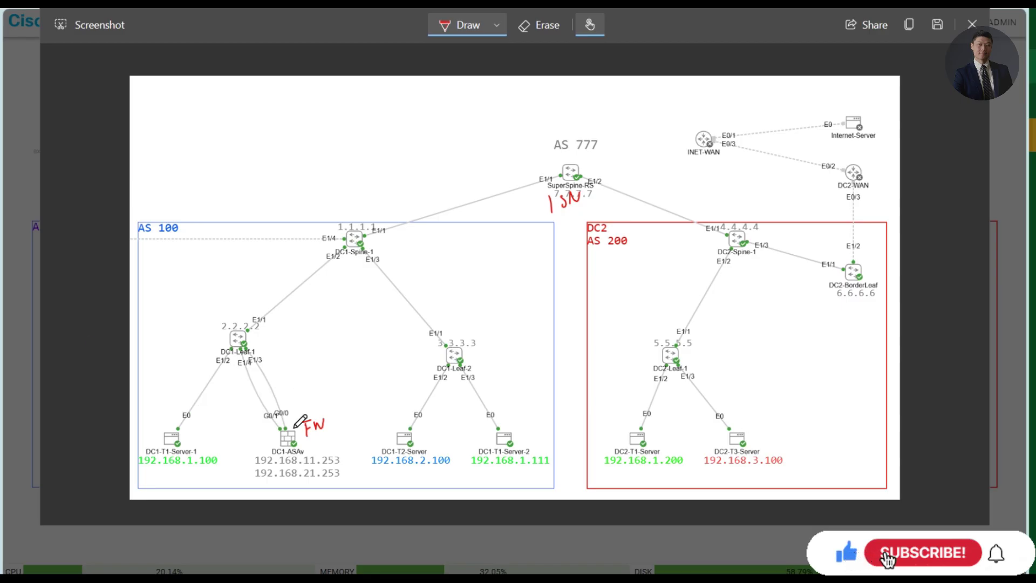
Underline the DC1-ASAv and DC1-Leaf-1 labels in red and write T1 and T2 inside both data centre boxes
{"action": "left_click_drag", "start_coordinate": [274, 455], "coordinate": [303, 457]}
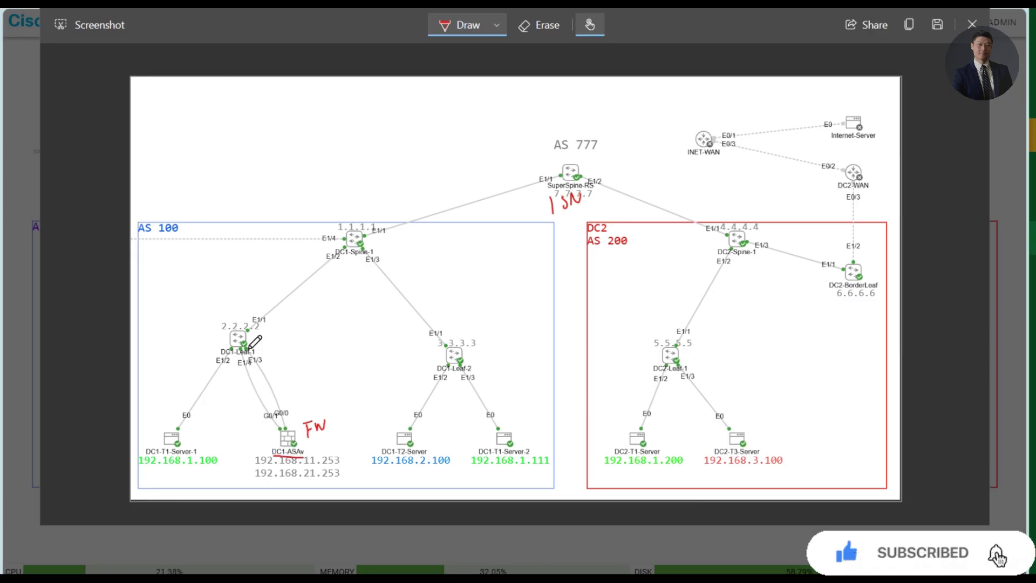
{"action": "left_click_drag", "start_coordinate": [236, 357], "coordinate": [255, 357]}
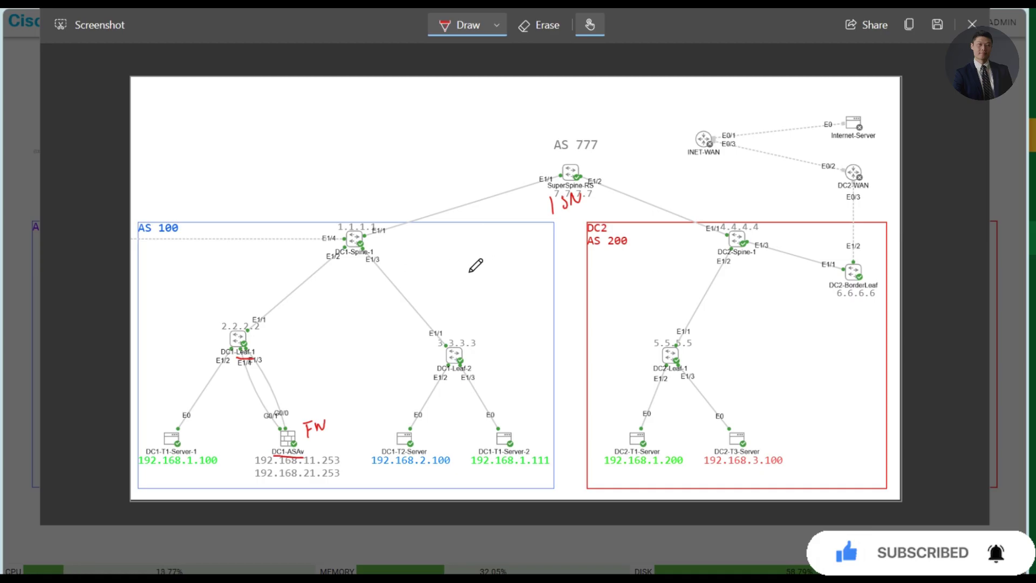
{"action": "left_click_drag", "start_coordinate": [469, 272], "coordinate": [493, 303]}
{"action": "mouse_move", "coordinate": [610, 267]}
{"action": "left_mouse_down"}
{"action": "mouse_move", "coordinate": [624, 278]}
{"action": "mouse_move", "coordinate": [617, 308]}
{"action": "mouse_move", "coordinate": [630, 308]}
{"action": "left_mouse_up"}
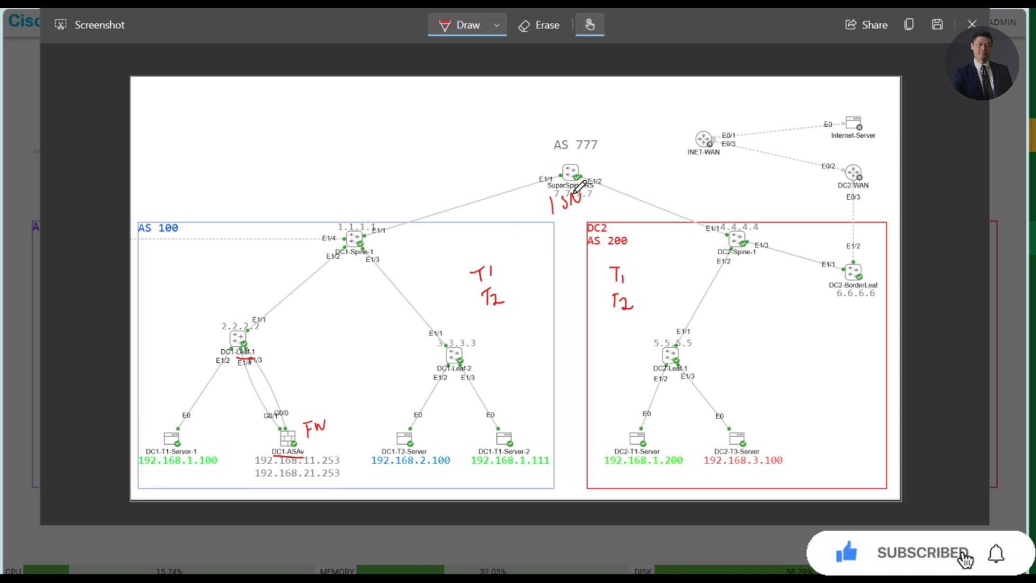
Underline the ISN note and write BGW beside DC1-Spine-1 and DC2-Spine-1
{"action": "left_click_drag", "start_coordinate": [551, 219], "coordinate": [586, 218]}
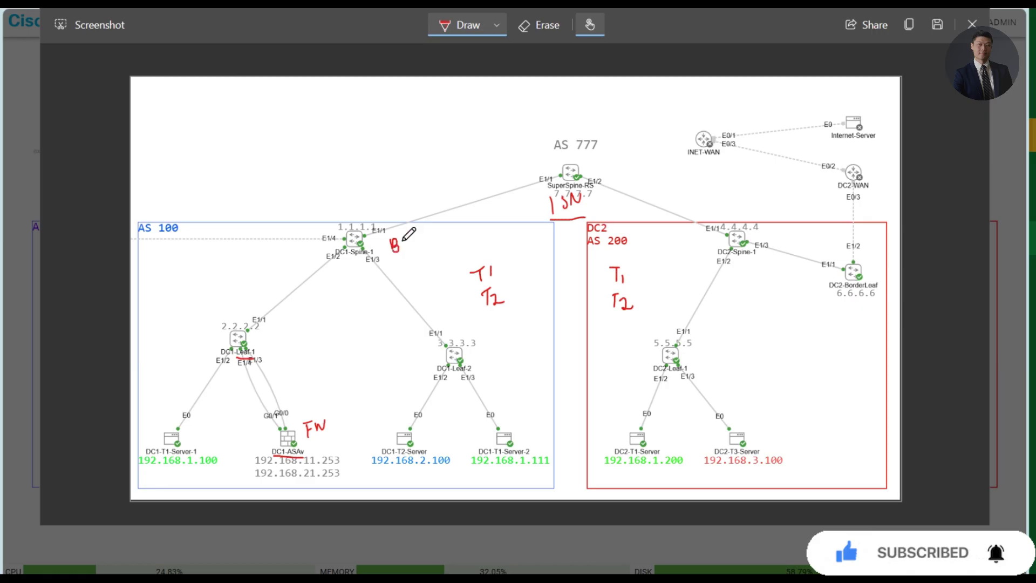
{"action": "left_click_drag", "start_coordinate": [404, 246], "coordinate": [423, 247]}
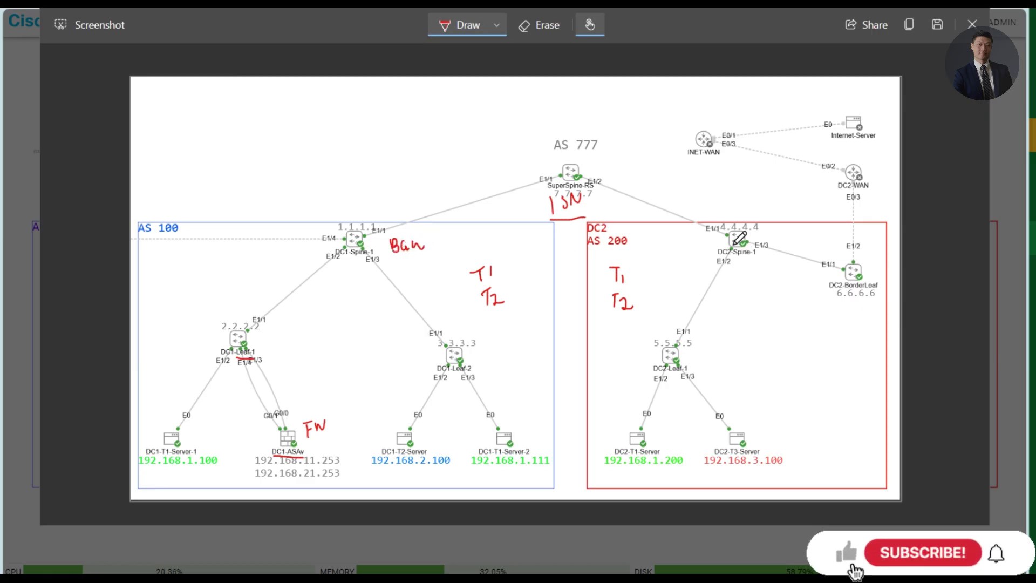
{"action": "left_click_drag", "start_coordinate": [690, 240], "coordinate": [733, 232]}
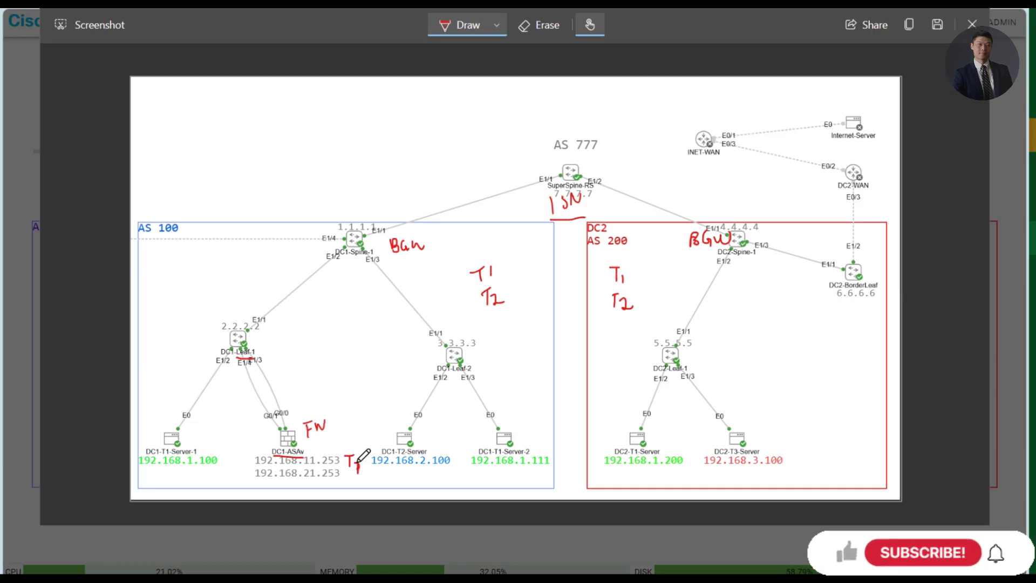
Mark the firewall address 192.168.11.253 as T1 and 192.168.21.253 as T2, underlining both
{"action": "left_click_drag", "start_coordinate": [355, 459], "coordinate": [357, 474]}
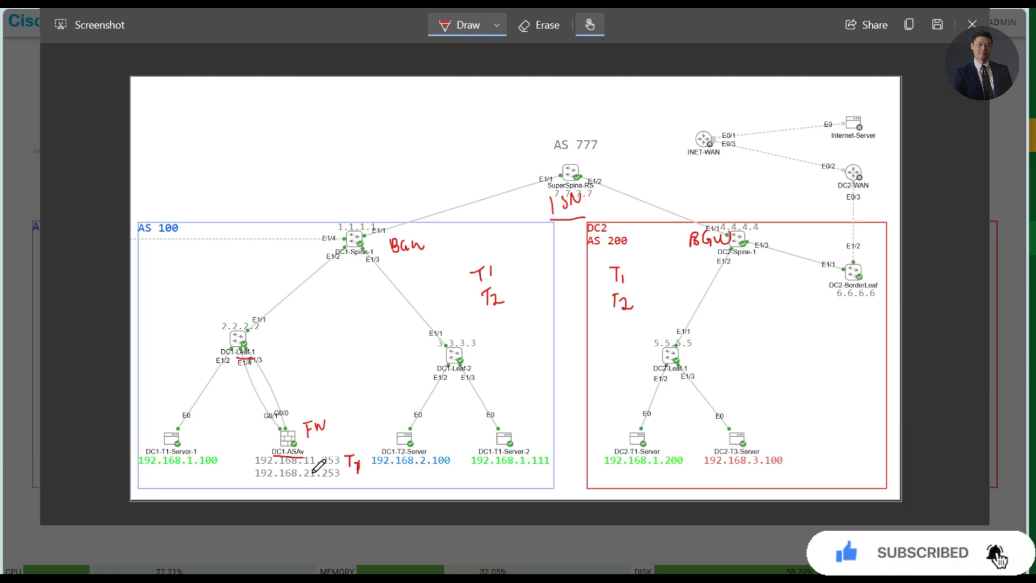
{"action": "mouse_move", "coordinate": [343, 476]}
{"action": "left_mouse_down"}
{"action": "mouse_move", "coordinate": [350, 489]}
{"action": "mouse_move", "coordinate": [362, 478]}
{"action": "left_mouse_up"}
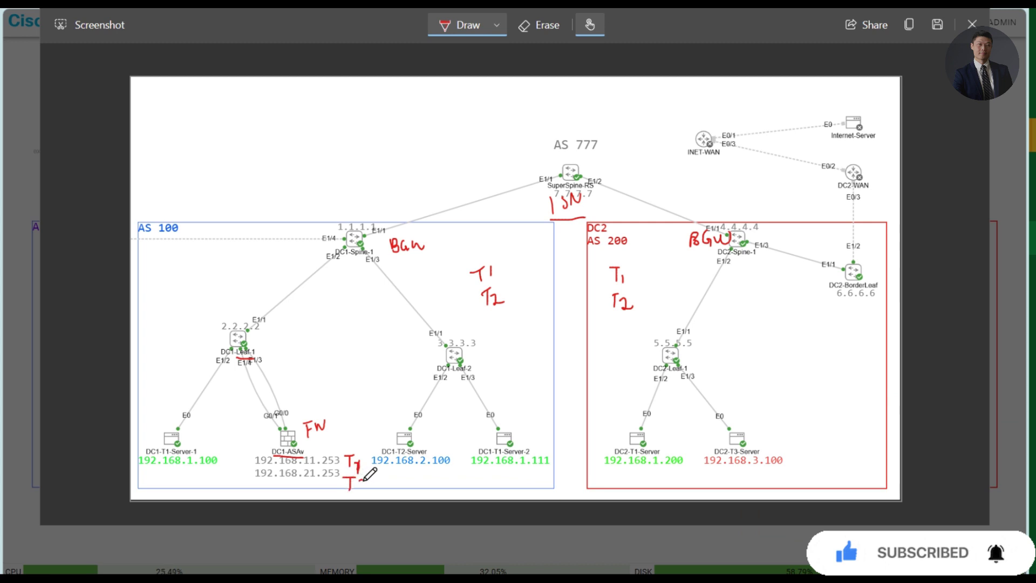
{"action": "left_click_drag", "start_coordinate": [264, 481], "coordinate": [344, 481]}
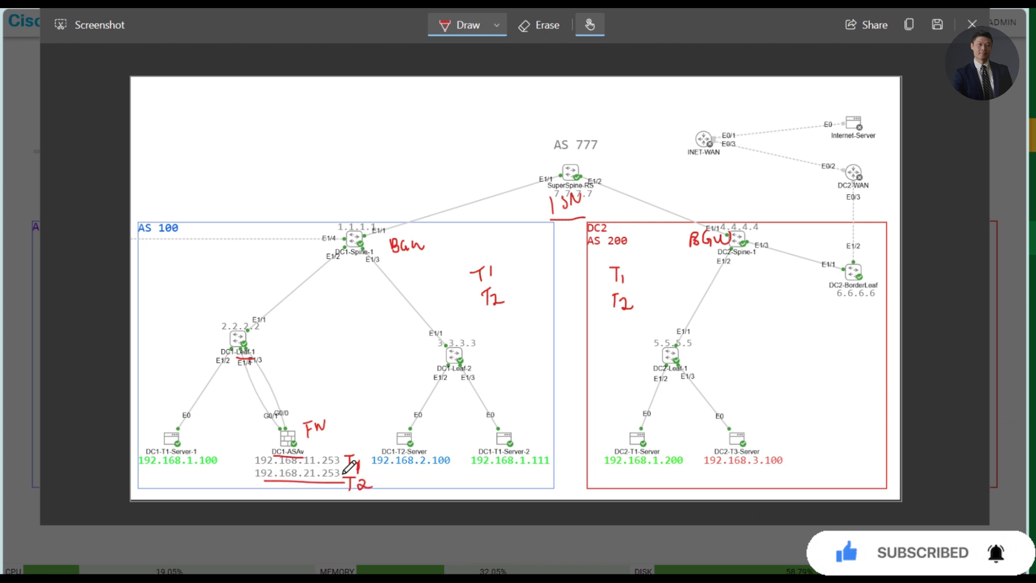
{"action": "left_click_drag", "start_coordinate": [302, 466], "coordinate": [328, 466]}
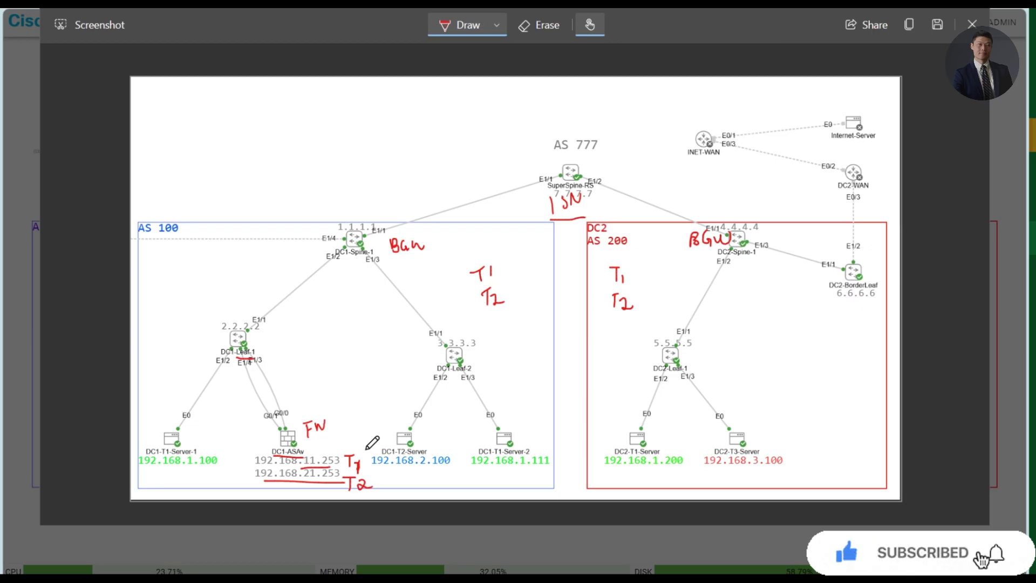
Switch to the Notepad notes and record 10100 for 192.168.1.0 and 10110 for 192.168.11.0 under Tenant 1
{"action": "key", "text": "alt+Tab"}
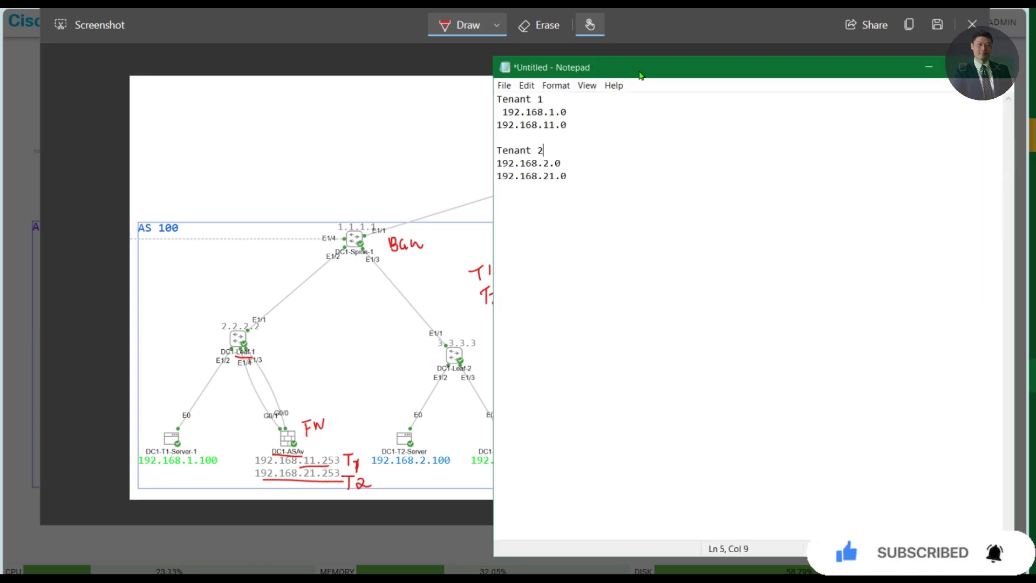
{"action": "left_click_drag", "start_coordinate": [596, 67], "coordinate": [525, 58]}
{"action": "key", "text": "Delete"}
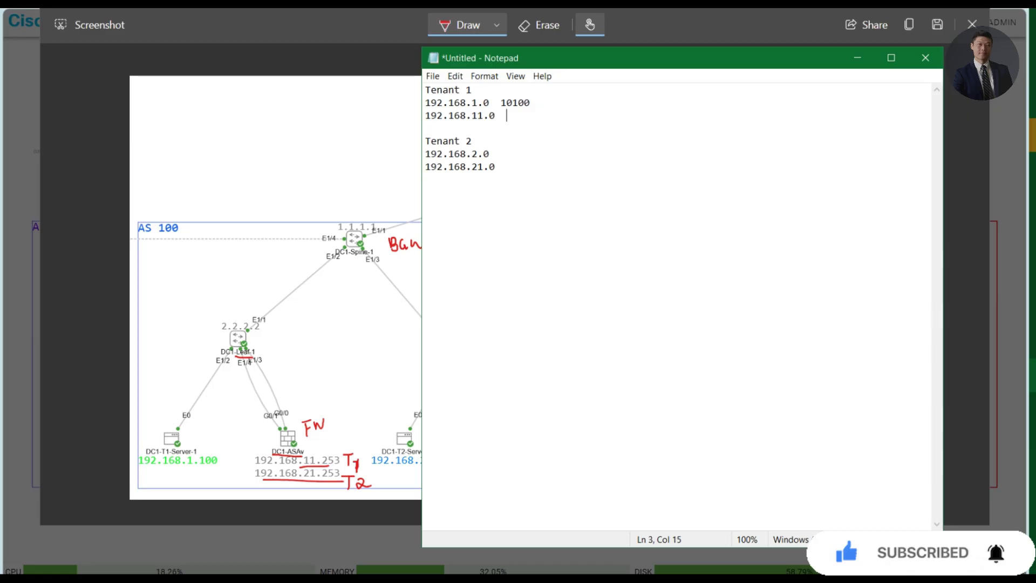
{"action": "type", "text": "0110"}
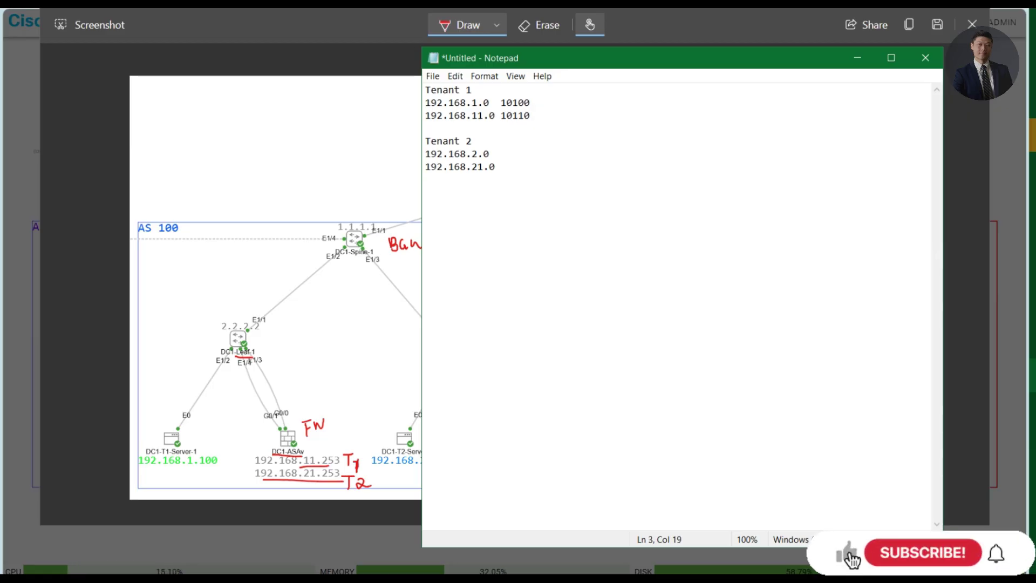
Record 10200 for 192.168.2.0 and 10210 for 192.168.21.0 under Tenant 2
{"action": "left_click", "coordinate": [541, 153]}
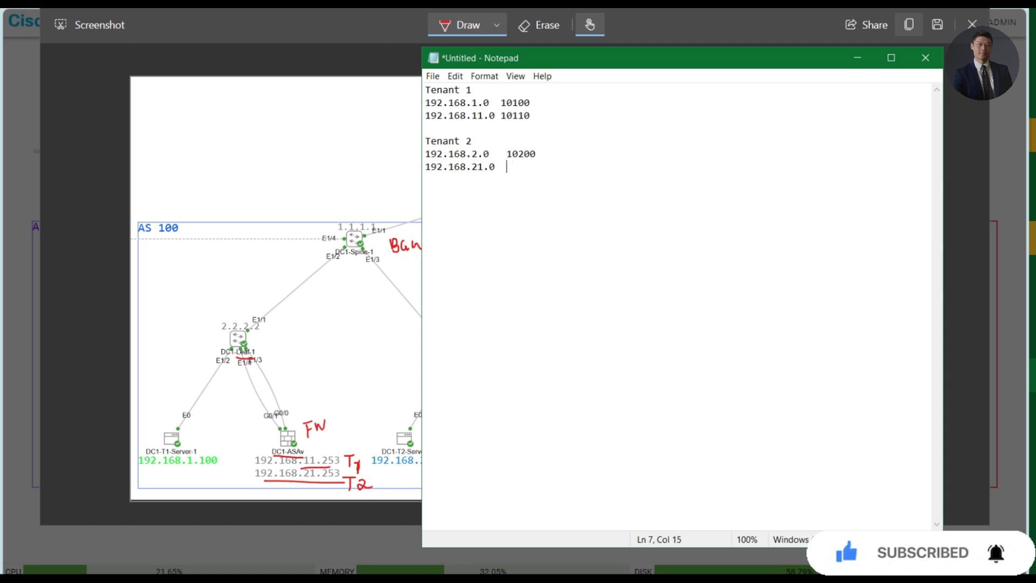
{"action": "type", "text": "10.2"}
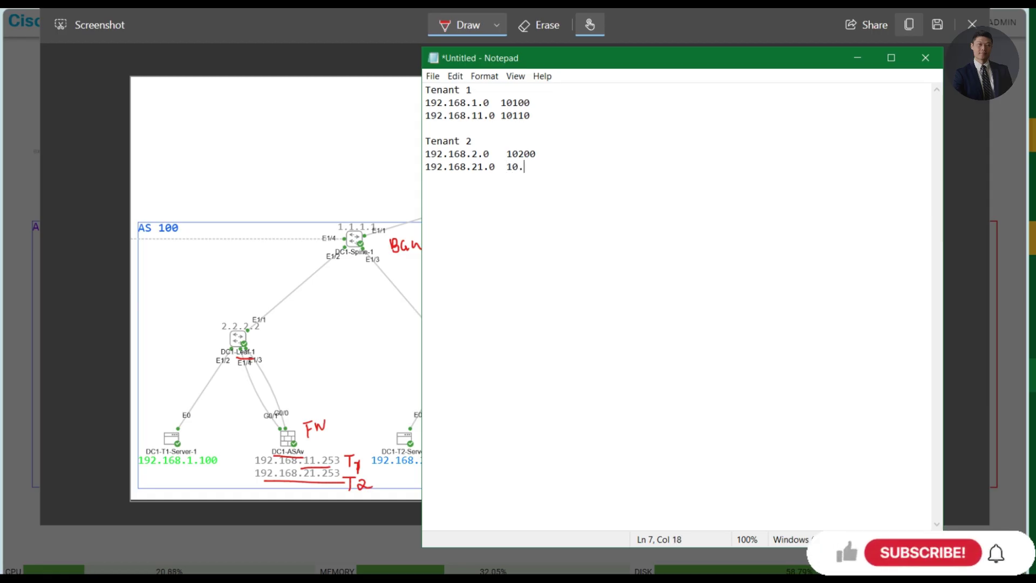
{"action": "key", "text": "BackSpace"}
{"action": "key", "text": "BackSpace"}
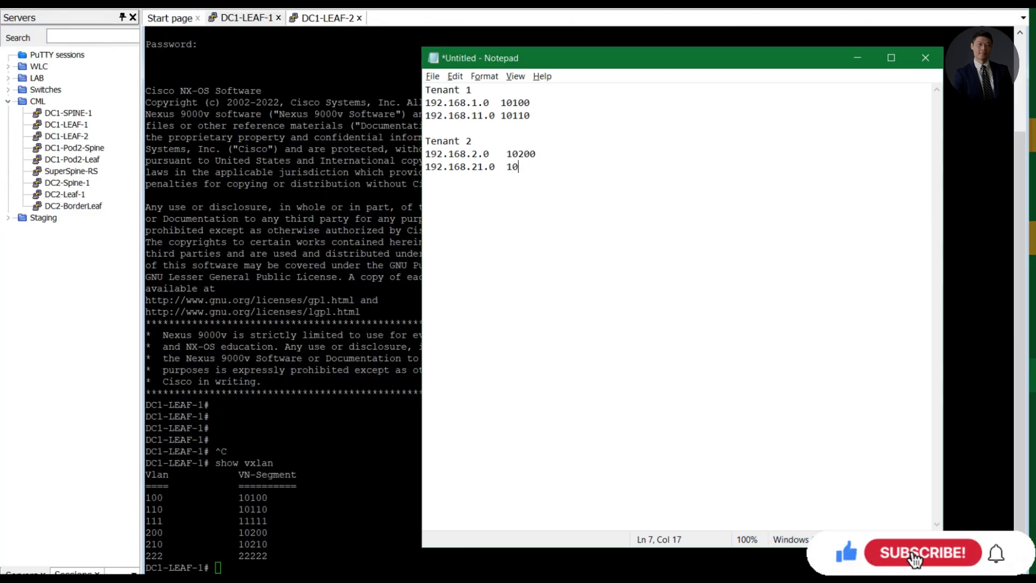
{"action": "type", "text": "210"}
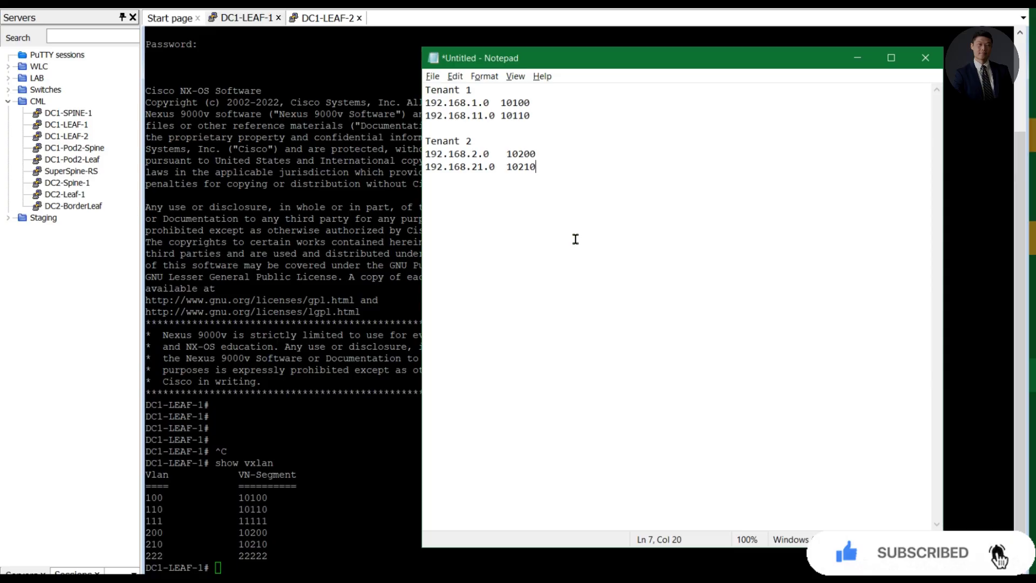
{"action": "key", "text": "Return"}
Switch back to the annotated topology screenshot and close it to return to the Cisco Modeling Labs workbench
{"action": "key", "text": "alt+Tab"}
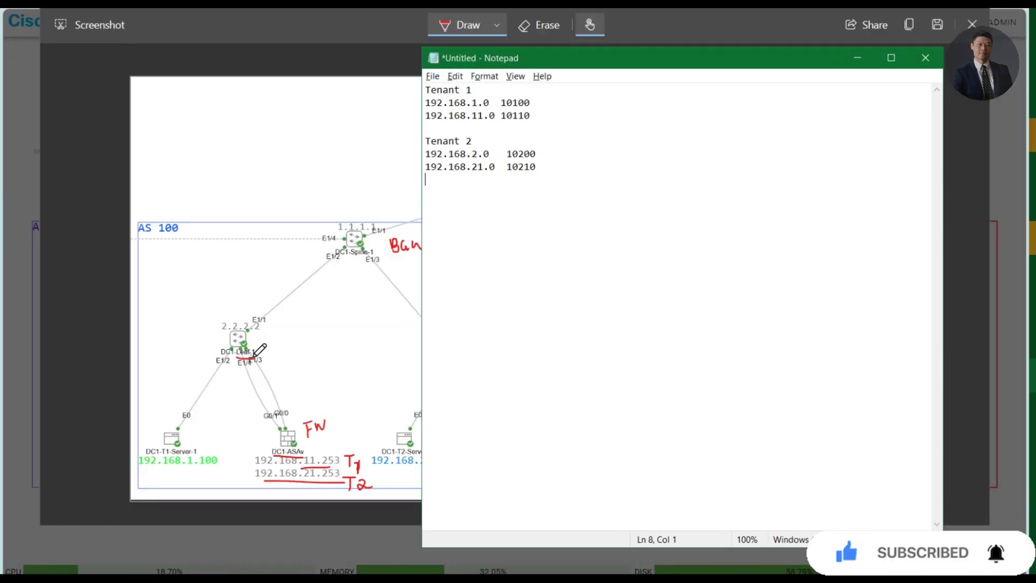
{"action": "left_click", "coordinate": [324, 91]}
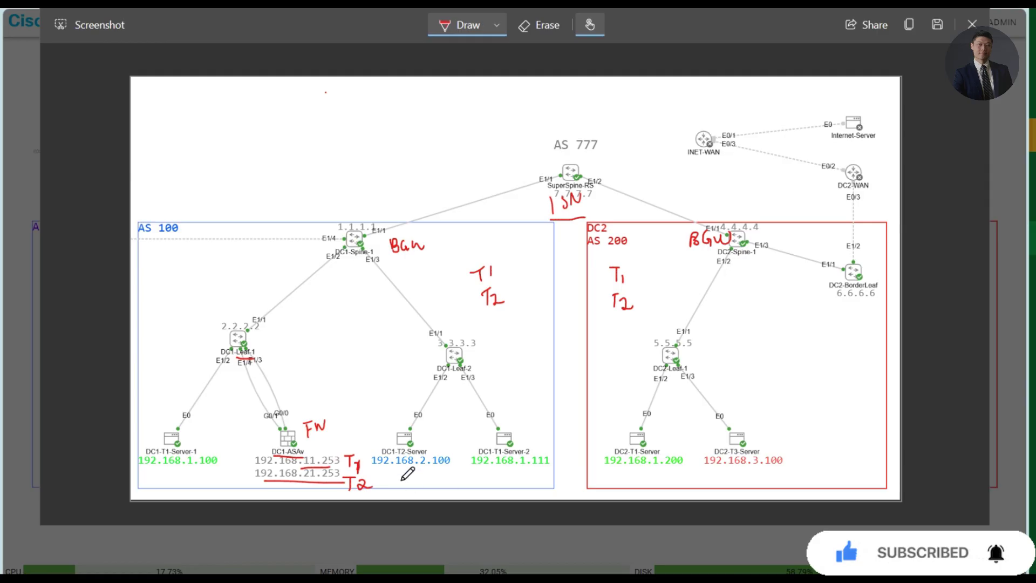
{"action": "left_click", "coordinate": [972, 24]}
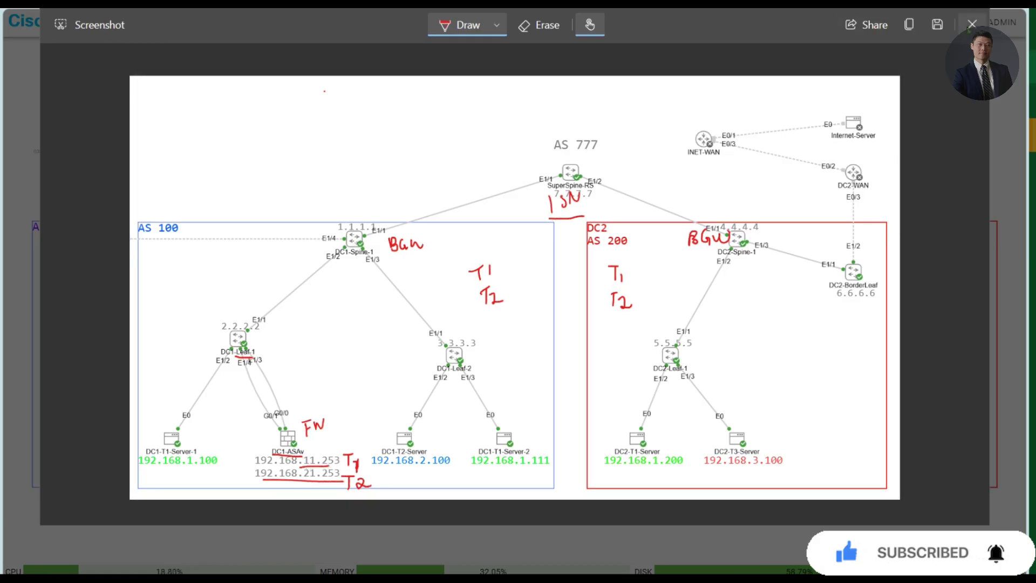
{"action": "left_click", "coordinate": [585, 75]}
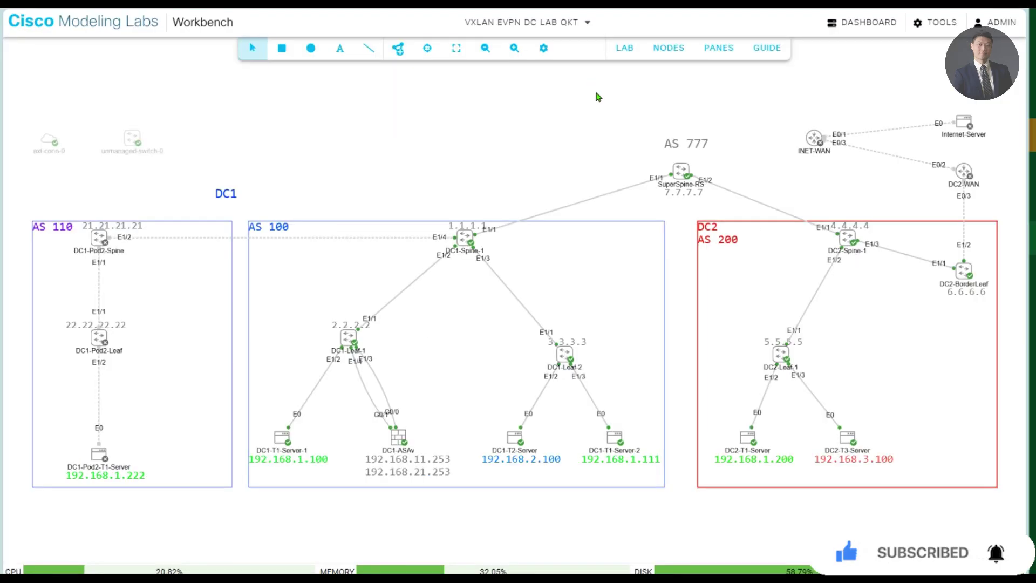
Open the console of the DC1-ASAv firewall and bring up a fresh configuration prompt
{"action": "right_click", "coordinate": [401, 438]}
{"action": "left_click", "coordinate": [457, 424]}
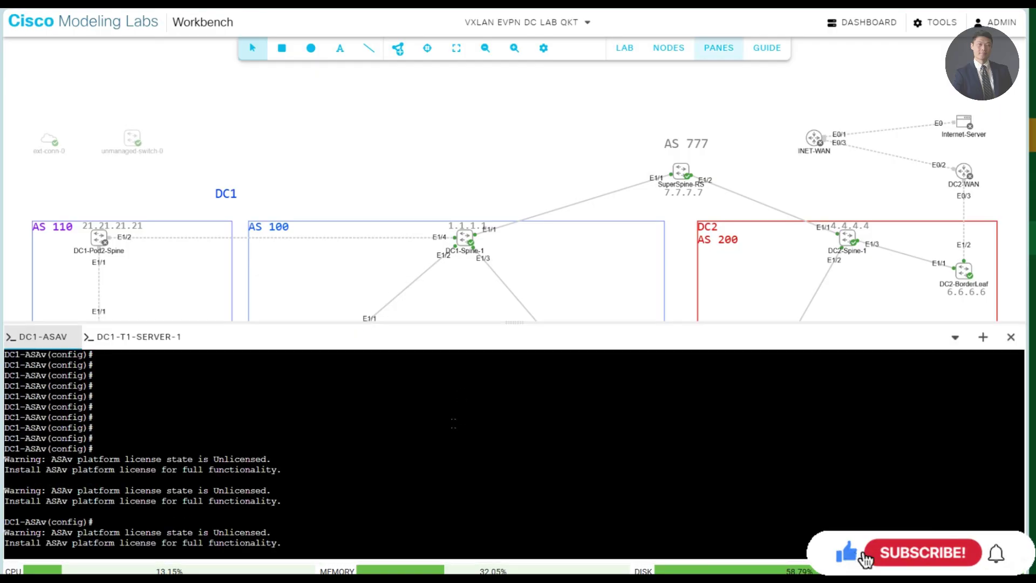
{"action": "key", "text": "Return"}
{"action": "key", "text": "Return"}
{"action": "key", "text": "Return"}
{"action": "key", "text": "Return"}
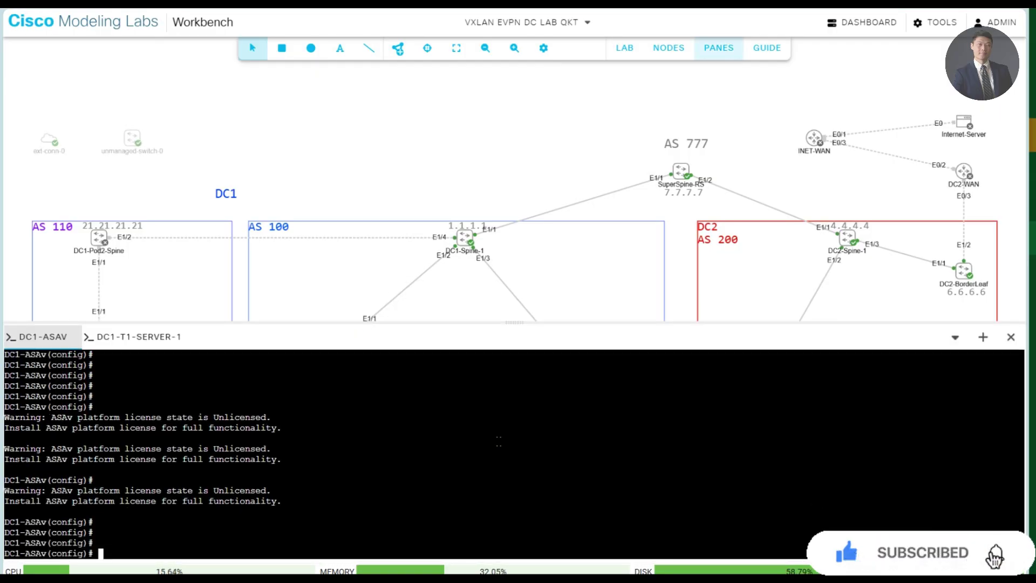
Enter interface configuration for g0/0 on DC1-ASAv
{"action": "left_click_drag", "start_coordinate": [566, 110], "coordinate": [572, 16]}
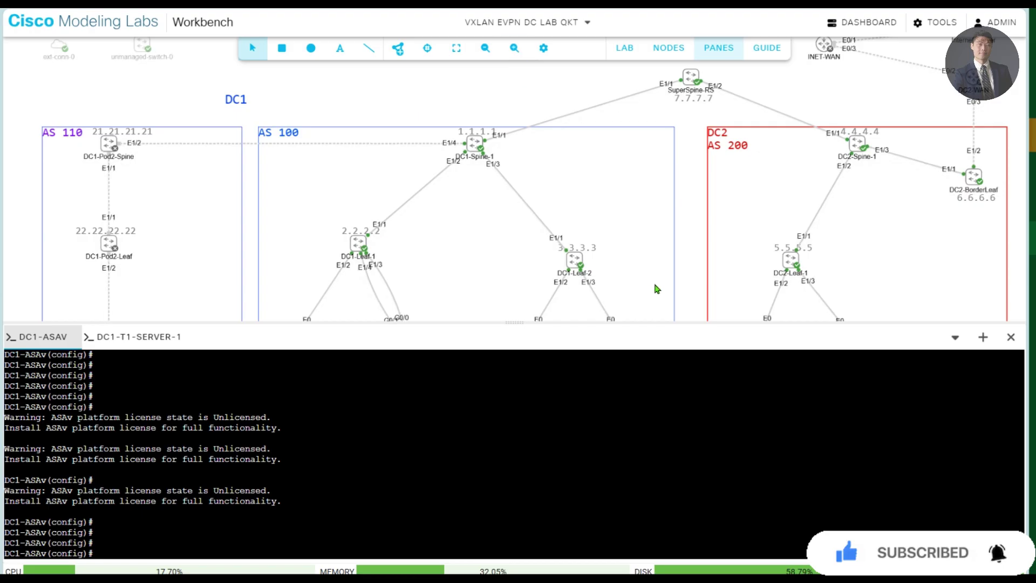
{"action": "left_click_drag", "start_coordinate": [655, 289], "coordinate": [689, 182]}
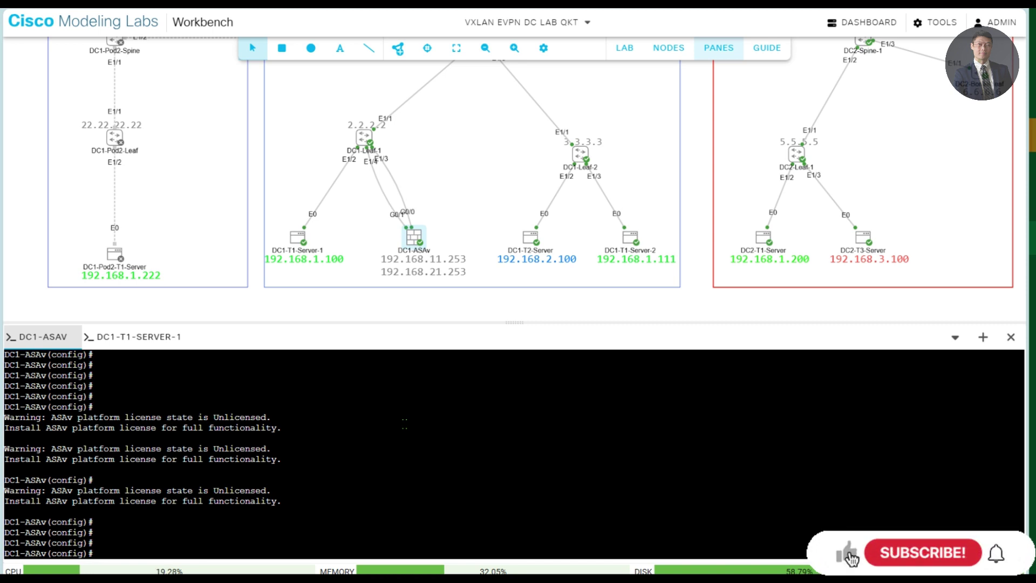
{"action": "type", "text": "in"}
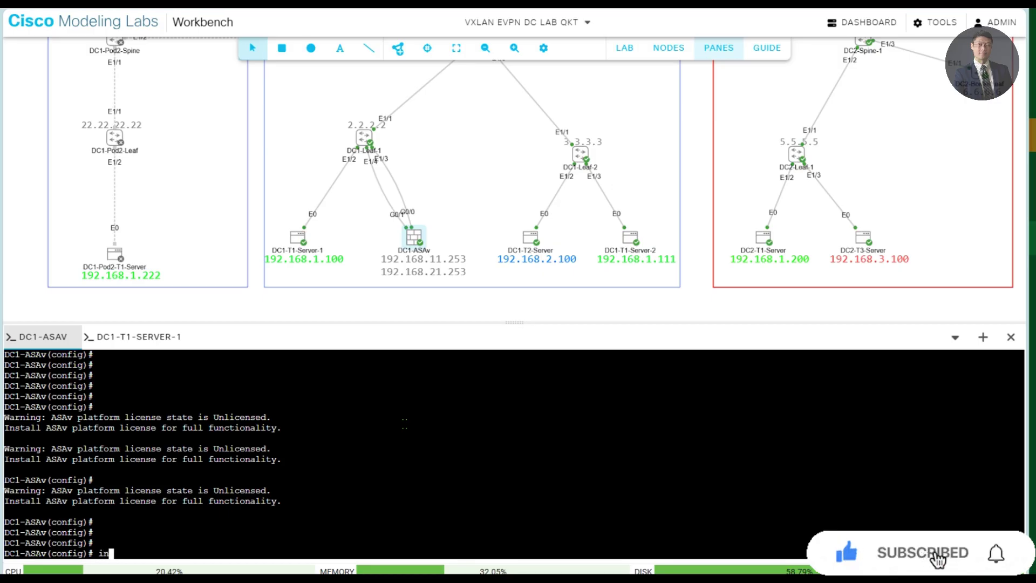
{"action": "type", "text": "t g0"}
{"action": "key", "text": "Tab"}
{"action": "type", "text": "/0"}
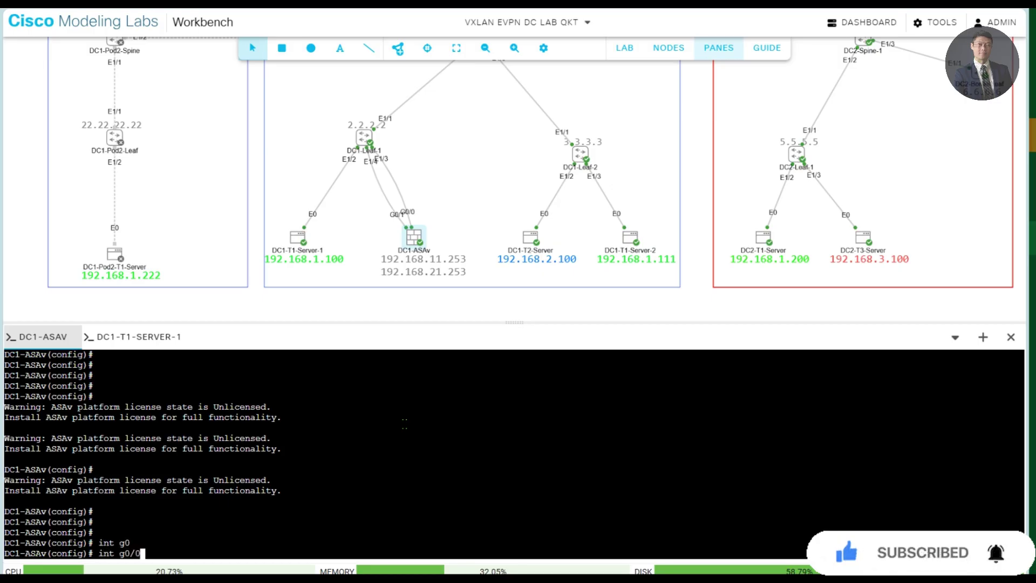
{"action": "key", "text": "Return"}
{"action": "key", "text": "Return"}
{"action": "key", "text": "Return"}
Name the g0/0 interface T1 with the nameif command
{"action": "type", "text": "na"}
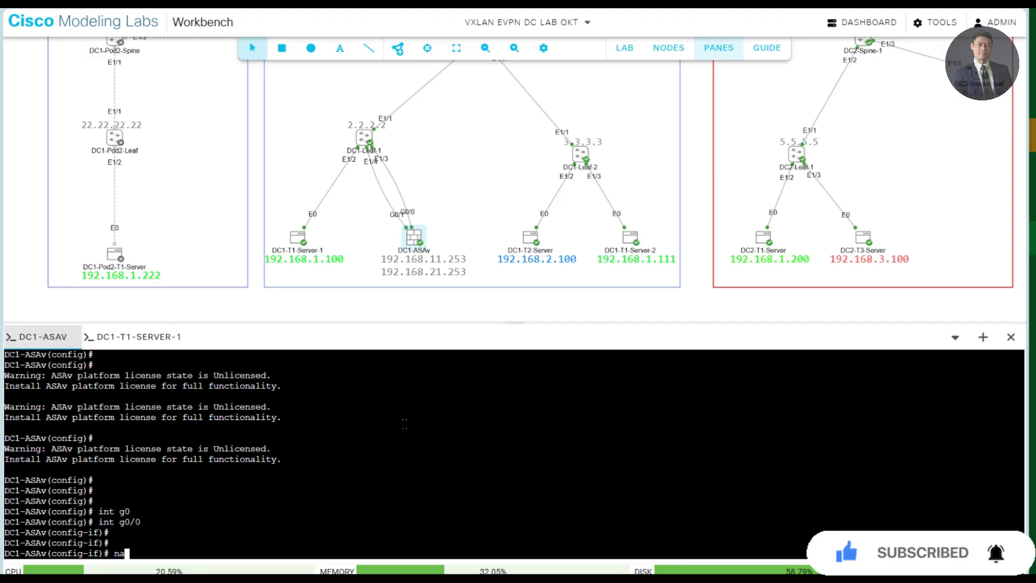
{"action": "type", "text": "m"}
{"action": "key", "text": "Tab"}
{"action": "type", "text": "e"}
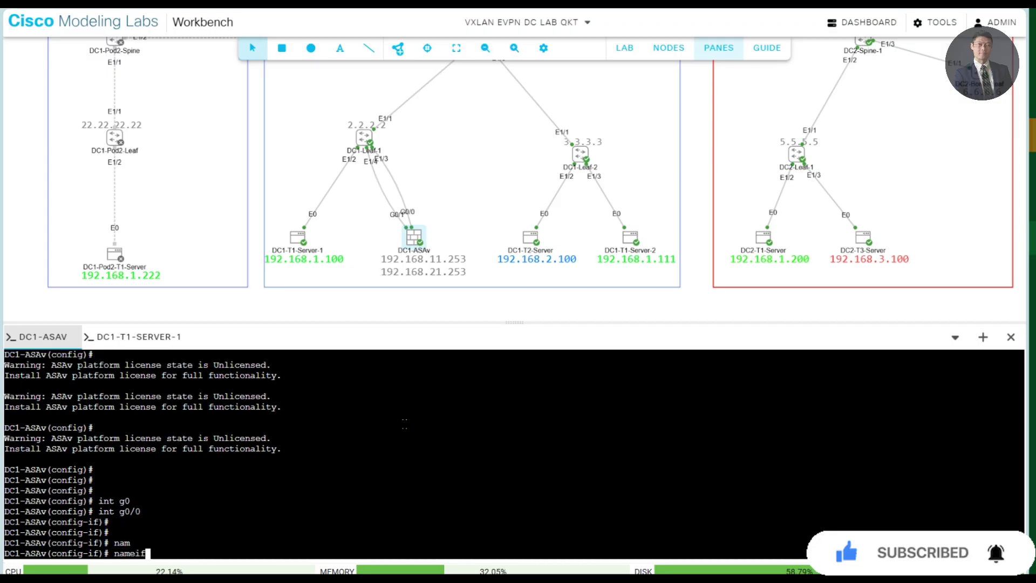
{"action": "key", "text": "Tab"}
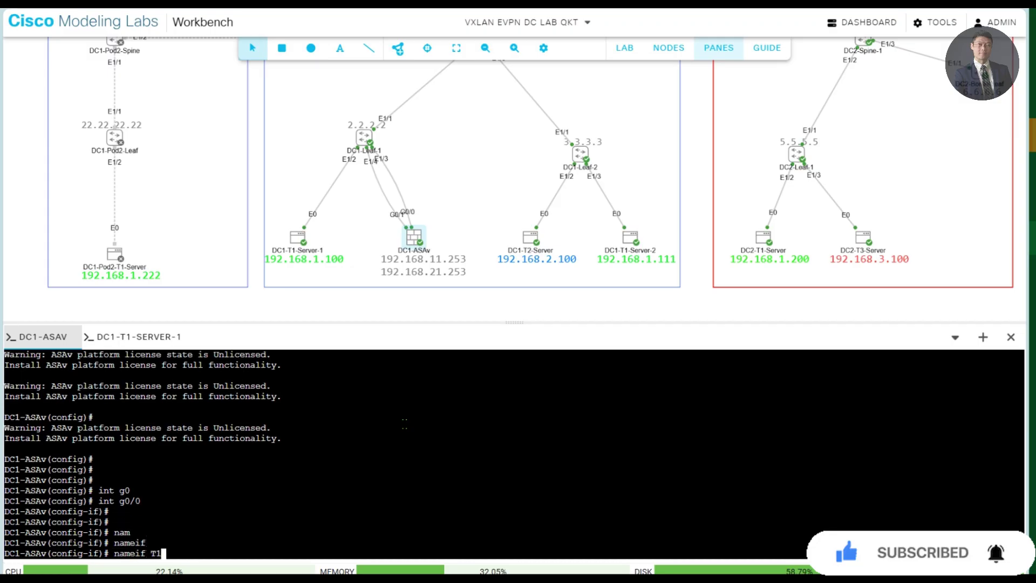
{"action": "key", "text": "Return"}
{"action": "key", "text": "Return"}
Set the security level of the T1 interface to 50
{"action": "type", "text": "s"}
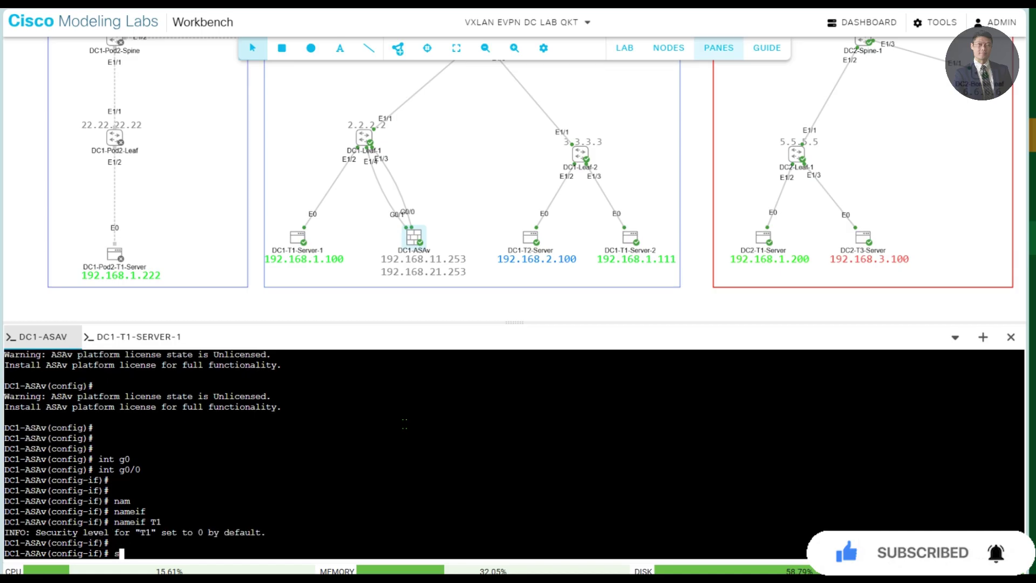
{"action": "type", "text": "ec"}
{"action": "key", "text": "Tab"}
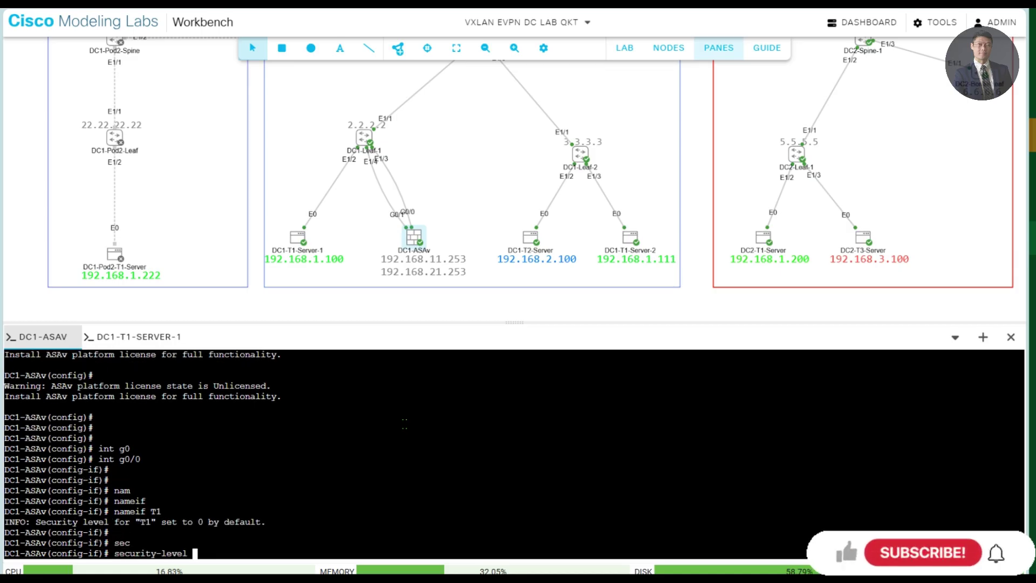
{"action": "type", "text": "50"}
{"action": "key", "text": "Return"}
Assign IP address 192.168.11.253 with mask 255.255.255.0 to the T1 interface and enable it with no sh
{"action": "type", "text": "ip "}
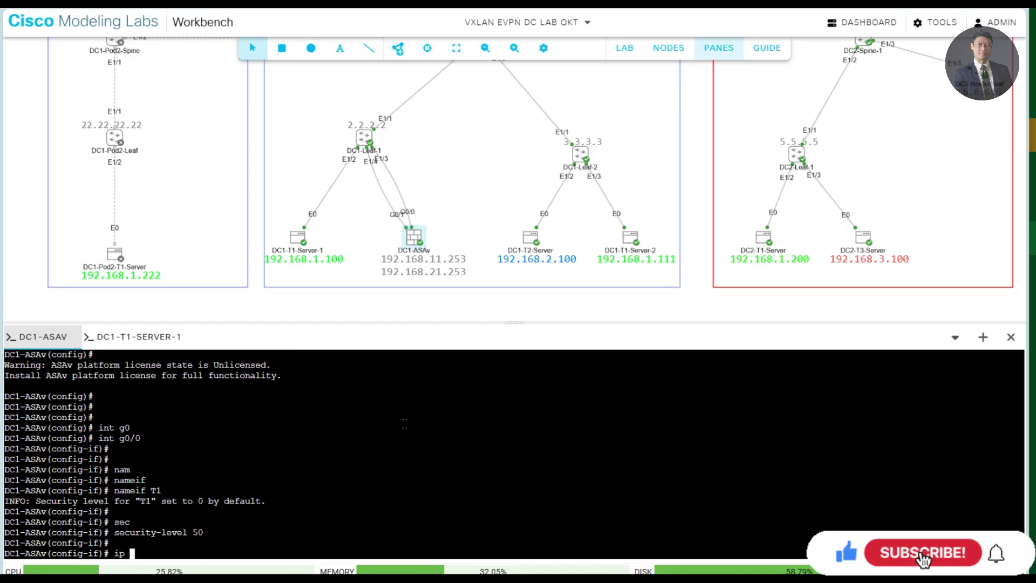
{"action": "type", "text": "add"}
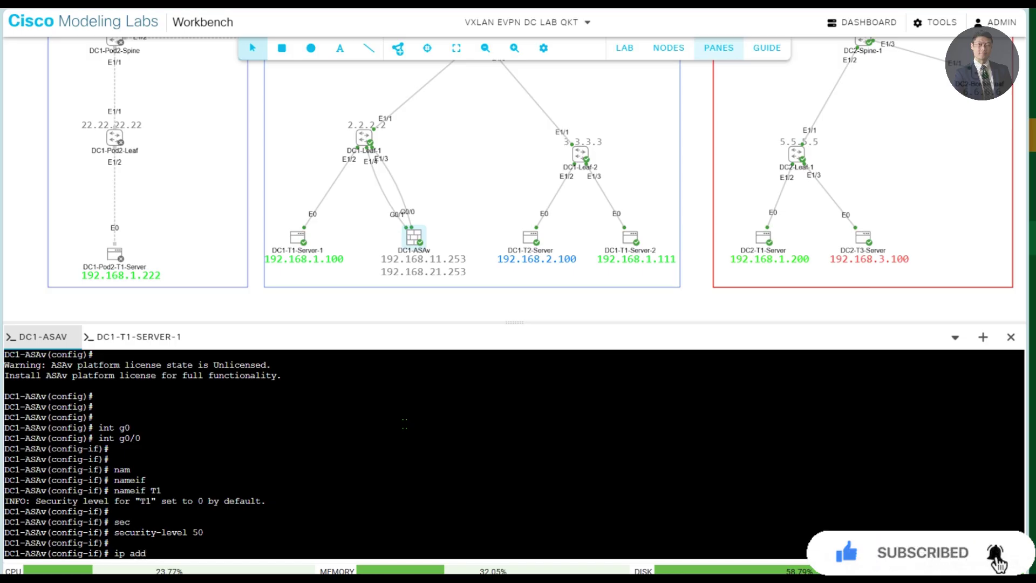
{"action": "type", "text": " 192.168.11.25"}
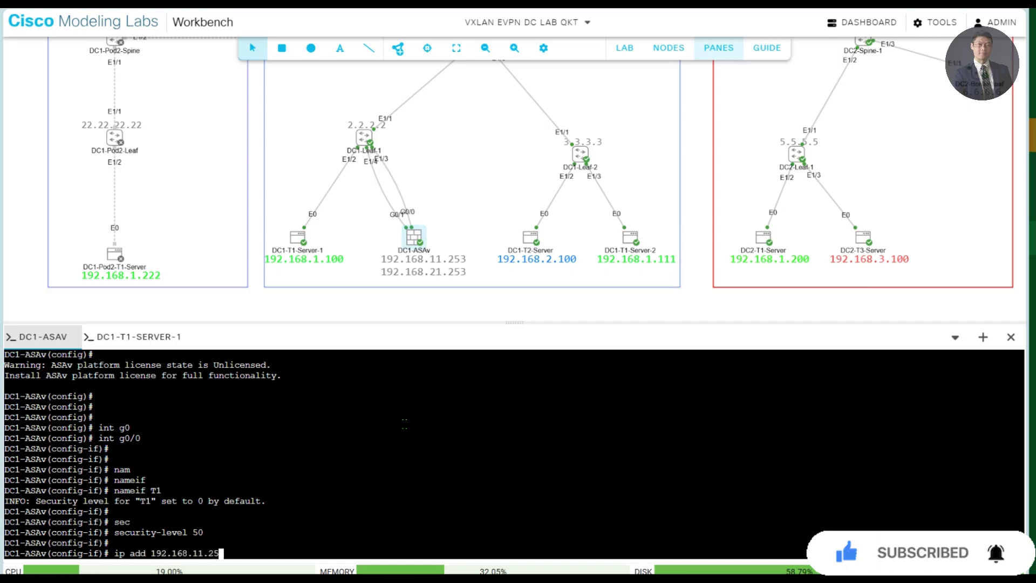
{"action": "type", "text": "3 255.255.255.0"}
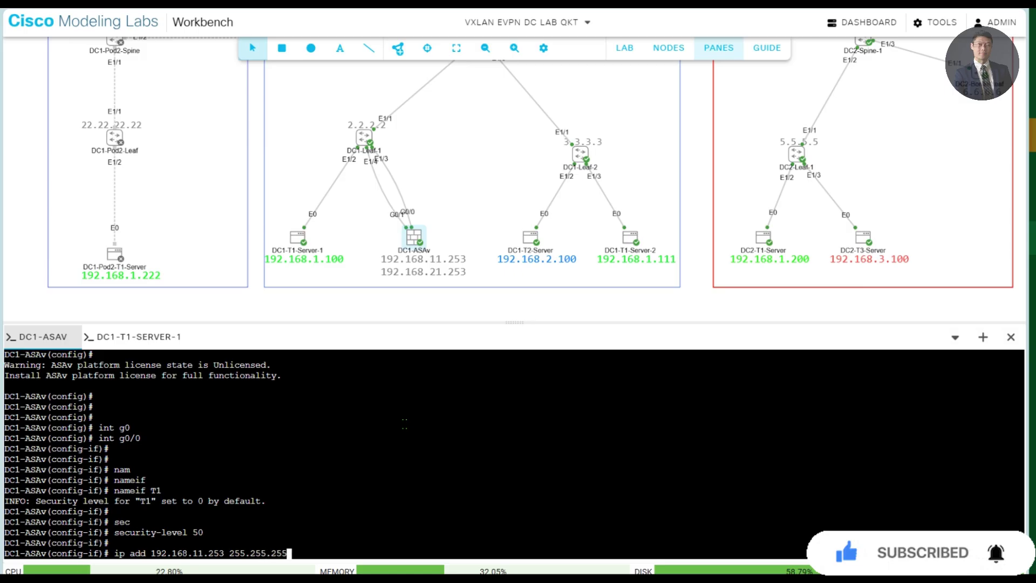
{"action": "key", "text": "Return"}
{"action": "key", "text": "Return"}
{"action": "key", "text": "Return"}
{"action": "type", "text": "no sh"}
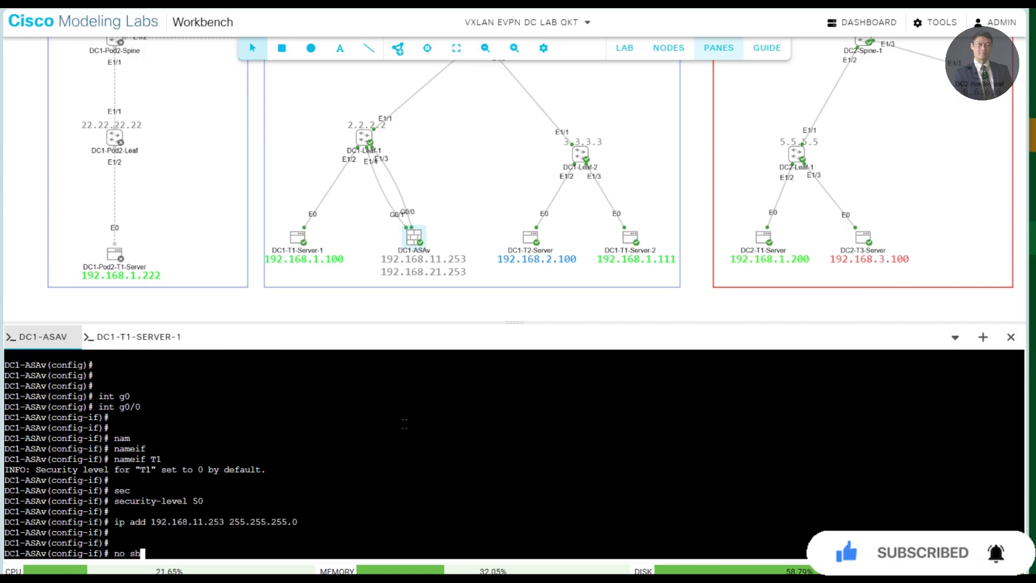
{"action": "key", "text": "Return"}
{"action": "key", "text": "Return"}
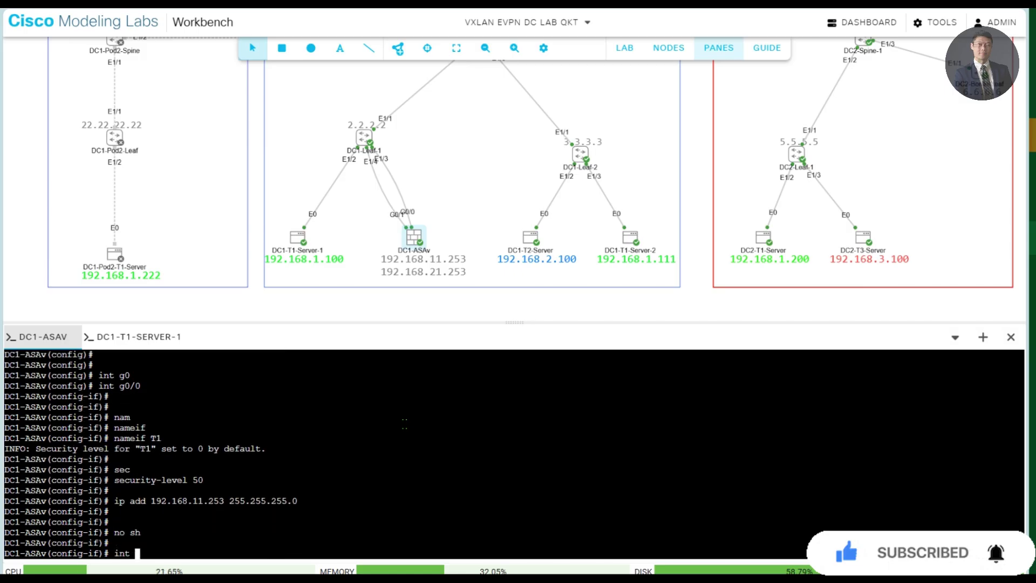
Enter interface configuration for g0/1 on DC1-ASAv and name the interface T2 with nameif
{"action": "type", "text": "int g"}
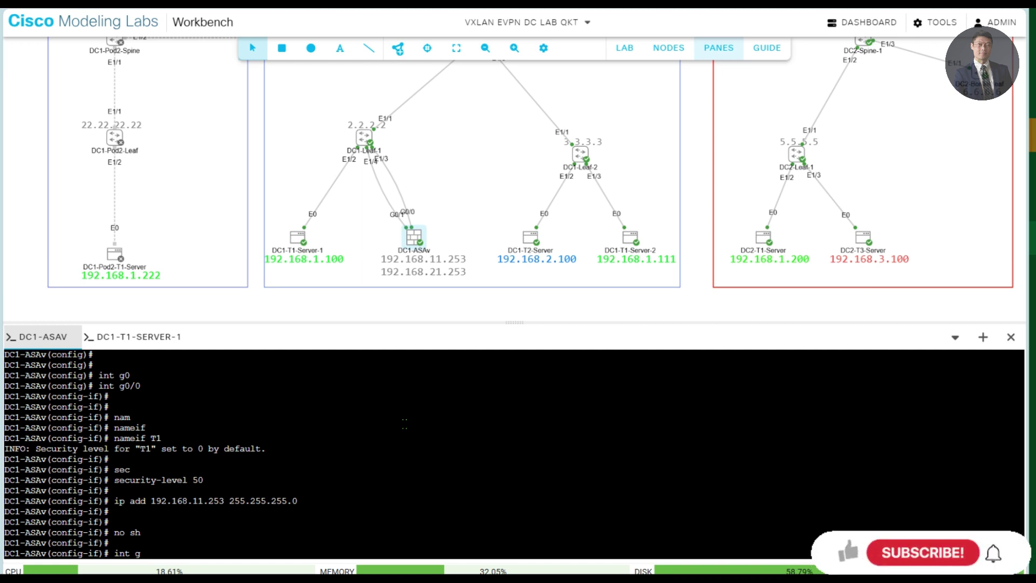
{"action": "type", "text": "0/1"}
{"action": "key", "text": "Return"}
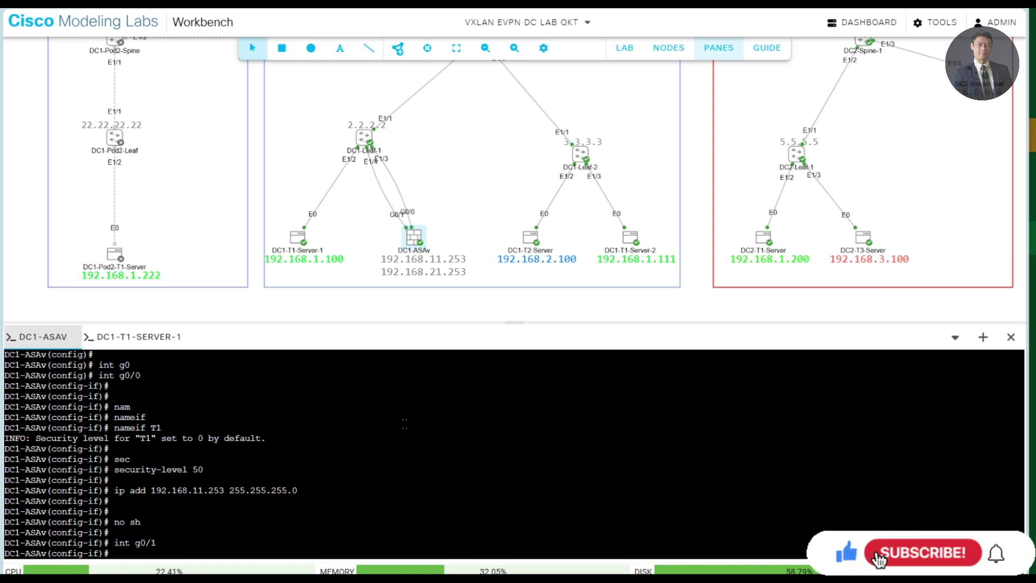
{"action": "type", "text": "nameif T2"}
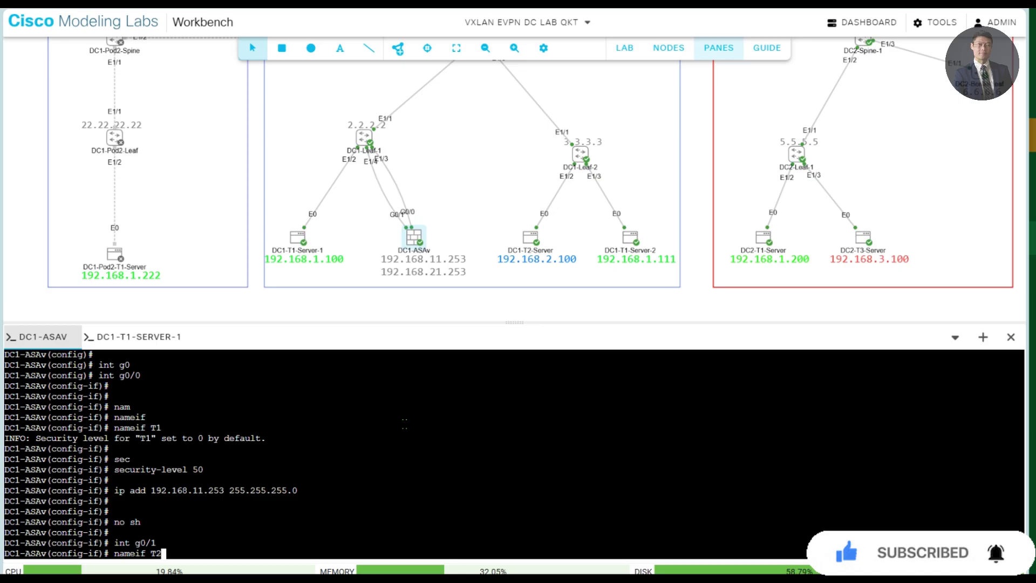
{"action": "key", "text": "Return"}
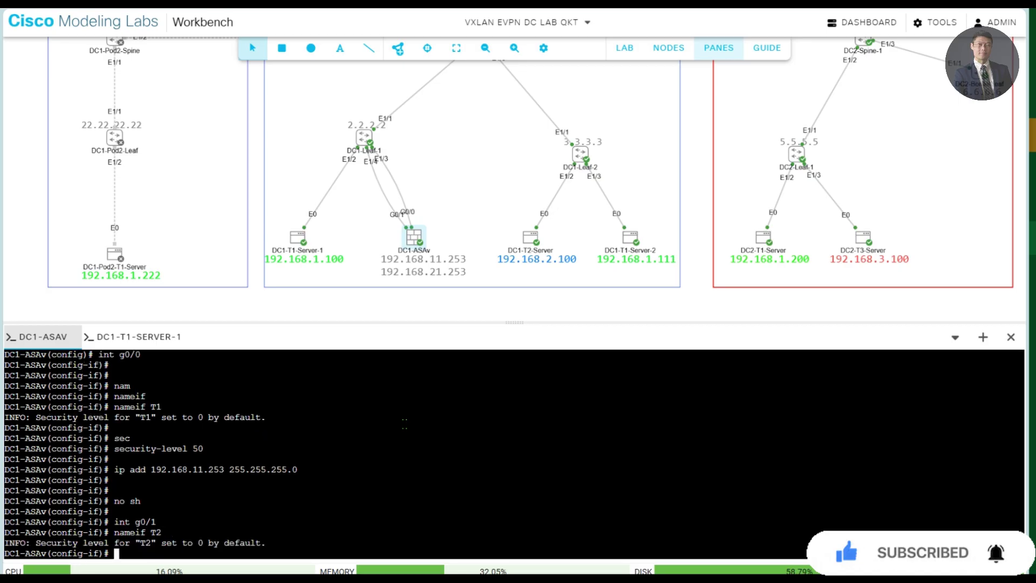
Set the security level of the T2 interface to 100
{"action": "type", "text": "sec"}
{"action": "key", "text": "Tab"}
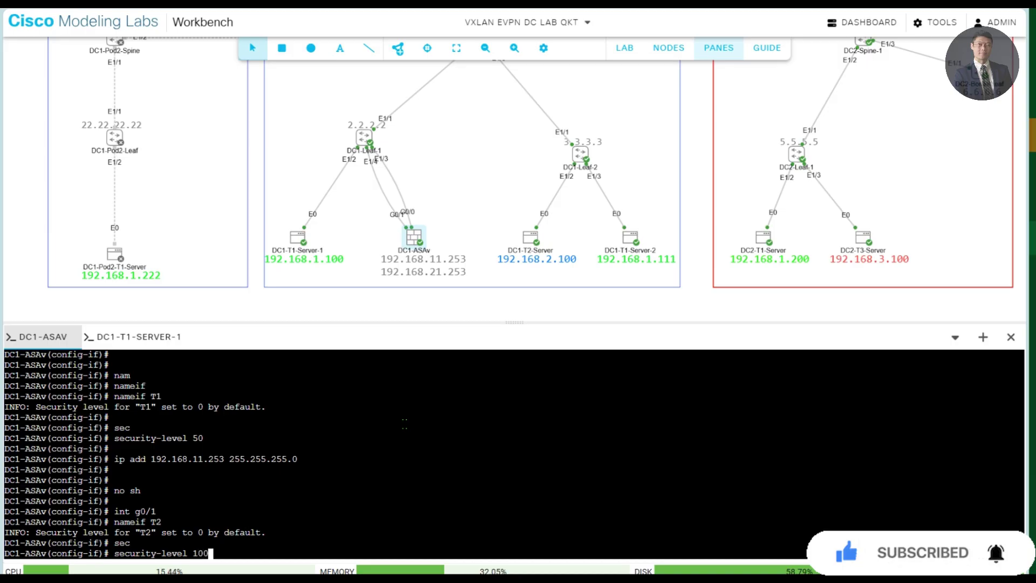
{"action": "type", "text": "100"}
{"action": "key", "text": "Return"}
{"action": "key", "text": "Return"}
{"action": "key", "text": "Return"}
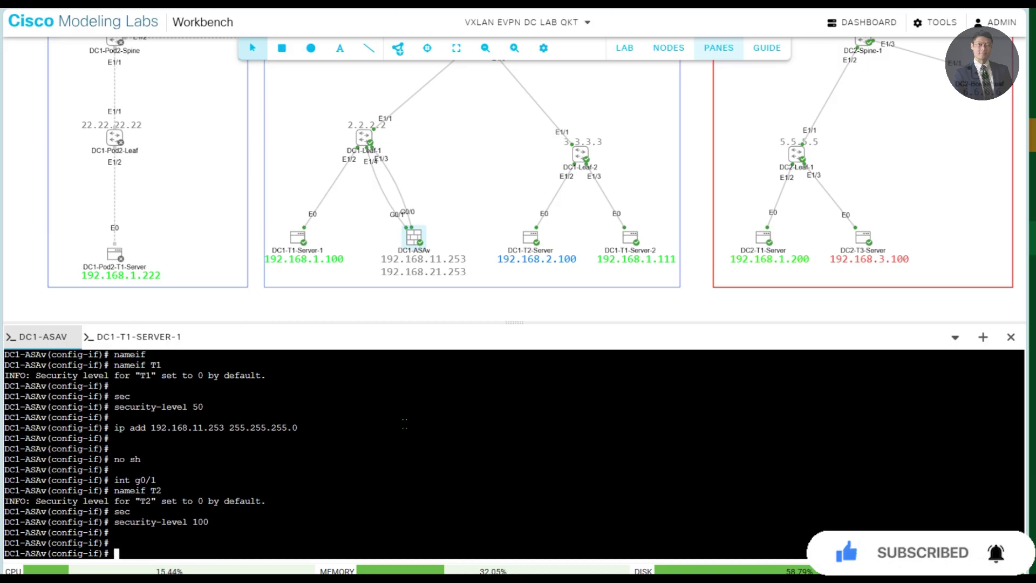
Assign IP address 192.168.21.253 with mask 255.255.255.0 to the T2 interface and enable it with no sh
{"action": "type", "text": "ip add 19"}
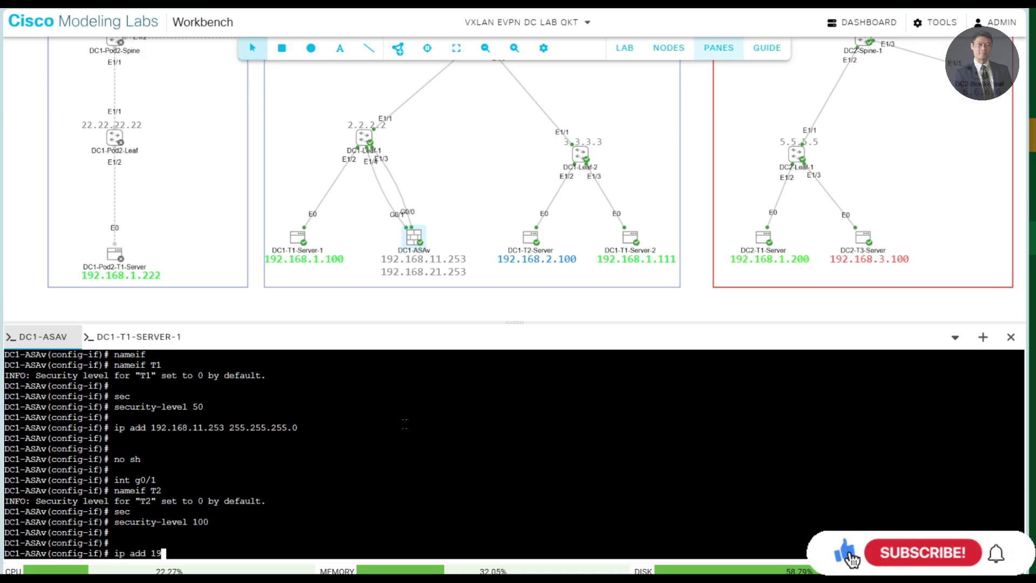
{"action": "type", "text": "2.168.21"}
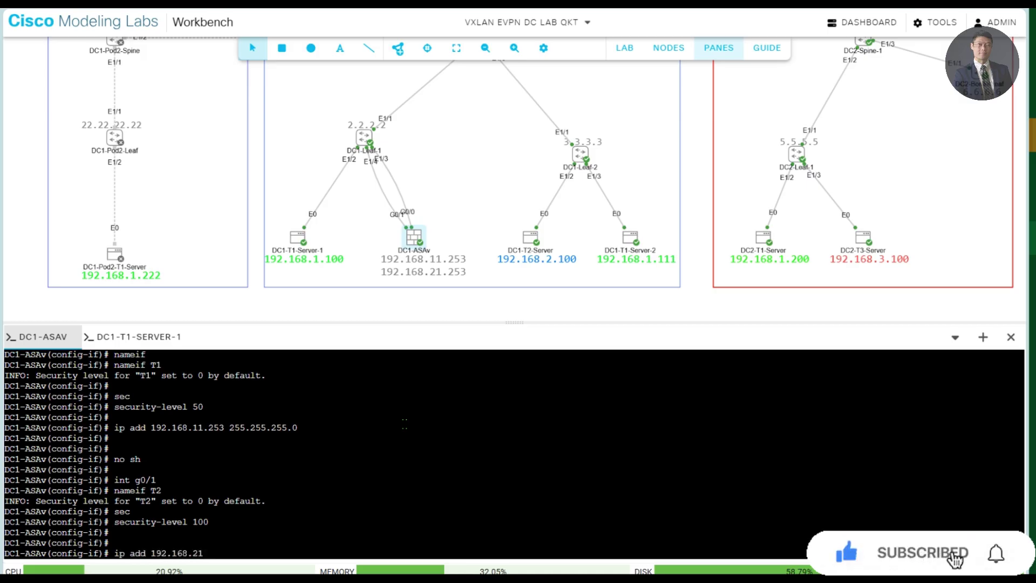
{"action": "type", "text": ".253 25"}
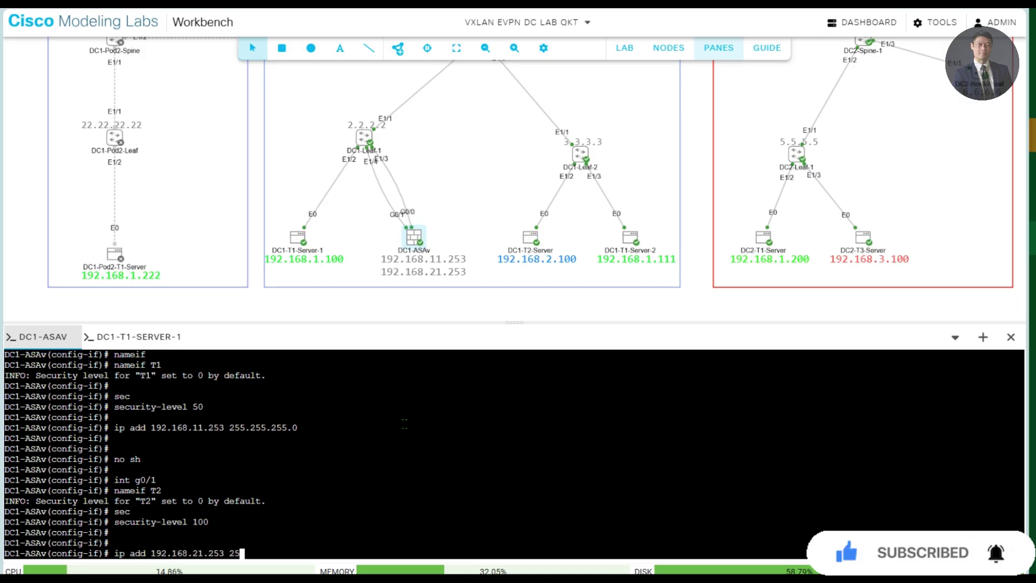
{"action": "type", "text": "5.255.255.0"}
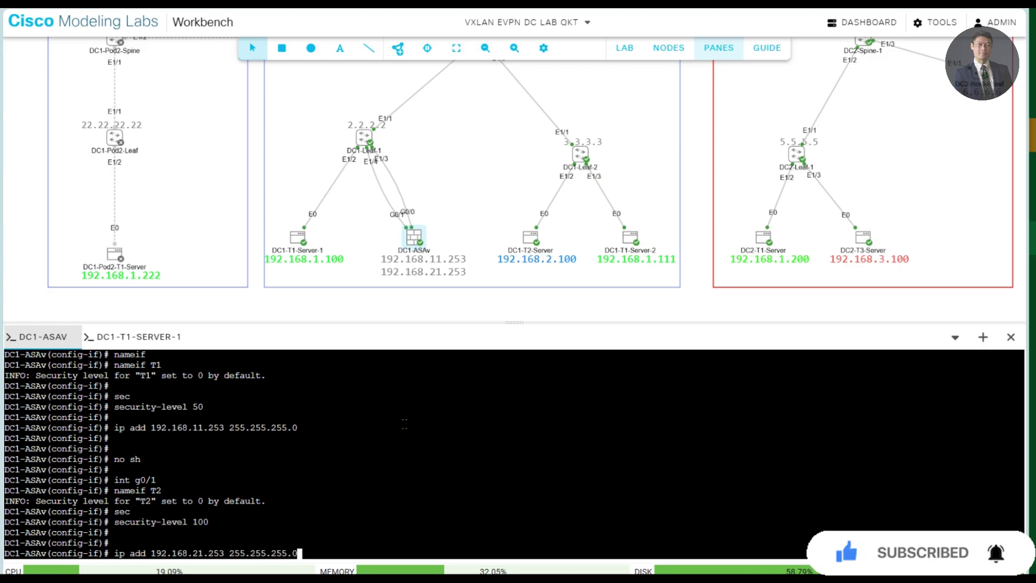
{"action": "key", "text": "Return"}
{"action": "key", "text": "Return"}
{"action": "type", "text": "no sh"}
{"action": "key", "text": "Return"}
{"action": "key", "text": "Return"}
{"action": "key", "text": "Return"}
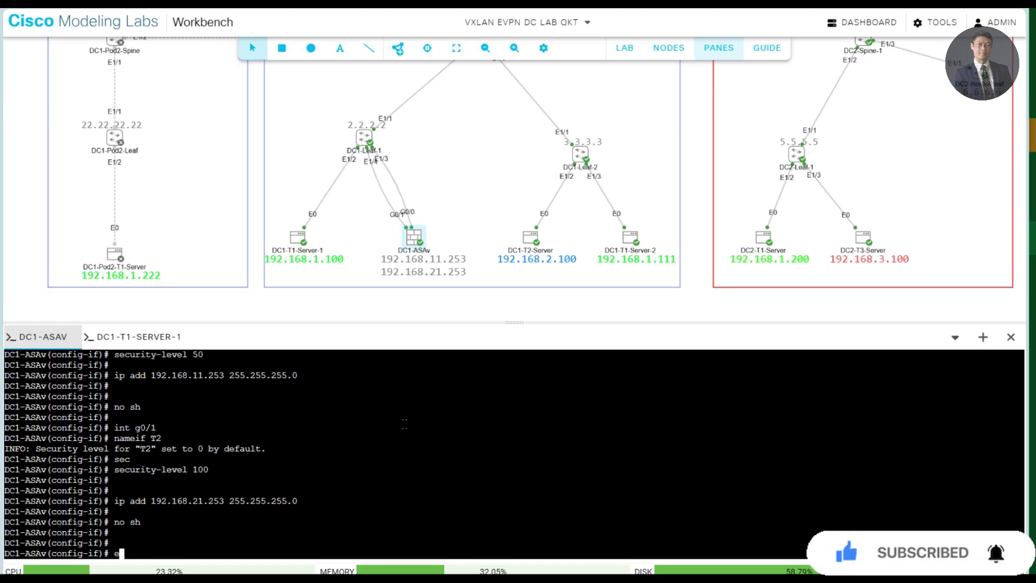
End the interface configuration on DC1-ASAv and re-enter global configuration mode with conf t
{"action": "type", "text": "end"}
{"action": "key", "text": "Return"}
{"action": "key", "text": "Return"}
{"action": "key", "text": "Return"}
{"action": "key", "text": "Return"}
{"action": "key", "text": "Return"}
{"action": "key", "text": "Return"}
{"action": "key", "text": "Return"}
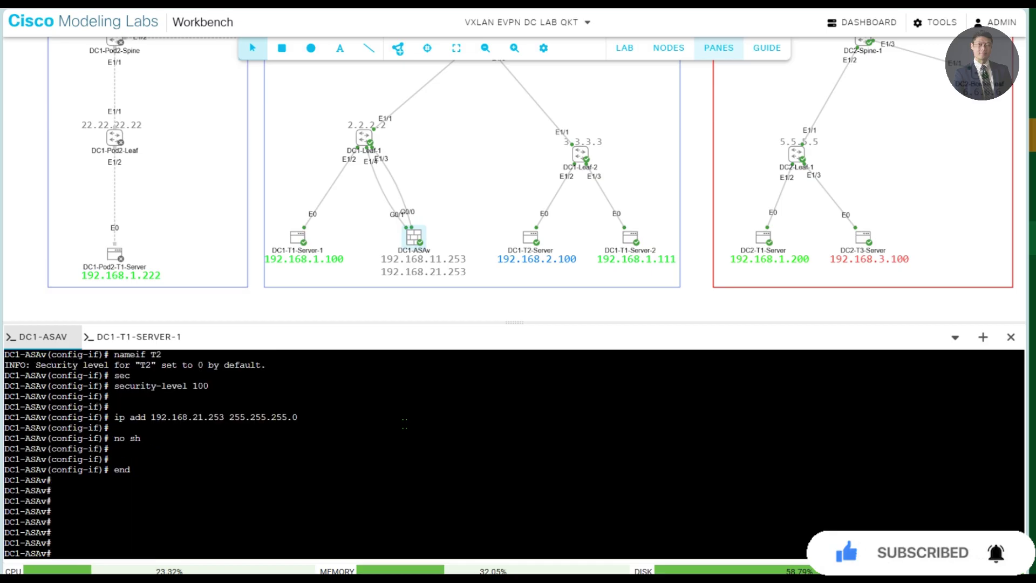
{"action": "type", "text": "conf t"}
{"action": "key", "text": "Return"}
{"action": "key", "text": "Return"}
{"action": "key", "text": "Return"}
Create the extended access list permit-all on DC1-ASAv, permitting ip any any
{"action": "type", "text": "acces"}
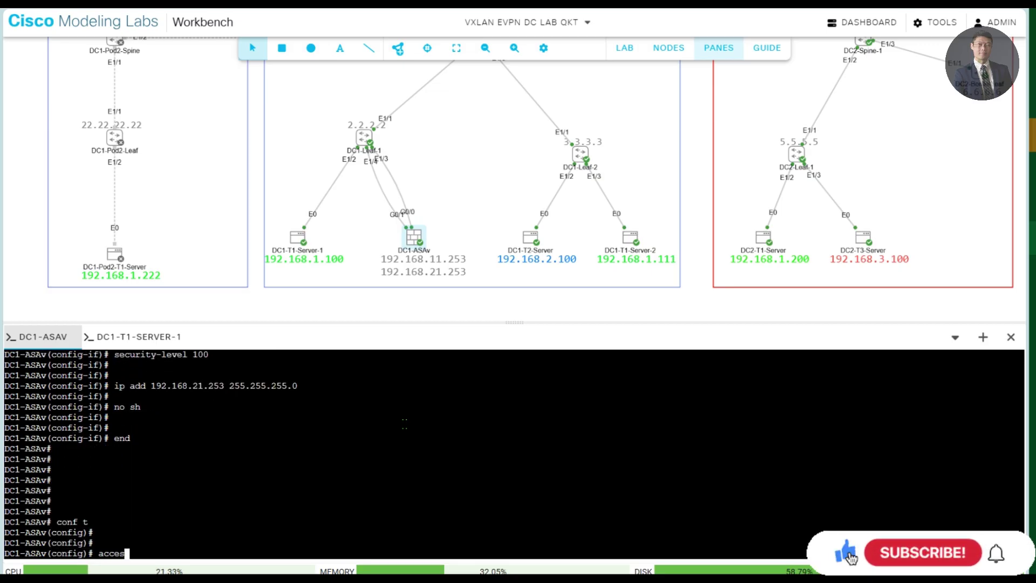
{"action": "key", "text": "Tab"}
{"action": "type", "text": "s-li"}
{"action": "key", "text": "Tab"}
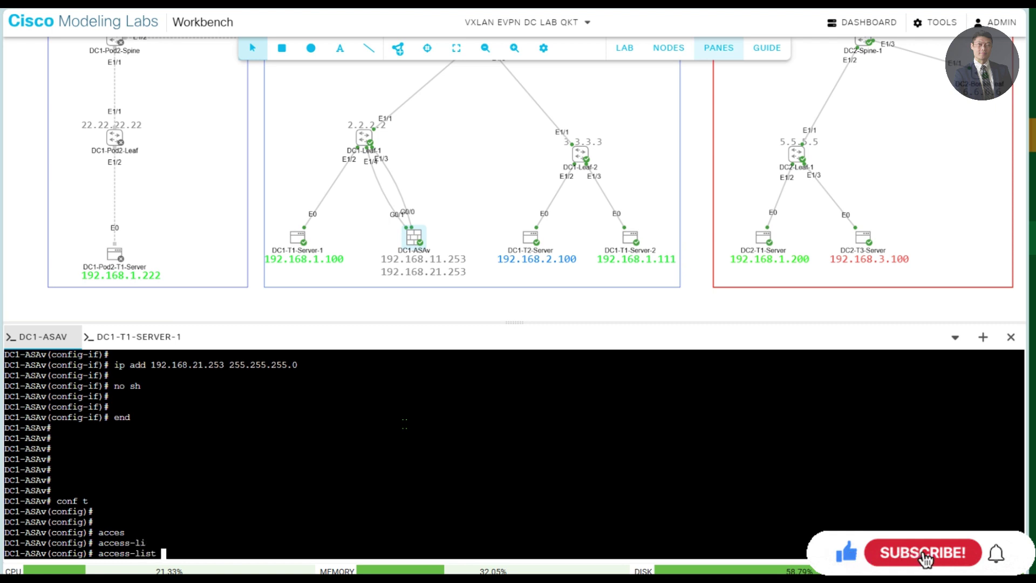
{"action": "type", "text": "per"}
{"action": "key", "text": "Tab"}
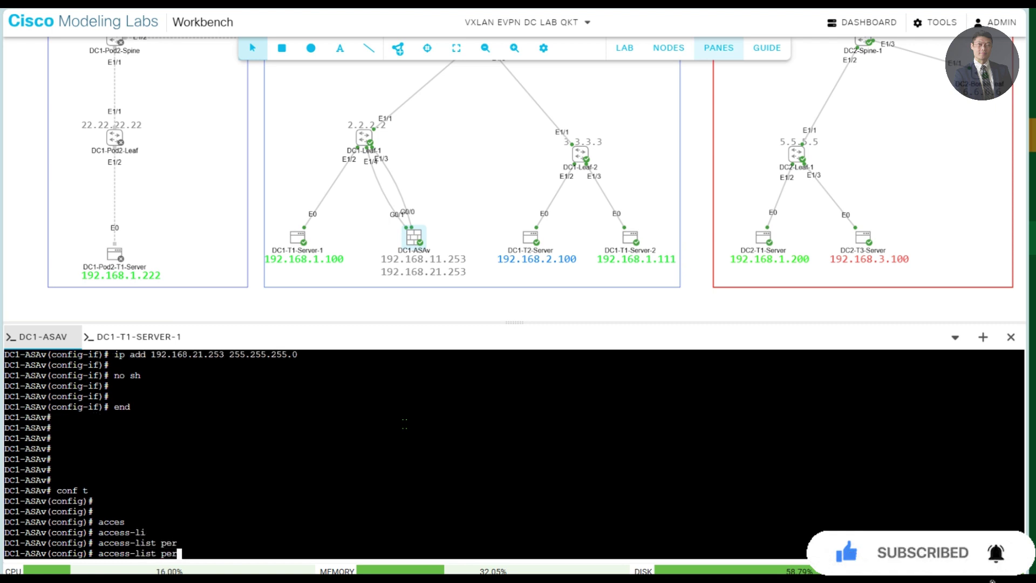
{"action": "key", "text": "BackSpace"}
{"action": "key", "text": "BackSpace"}
{"action": "key", "text": "BackSpace"}
{"action": "type", "text": "permit-all ex"}
{"action": "key", "text": "Tab"}
{"action": "type", "text": "per"}
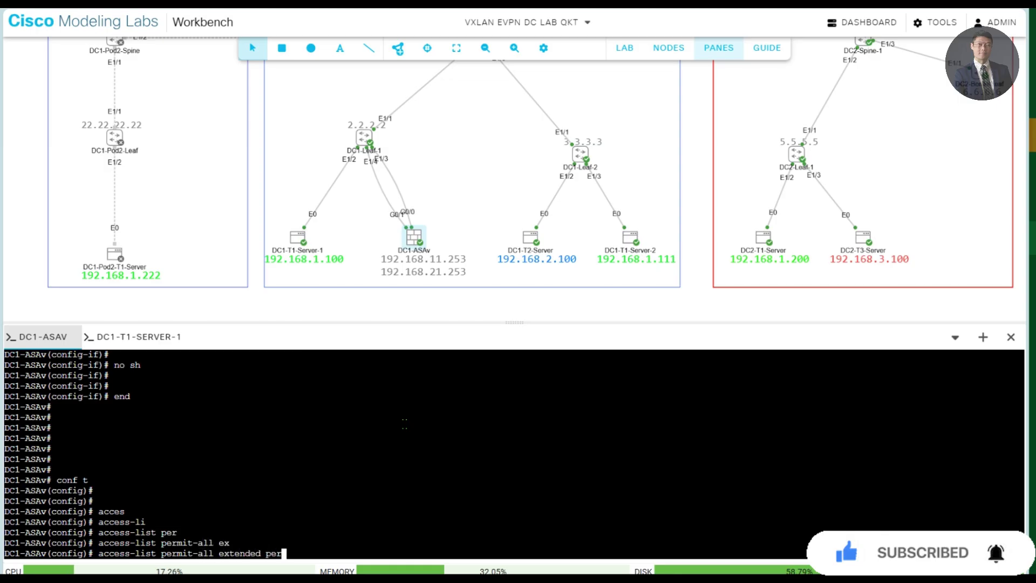
{"action": "key", "text": "Tab"}
{"action": "type", "text": "ip any"}
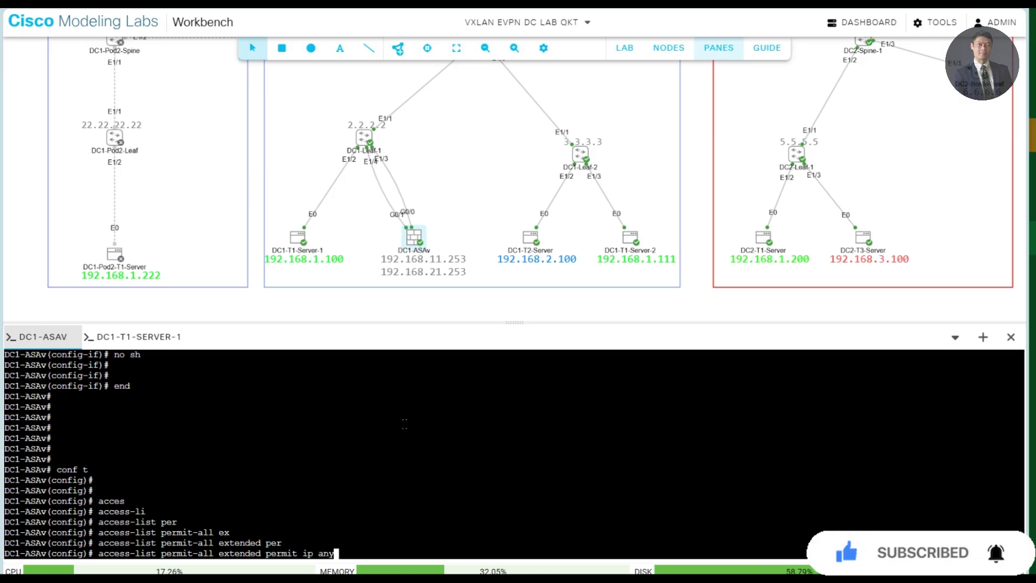
{"action": "type", "text": " any"}
{"action": "key", "text": "Return"}
{"action": "key", "text": "Return"}
{"action": "key", "text": "Return"}
Apply the permit-all access list inbound on interface T1 with the access-group command
{"action": "type", "text": "ac"}
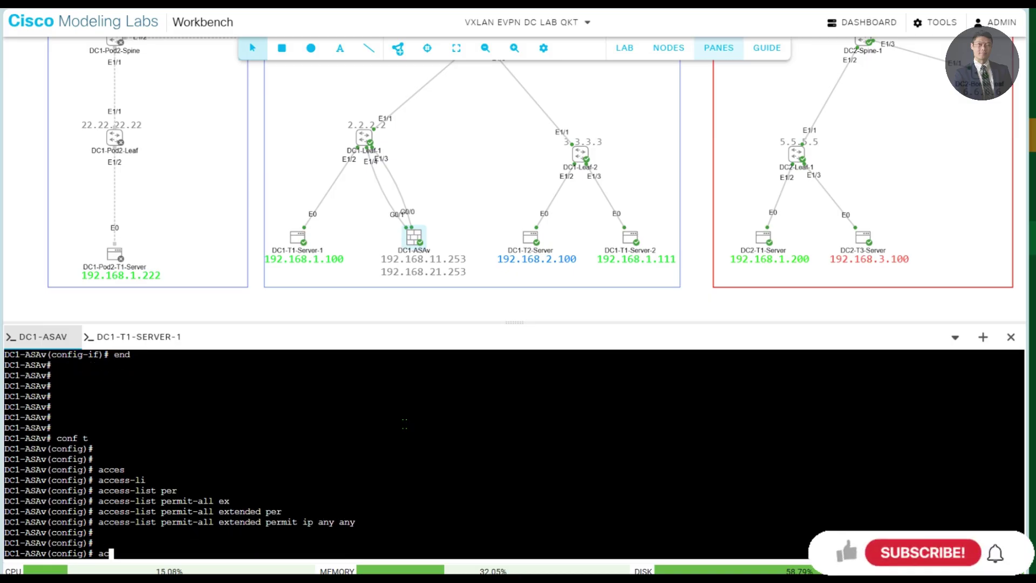
{"action": "type", "text": "c"}
{"action": "key", "text": "Tab"}
{"action": "type", "text": "g"}
{"action": "key", "text": "Tab"}
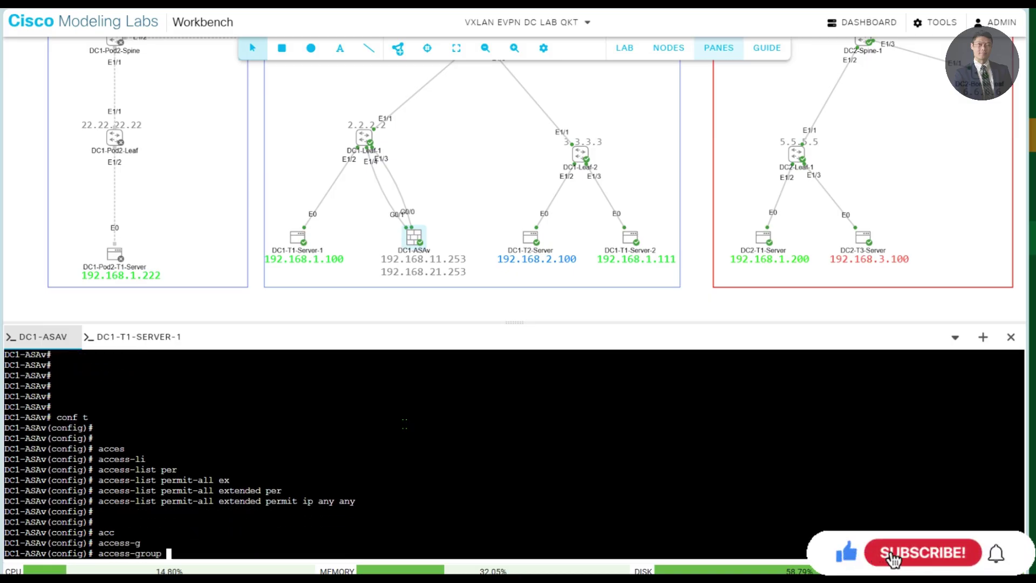
{"action": "type", "text": "permit-all"}
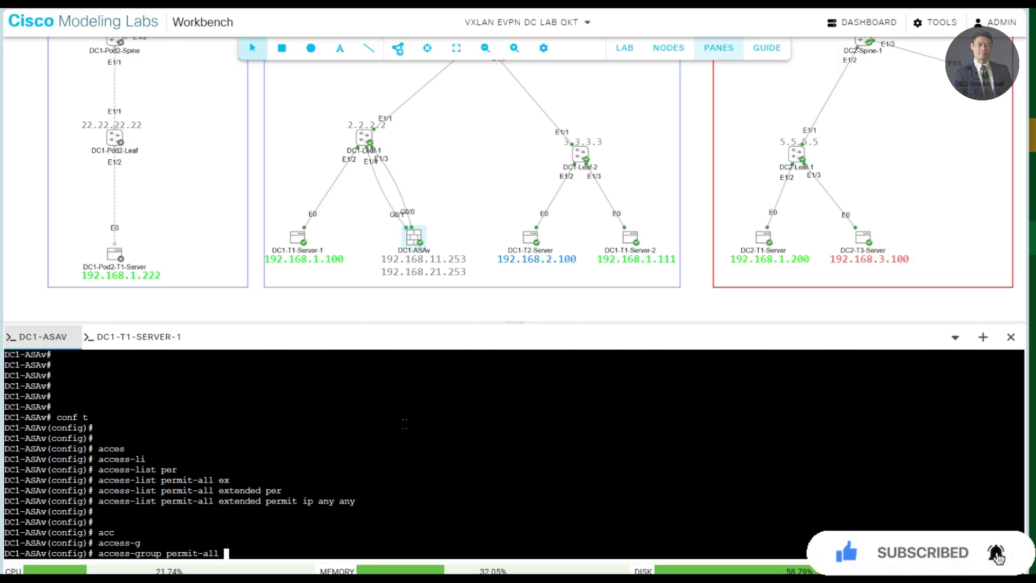
{"action": "type", "text": "in"}
{"action": "key", "text": "Tab"}
{"action": "type", "text": "T1"}
{"action": "key", "text": "Return"}
{"action": "key", "text": "Return"}
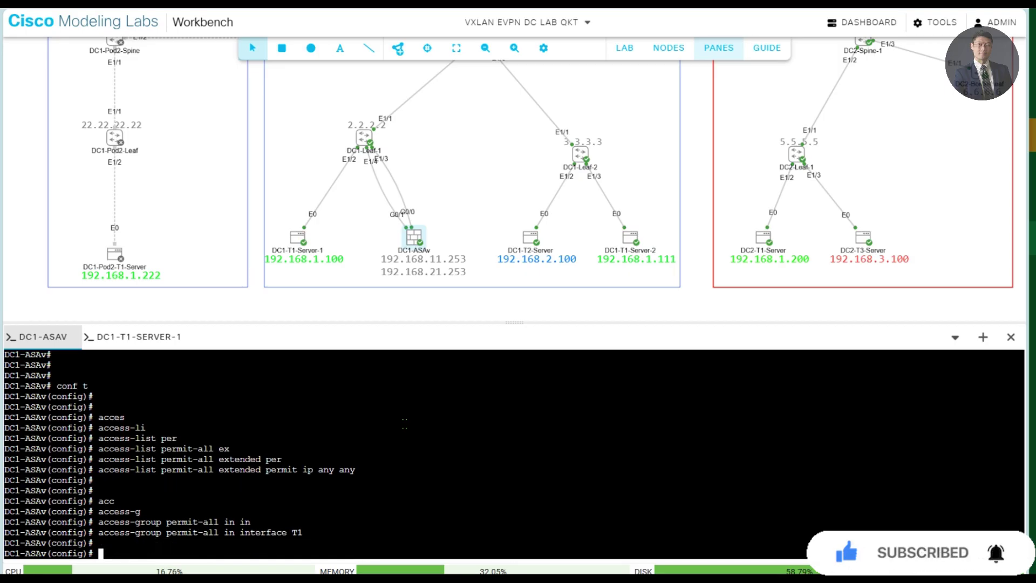
Switch to the DC1-LEAF-1 session in MTPuTTY and enter global configuration mode with conf t
{"action": "key", "text": "alt+Tab"}
{"action": "key", "text": "Return"}
{"action": "key", "text": "Return"}
{"action": "key", "text": "Return"}
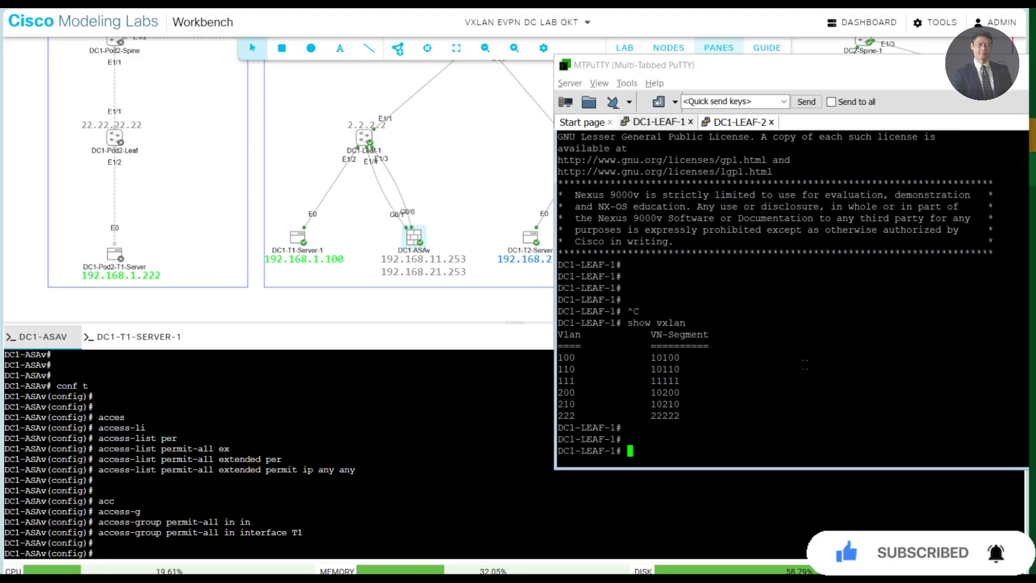
{"action": "type", "text": "conf t"}
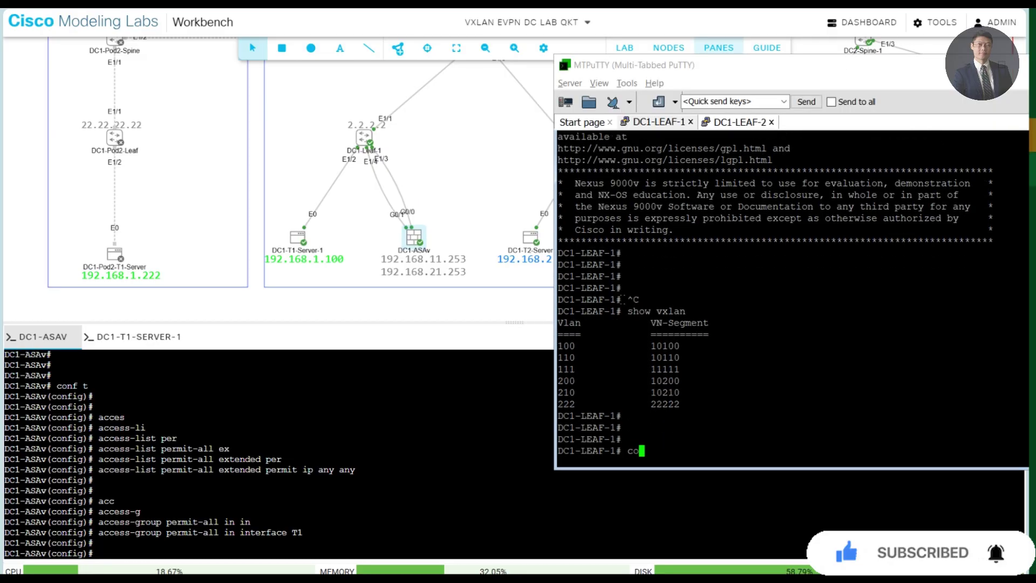
{"action": "key", "text": "Return"}
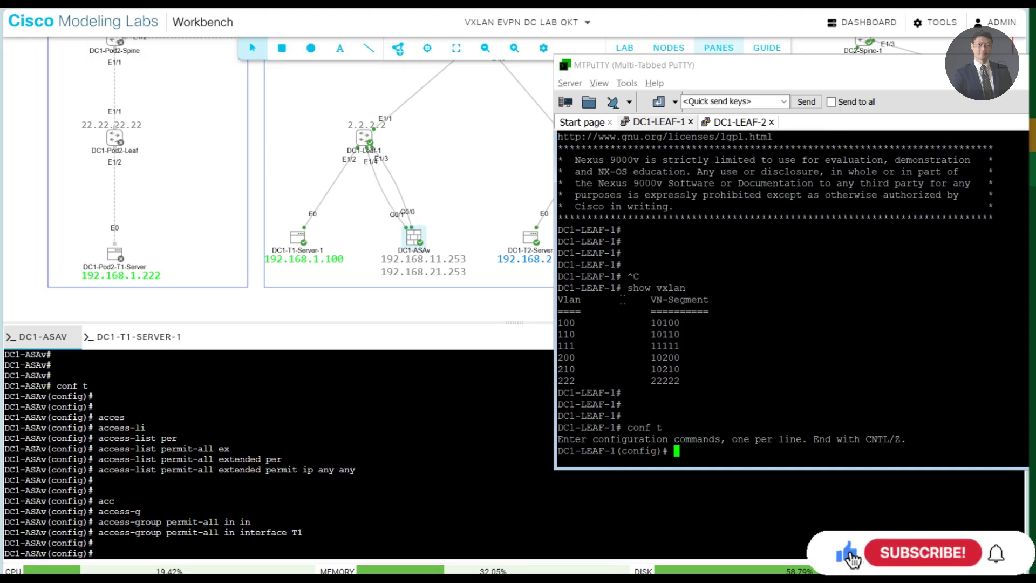
Set the description of interface e1/3 on DC1-LEAF-1 to "T1 ASAV"
{"action": "type", "text": "int e1/3"}
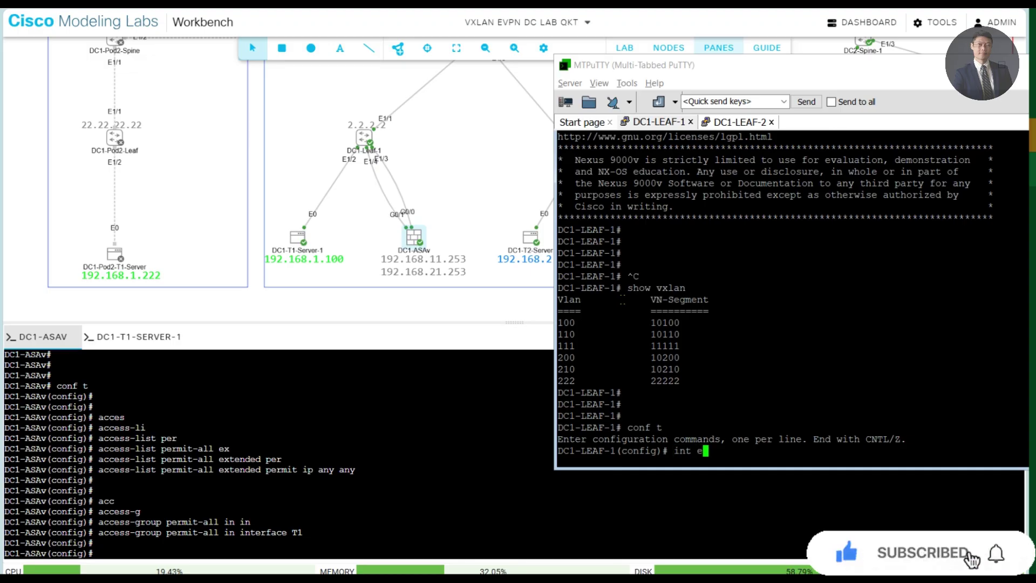
{"action": "key", "text": "Return"}
{"action": "key", "text": "Return"}
{"action": "key", "text": "Return"}
{"action": "type", "text": "d"}
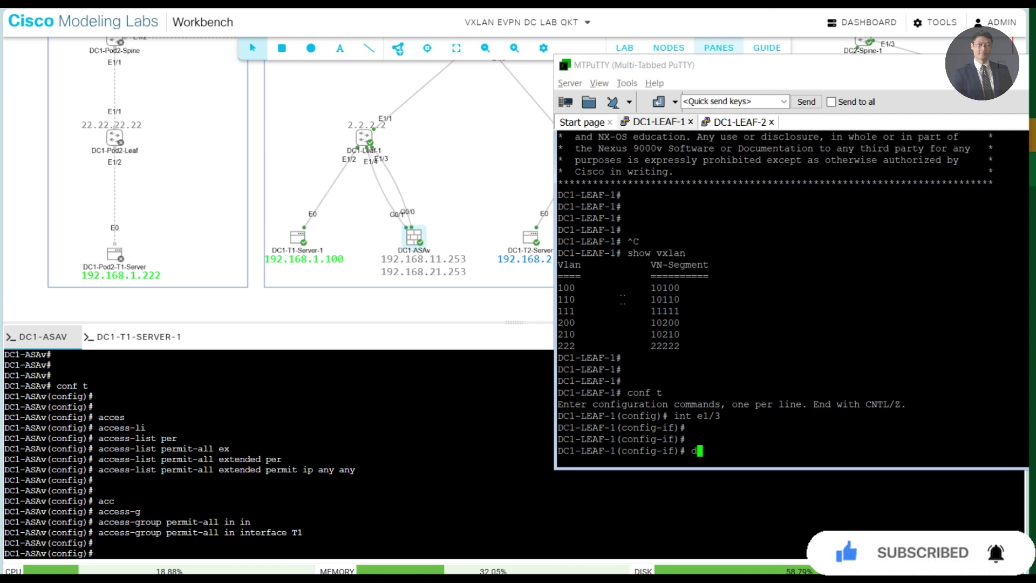
{"action": "type", "text": "escription"}
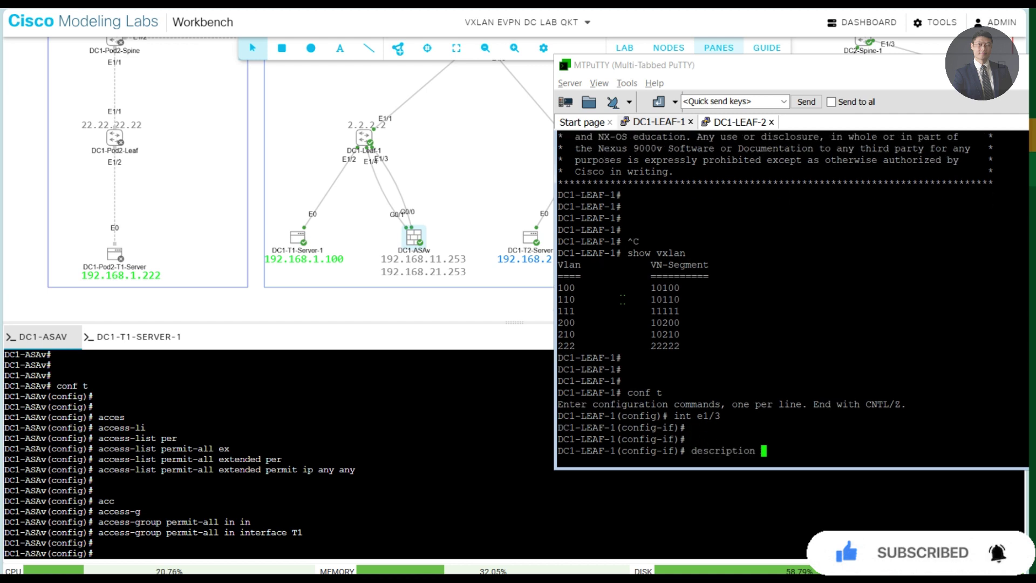
{"action": "left_click", "coordinate": [863, 374]}
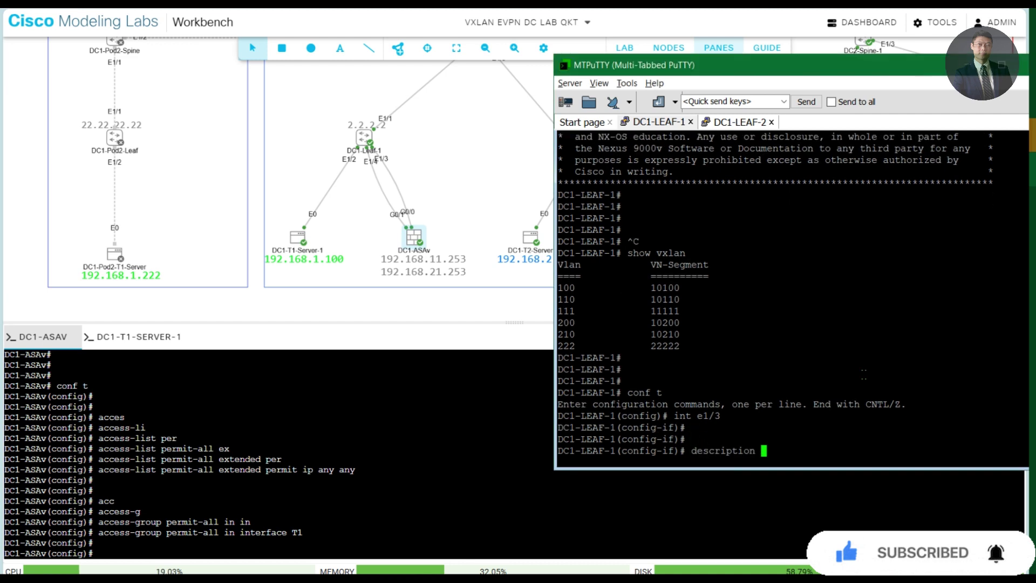
{"action": "type", "text": "T1 ASAV"}
{"action": "key", "text": "Return"}
{"action": "key", "text": "Return"}
{"action": "key", "text": "Return"}
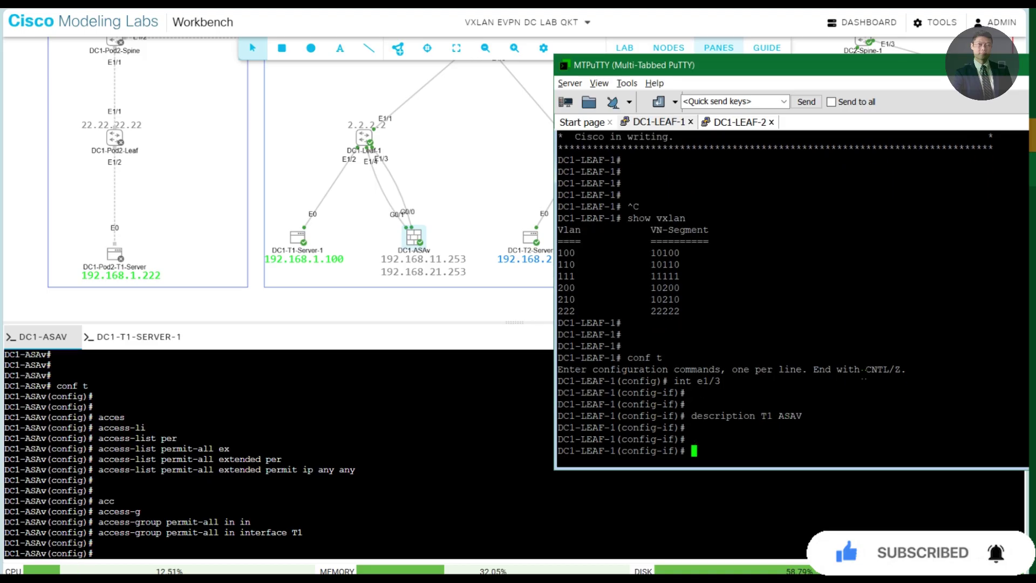
Assign interface e1/3 on DC1-LEAF-1 to access VLAN 110
{"action": "type", "text": "switchport "}
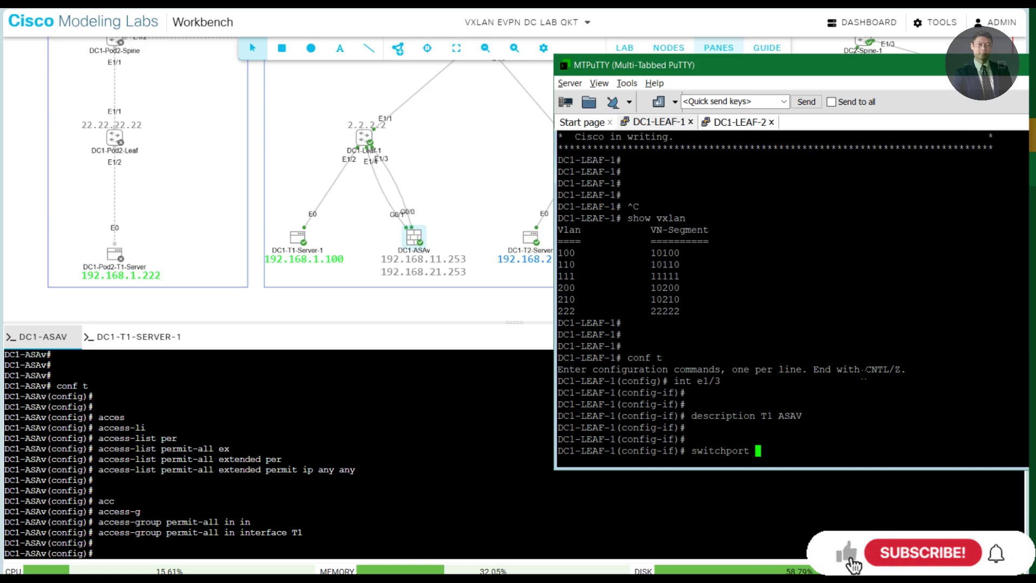
{"action": "type", "text": "access vlan 110"}
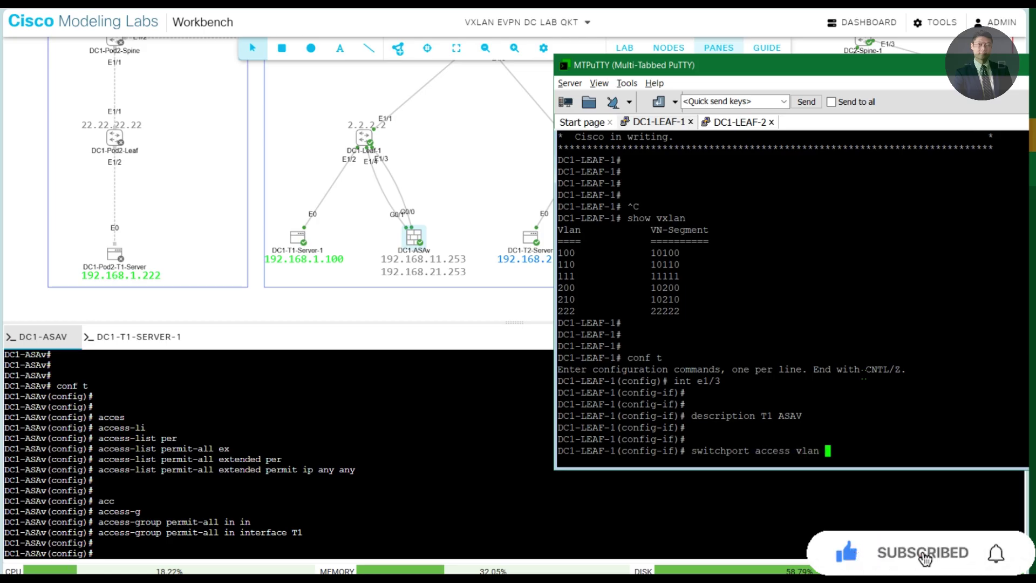
{"action": "key", "text": "Return"}
{"action": "key", "text": "Return"}
Enter interface e1/4 on DC1-LEAF-1 and set its description to "T2 ASAV"
{"action": "type", "text": "int e"}
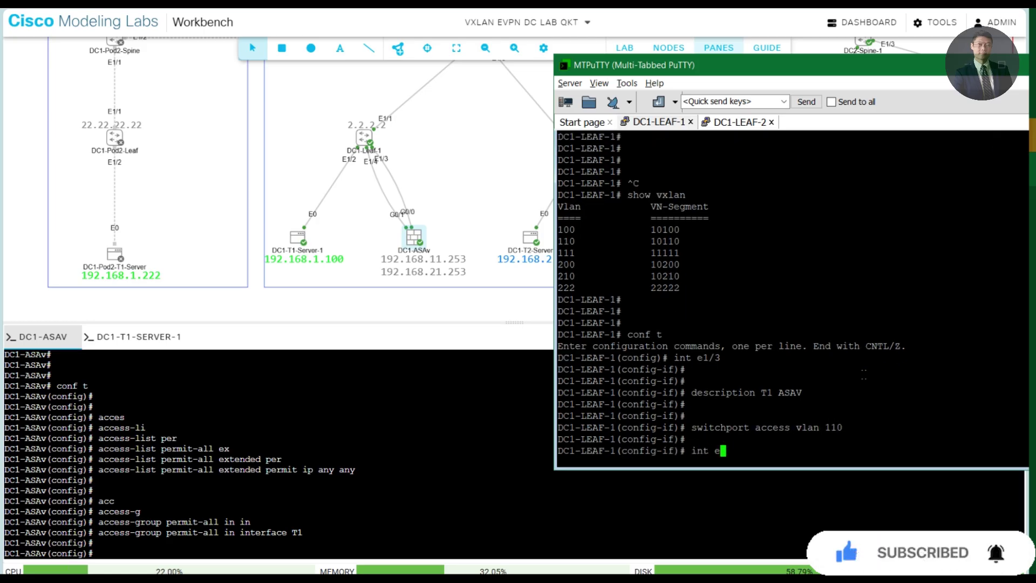
{"action": "type", "text": "1/4"}
{"action": "key", "text": "Return"}
{"action": "type", "text": "description T2 A"}
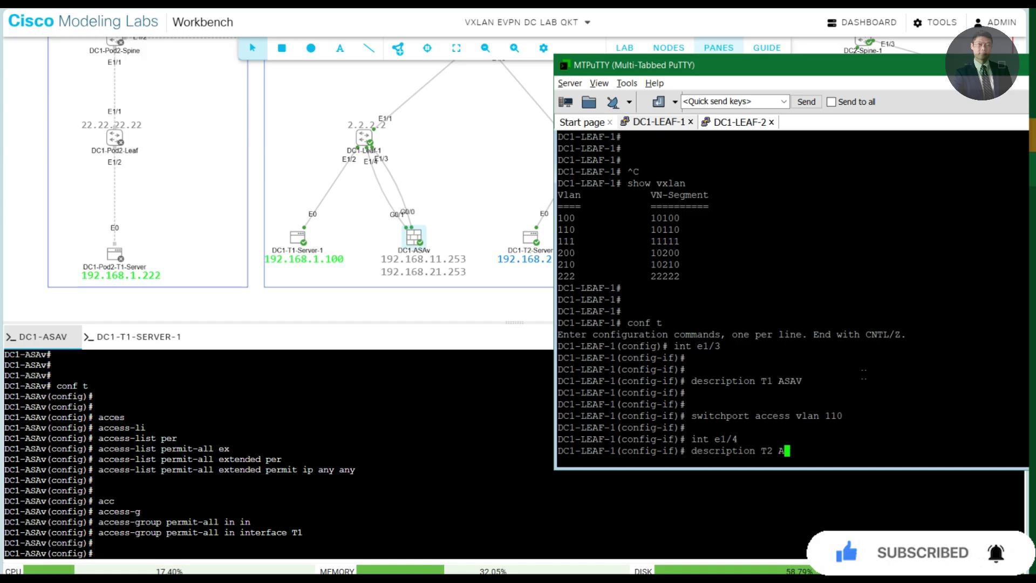
{"action": "type", "text": "SAV"}
{"action": "key", "text": "Return"}
{"action": "key", "text": "Return"}
{"action": "key", "text": "Return"}
{"action": "key", "text": "Return"}
{"action": "key", "text": "Return"}
{"action": "key", "text": "Return"}
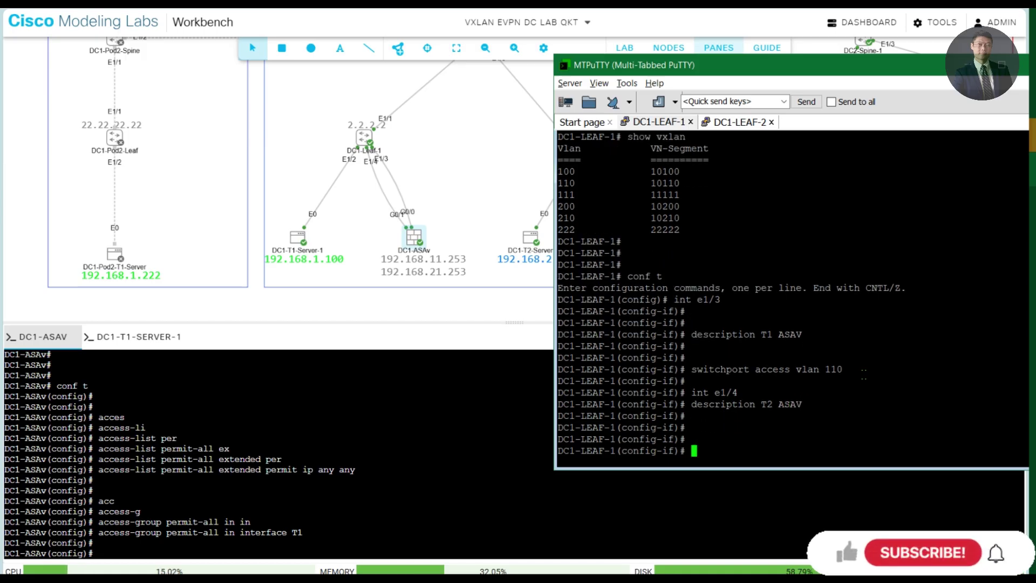
Assign interface e1/4 on DC1-LEAF-1 to access VLAN 210
{"action": "type", "text": "sw"}
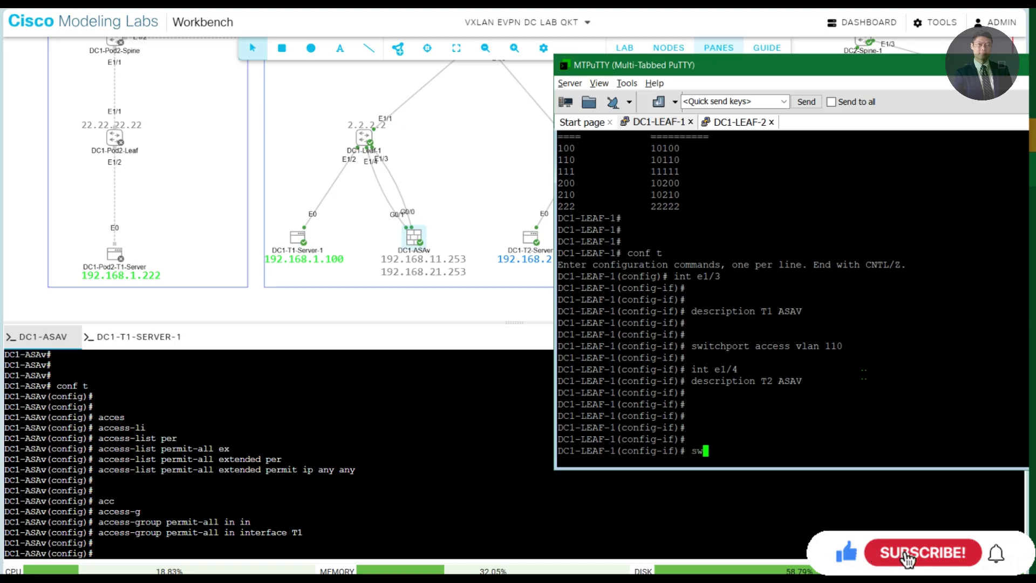
{"action": "type", "text": " acc vlan 210"}
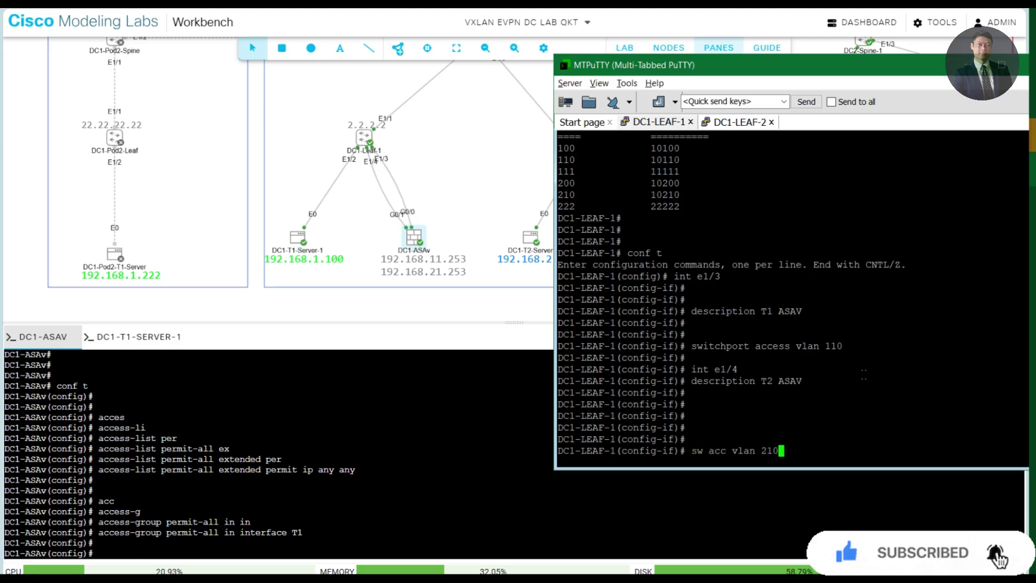
{"action": "key", "text": "Return"}
{"action": "key", "text": "Return"}
{"action": "key", "text": "Return"}
Leave configuration mode and run show vlan brief to check the port membership of VLANs 110 and 210
{"action": "type", "text": "end"}
{"action": "key", "text": "Return"}
{"action": "type", "text": "show vla"}
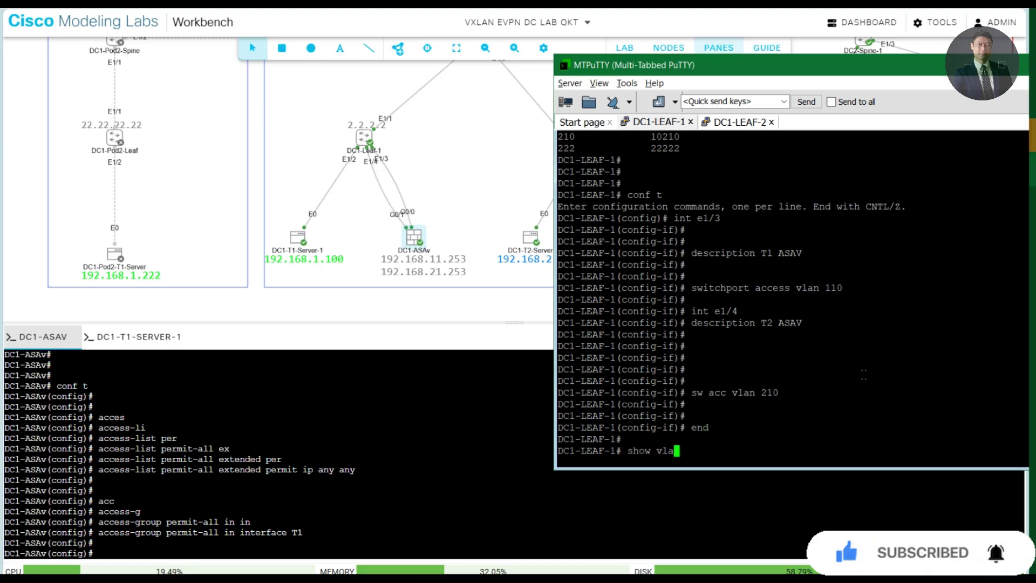
{"action": "type", "text": "n brief"}
{"action": "key", "text": "Return"}
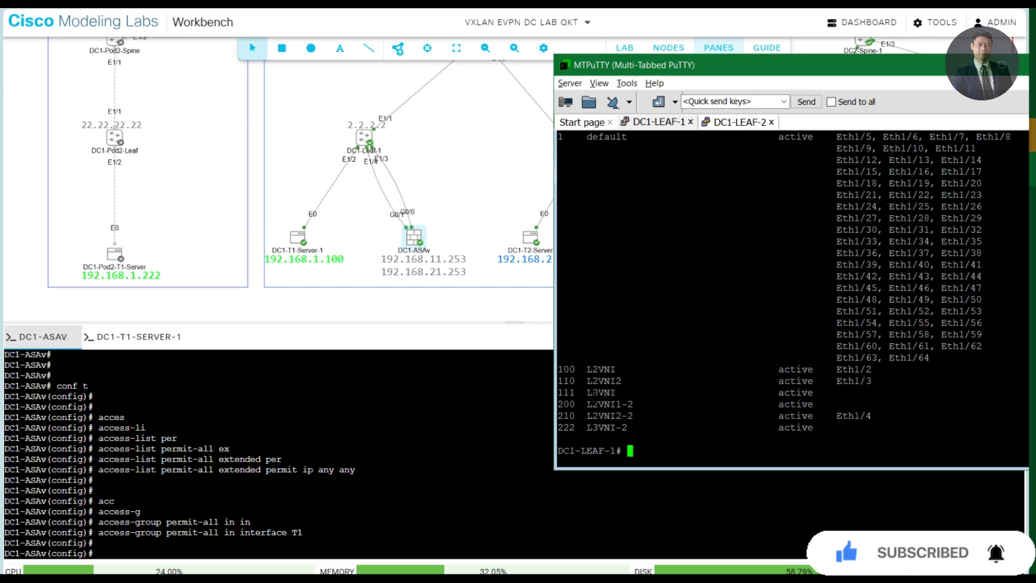
{"action": "triple_click", "coordinate": [599, 381]}
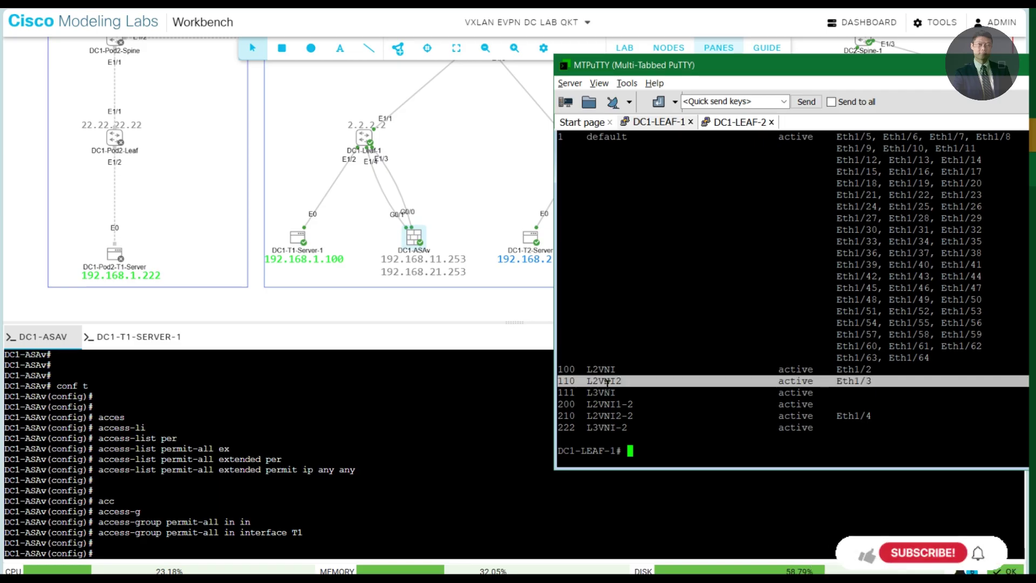
{"action": "left_click", "coordinate": [592, 415]}
{"action": "triple_click", "coordinate": [592, 415]}
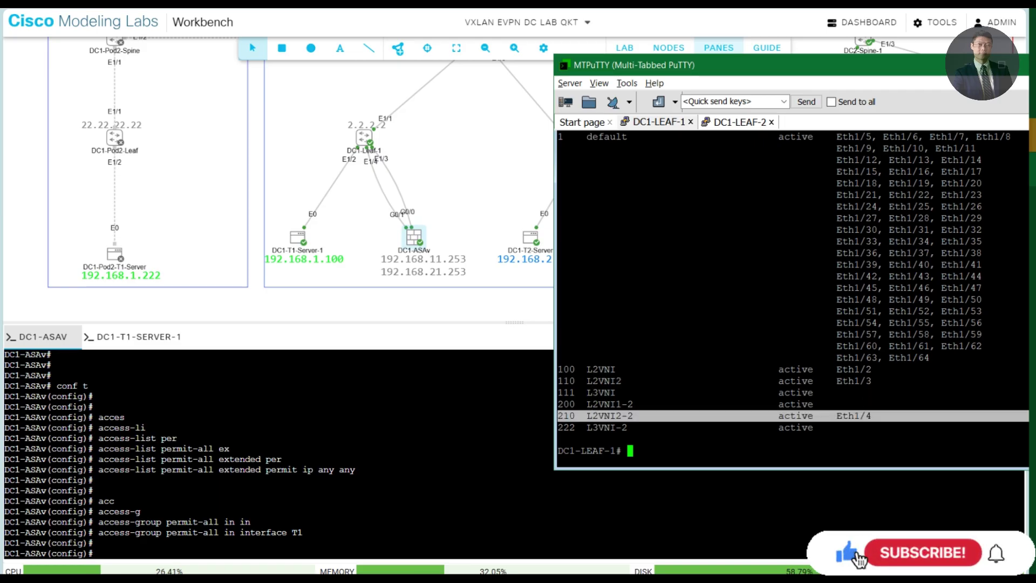
Switch to the Notepad notes, append vlan 100 and vlan 110 to the Tenant 1 subnets and vlan 200 and vlan 210 to Tenant 2, then minimize it
{"action": "key", "text": "alt+Tab"}
{"action": "left_click_drag", "start_coordinate": [506, 185], "coordinate": [510, 154]}
{"action": "left_click", "coordinate": [537, 103]}
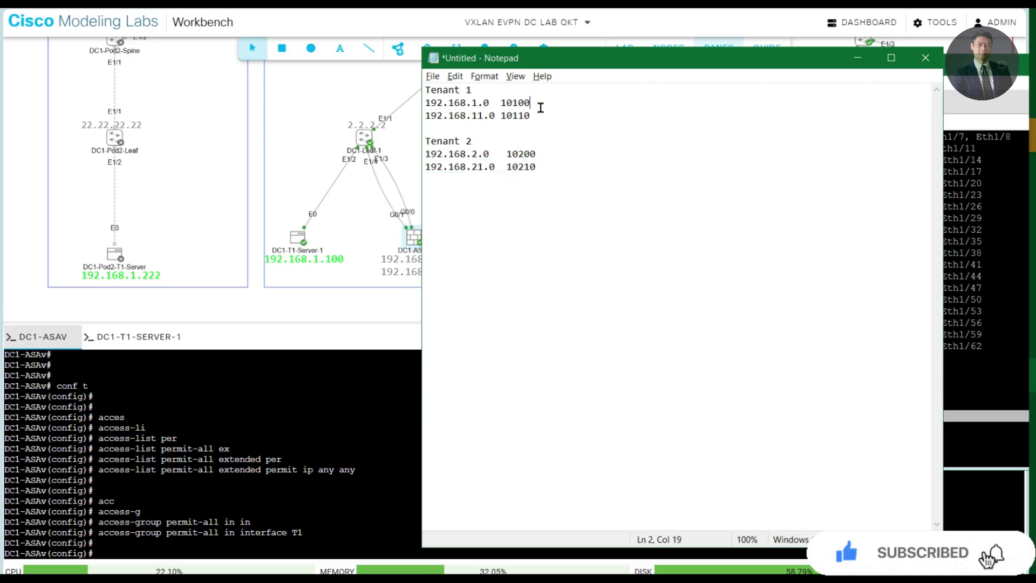
{"action": "type", "text": "vlan"}
{"action": "type", "text": " 100"}
{"action": "type", "text": "  10"}
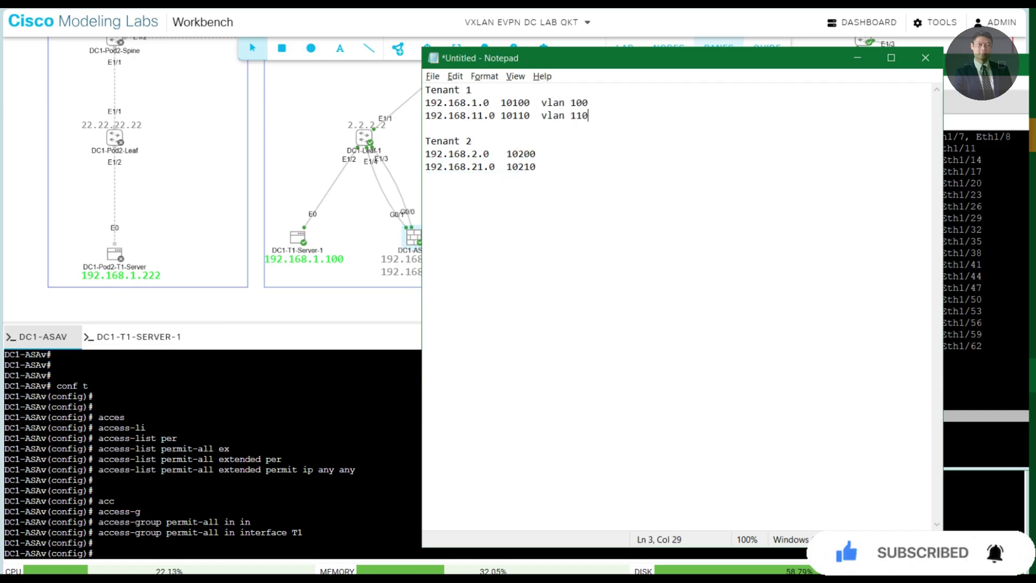
{"action": "key", "text": "Down"}
{"action": "key", "text": "Down"}
{"action": "key", "text": "Home"}
{"action": "key", "text": "End"}
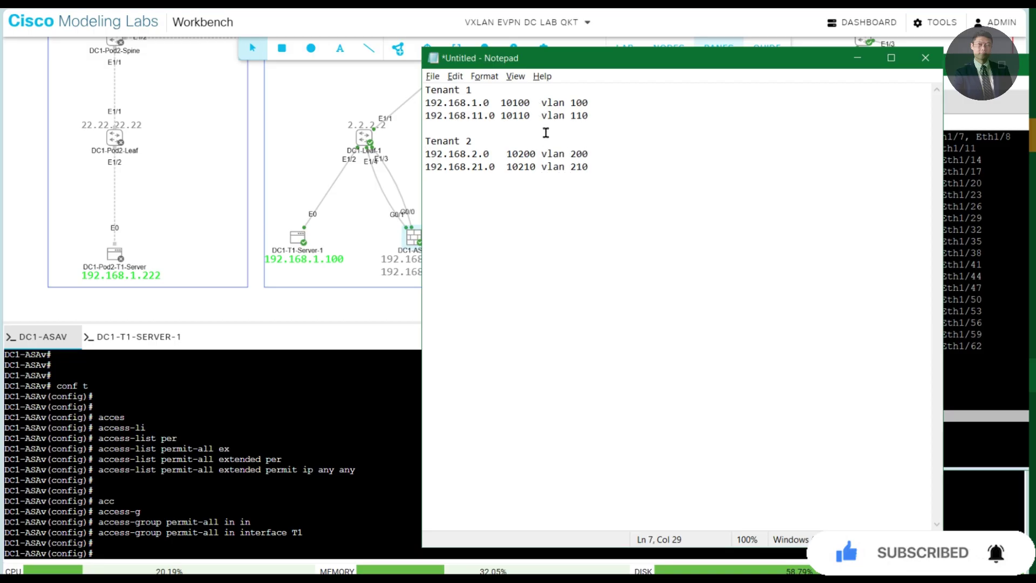
{"action": "left_click_drag", "start_coordinate": [618, 184], "coordinate": [427, 89]}
{"action": "left_click", "coordinate": [639, 164]}
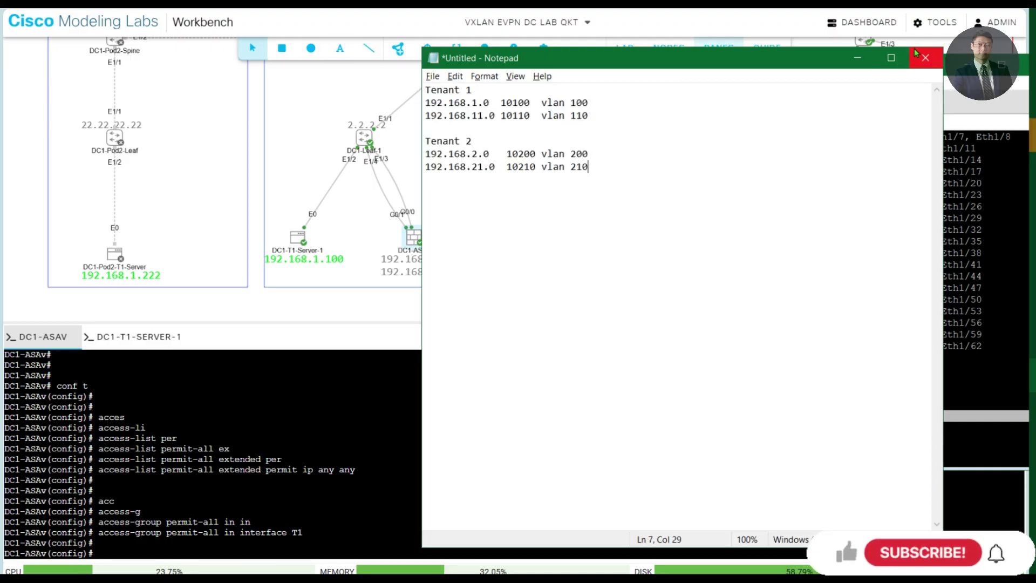
{"action": "left_click", "coordinate": [865, 58]}
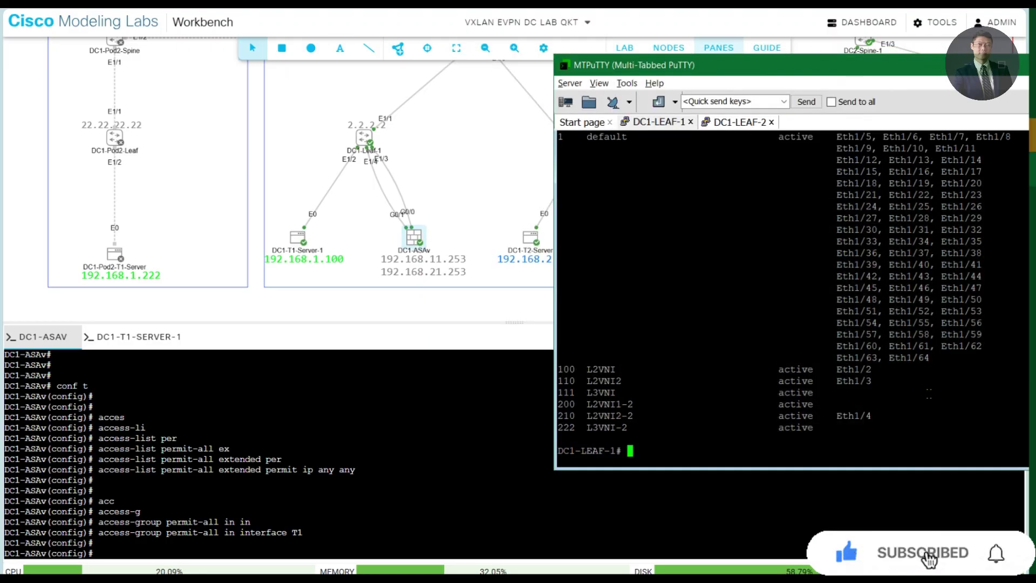
Run show vxlan on DC1-LEAF-1 to review the VLAN to VN-Segment mappings
{"action": "type", "text": "show vxlan"}
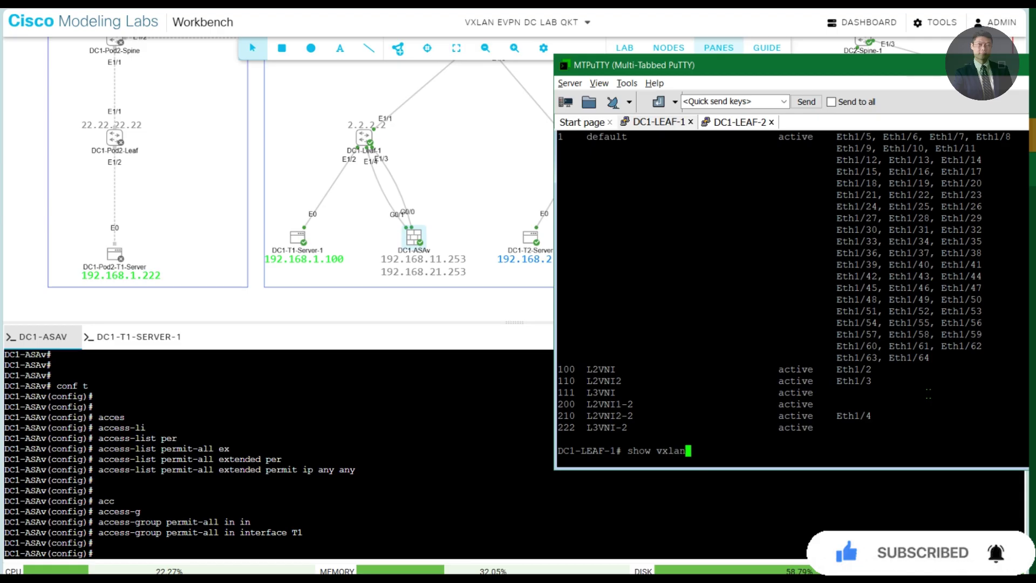
{"action": "key", "text": "Return"}
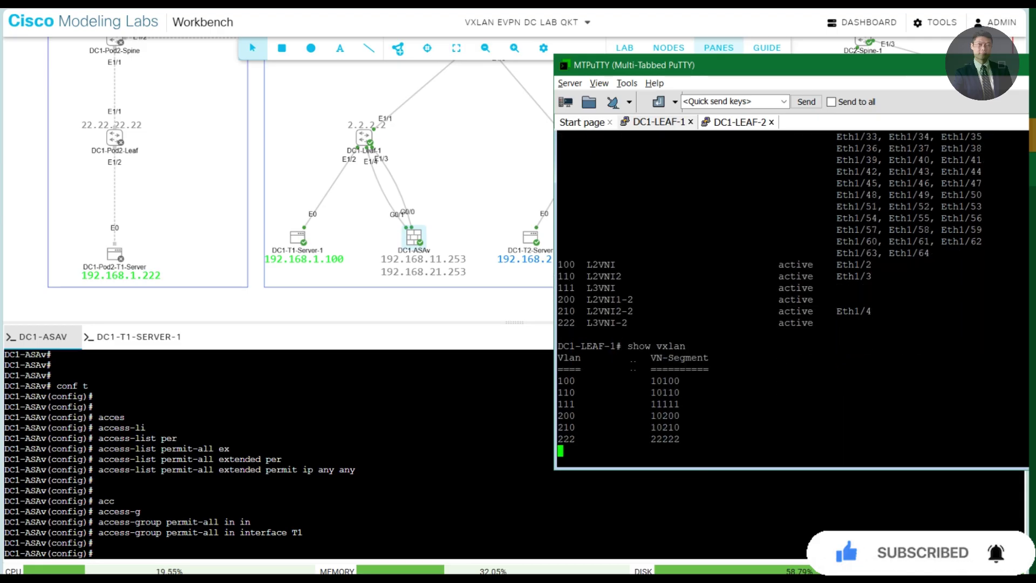
{"action": "left_click_drag", "start_coordinate": [556, 360], "coordinate": [558, 360]}
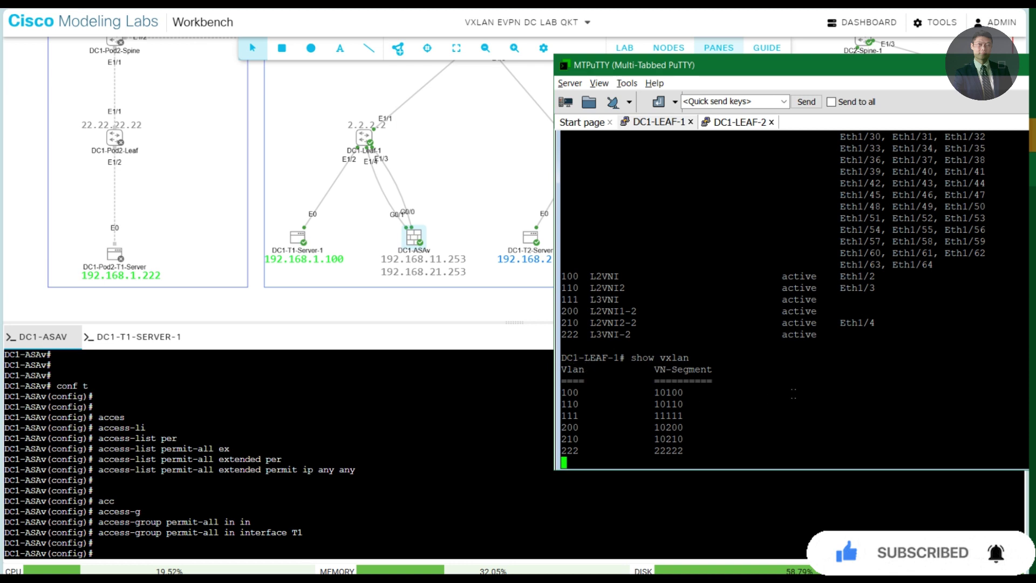
{"action": "key", "text": "Return"}
{"action": "key", "text": "Return"}
{"action": "key", "text": "Return"}
Enter global configuration mode on DC1-LEAF-1 with conf t
{"action": "type", "text": "conf t"}
{"action": "key", "text": "Return"}
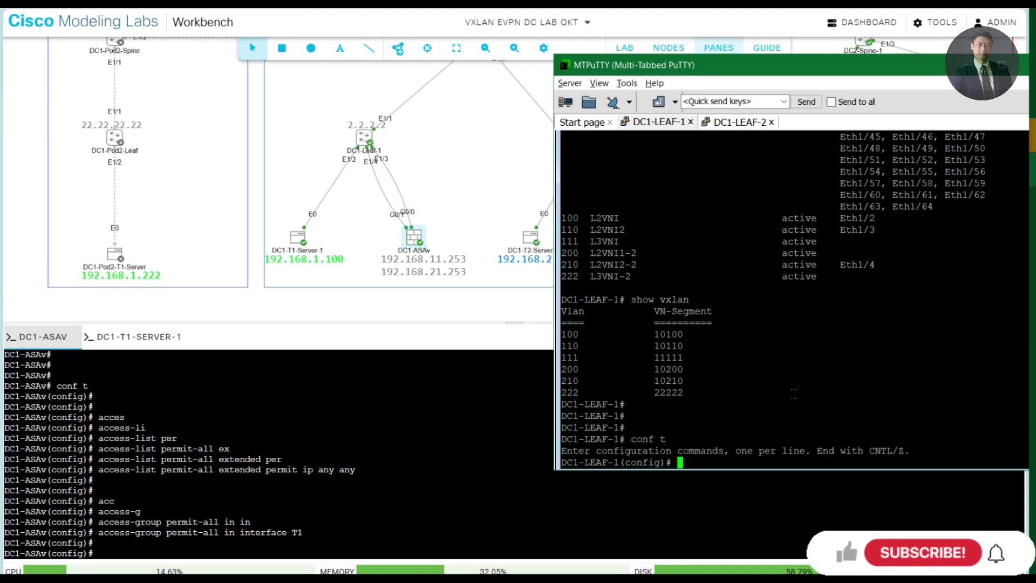
{"action": "key", "text": "Return"}
{"action": "key", "text": "Return"}
{"action": "type", "text": "i"}
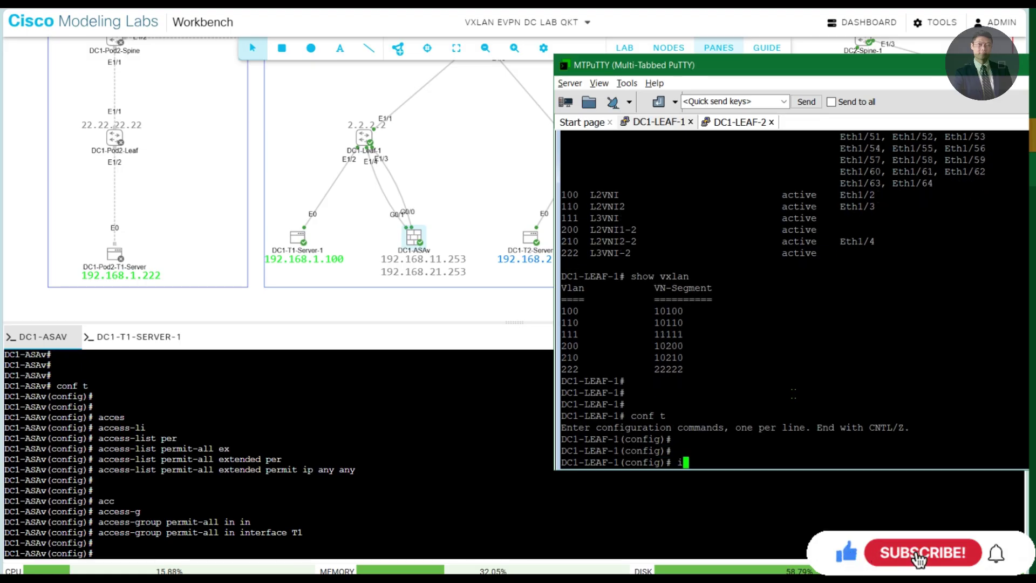
{"action": "type", "text": "nt e1/"}
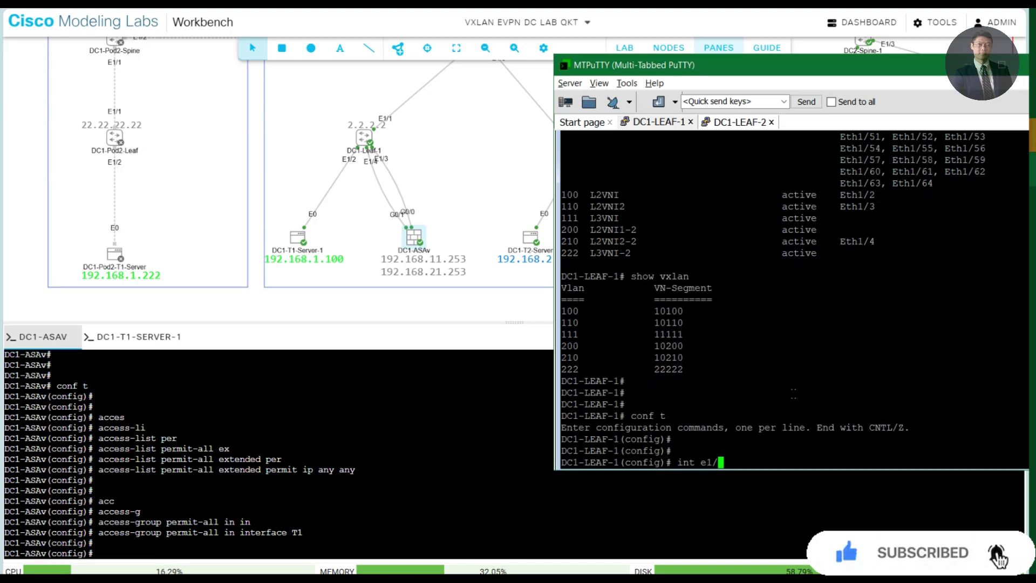
{"action": "key", "text": "BackSpace"}
{"action": "key", "text": "BackSpace"}
{"action": "key", "text": "BackSpace"}
{"action": "key", "text": "BackSpace"}
{"action": "key", "text": "BackSpace"}
{"action": "key", "text": "BackSpace"}
{"action": "key", "text": "BackSpace"}
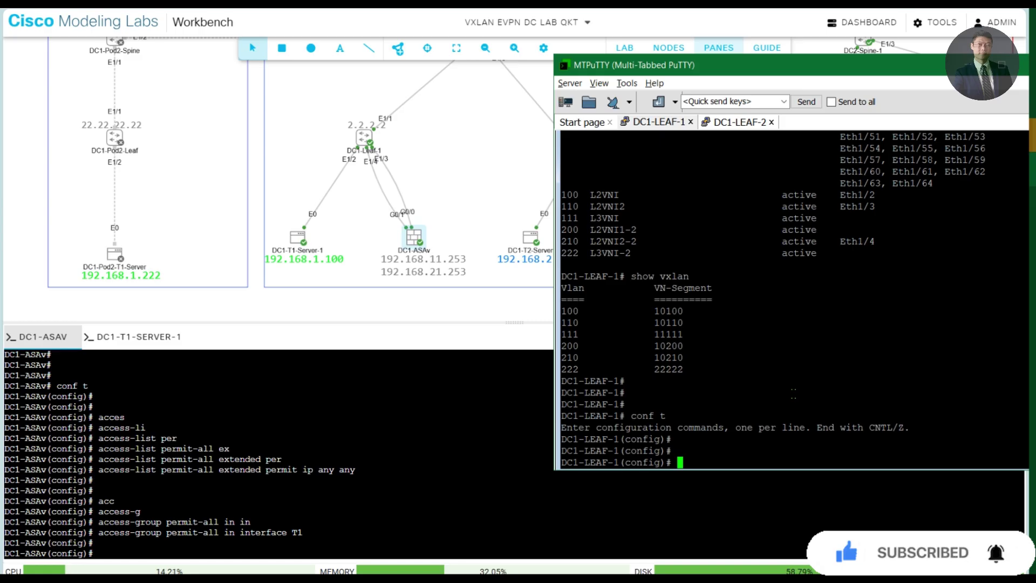
Enter the VRF context Tenant-1, listing the matching VRF names to complete the name
{"action": "type", "text": "vrf  context T"}
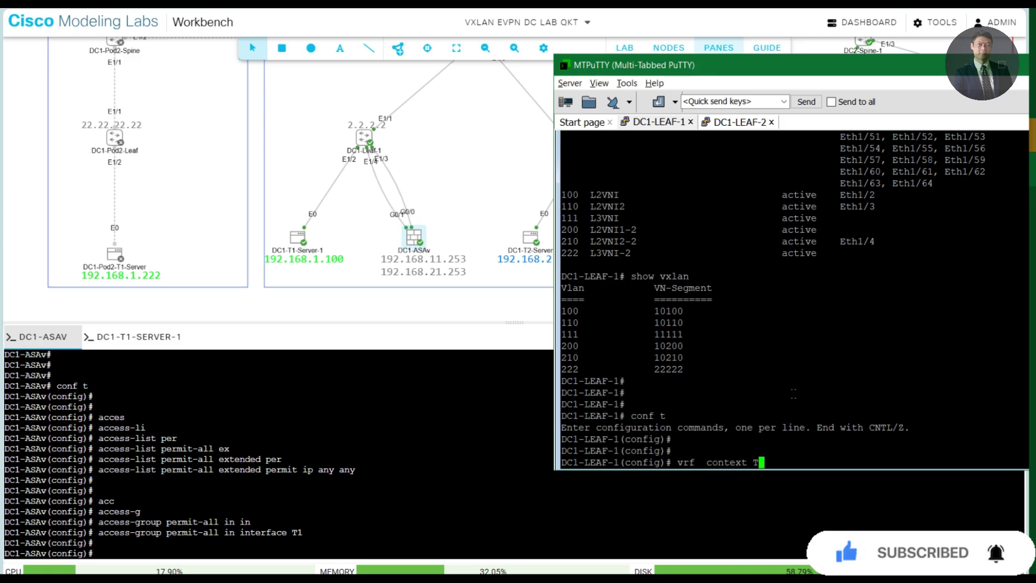
{"action": "key", "text": "Tab"}
{"action": "type", "text": "1"}
{"action": "key", "text": "Return"}
{"action": "key", "text": "Return"}
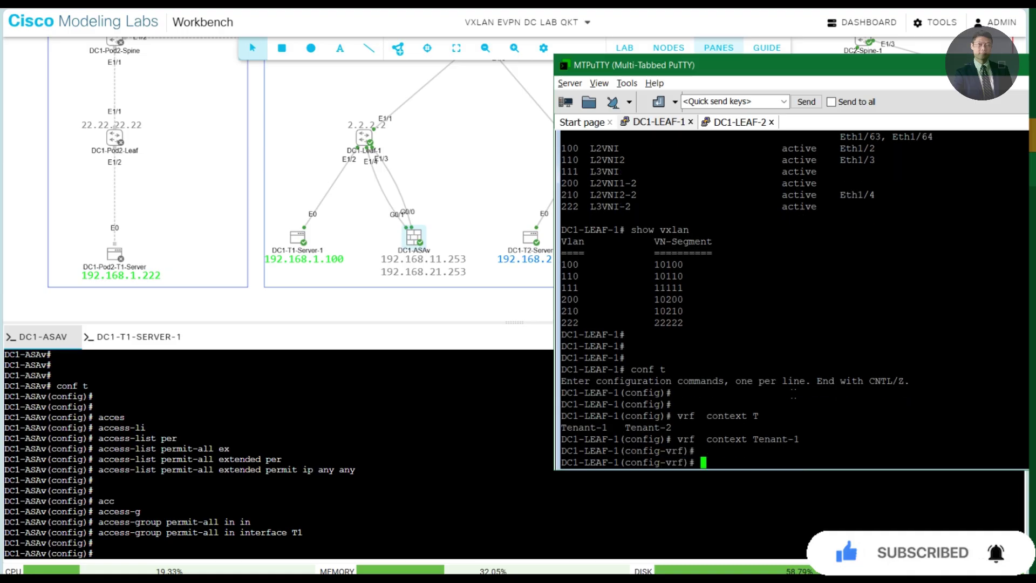
Begin an ip route command for destination 192.168.2.0/24 in the Tenant-1 VRF, leaving the next hop unentered
{"action": "type", "text": "ip ro"}
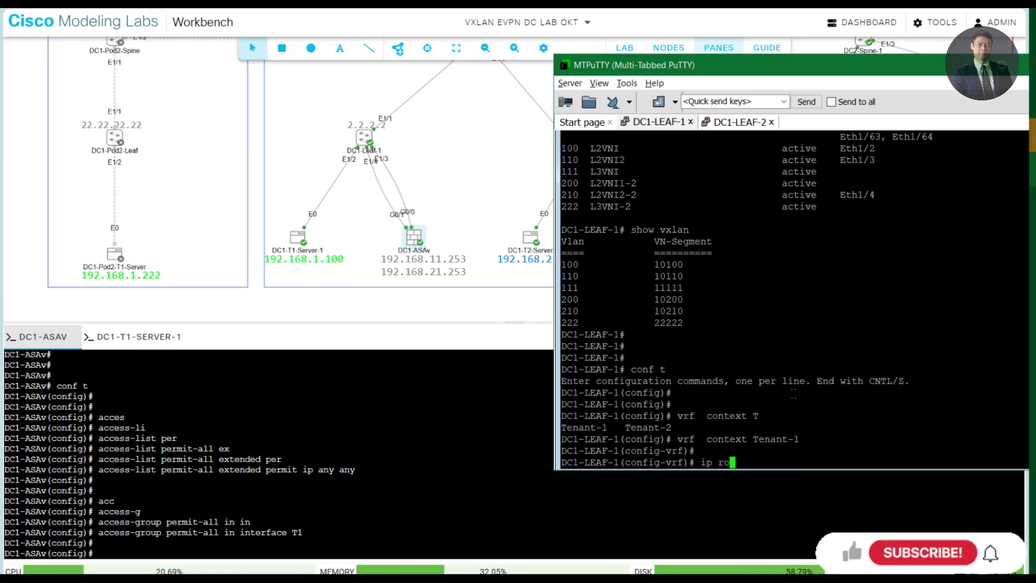
{"action": "type", "text": "ute 192.168.2.0"}
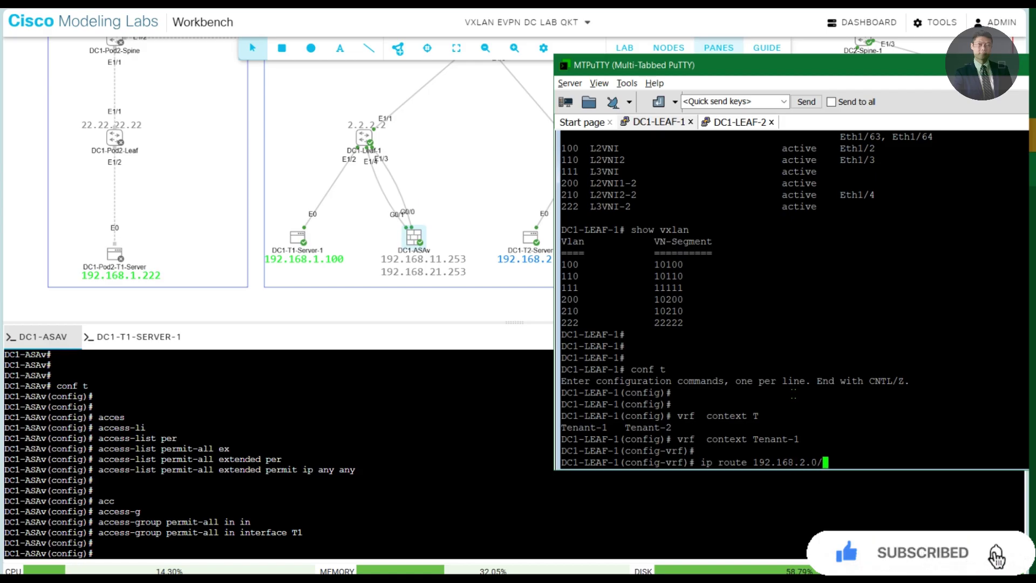
{"action": "type", "text": "/24"}
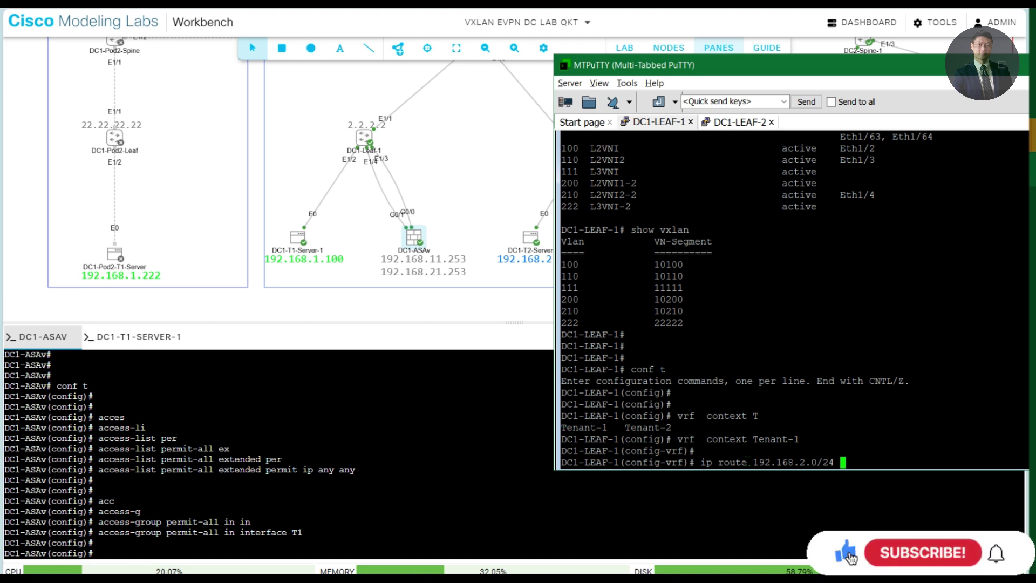
Switch to the Paint diagram, mark the 192.168.1.0 and 192.168.2.0 subnets with red arrows, and outline each tenant's subnet pair
{"action": "key", "text": "alt+Tab"}
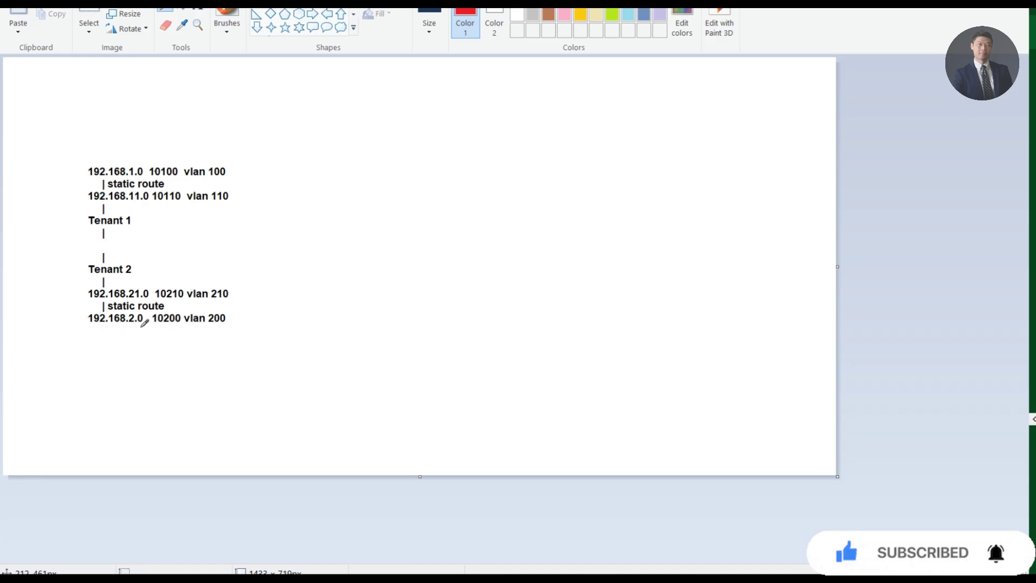
{"action": "mouse_move", "coordinate": [264, 318]}
{"action": "left_mouse_down"}
{"action": "mouse_move", "coordinate": [243, 320]}
{"action": "mouse_move", "coordinate": [246, 328]}
{"action": "left_mouse_up"}
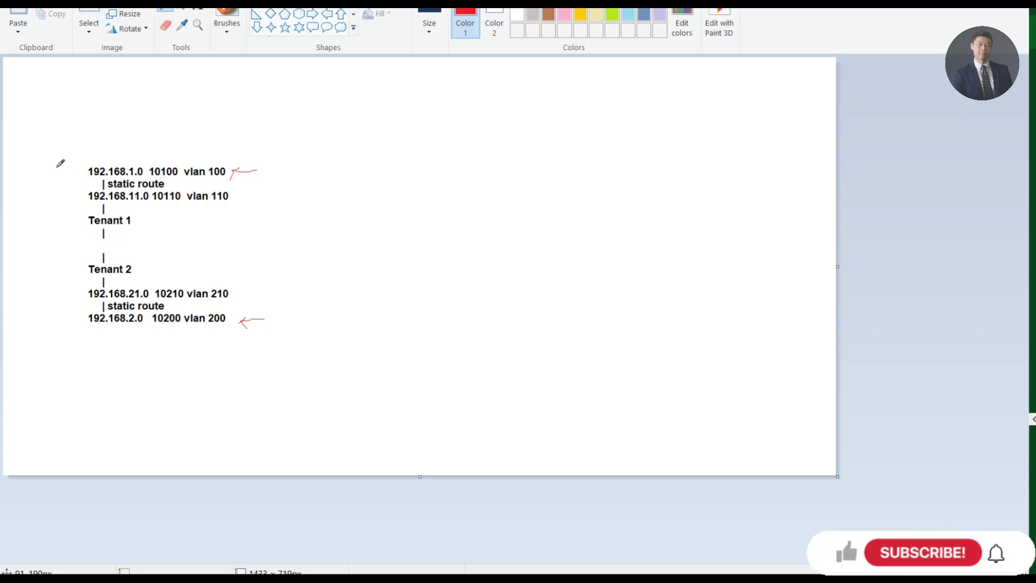
{"action": "left_click_drag", "start_coordinate": [63, 171], "coordinate": [81, 177]}
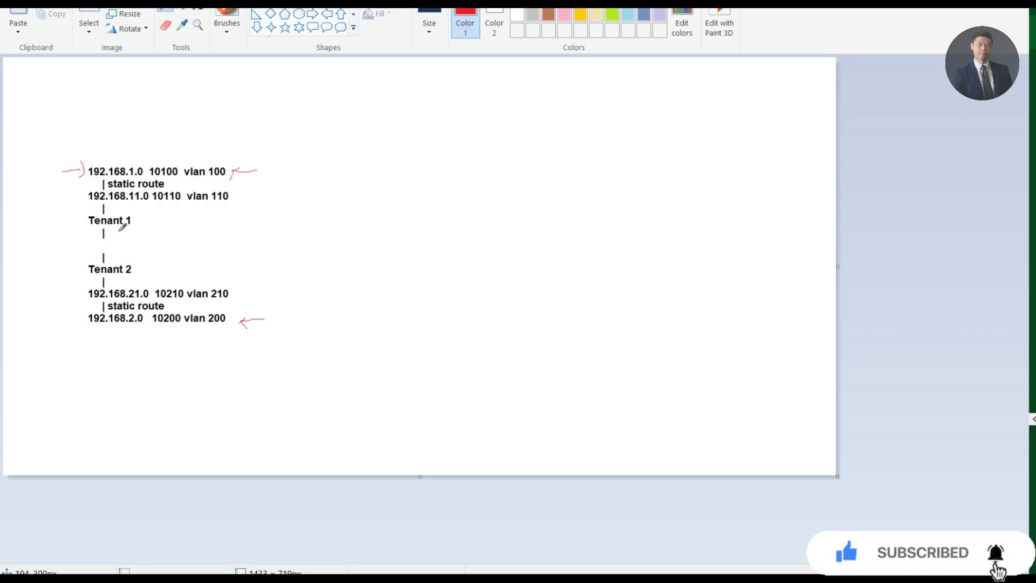
{"action": "mouse_move", "coordinate": [86, 214]}
{"action": "left_mouse_down"}
{"action": "mouse_move", "coordinate": [231, 209]}
{"action": "mouse_move", "coordinate": [199, 140]}
{"action": "mouse_move", "coordinate": [80, 152]}
{"action": "mouse_move", "coordinate": [81, 198]}
{"action": "left_mouse_up"}
{"action": "mouse_move", "coordinate": [78, 286]}
{"action": "left_mouse_down"}
{"action": "mouse_move", "coordinate": [165, 341]}
{"action": "mouse_move", "coordinate": [249, 271]}
{"action": "mouse_move", "coordinate": [75, 275]}
{"action": "left_mouse_up"}
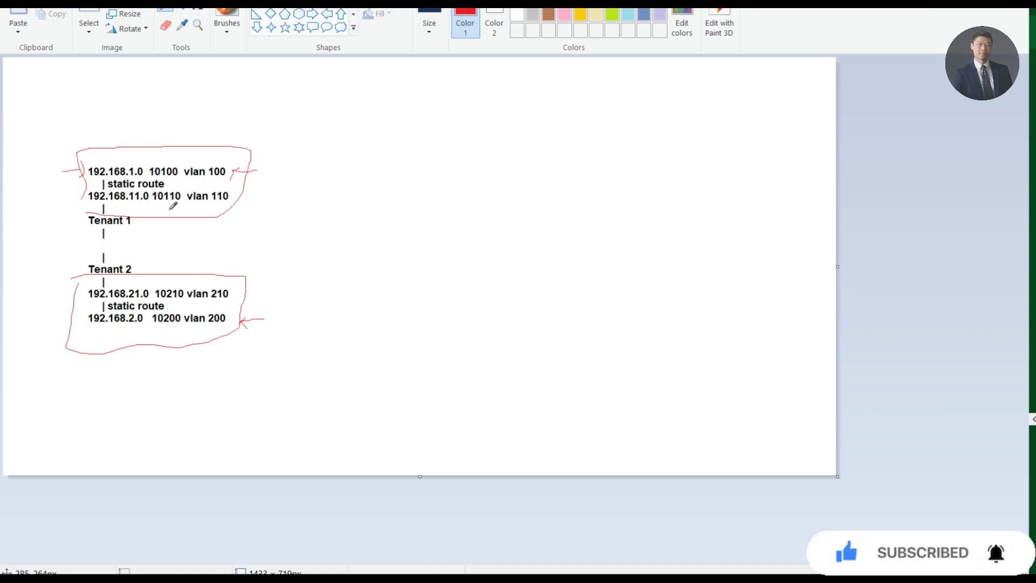
Draw red freehand lines tracing the traffic path between the tenants' subnets through VLANs 110 and 210
{"action": "mouse_move", "coordinate": [250, 209]}
{"action": "left_mouse_down"}
{"action": "mouse_move", "coordinate": [254, 290]}
{"action": "mouse_move", "coordinate": [231, 292]}
{"action": "left_mouse_up"}
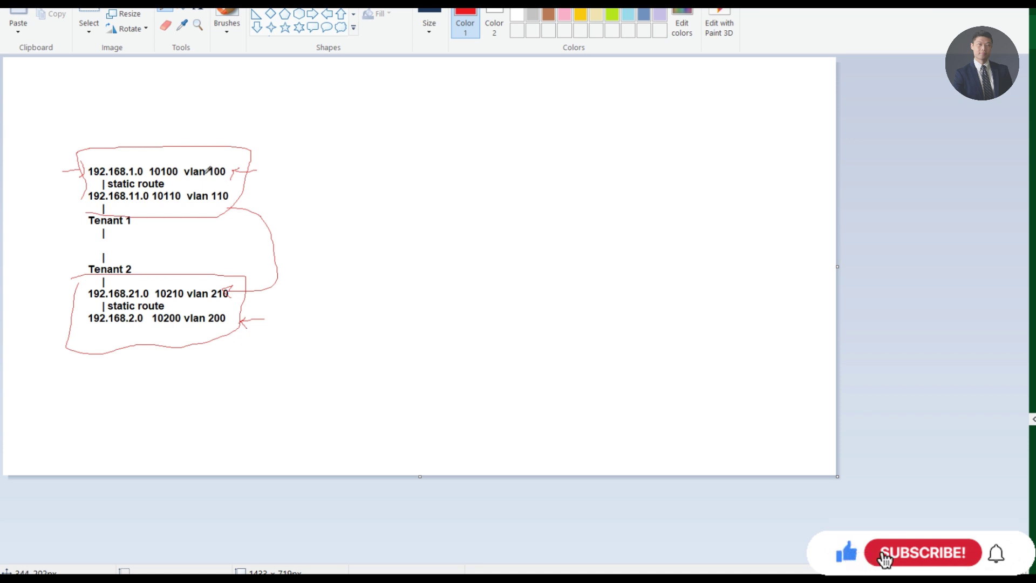
{"action": "left_click_drag", "start_coordinate": [162, 190], "coordinate": [216, 195]}
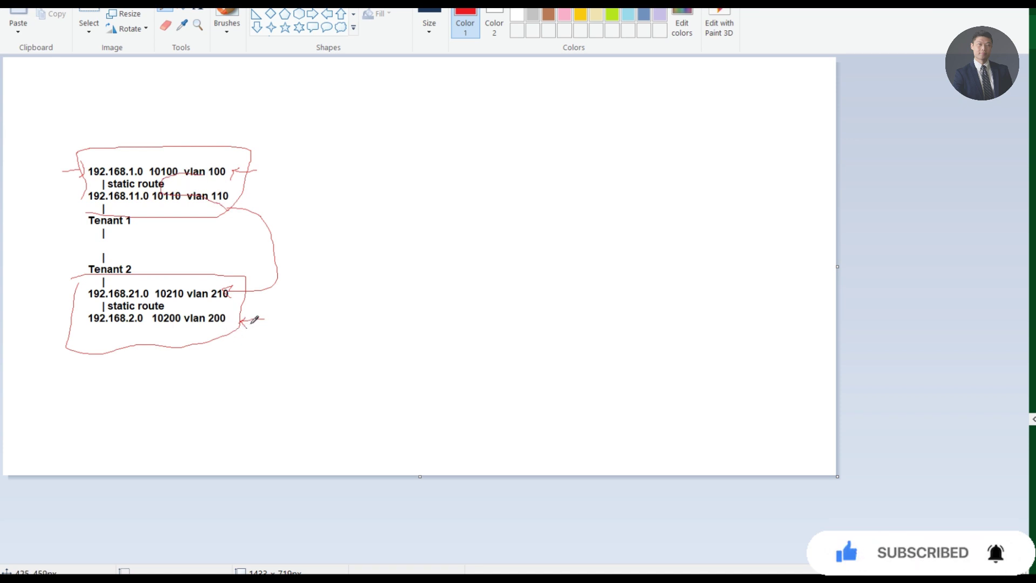
{"action": "left_click_drag", "start_coordinate": [88, 316], "coordinate": [67, 295]}
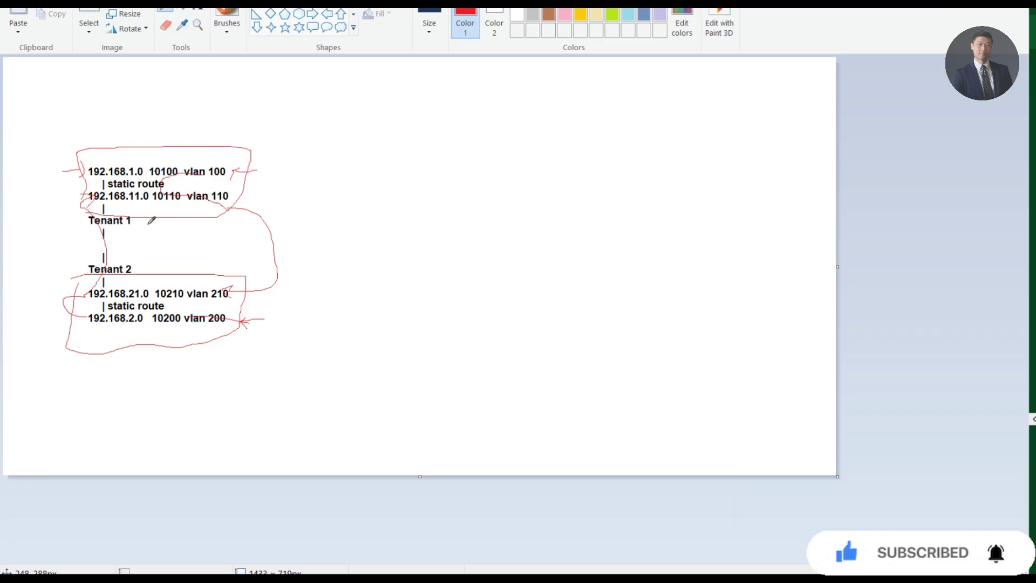
Label VLANs 100 and 200 as VNI 1 and VLANs 110 and 210 as VNI 2 in red, underlining the VNI 2 labels
{"action": "mouse_move", "coordinate": [249, 189]}
{"action": "left_mouse_down"}
{"action": "mouse_move", "coordinate": [253, 204]}
{"action": "mouse_move", "coordinate": [275, 181]}
{"action": "mouse_move", "coordinate": [286, 196]}
{"action": "left_mouse_up"}
{"action": "left_click_drag", "start_coordinate": [274, 308], "coordinate": [282, 323]}
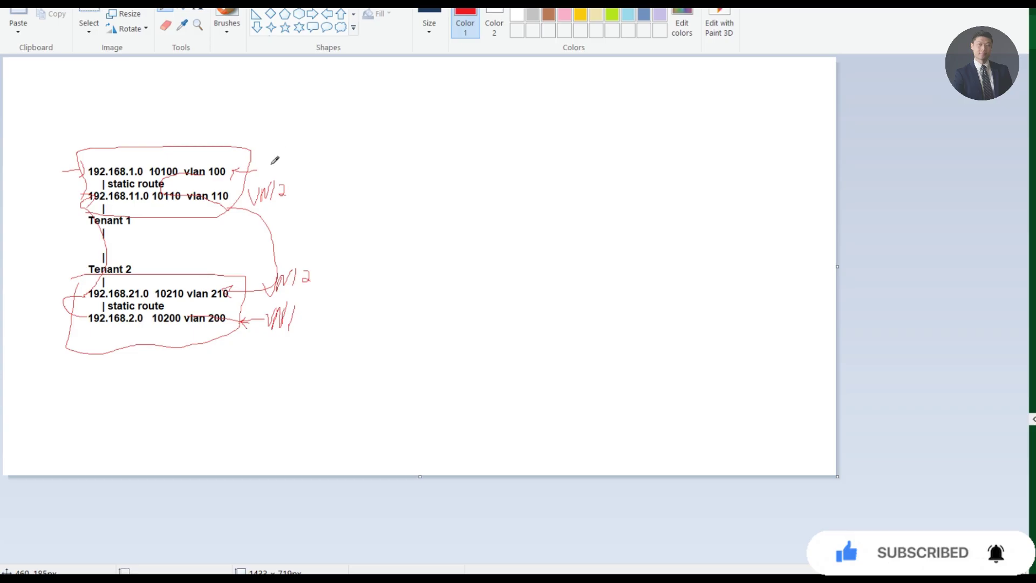
{"action": "left_click_drag", "start_coordinate": [264, 155], "coordinate": [302, 168]}
{"action": "left_click_drag", "start_coordinate": [212, 303], "coordinate": [317, 299]}
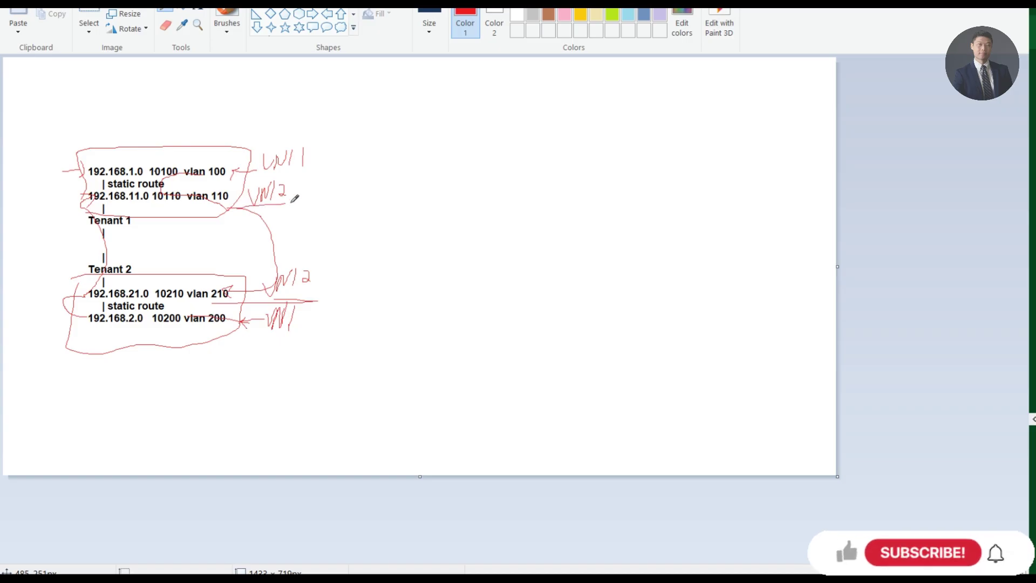
{"action": "mouse_move", "coordinate": [291, 203]}
{"action": "left_mouse_down"}
{"action": "mouse_move", "coordinate": [237, 208]}
{"action": "mouse_move", "coordinate": [291, 206]}
{"action": "left_mouse_up"}
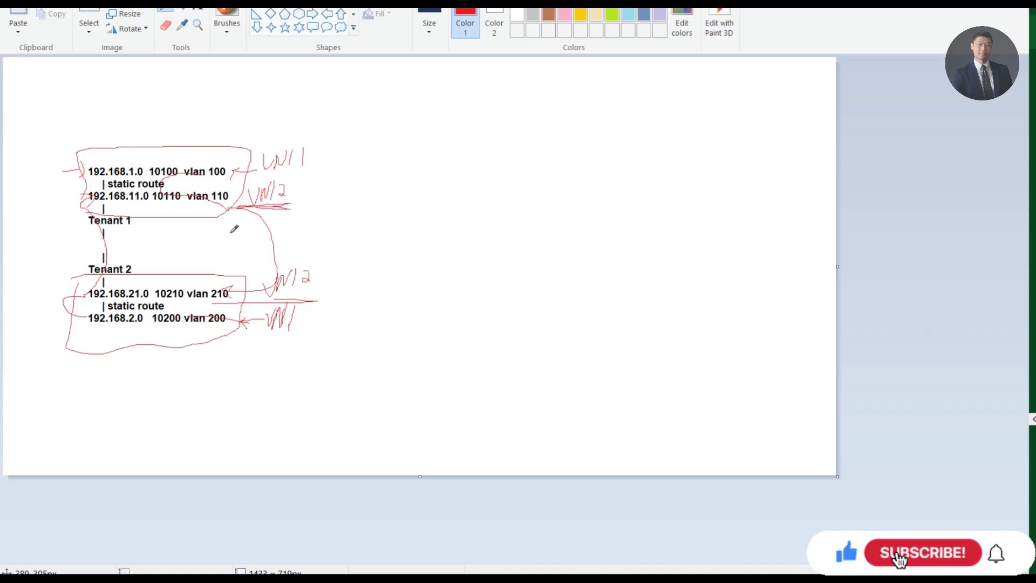
{"action": "mouse_move", "coordinate": [267, 246]}
{"action": "left_mouse_down"}
{"action": "mouse_move", "coordinate": [271, 226]}
{"action": "mouse_move", "coordinate": [281, 245]}
{"action": "mouse_move", "coordinate": [289, 233]}
{"action": "mouse_move", "coordinate": [311, 243]}
{"action": "left_mouse_up"}
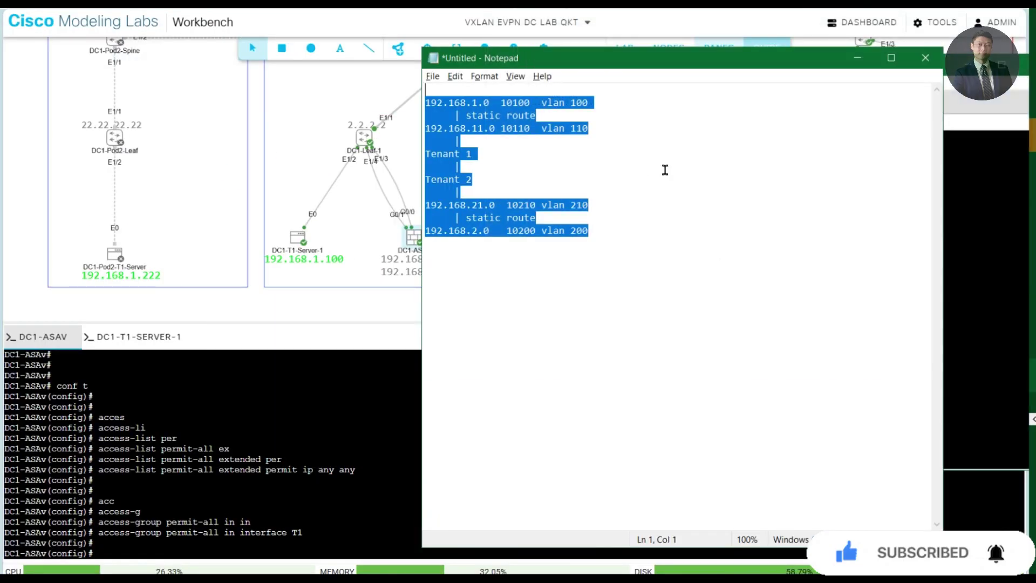
Return to the DC1-LEAF-1 session, complete the 192.168.2.0/24 static route with next hop 192.168.11.253, and exit configuration mode
{"action": "left_click", "coordinate": [358, 348]}
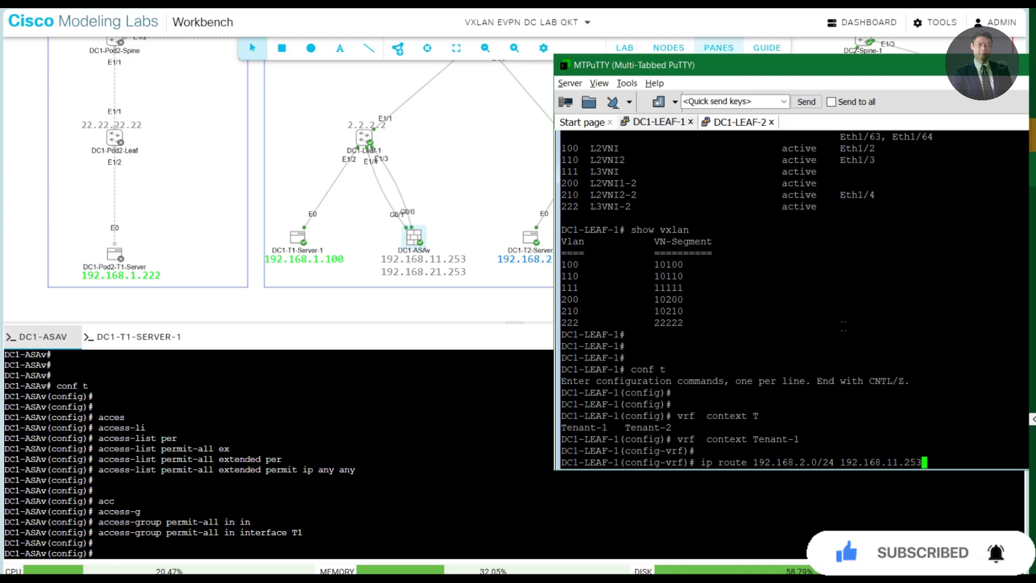
{"action": "key", "text": "Return"}
{"action": "key", "text": "Return"}
{"action": "key", "text": "Return"}
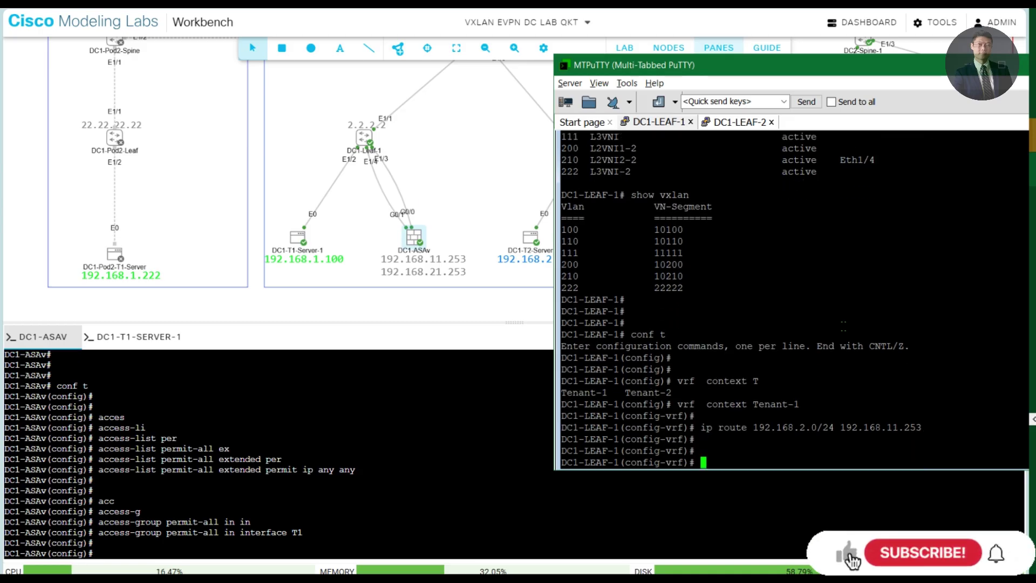
{"action": "type", "text": "end"}
{"action": "key", "text": "Return"}
{"action": "key", "text": "Return"}
{"action": "key", "text": "Return"}
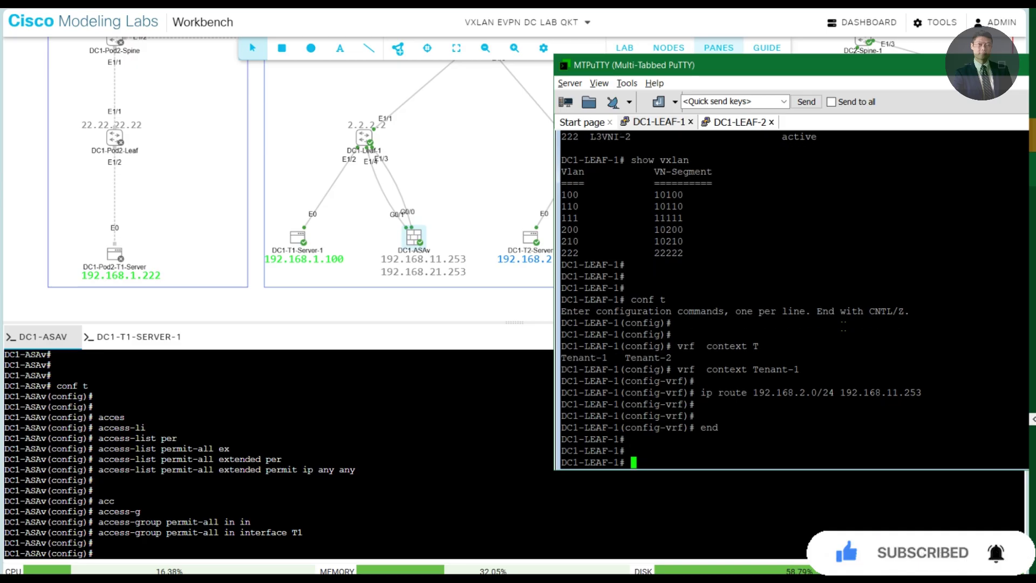
Enter configuration mode again and open the VRF context tenant-2, completing the name from the matching VRFs
{"action": "type", "text": "conf t"}
{"action": "key", "text": "Return"}
{"action": "type", "text": "v"}
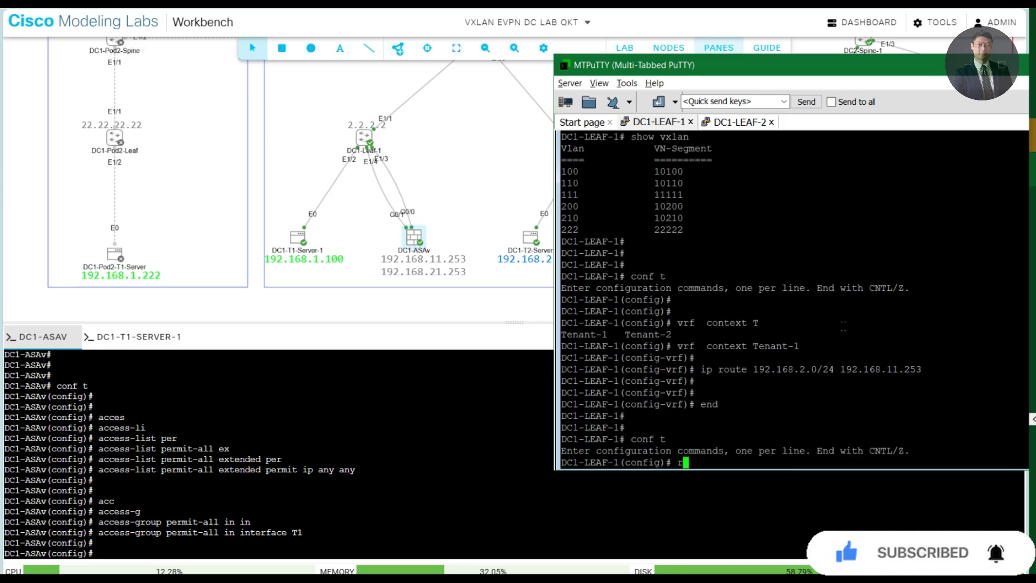
{"action": "type", "text": "rf con"}
{"action": "type", "text": "t"}
{"action": "key", "text": "BackSpace"}
{"action": "type", "text": "context t"}
{"action": "key", "text": "Tab"}
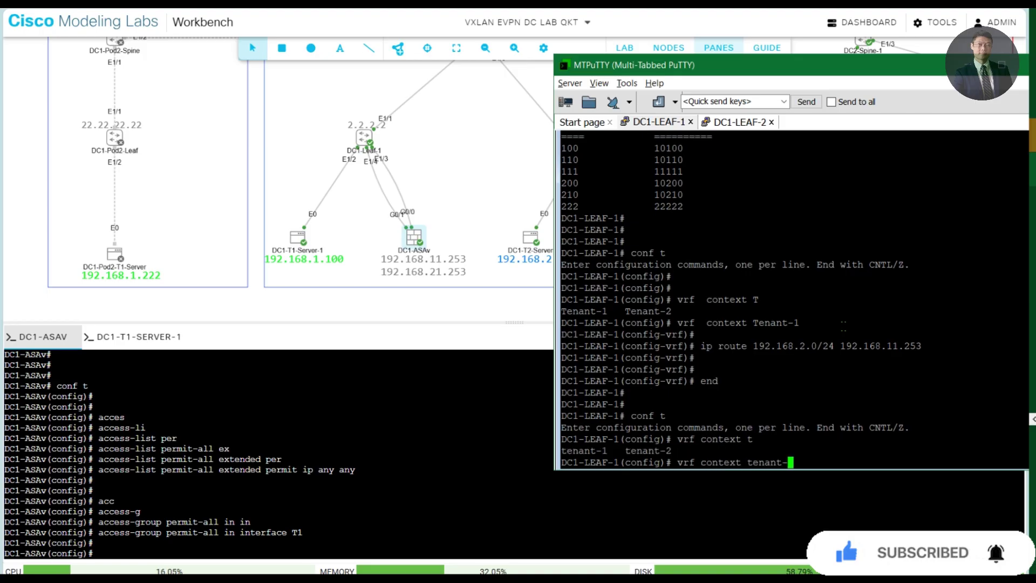
{"action": "type", "text": "2"}
{"action": "key", "text": "Return"}
{"action": "key", "text": "Return"}
Try to add the tenant-2 route with the command ip add 192.168.1.0/24 192.168.21.253
{"action": "type", "text": "ip "}
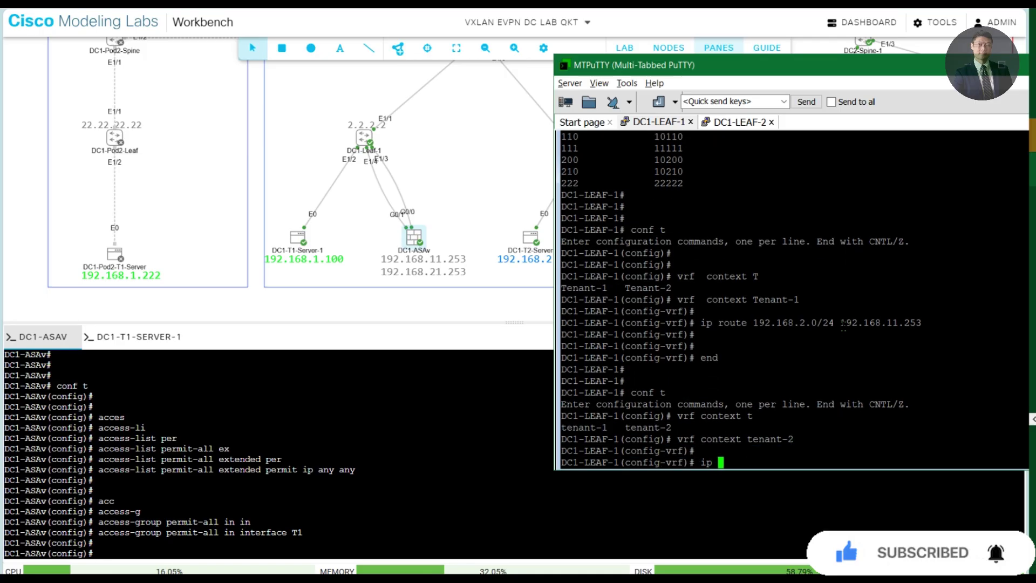
{"action": "type", "text": "add 192.168"}
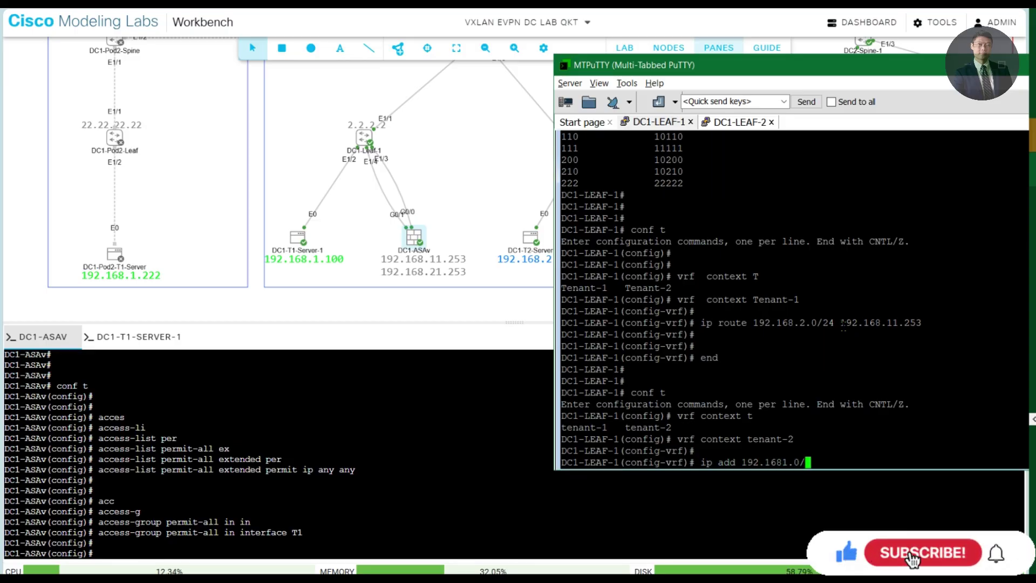
{"action": "type", "text": ".1"}
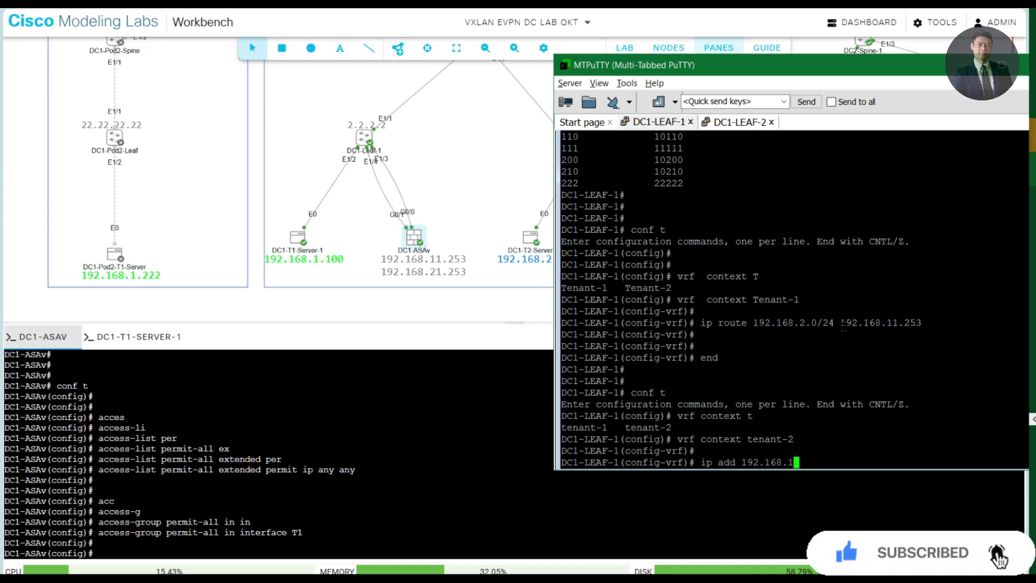
{"action": "type", "text": ".0/24 192.168.21.253"}
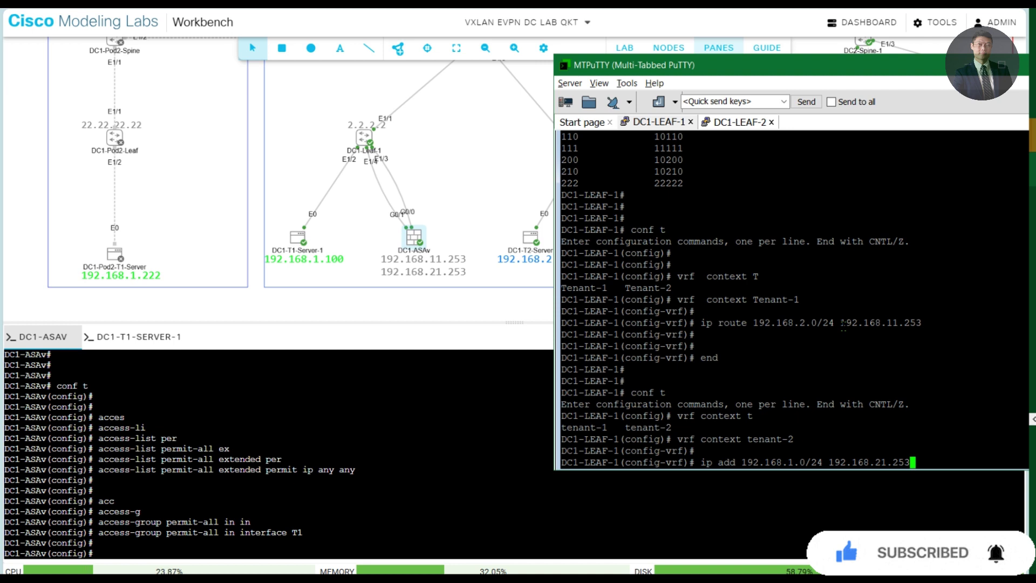
{"action": "key", "text": "Return"}
{"action": "key", "text": "Return"}
Correct the recalled command to ip route 192.168.1.0/24 192.168.21.253, run it, and exit configuration mode
{"action": "key", "text": "Up"}
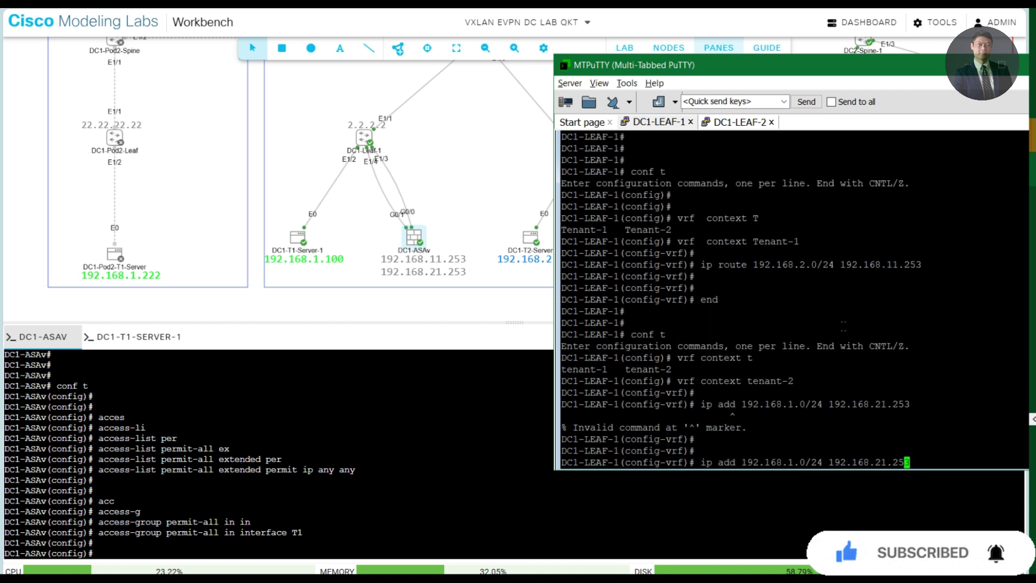
{"action": "key", "text": "BackSpace"}
{"action": "key", "text": "BackSpace"}
{"action": "key", "text": "BackSpace"}
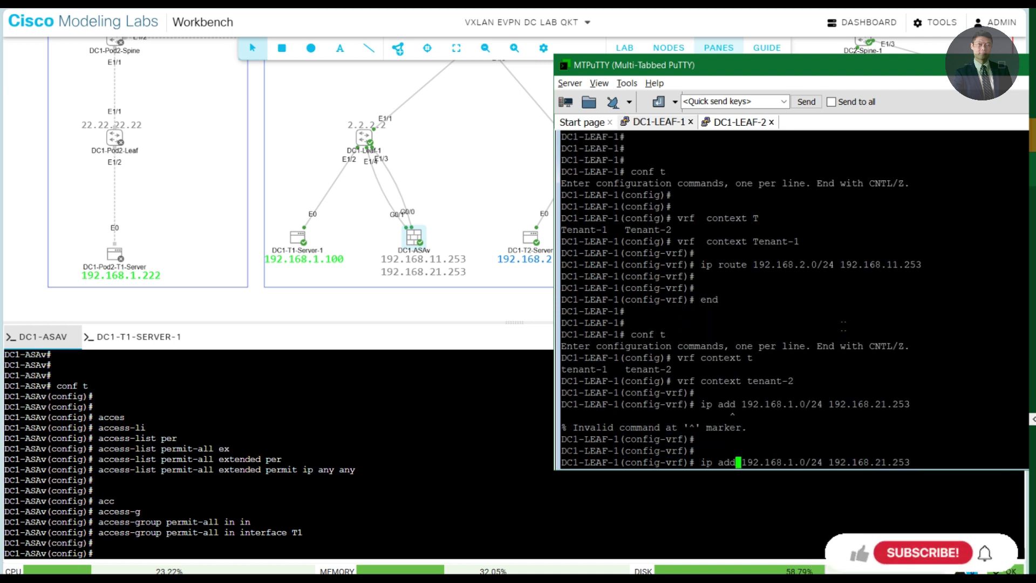
{"action": "type", "text": "route"}
{"action": "key", "text": "Return"}
{"action": "type", "text": "end"}
{"action": "key", "text": "Return"}
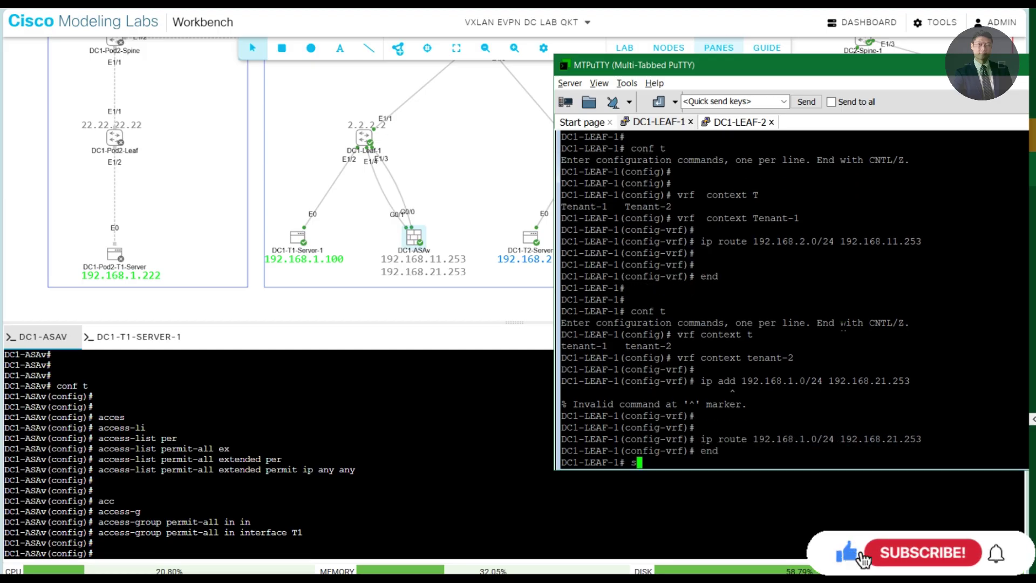
Display the running configuration of DC1-LEAF-1 and examine the static routes under the Tenant-1 and Tenant-2 VRF contexts
{"action": "type", "text": "show run"}
{"action": "key", "text": "Return"}
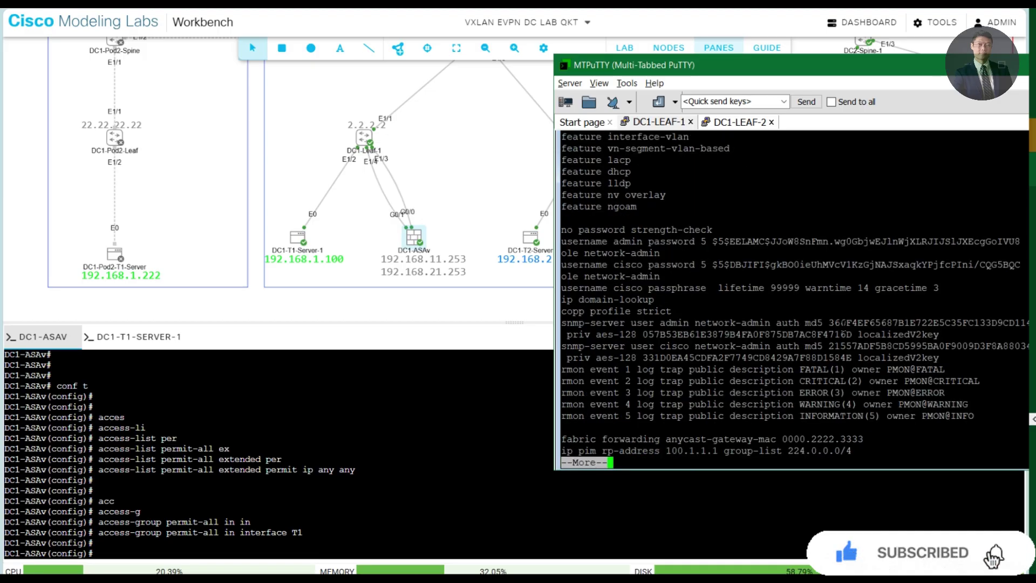
{"action": "key", "text": "q"}
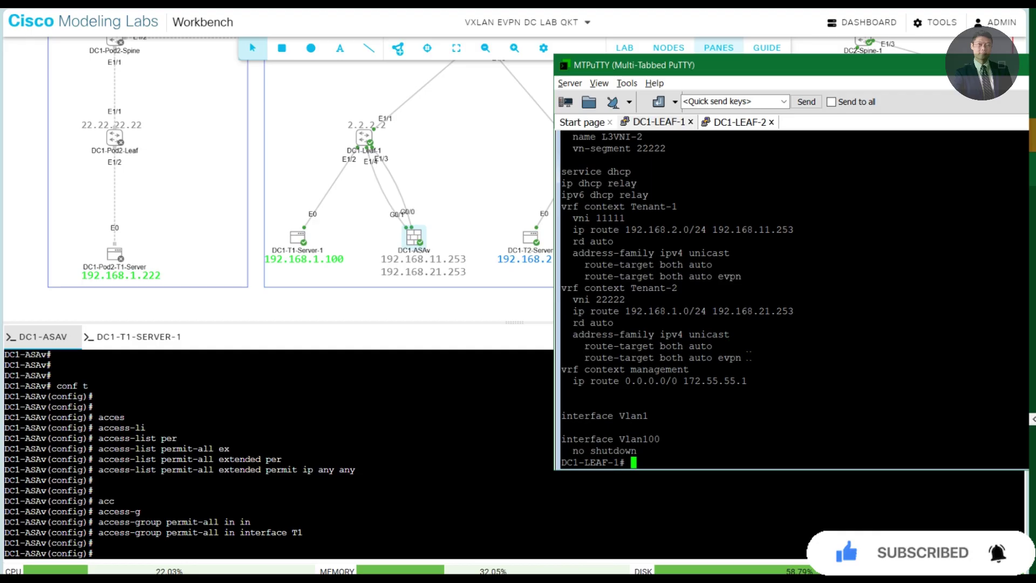
{"action": "left_click_drag", "start_coordinate": [749, 356], "coordinate": [564, 195]}
{"action": "left_click", "coordinate": [770, 343]}
{"action": "key", "text": "Return"}
{"action": "key", "text": "Return"}
{"action": "key", "text": "Return"}
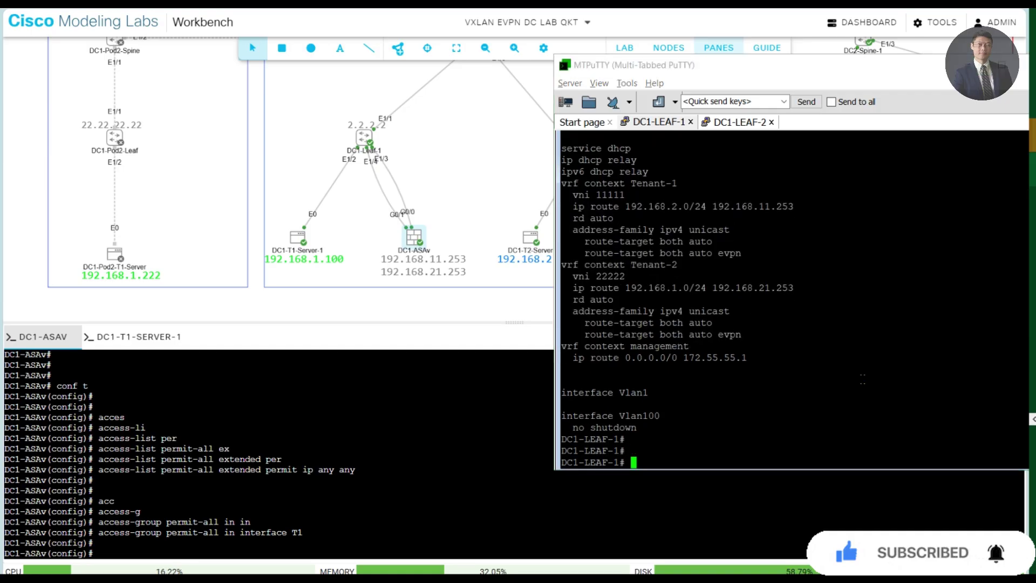
Ping the firewall address 192.168.11.253 from VRF tenant-1 on DC1-LEAF-1
{"action": "type", "text": "ping 192.1"}
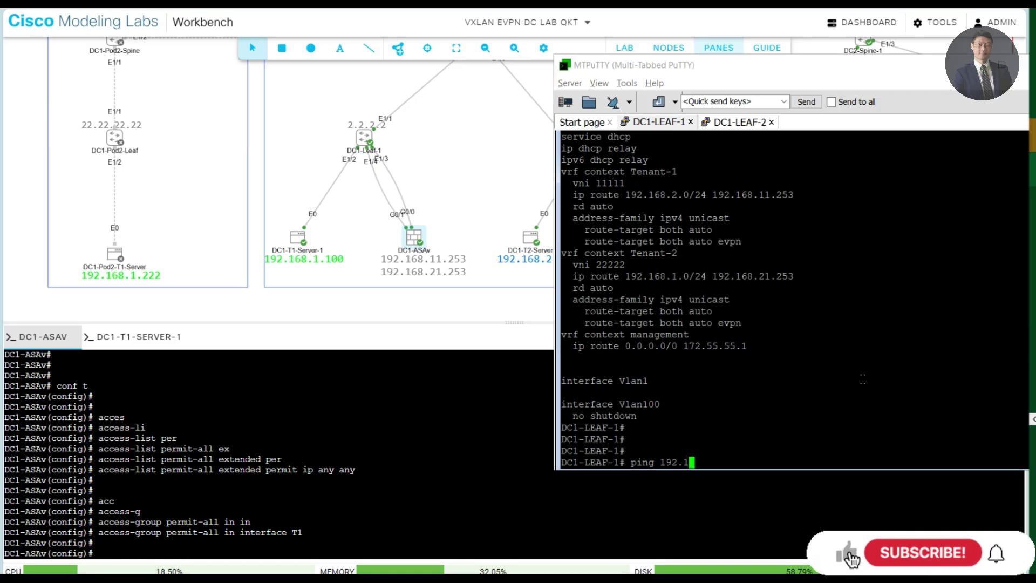
{"action": "type", "text": "68.11.254"}
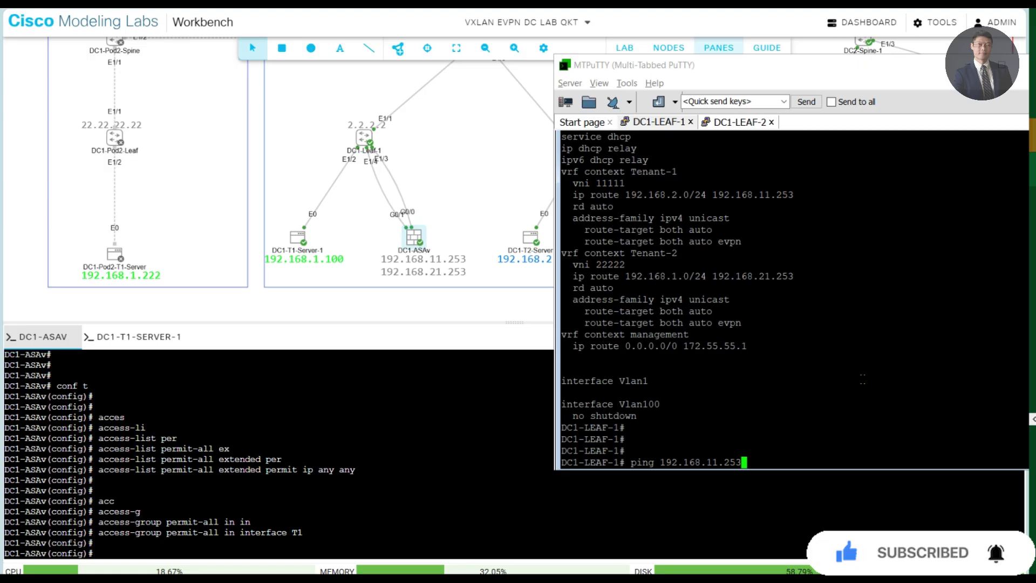
{"action": "type", "text": " vrf t"}
{"action": "key", "text": "Tab"}
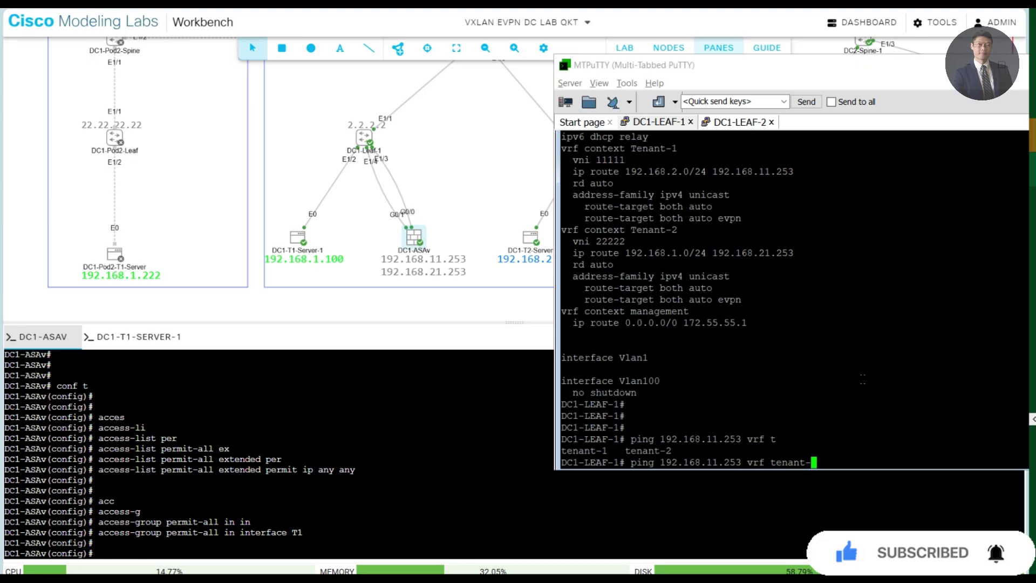
{"action": "type", "text": "1"}
{"action": "key", "text": "Return"}
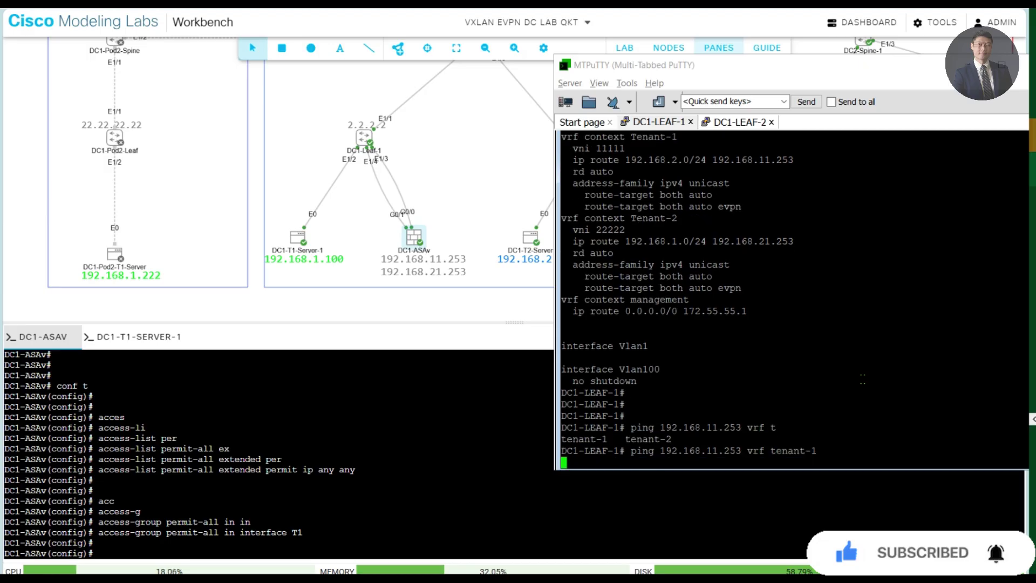
Edit the previous ping command to test the firewall address 192.168.21.253 from VRF tenant-2
{"action": "key", "text": "Up"}
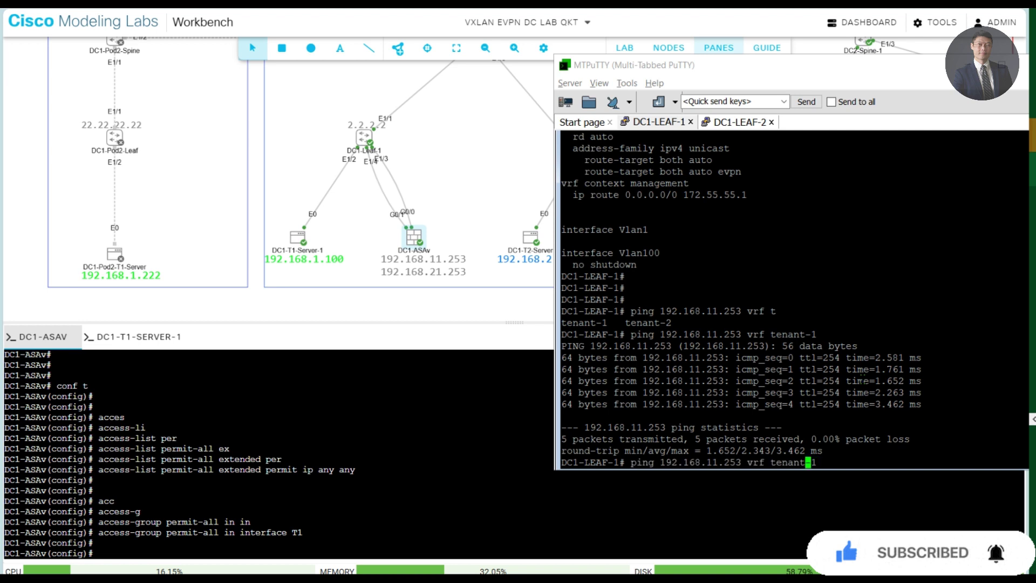
{"action": "key", "text": "Left"}
{"action": "key", "text": "Left"}
{"action": "key", "text": "Left"}
{"action": "key", "text": "Left"}
{"action": "key", "text": "Left"}
{"action": "key", "text": "Left"}
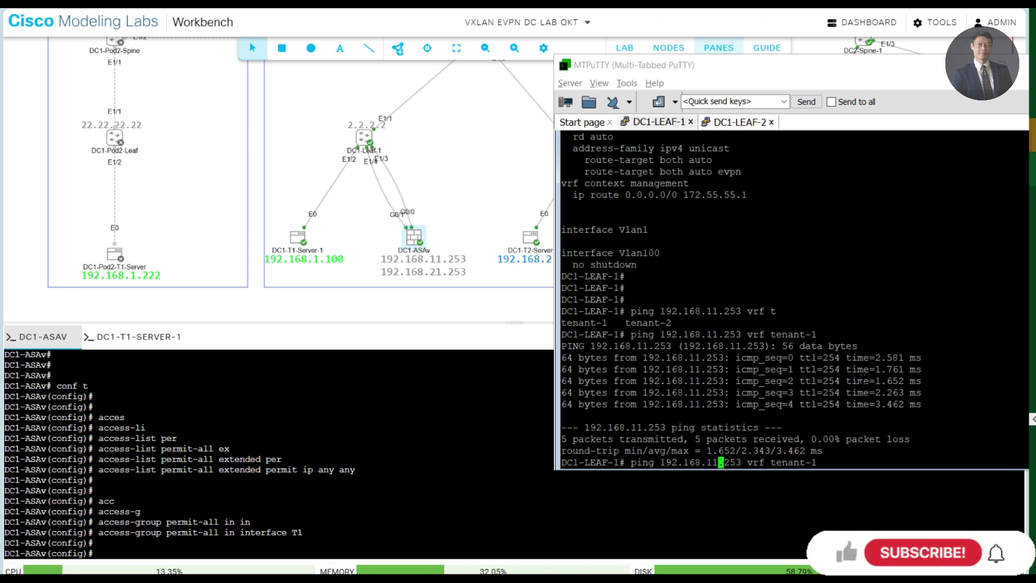
{"action": "key", "text": "BackSpace"}
{"action": "type", "text": "2"}
{"action": "key", "text": "Right"}
{"action": "key", "text": "Right"}
{"action": "key", "text": "Right"}
{"action": "key", "text": "Right"}
{"action": "key", "text": "Right"}
{"action": "key", "text": "Right"}
{"action": "key", "text": "Right"}
{"action": "key", "text": "Right"}
{"action": "key", "text": "Right"}
{"action": "key", "text": "Right"}
{"action": "key", "text": "Right"}
{"action": "key", "text": "Right"}
{"action": "key", "text": "Right"}
{"action": "key", "text": "Right"}
{"action": "key", "text": "Right"}
{"action": "key", "text": "Right"}
{"action": "key", "text": "Right"}
{"action": "key", "text": "Right"}
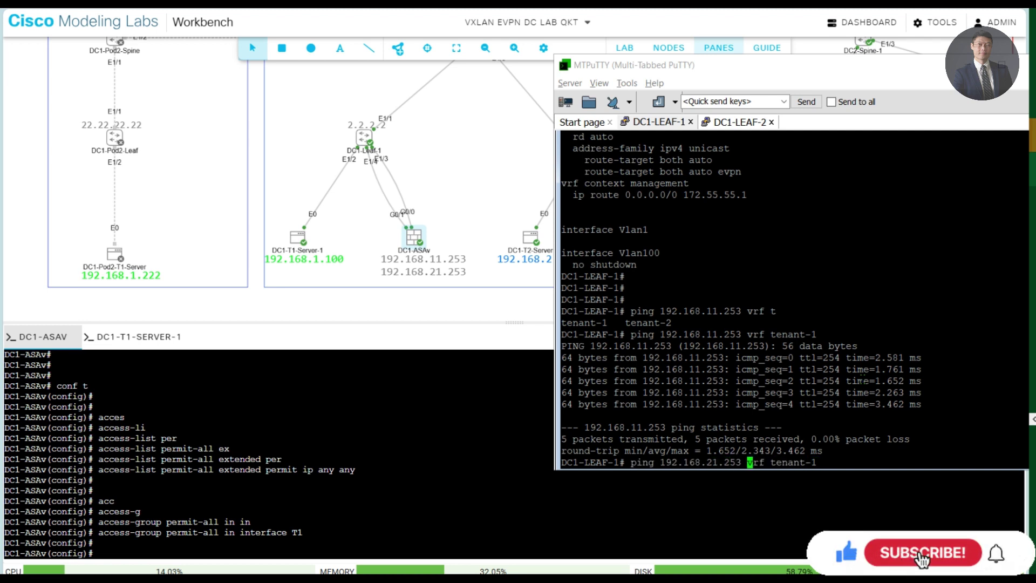
{"action": "key", "text": "BackSpace"}
{"action": "type", "text": "2"}
{"action": "key", "text": "Return"}
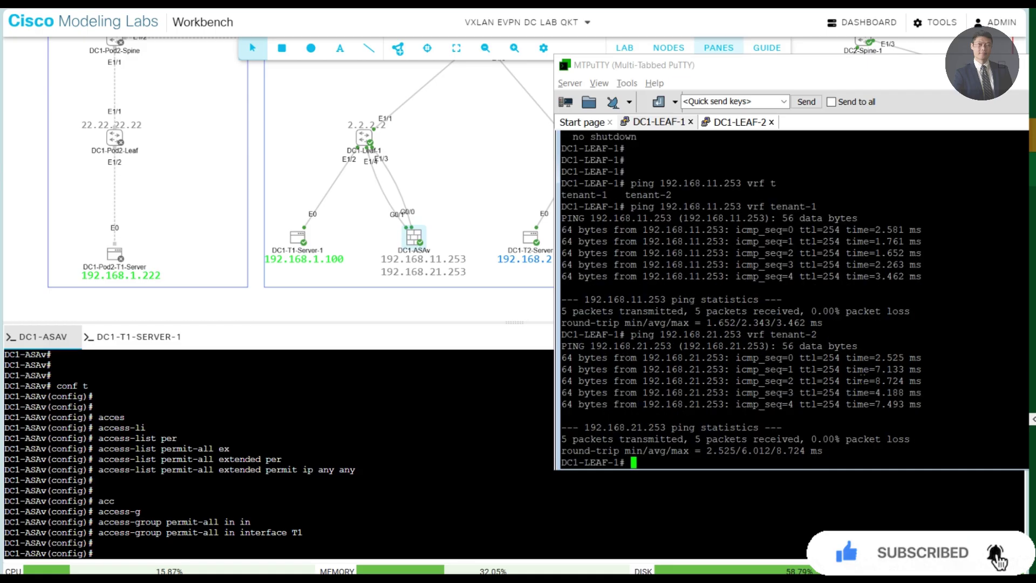
{"action": "key", "text": "Return"}
{"action": "key", "text": "Return"}
{"action": "key", "text": "Return"}
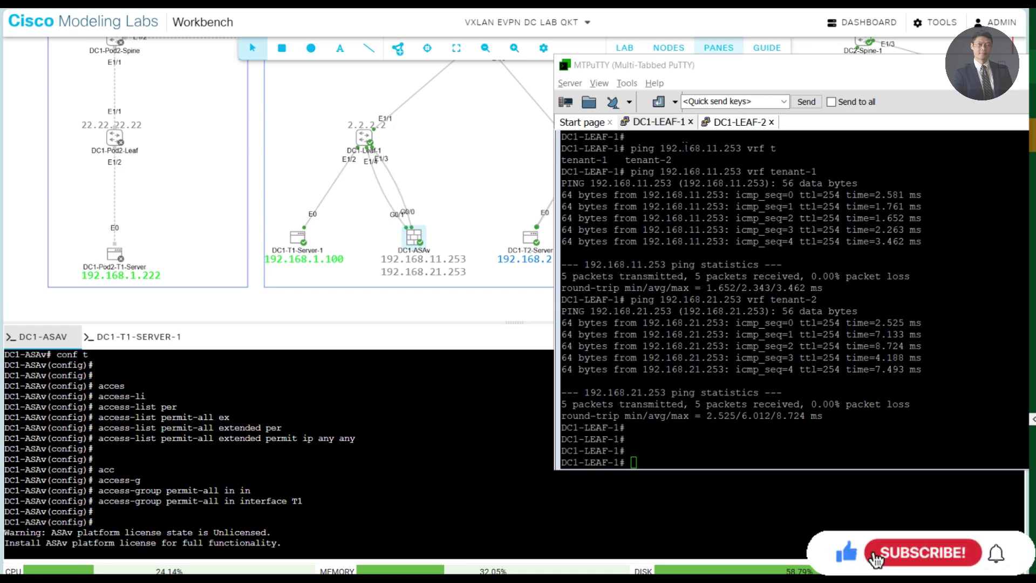
Display the tenant-1 VRF routing table on DC1-LEAF-1 and examine the static route to 192.168.2.0/24
{"action": "left_click", "coordinate": [809, 404]}
{"action": "type", "text": "show ip "}
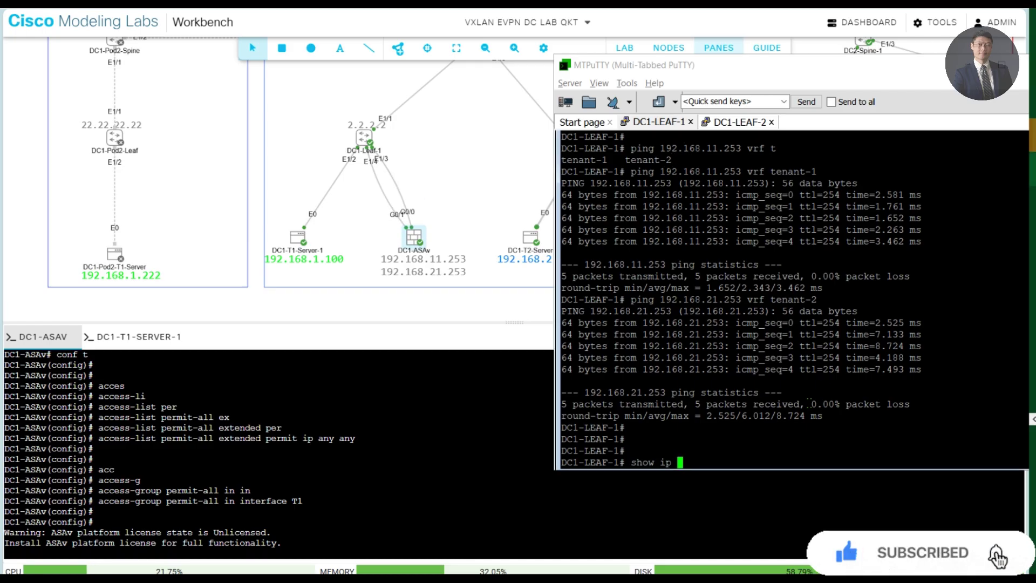
{"action": "type", "text": "route vrf t"}
{"action": "key", "text": "Tab"}
{"action": "type", "text": "enant-1"}
{"action": "key", "text": "Return"}
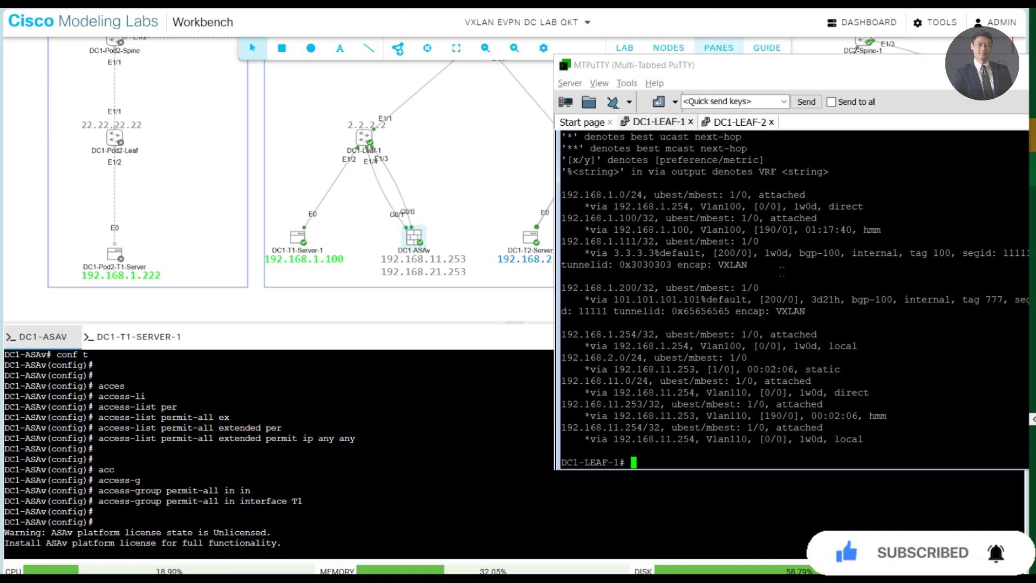
{"action": "left_click_drag", "start_coordinate": [846, 370], "coordinate": [554, 358]}
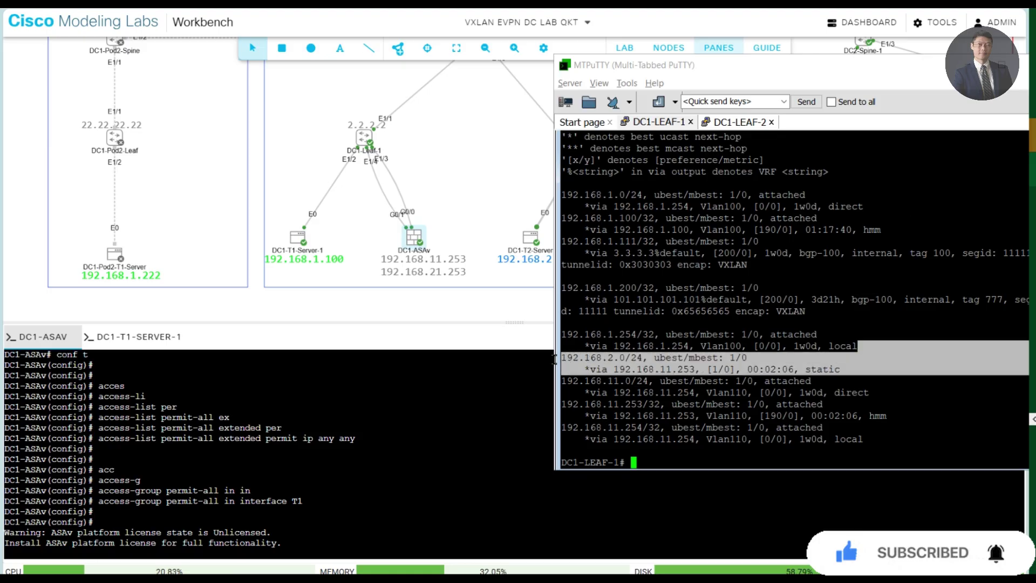
Switch to the DC1-LEAF-2 session, display its tenant-1 VRF routing table, and check it for a route to 192.168.2.0/24
{"action": "left_click", "coordinate": [739, 122]}
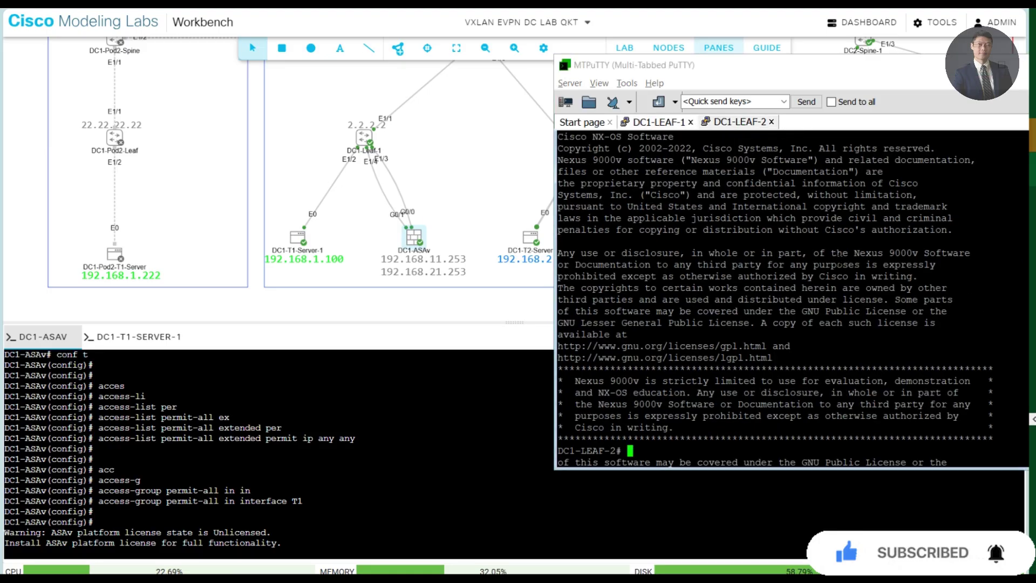
{"action": "type", "text": "show ip route v"}
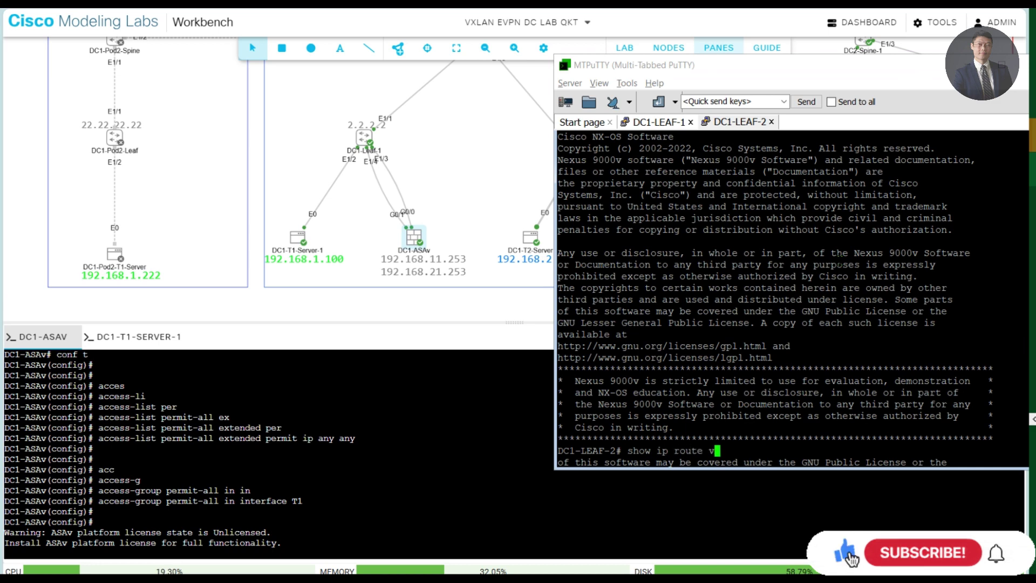
{"action": "type", "text": "rf t"}
{"action": "key", "text": "Tab"}
{"action": "type", "text": "1"}
{"action": "key", "text": "Return"}
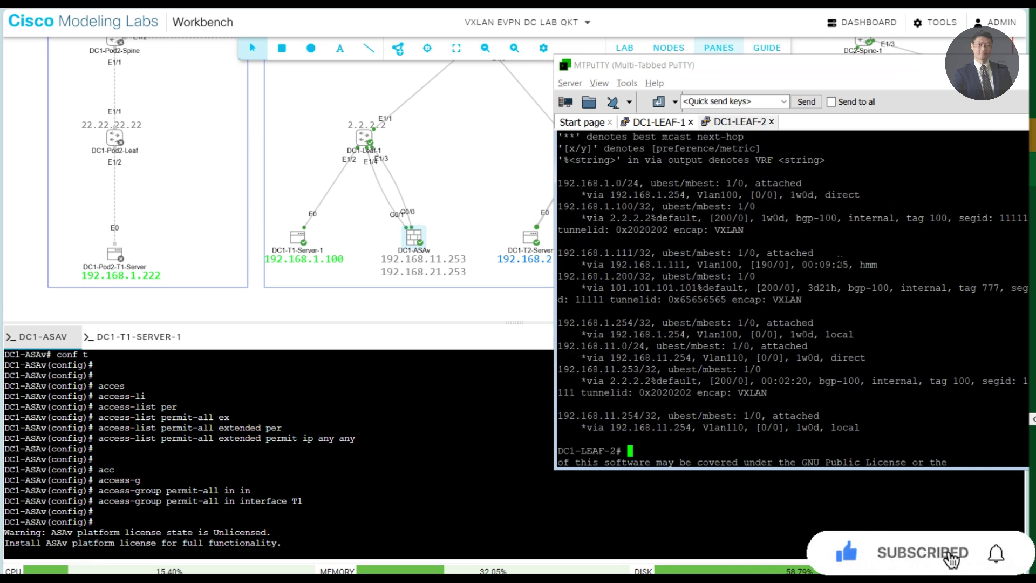
{"action": "left_click_drag", "start_coordinate": [864, 440], "coordinate": [675, 195]}
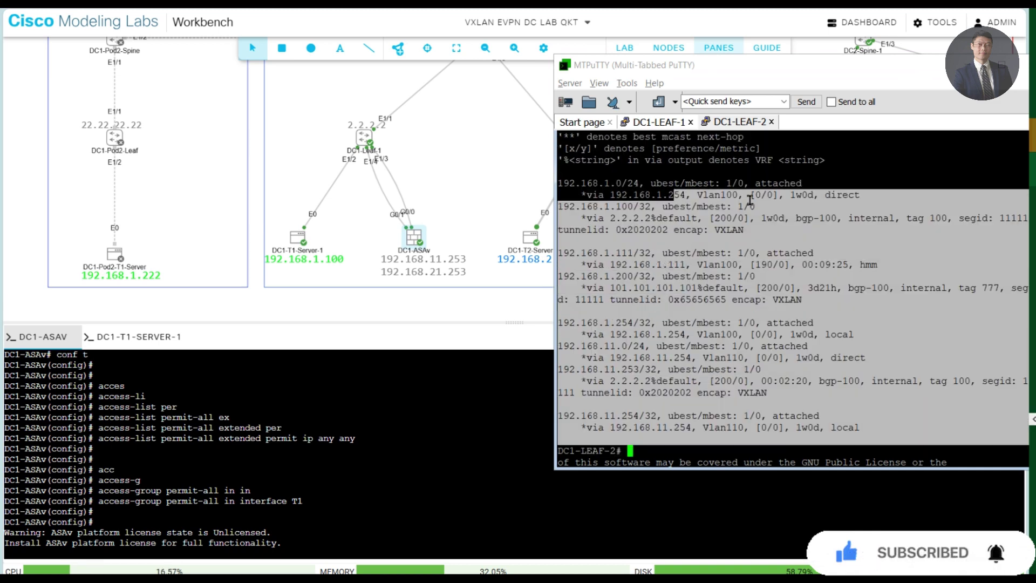
Try to look up 192.168.2.0 on DC1-LEAF-2 with "show ip route vrf tenant-1 192.168.2.0"
{"action": "left_click", "coordinate": [750, 200]}
{"action": "key", "text": "Up"}
{"action": "type", "text": "192.168"}
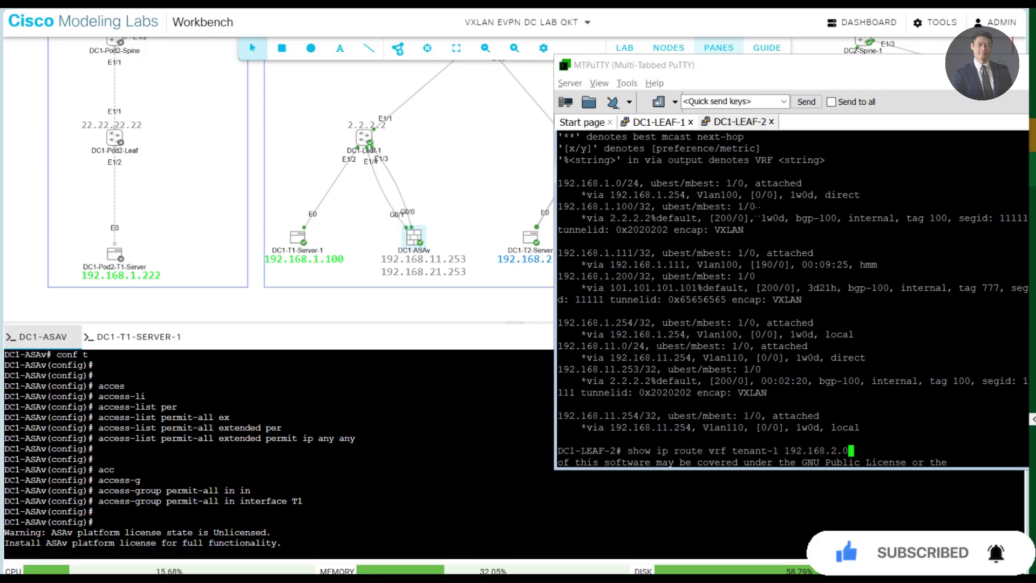
{"action": "key", "text": "Return"}
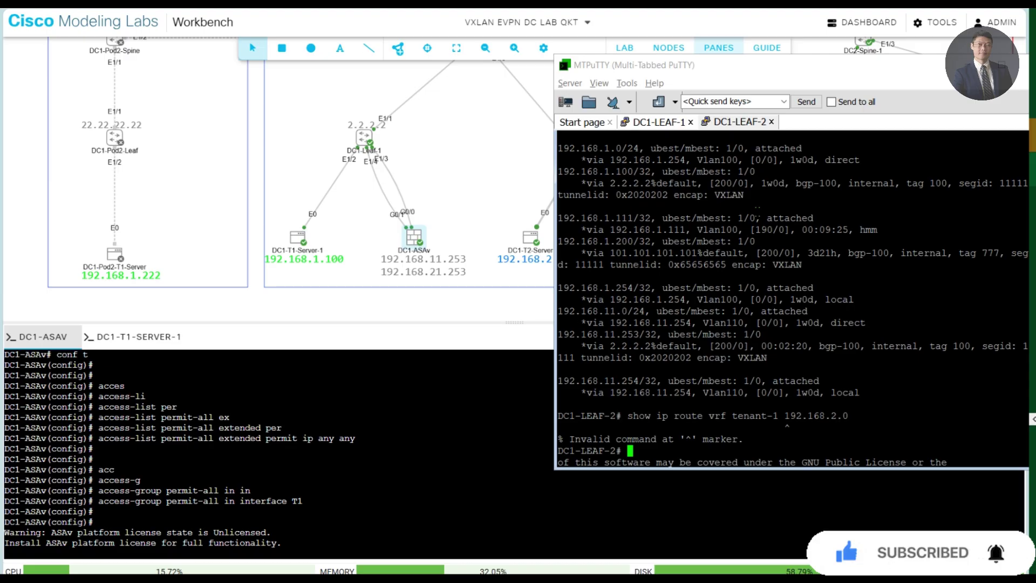
Rework the previous command to "show ip route 192.168.2.0 vrf tenant-1" and run it on DC1-LEAF-2
{"action": "key", "text": "Up"}
{"action": "key", "text": "Left"}
{"action": "key", "text": "Left"}
{"action": "key", "text": "Left"}
{"action": "key", "text": "Left"}
{"action": "key", "text": "Left"}
{"action": "key", "text": "BackSpace"}
{"action": "key", "text": "BackSpace"}
{"action": "key", "text": "BackSpace"}
{"action": "key", "text": "BackSpace"}
{"action": "key", "text": "BackSpace"}
{"action": "key", "text": "BackSpace"}
{"action": "key", "text": "BackSpace"}
{"action": "key", "text": "BackSpace"}
{"action": "key", "text": "BackSpace"}
{"action": "key", "text": "BackSpace"}
{"action": "key", "text": "BackSpace"}
{"action": "key", "text": "BackSpace"}
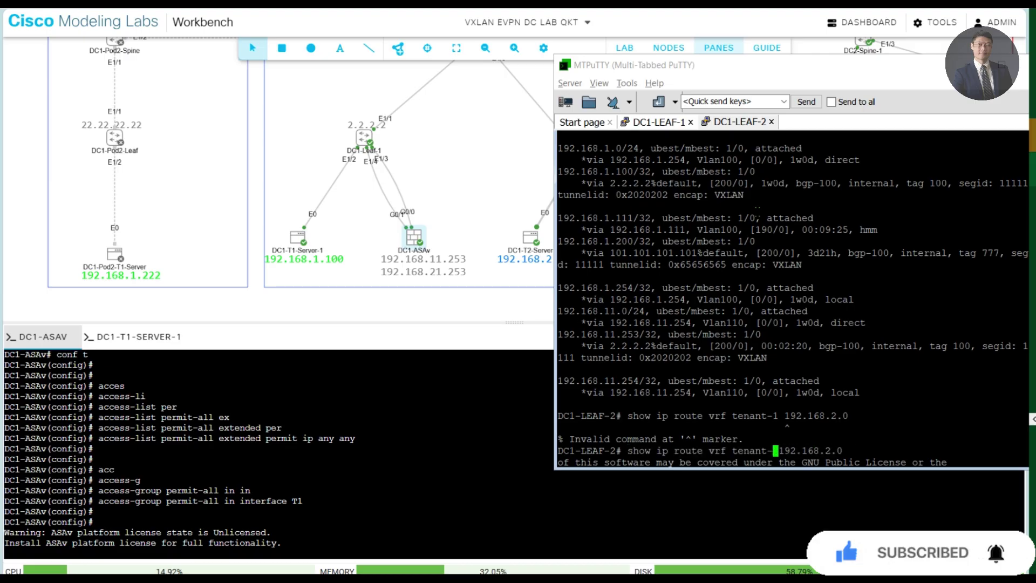
{"action": "key", "text": "Right"}
{"action": "key", "text": "Right"}
{"action": "key", "text": "Right"}
{"action": "key", "text": "Right"}
{"action": "key", "text": "Right"}
{"action": "key", "text": "Right"}
{"action": "key", "text": "Right"}
{"action": "key", "text": "Right"}
{"action": "key", "text": "Right"}
{"action": "key", "text": "Right"}
{"action": "key", "text": "Right"}
{"action": "key", "text": "Right"}
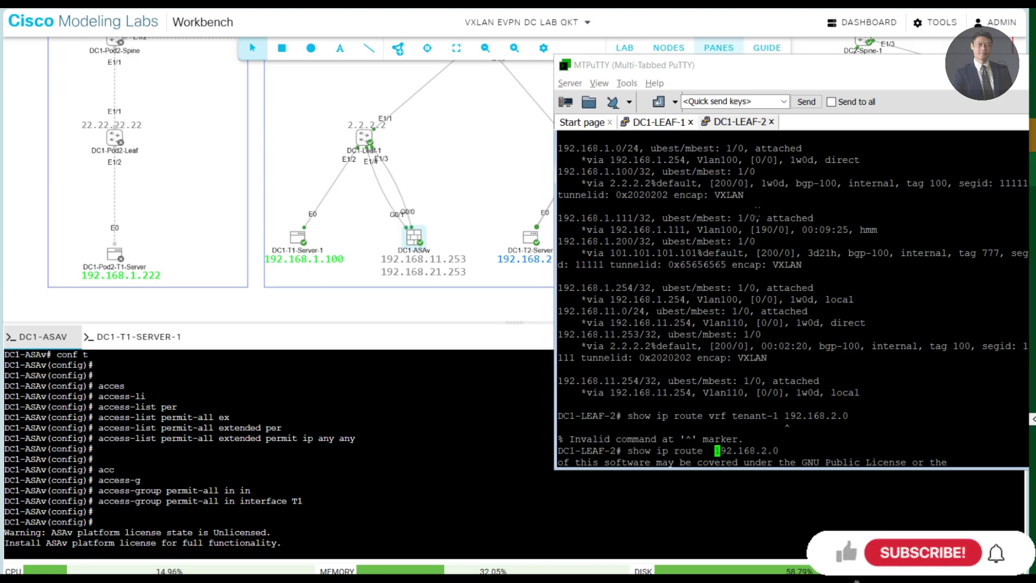
{"action": "type", "text": "vrf t"}
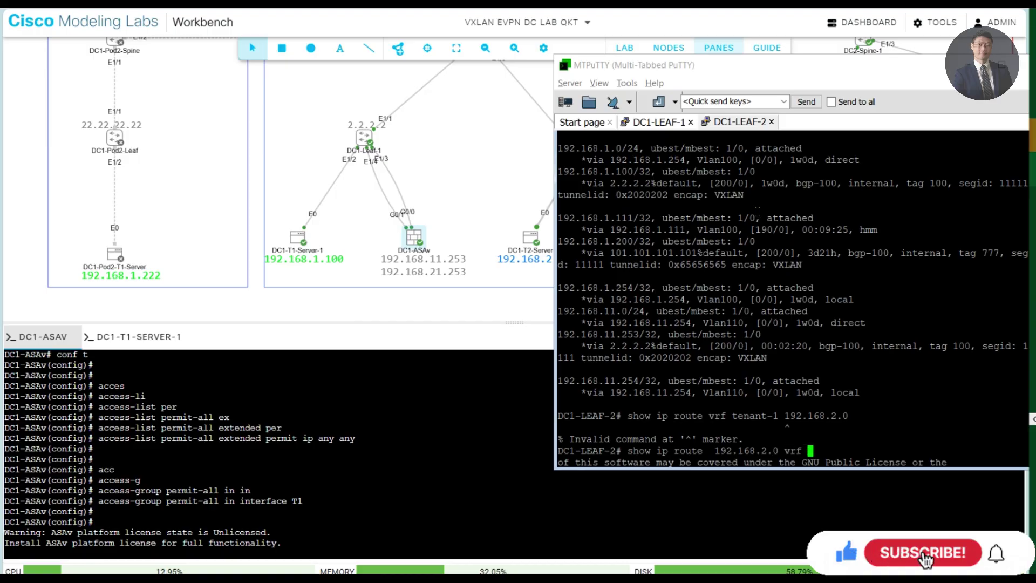
{"action": "key", "text": "Tab"}
{"action": "type", "text": "enant-1"}
{"action": "key", "text": "Return"}
{"action": "key", "text": "Return"}
{"action": "key", "text": "Return"}
{"action": "key", "text": "Return"}
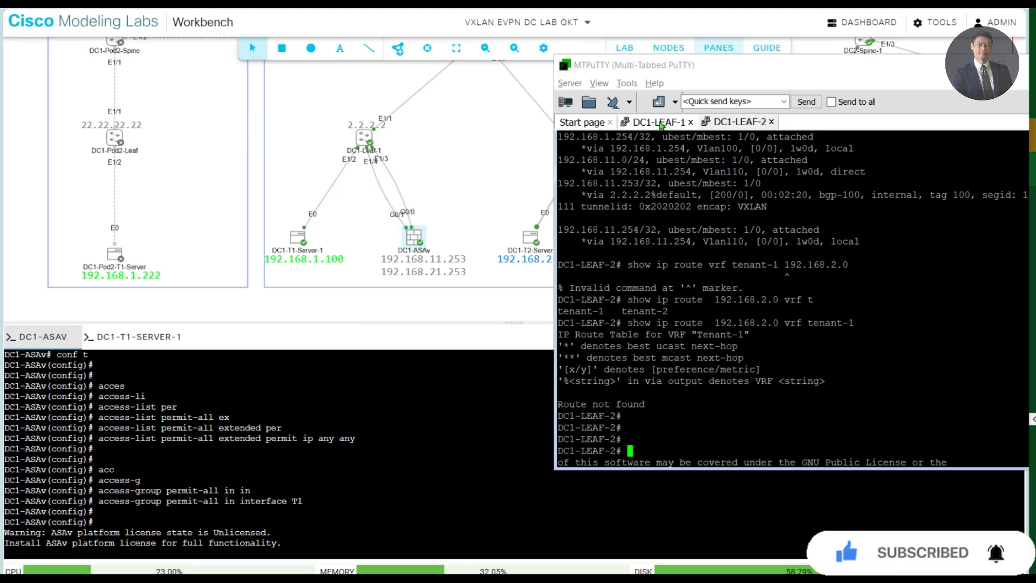
Switch to the DC1-LEAF-1 session and display its tenant-2 VRF routing table
{"action": "left_click", "coordinate": [660, 124]}
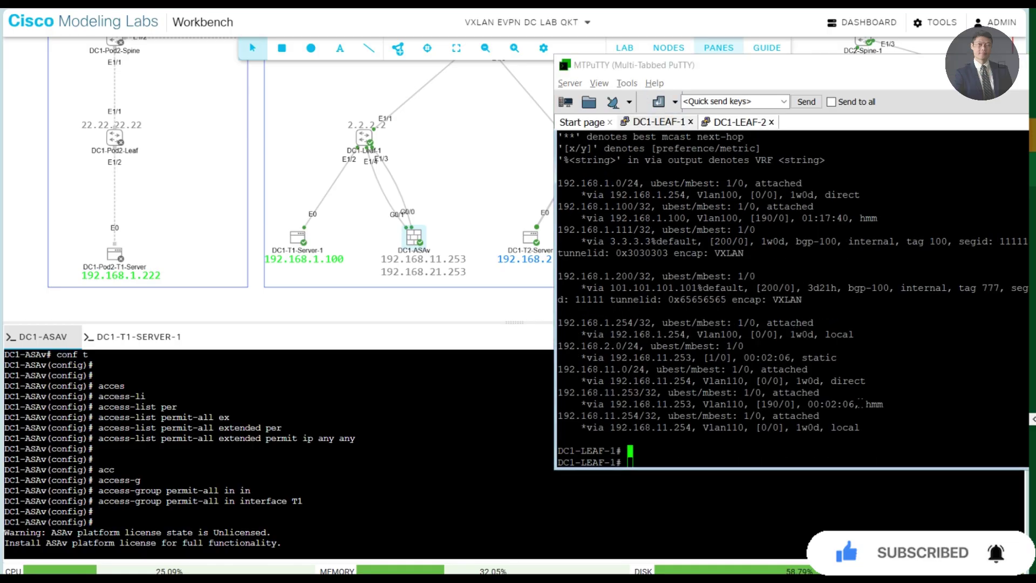
{"action": "type", "text": "show ip route vrf tenant-1"}
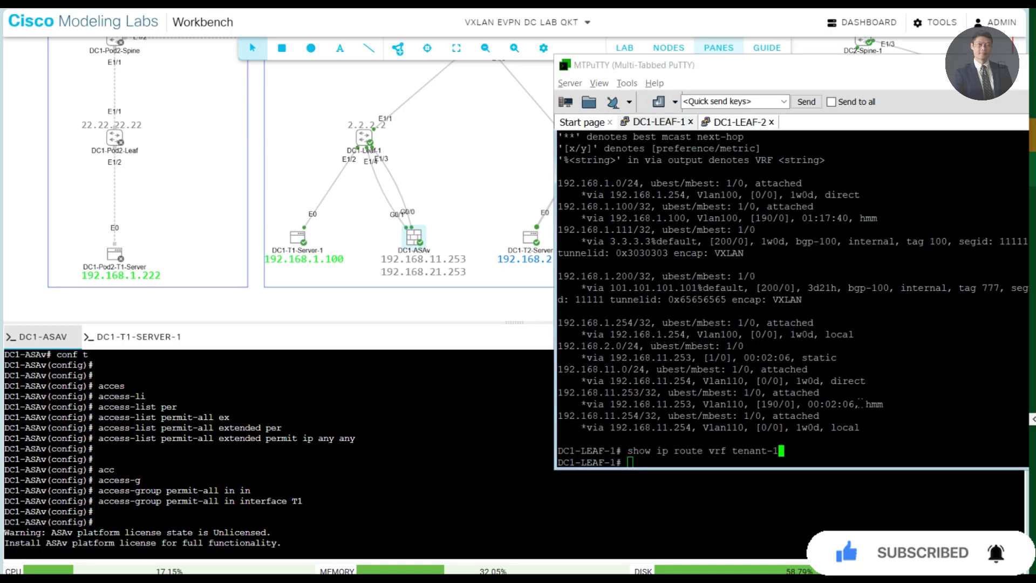
{"action": "key", "text": "BackSpace"}
{"action": "type", "text": "2"}
{"action": "key", "text": "Return"}
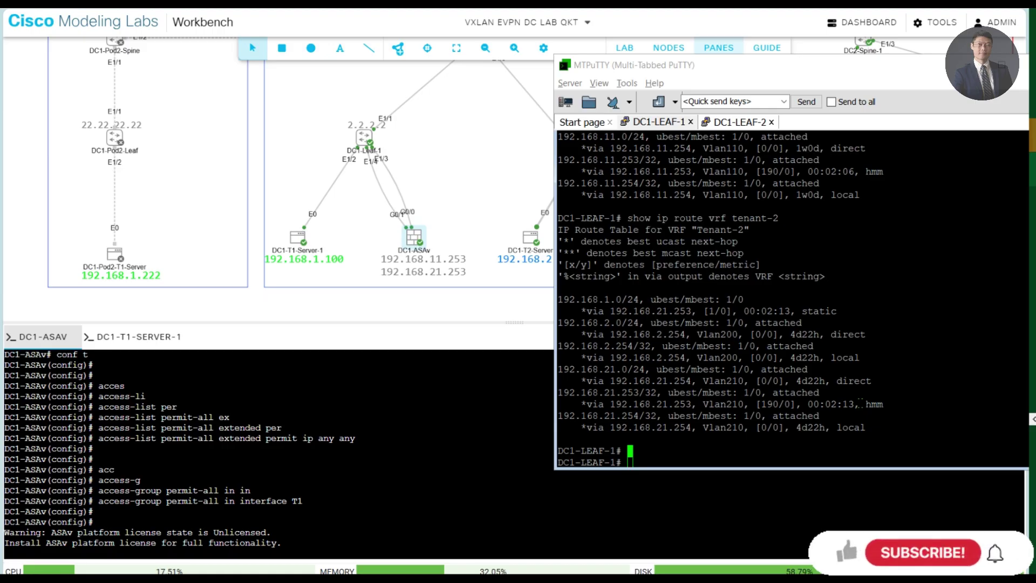
Enter global configuration mode on DC1-LEAF-1 and create an IP access list named D2_T1
{"action": "key", "text": "Return"}
{"action": "key", "text": "Return"}
{"action": "key", "text": "Return"}
{"action": "type", "text": "conf t"}
{"action": "key", "text": "Return"}
{"action": "key", "text": "Return"}
{"action": "key", "text": "Return"}
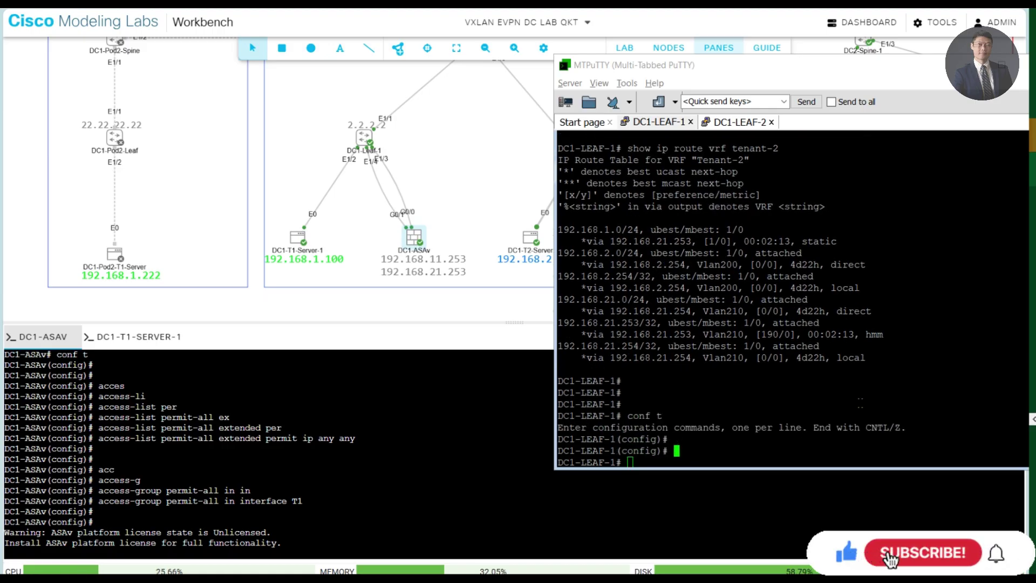
{"action": "type", "text": "ip accc"}
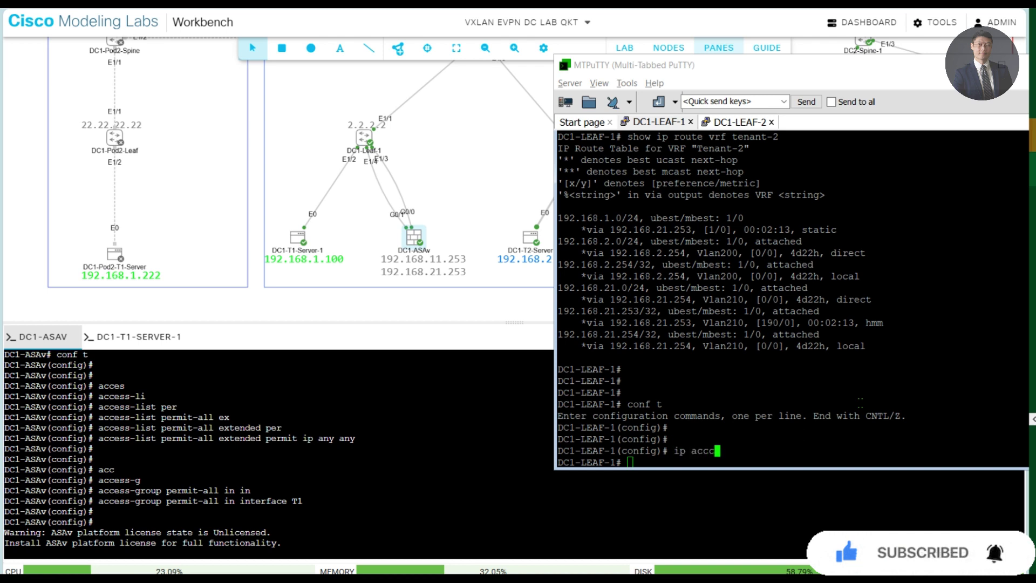
{"action": "key", "text": "BackSpace"}
{"action": "key", "text": "Tab"}
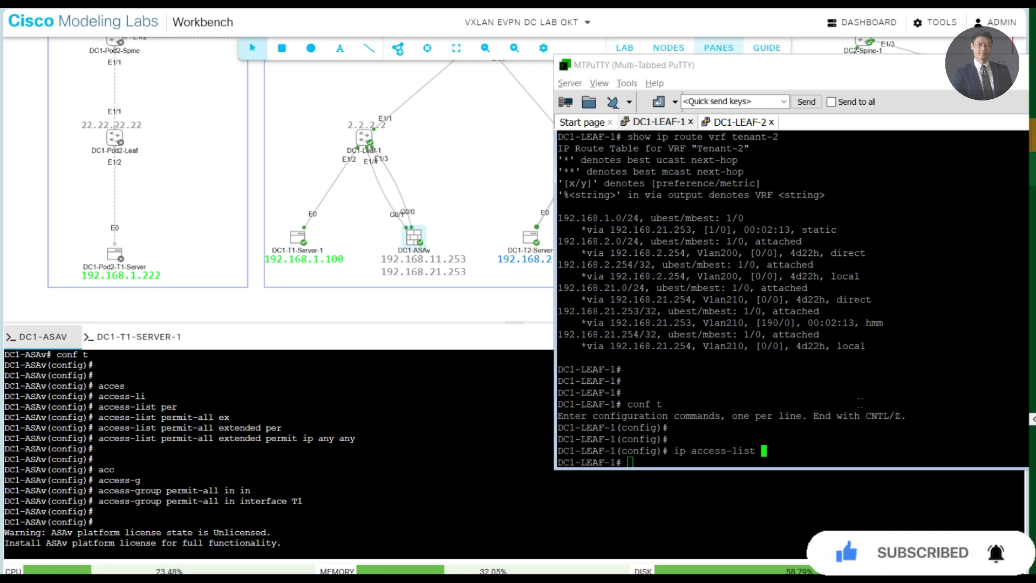
{"action": "type", "text": "DC2"}
{"action": "key", "text": "Return"}
{"action": "key", "text": "Return"}
Try to add the rule "10 permit 192.168.1.0/24 any" to access list D2_T1
{"action": "type", "text": "10 pe"}
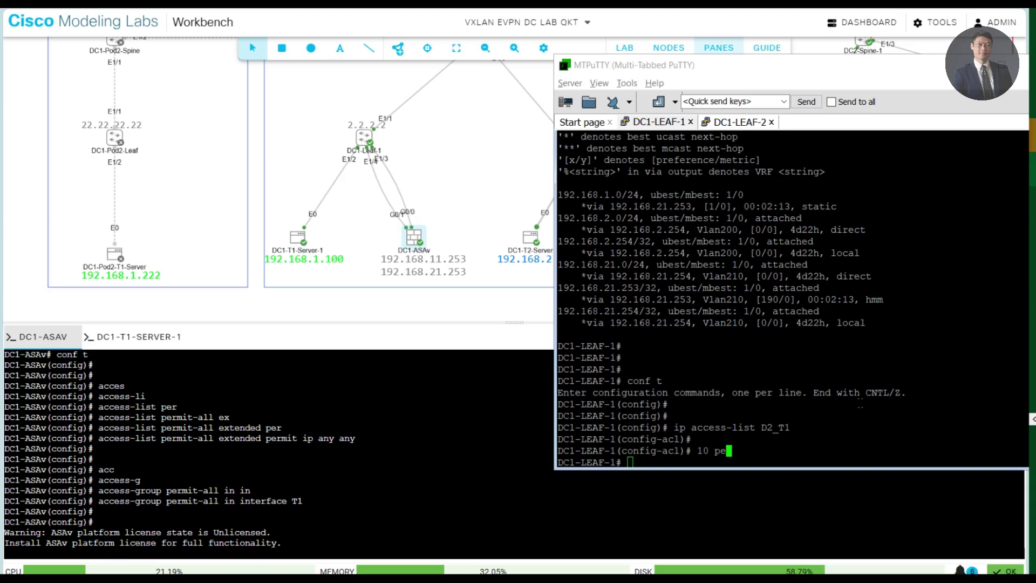
{"action": "type", "text": "rmit 192.168.1.0/"}
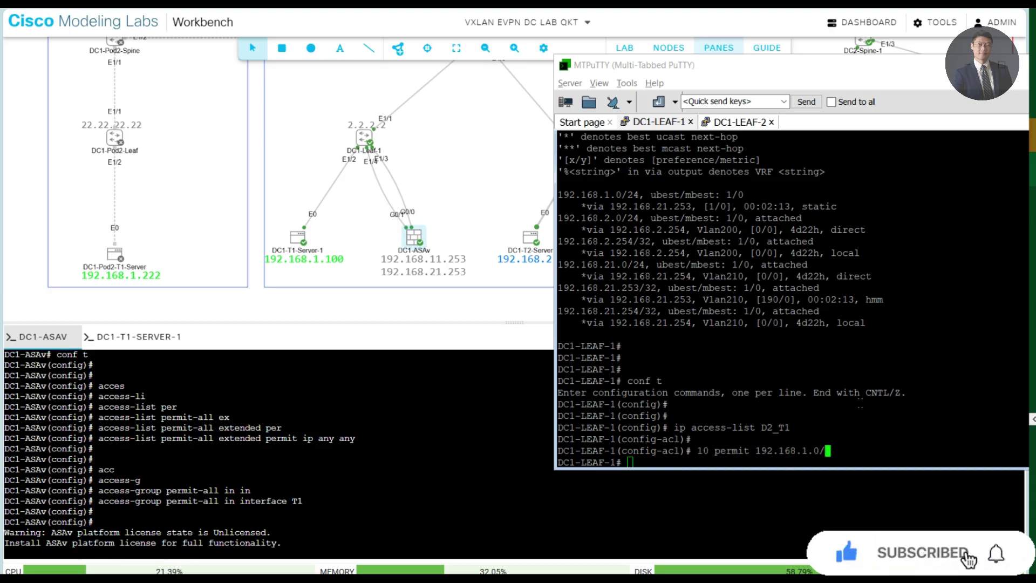
{"action": "type", "text": "24 an"}
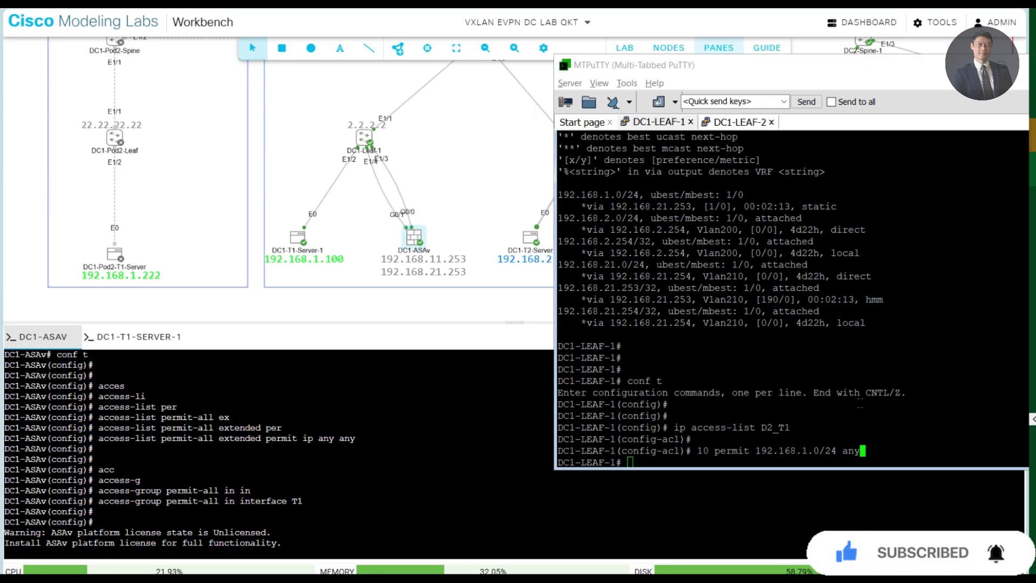
{"action": "type", "text": "y"}
{"action": "key", "text": "Return"}
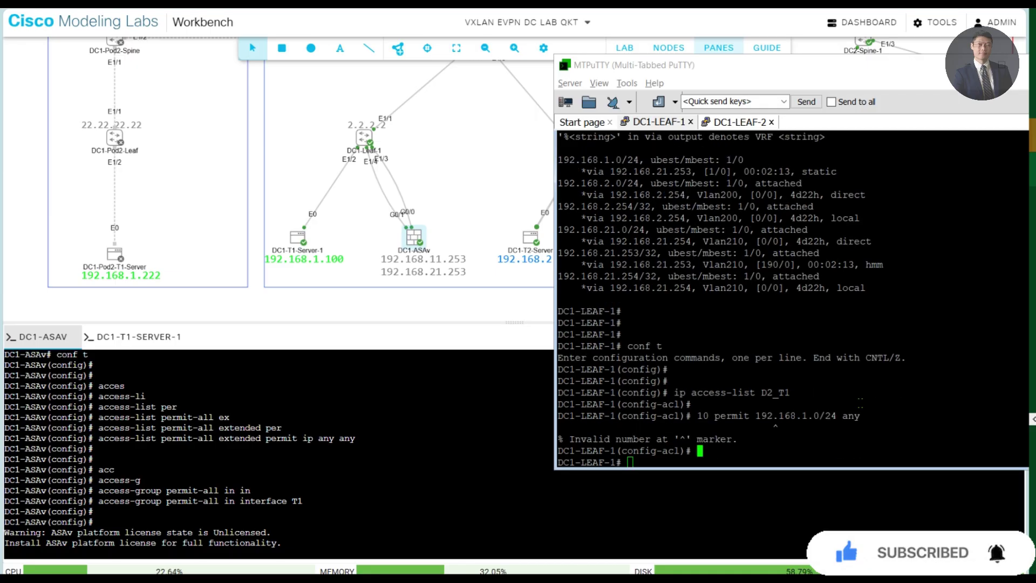
Correct the D2_T1 rule to "10 permit ip 192.168.1.0/24 any", enter it and leave configuration mode
{"action": "key", "text": "Up"}
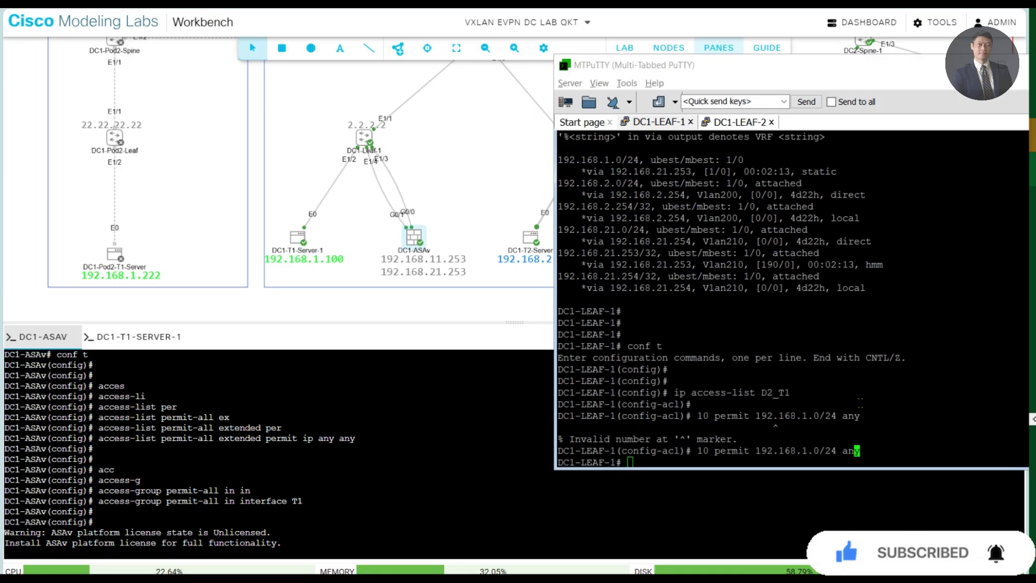
{"action": "key", "text": "Left"}
{"action": "key", "text": "Left"}
{"action": "key", "text": "Left"}
{"action": "key", "text": "Left"}
{"action": "key", "text": "Left"}
{"action": "key", "text": "Left"}
{"action": "key", "text": "Left"}
{"action": "key", "text": "Left"}
{"action": "type", "text": "ip"}
{"action": "key", "text": "Return"}
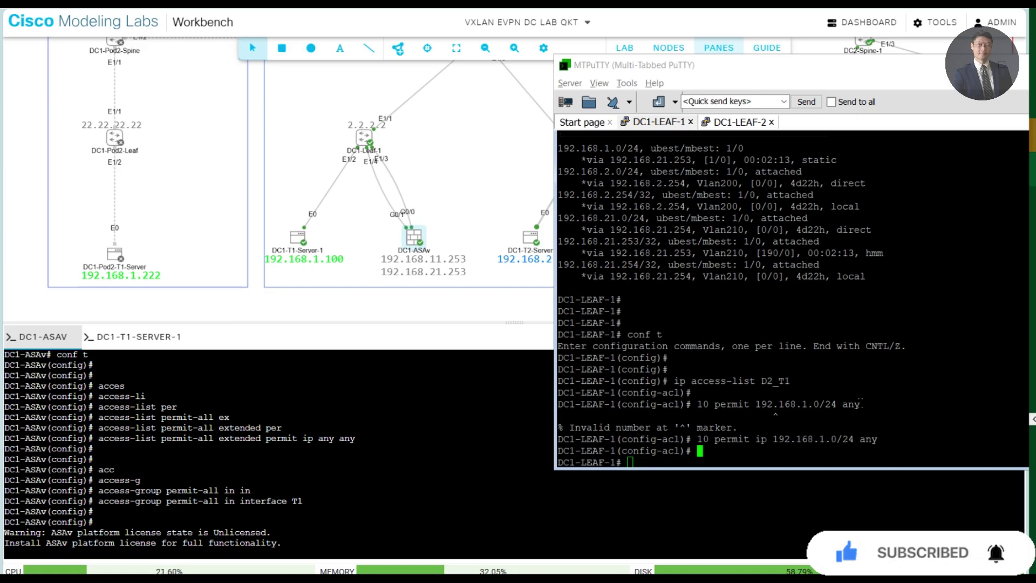
{"action": "type", "text": "end"}
{"action": "key", "text": "Return"}
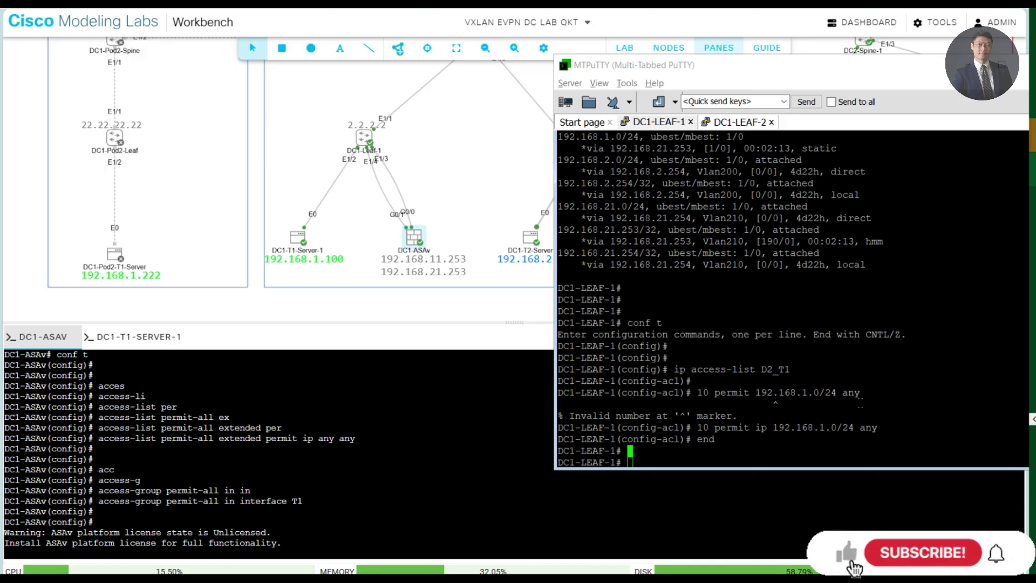
Return to global configuration mode on DC1-LEAF-1 and create an IP access list named D2_T2
{"action": "type", "text": "conf t"}
{"action": "key", "text": "Return"}
{"action": "type", "text": "ip ac"}
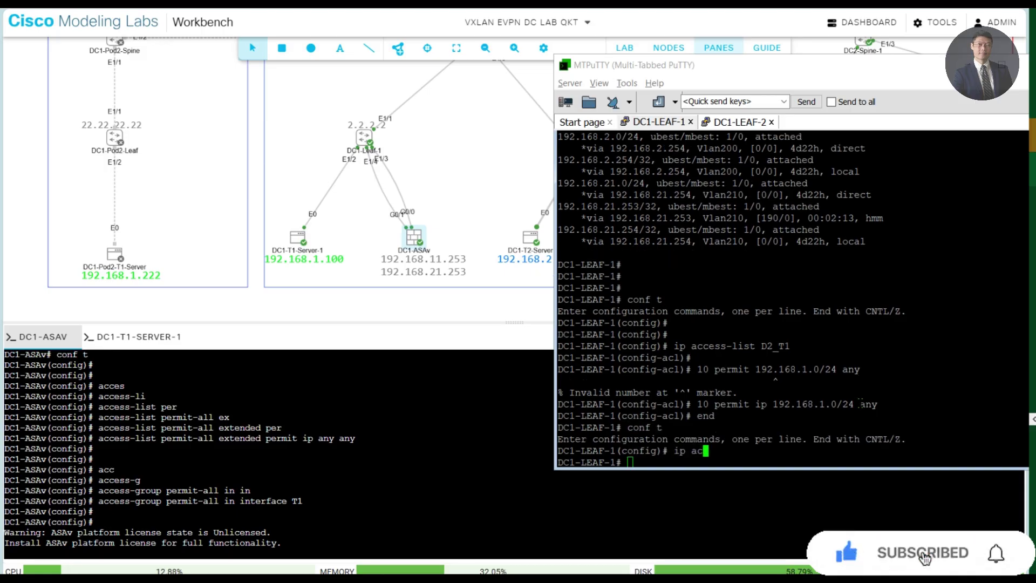
{"action": "type", "text": "cess-list D"}
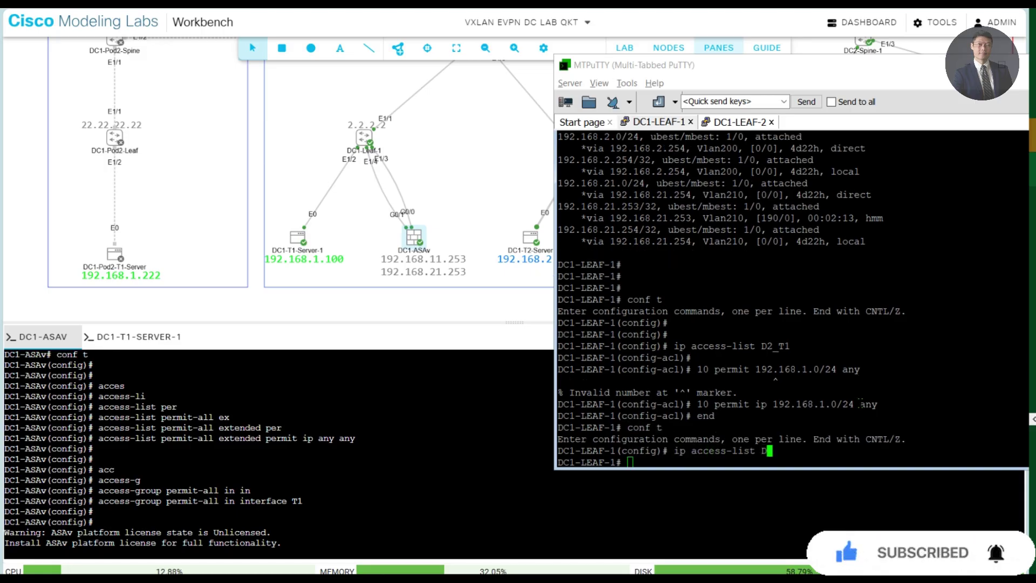
{"action": "type", "text": "2_T2"}
{"action": "key", "text": "Return"}
{"action": "key", "text": "Return"}
{"action": "key", "text": "Return"}
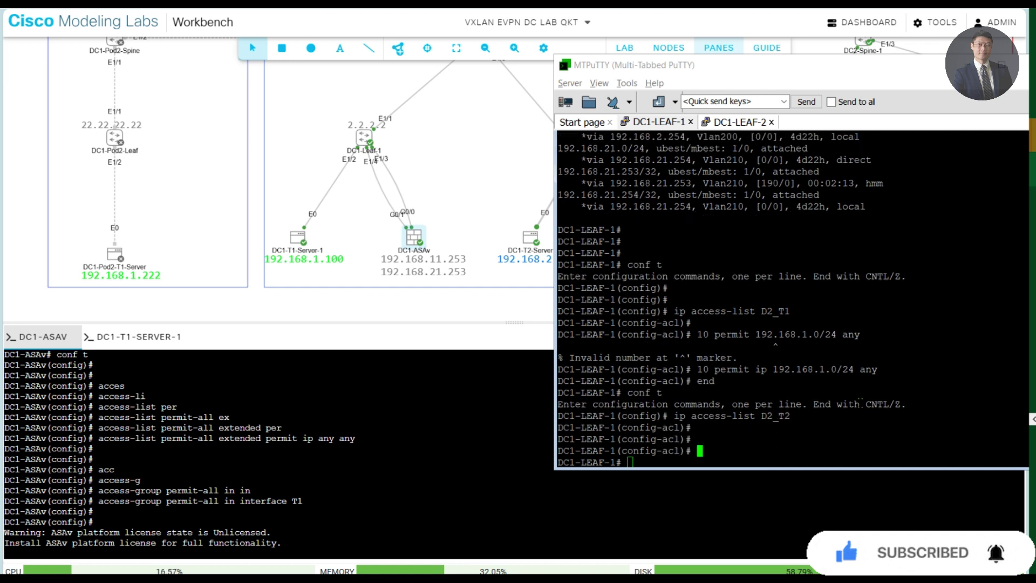
Add rule 10 permitting IP from 192.168.2.0/24 to any in D2_T2 and leave configuration mode
{"action": "type", "text": "10 PERmit IP "}
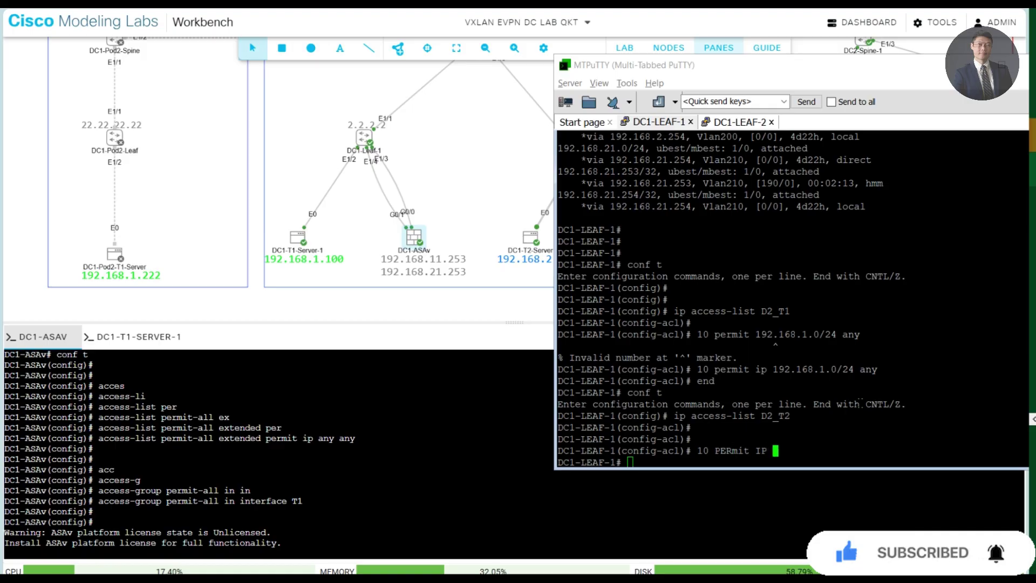
{"action": "type", "text": "192.168.2.0/24"}
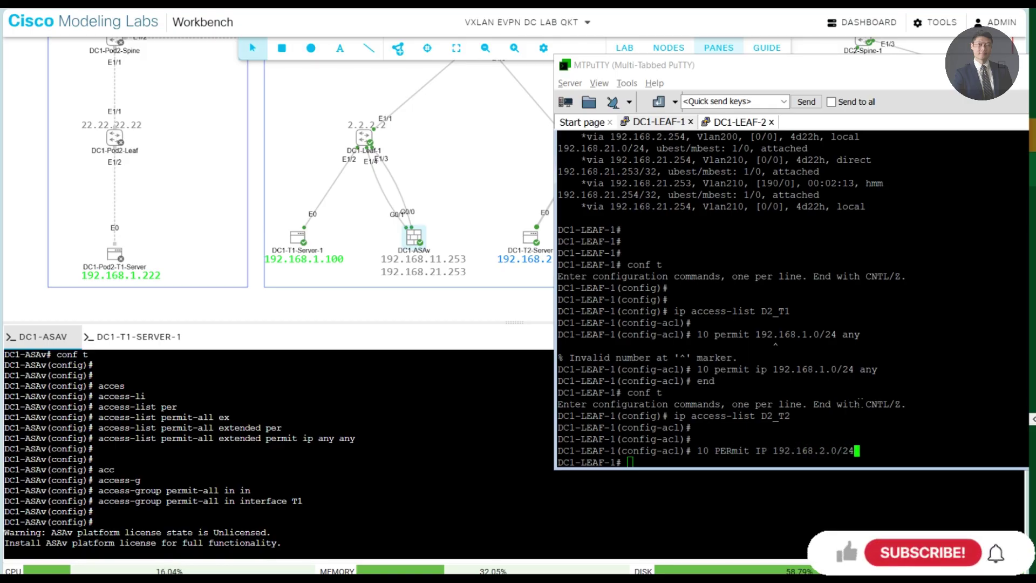
{"action": "type", "text": " any"}
{"action": "key", "text": "Return"}
{"action": "type", "text": "en"}
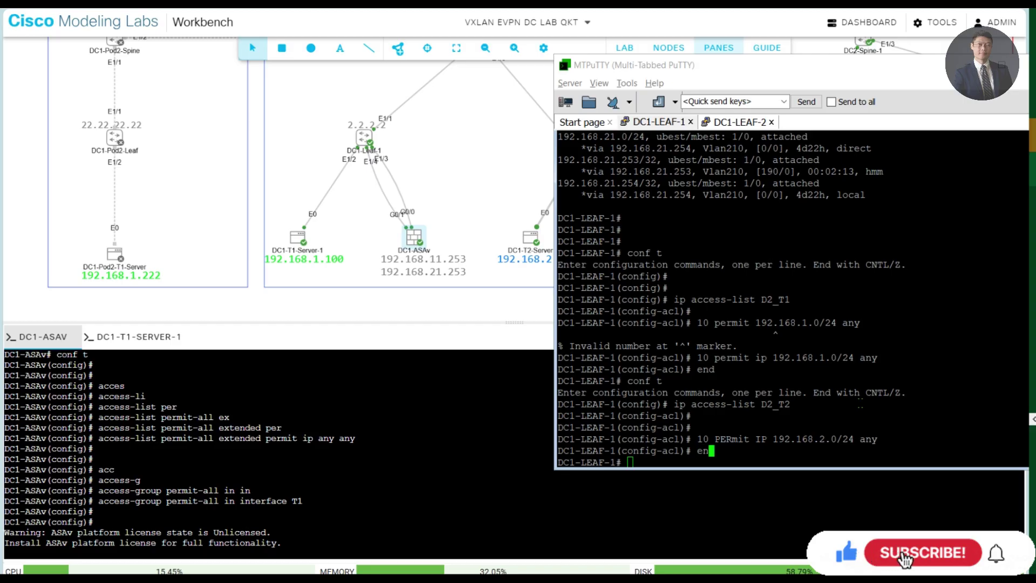
{"action": "type", "text": "d"}
{"action": "key", "text": "Return"}
{"action": "key", "text": "Return"}
Display all IP access lists on DC1-LEAF-1, page through the output and quit the listing
{"action": "type", "text": "show ip acce"}
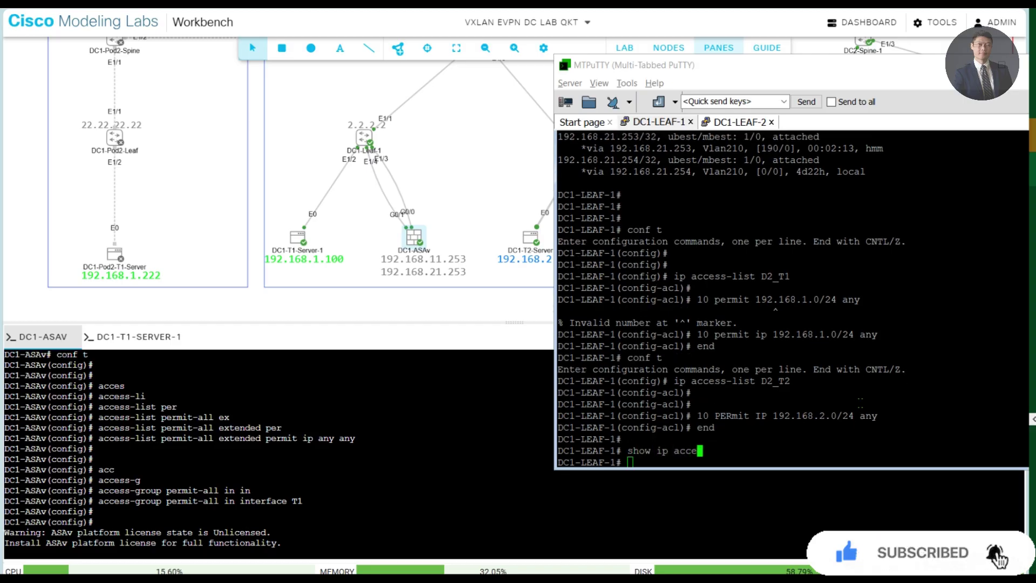
{"action": "type", "text": "ss-lists"}
{"action": "key", "text": "Return"}
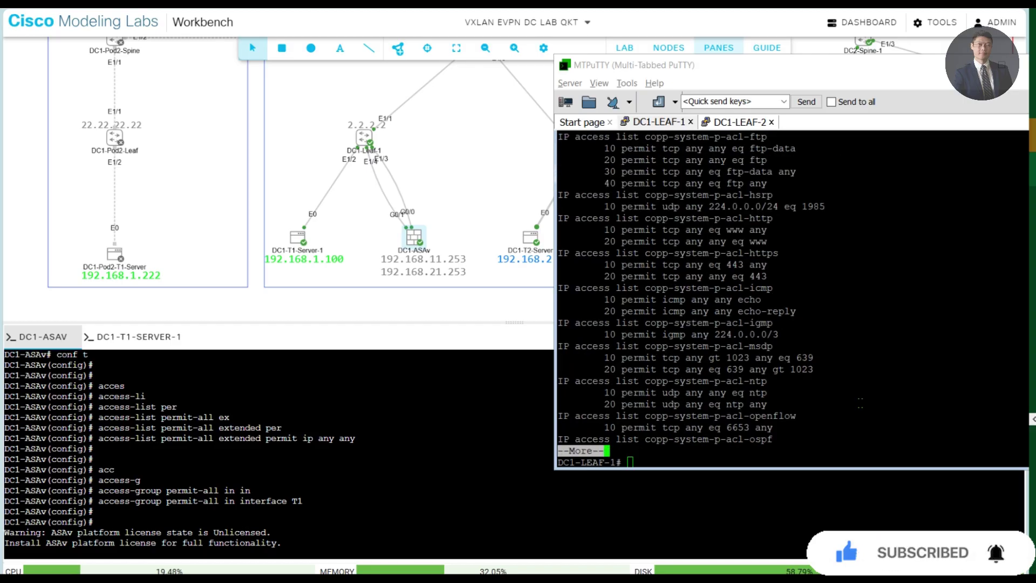
{"action": "key", "text": "space"}
{"action": "key", "text": "space"}
{"action": "key", "text": "q"}
Query the access list name DC_T1 on DC1-LEAF-1 with "show ip access-list DC_T1"
{"action": "key", "text": "Up"}
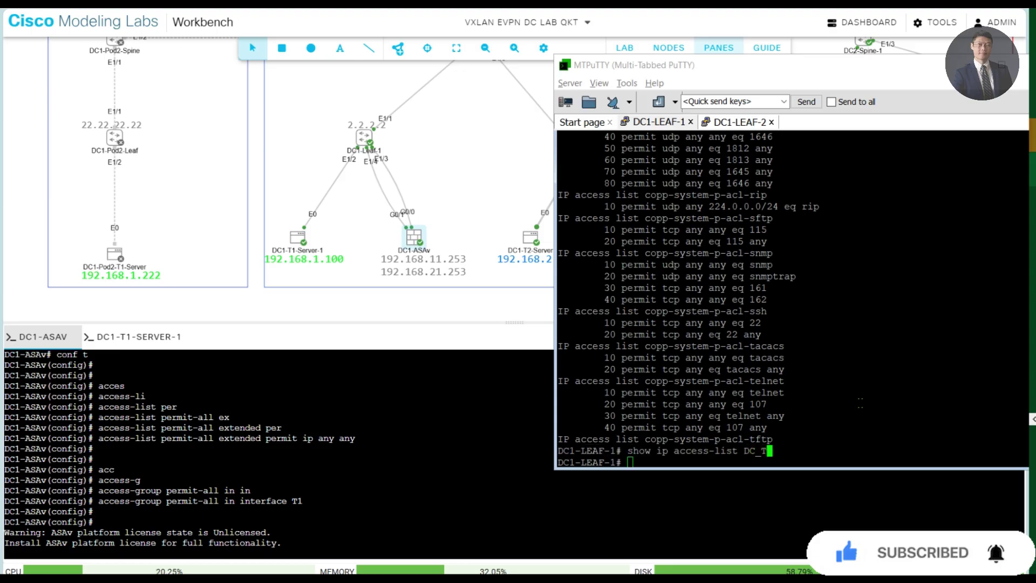
{"action": "type", "text": "DC_T1"}
{"action": "key", "text": "Return"}
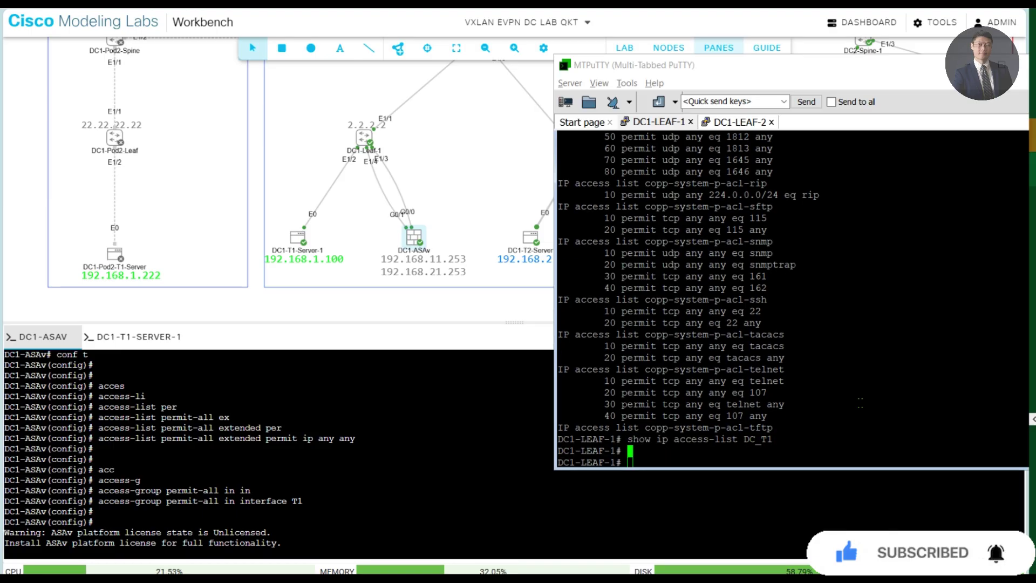
Try to filter the running configuration of DC1-LEAF-1 with "show run | s access-list"
{"action": "type", "text": "show run | s"}
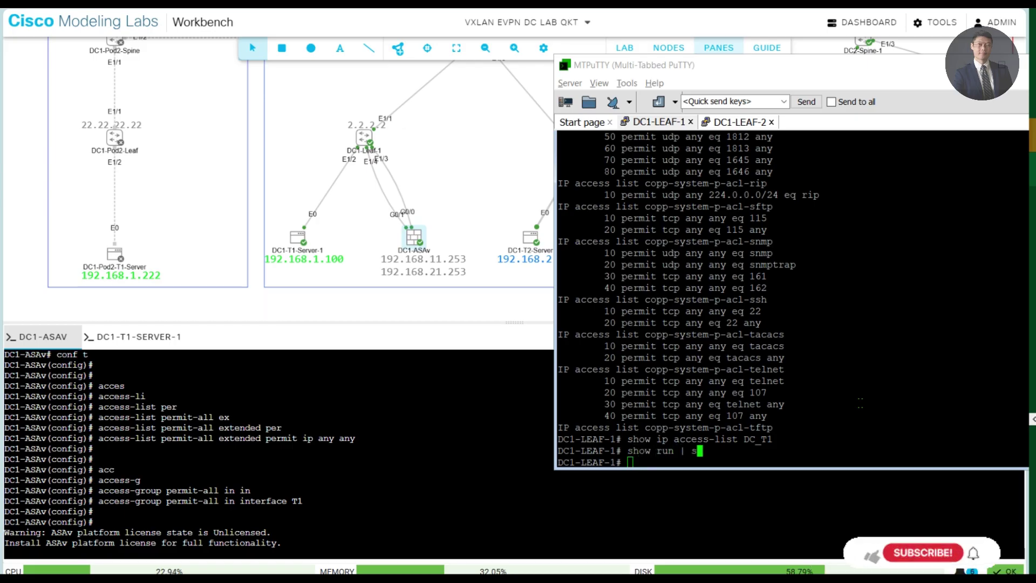
{"action": "type", "text": " access-list"}
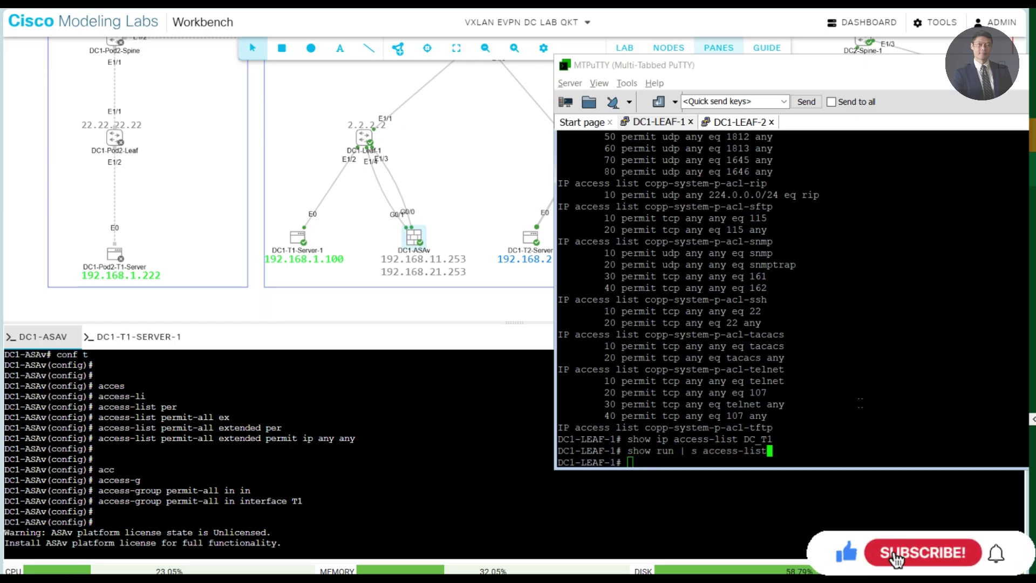
{"action": "key", "text": "Return"}
Change the filter to "show run | b access-list", run it and examine the running configuration from the access lists onward
{"action": "key", "text": "Up"}
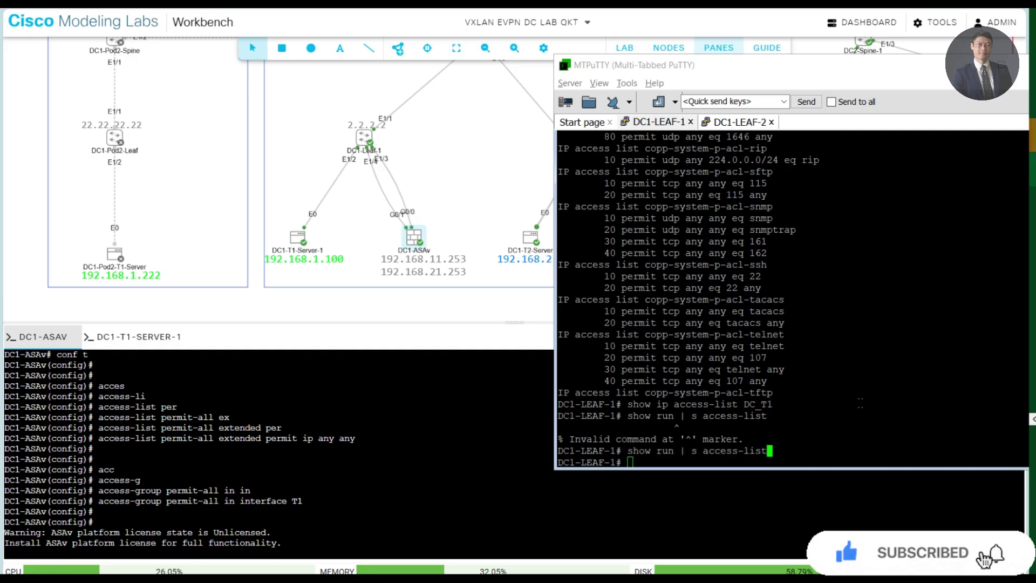
{"action": "key", "text": "Left"}
{"action": "key", "text": "Left"}
{"action": "key", "text": "Left"}
{"action": "key", "text": "Left"}
{"action": "key", "text": "Left"}
{"action": "key", "text": "Left"}
{"action": "key", "text": "Left"}
{"action": "key", "text": "Left"}
{"action": "key", "text": "Left"}
{"action": "key", "text": "Left"}
{"action": "key", "text": "Left"}
{"action": "key", "text": "Left"}
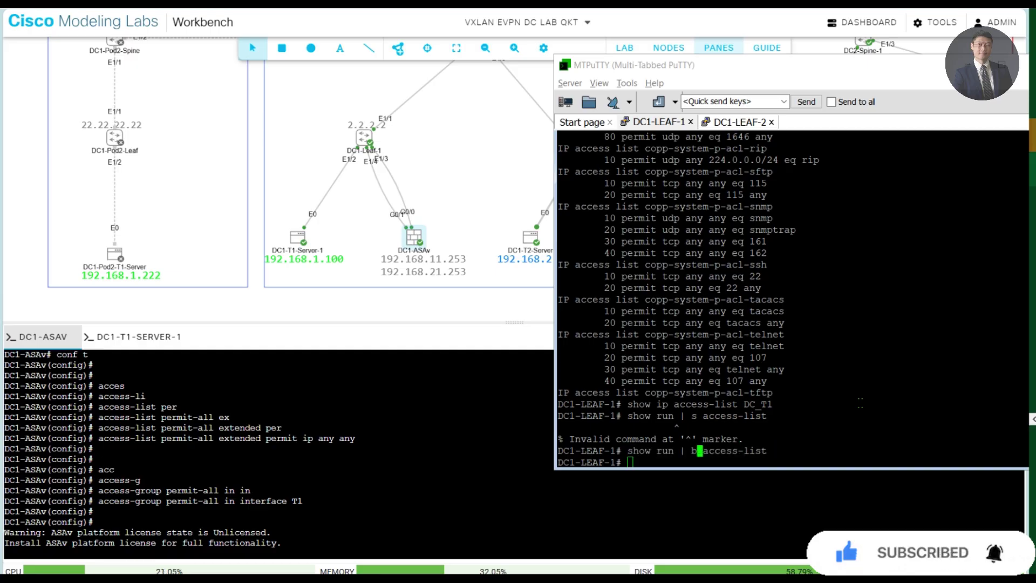
{"action": "key", "text": "Return"}
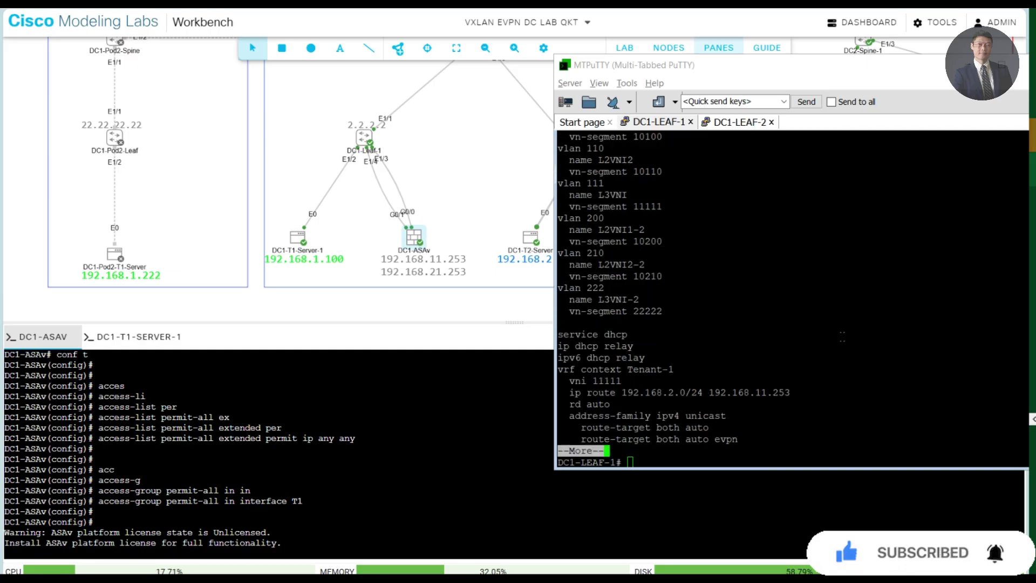
{"action": "key", "text": "space"}
{"action": "key", "text": "space"}
{"action": "key", "text": "space"}
{"action": "scroll", "coordinate": [791, 296], "scroll_direction": "up", "scroll_amount": 15}
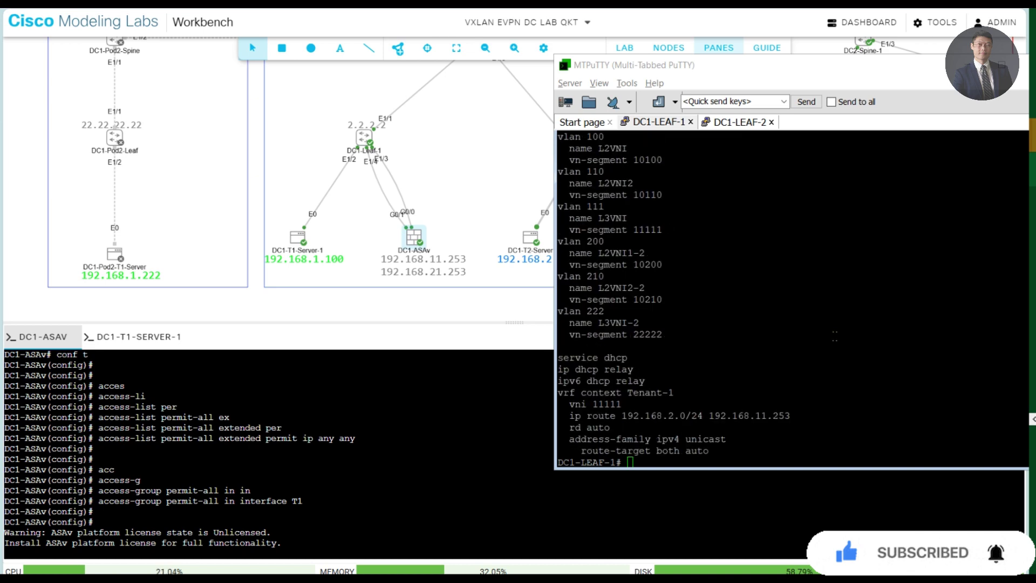
Page through the remainder of the filtered running configuration on DC1-LEAF-1 and examine the VLAN, VRF and interface sections
{"action": "key", "text": "space"}
{"action": "key", "text": "space"}
{"action": "key", "text": "space"}
{"action": "key", "text": "space"}
{"action": "key", "text": "space"}
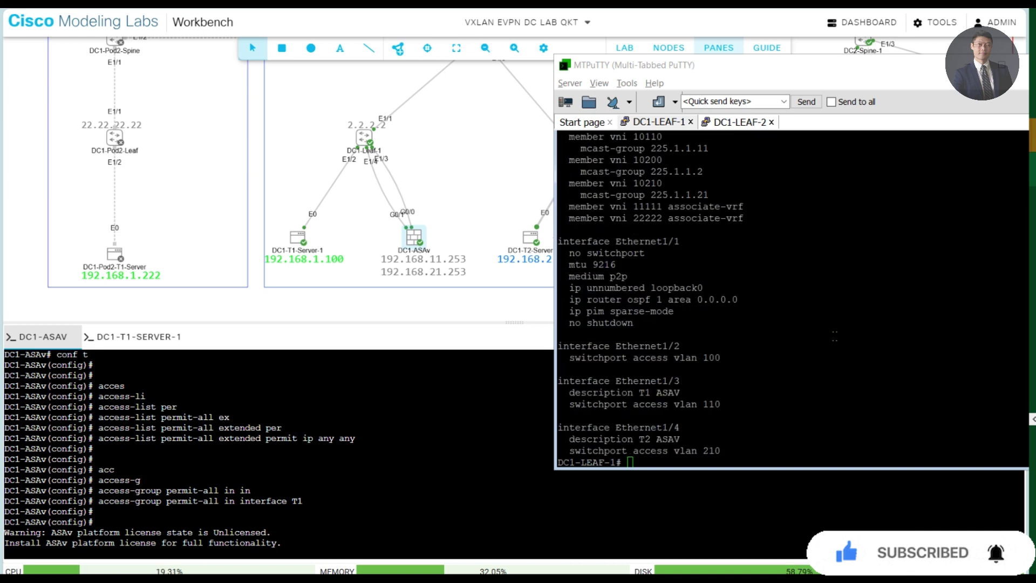
{"action": "key", "text": "Return"}
Display the full running configuration of DC1-LEAF-1 with "show run" and page through it to the end
{"action": "type", "text": "show run"}
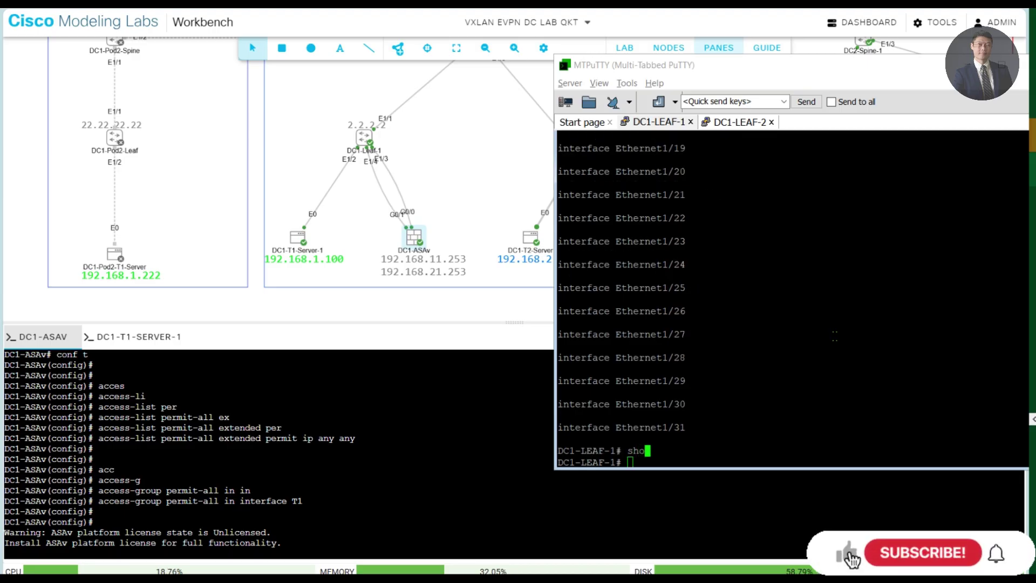
{"action": "key", "text": "Return"}
{"action": "key", "text": "space"}
{"action": "key", "text": "space"}
{"action": "key", "text": "space"}
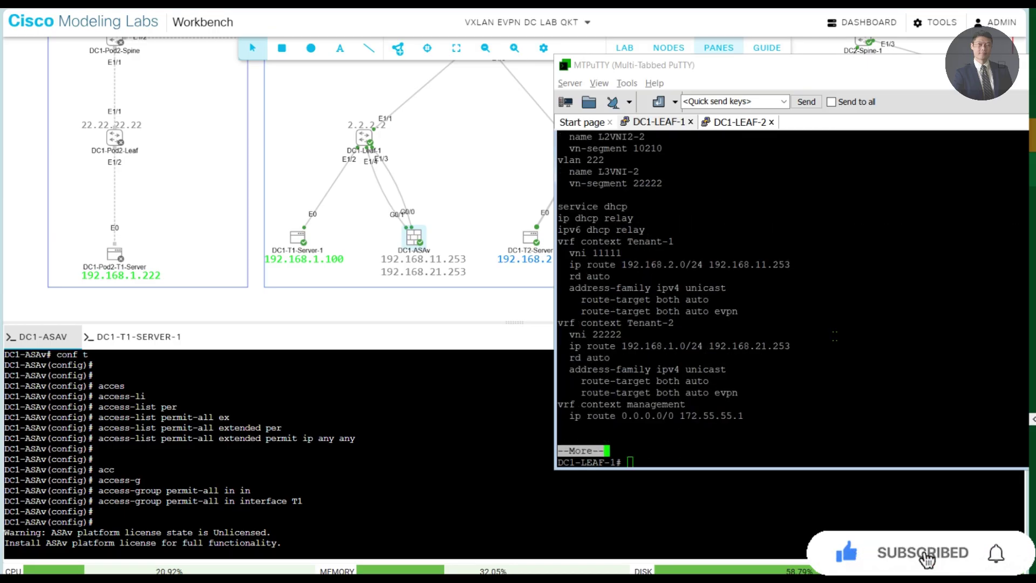
{"action": "key", "text": "space"}
{"action": "key", "text": "space"}
{"action": "key", "text": "space"}
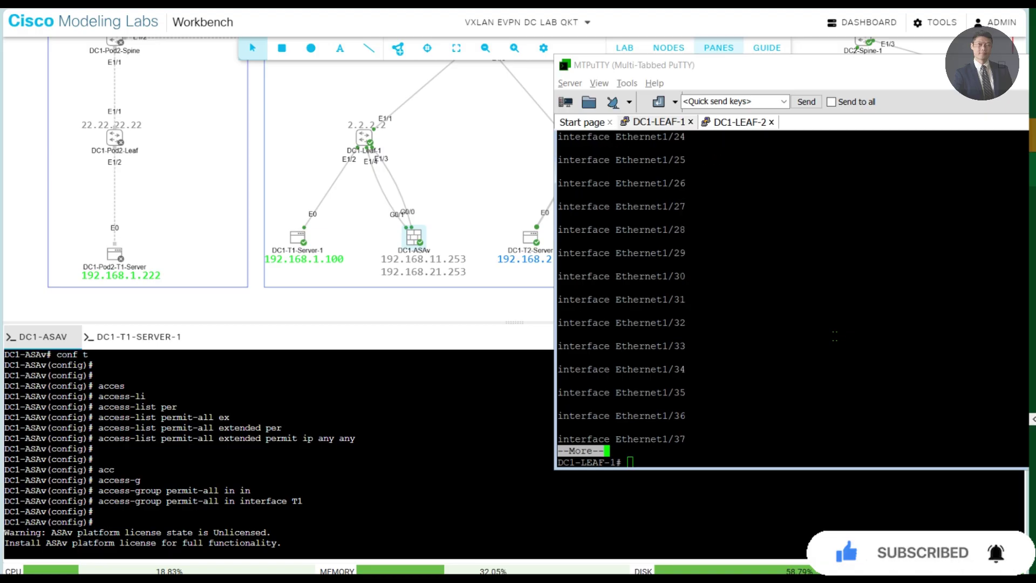
{"action": "key", "text": "Return"}
Find the IP access lists D2_T1 and D2_T2 in the running configuration output and highlight their entries
{"action": "scroll", "coordinate": [791, 297], "scroll_direction": "up", "scroll_amount": 10}
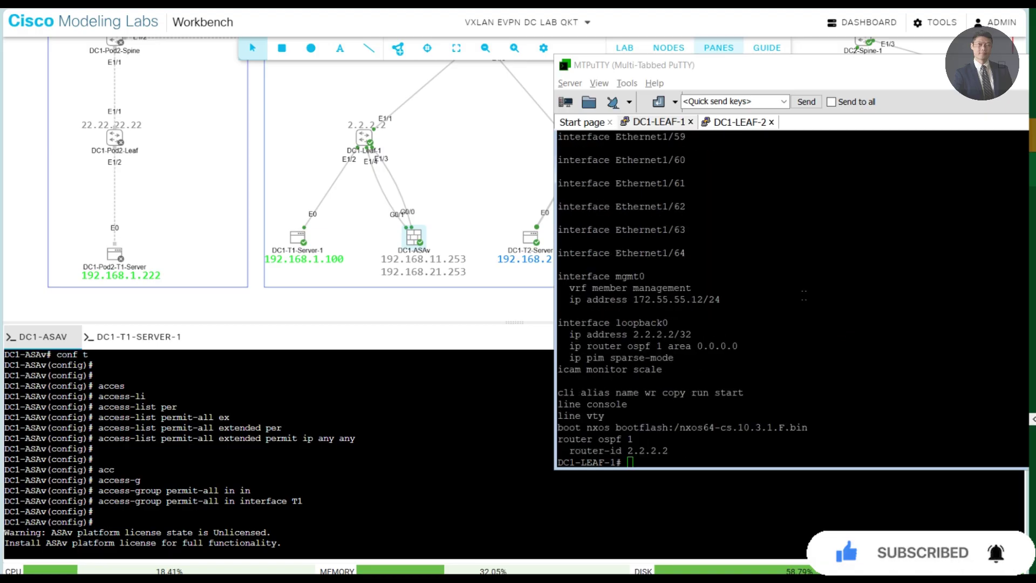
{"action": "scroll", "coordinate": [791, 297], "scroll_direction": "up", "scroll_amount": 20}
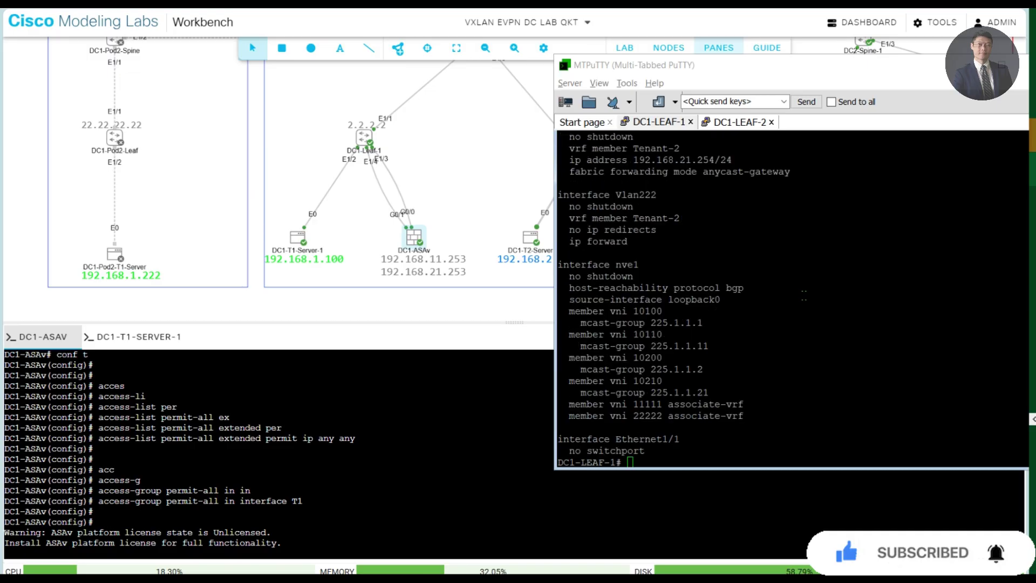
{"action": "scroll", "coordinate": [791, 297], "scroll_direction": "up", "scroll_amount": 5}
{"action": "scroll", "coordinate": [804, 296], "scroll_direction": "up", "scroll_amount": 10}
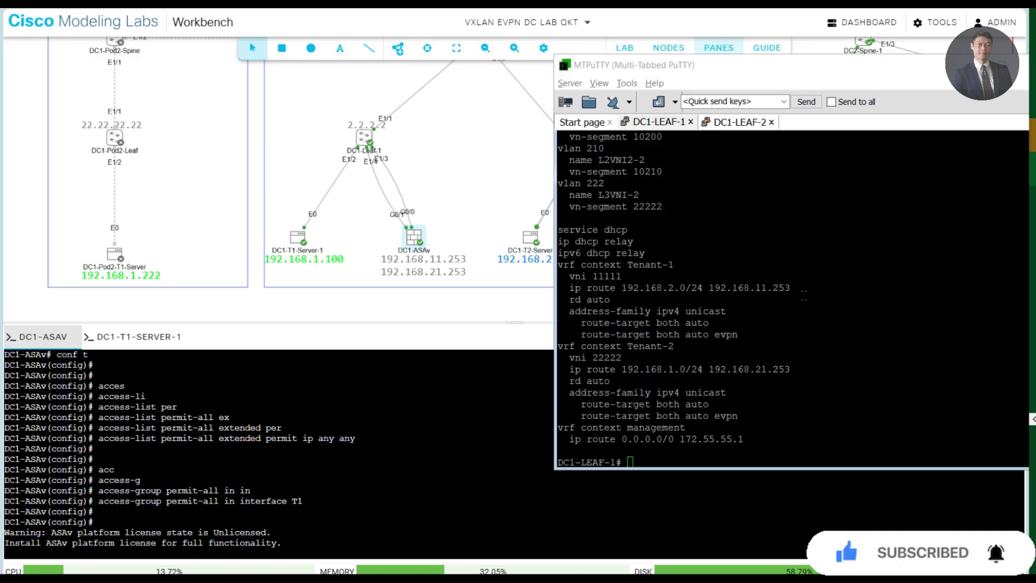
{"action": "scroll", "coordinate": [804, 296], "scroll_direction": "up", "scroll_amount": 10}
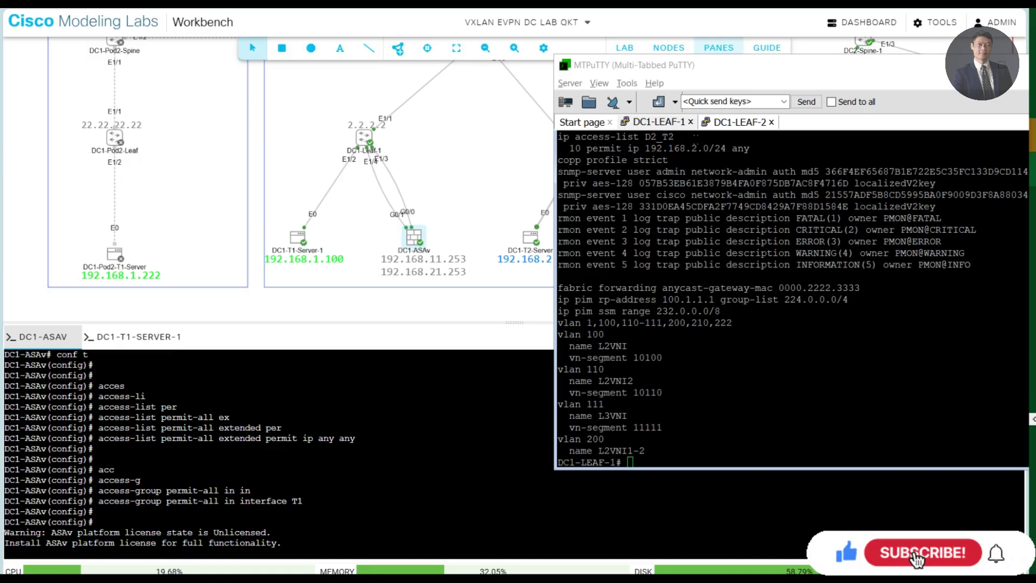
{"action": "left_click_drag", "start_coordinate": [750, 148], "coordinate": [559, 301]}
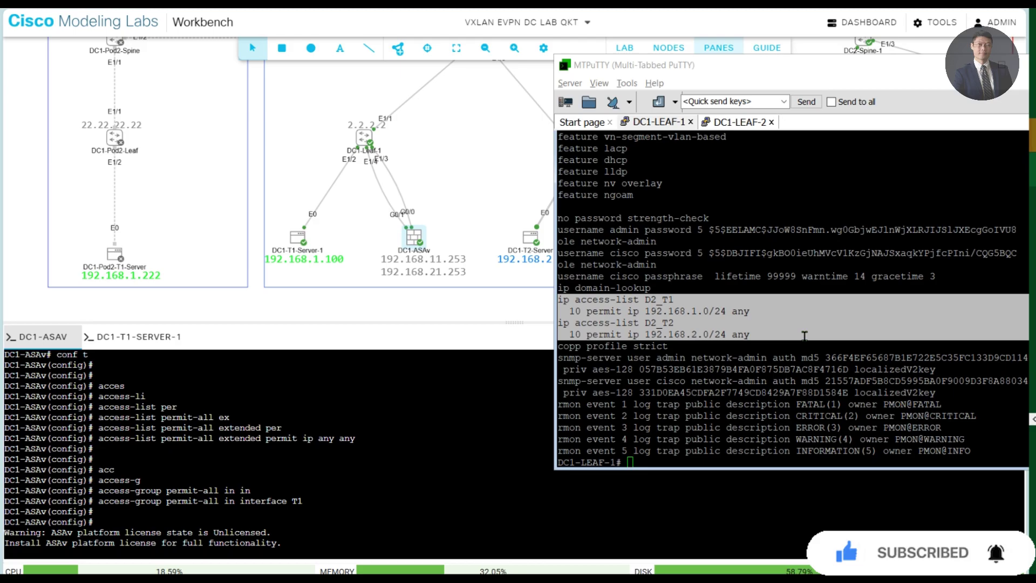
Enter global configuration mode on DC1-LEAF-1 with "conf t"
{"action": "key", "text": "ctrl+c"}
{"action": "type", "text": "conf t"}
{"action": "key", "text": "Return"}
Create a route map named DC2_T2 on DC1-LEAF-1
{"action": "type", "text": "ro"}
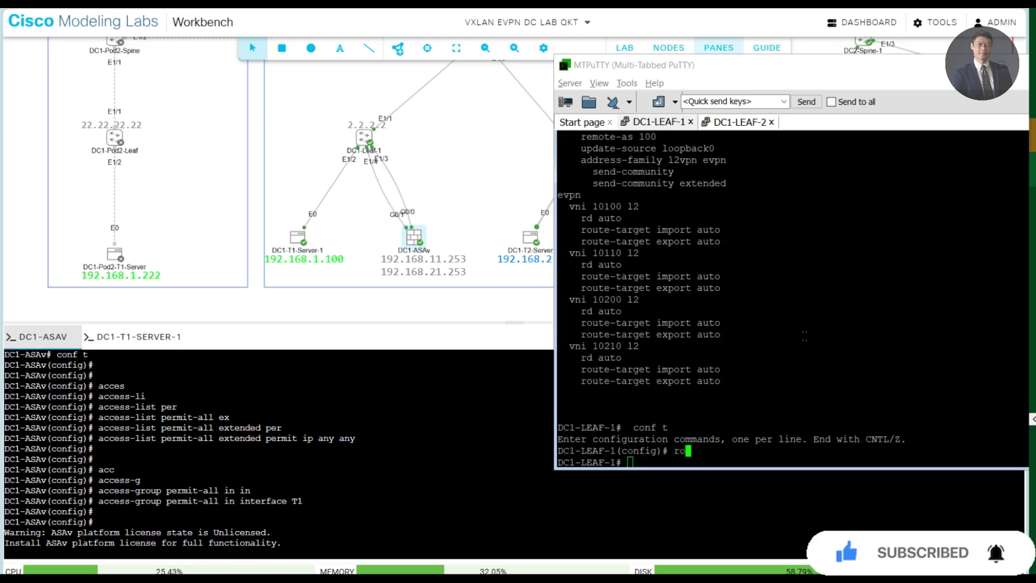
{"action": "type", "text": "ute-map DC2_T"}
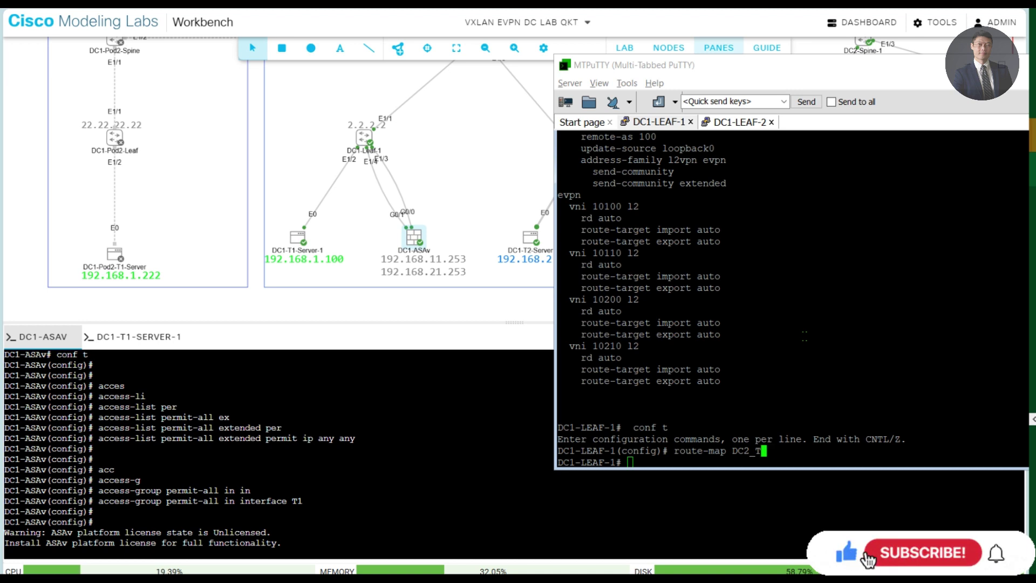
{"action": "type", "text": "2"}
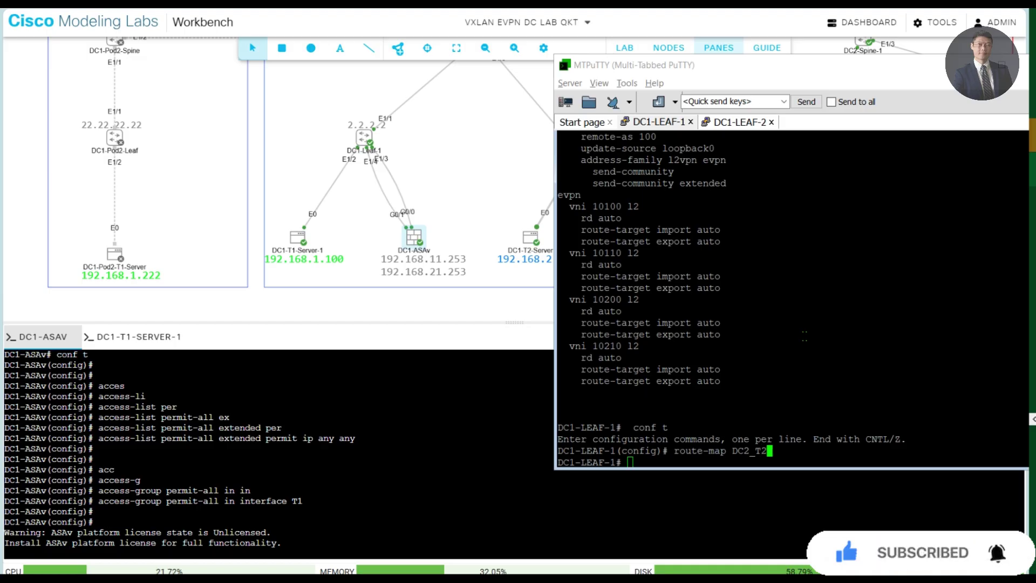
{"action": "key", "text": "Return"}
{"action": "key", "text": "Return"}
{"action": "key", "text": "Return"}
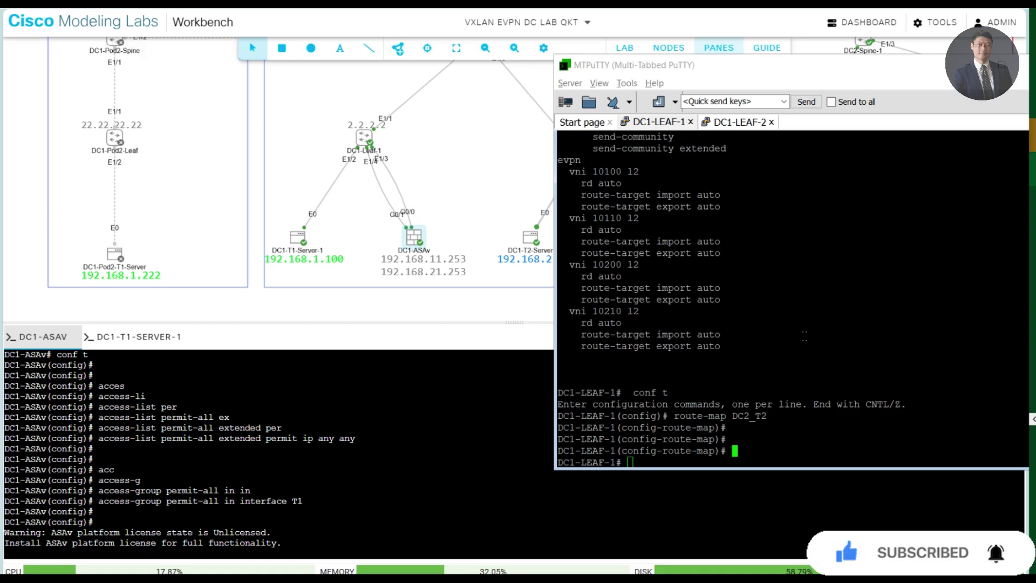
{"action": "type", "text": "match p"}
{"action": "key", "text": "BackSpace"}
{"action": "key", "text": "BackSpace"}
{"action": "key", "text": "BackSpace"}
{"action": "key", "text": "BackSpace"}
{"action": "key", "text": "BackSpace"}
{"action": "key", "text": "BackSpace"}
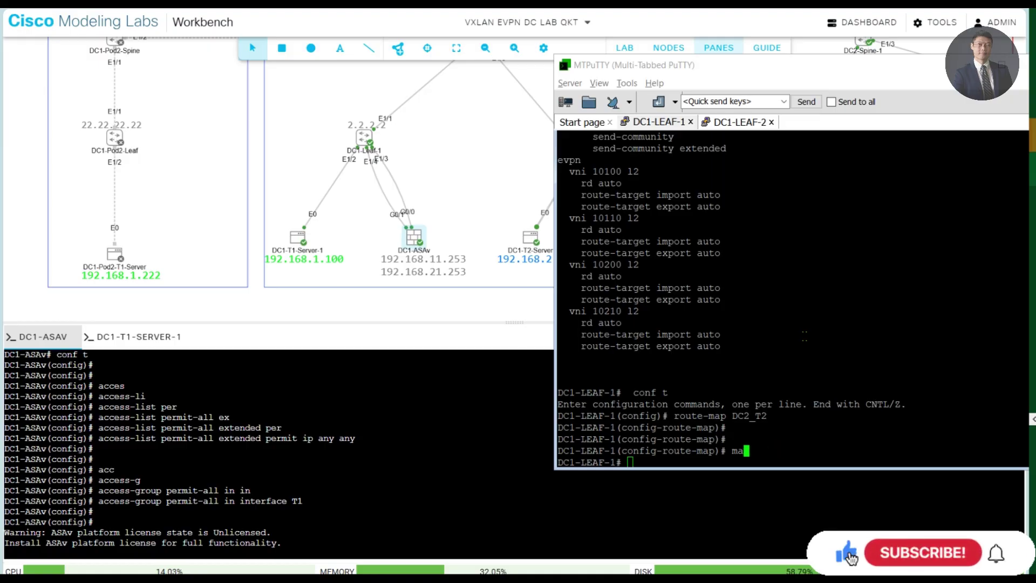
{"action": "key", "text": "BackSpace"}
{"action": "key", "text": "BackSpace"}
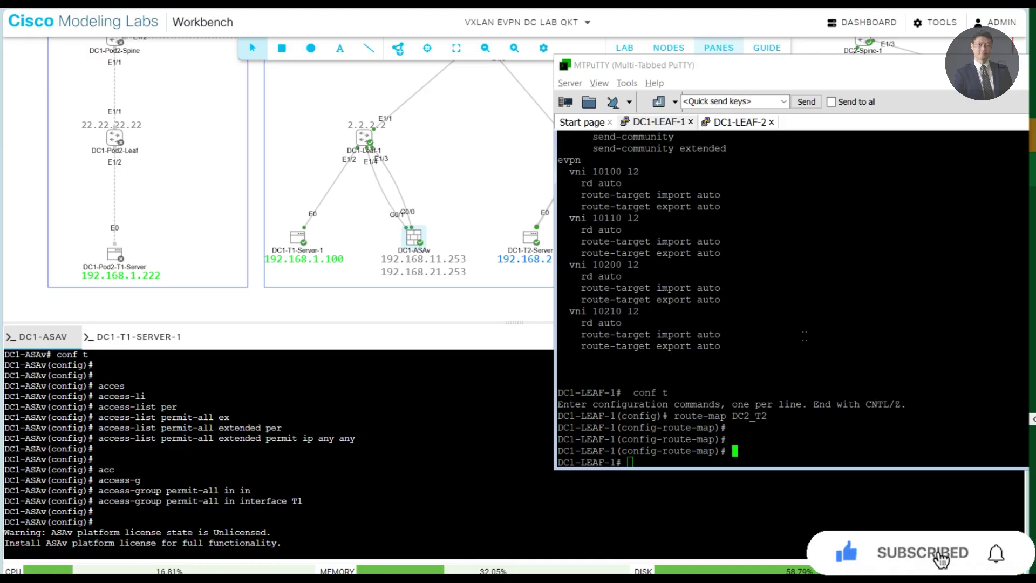
Match IP address list DC_T1 in the route map DC2_T2 and try to add a second match on DC_T2
{"action": "type", "text": "match "}
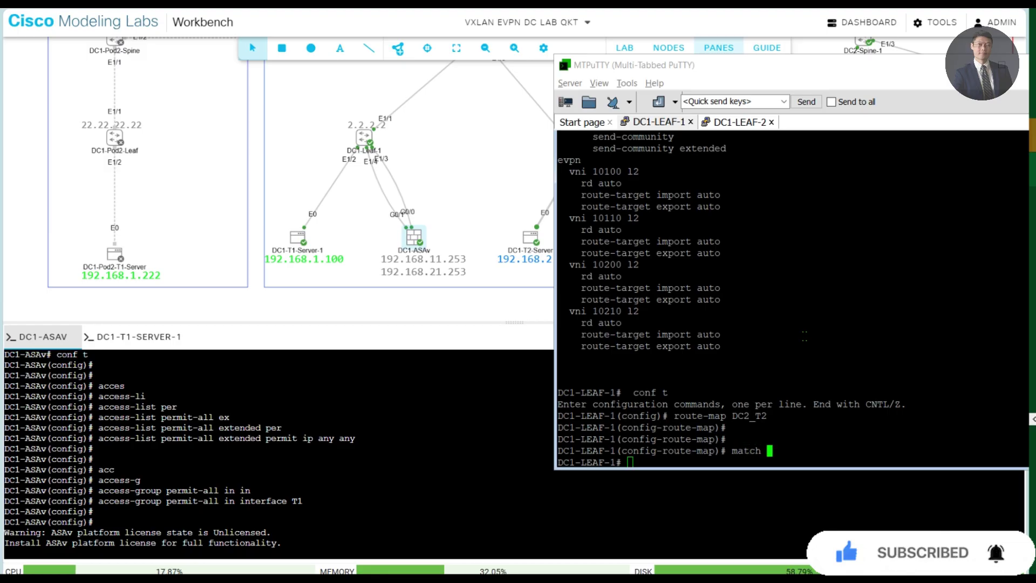
{"action": "type", "text": "ip address D"}
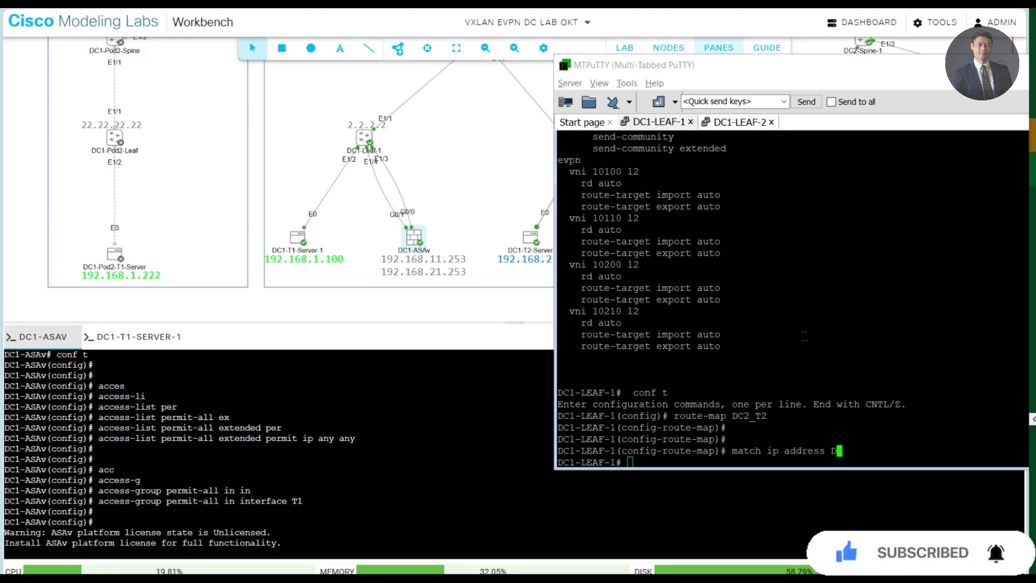
{"action": "type", "text": "C_T1"}
{"action": "key", "text": "Return"}
{"action": "key", "text": "Up"}
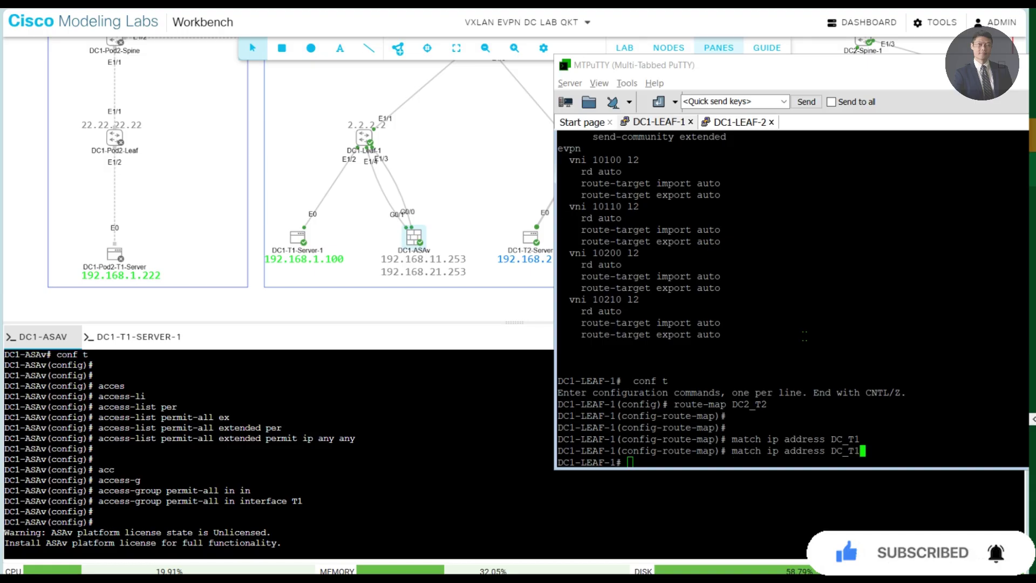
{"action": "key", "text": "Return"}
{"action": "key", "text": "Return"}
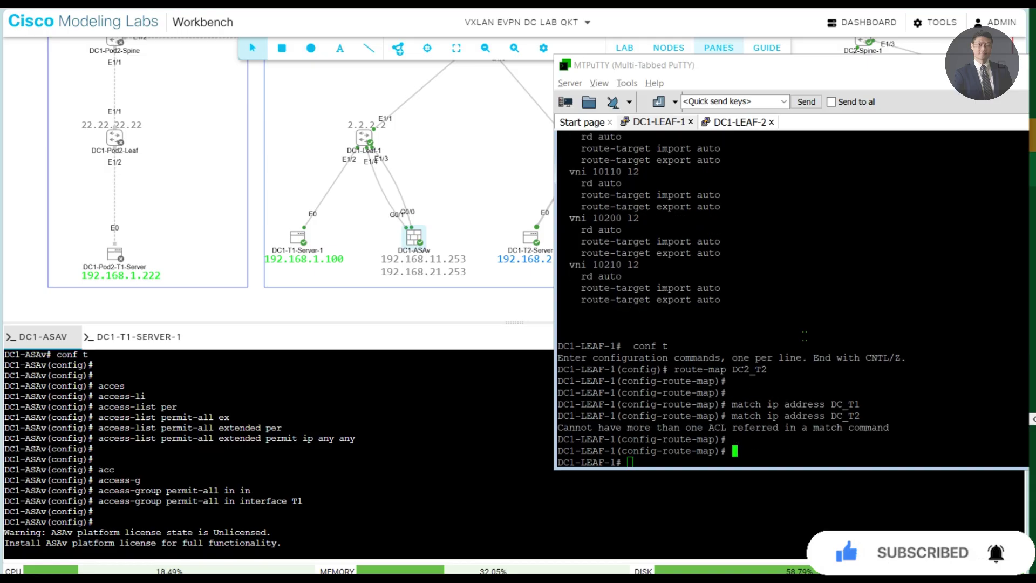
Remove the DC_T1 match from the route map with "no match ip address DC_T1"
{"action": "key", "text": "Up"}
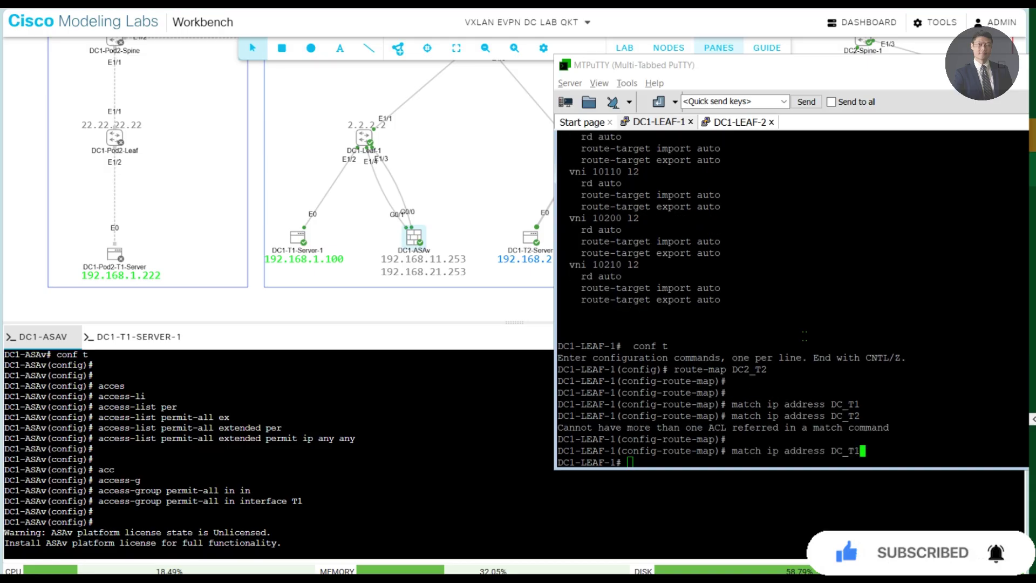
{"action": "key", "text": "Left"}
{"action": "key", "text": "Left"}
{"action": "key", "text": "Left"}
{"action": "key", "text": "Left"}
{"action": "key", "text": "Left"}
{"action": "key", "text": "Left"}
{"action": "key", "text": "Left"}
{"action": "key", "text": "Left"}
{"action": "key", "text": "Left"}
{"action": "key", "text": "Left"}
{"action": "key", "text": "Left"}
{"action": "key", "text": "Left"}
{"action": "key", "text": "Left"}
{"action": "key", "text": "Left"}
{"action": "key", "text": "Left"}
{"action": "key", "text": "Left"}
{"action": "key", "text": "Left"}
{"action": "key", "text": "Left"}
{"action": "key", "text": "Left"}
{"action": "key", "text": "Left"}
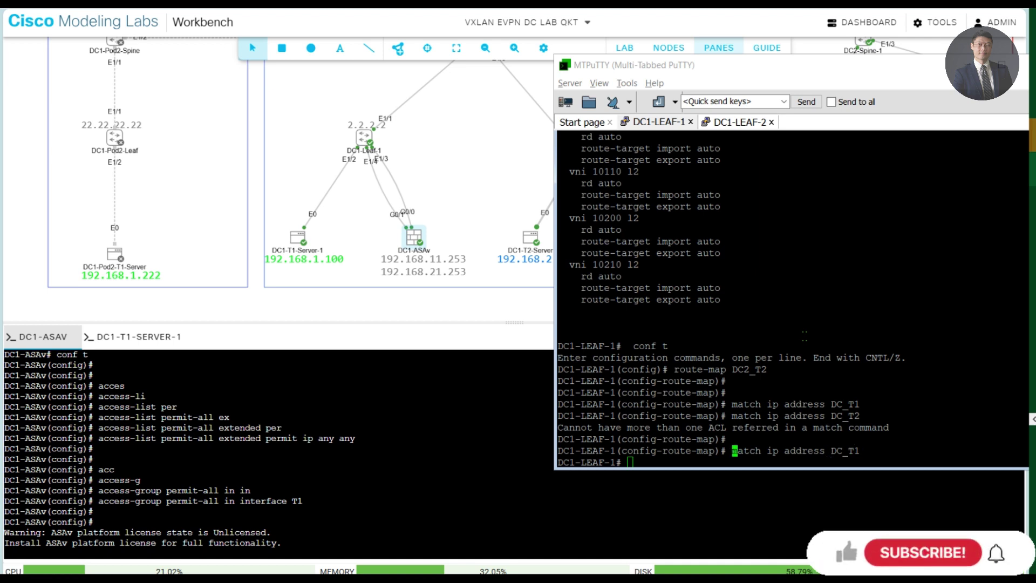
{"action": "type", "text": "no"}
{"action": "key", "text": "Return"}
Match IP address list DC_T2 in the route map DC2_T2 and exit to global configuration mode
{"action": "key", "text": "Up"}
{"action": "key", "text": "Up"}
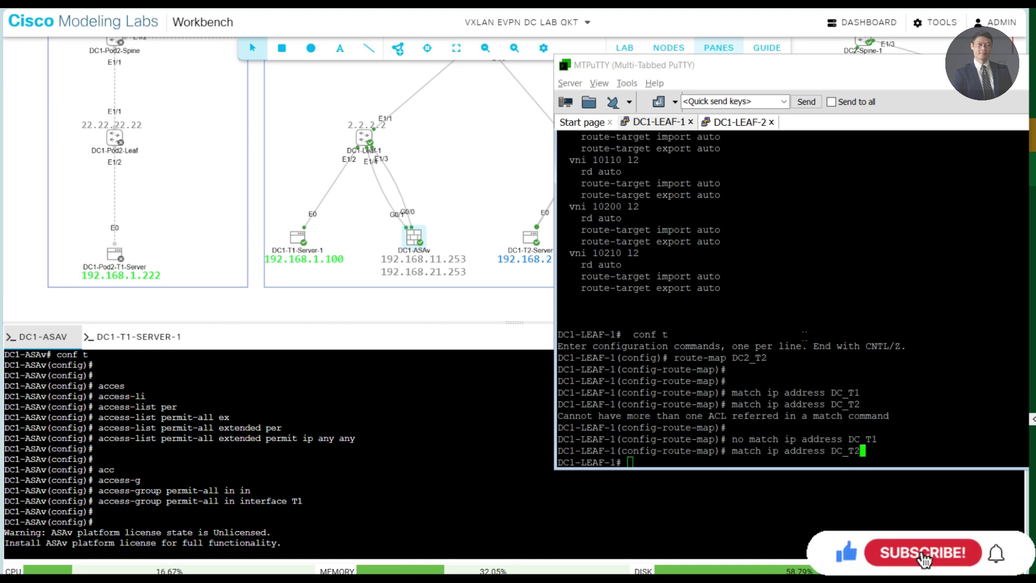
{"action": "key", "text": "Return"}
{"action": "key", "text": "Return"}
{"action": "type", "text": "e"}
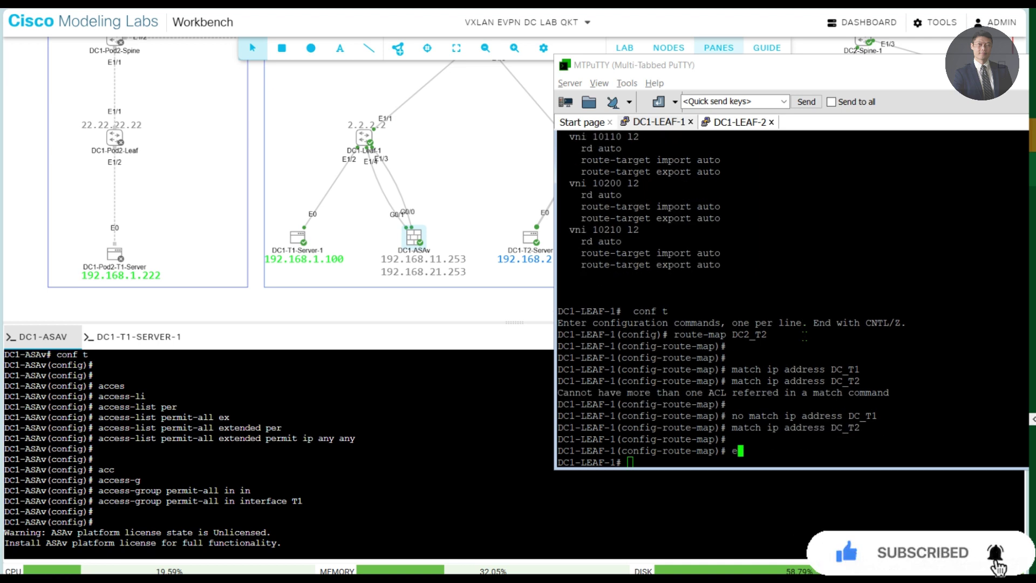
{"action": "type", "text": "xit"}
{"action": "key", "text": "Return"}
{"action": "type", "text": "route-map"}
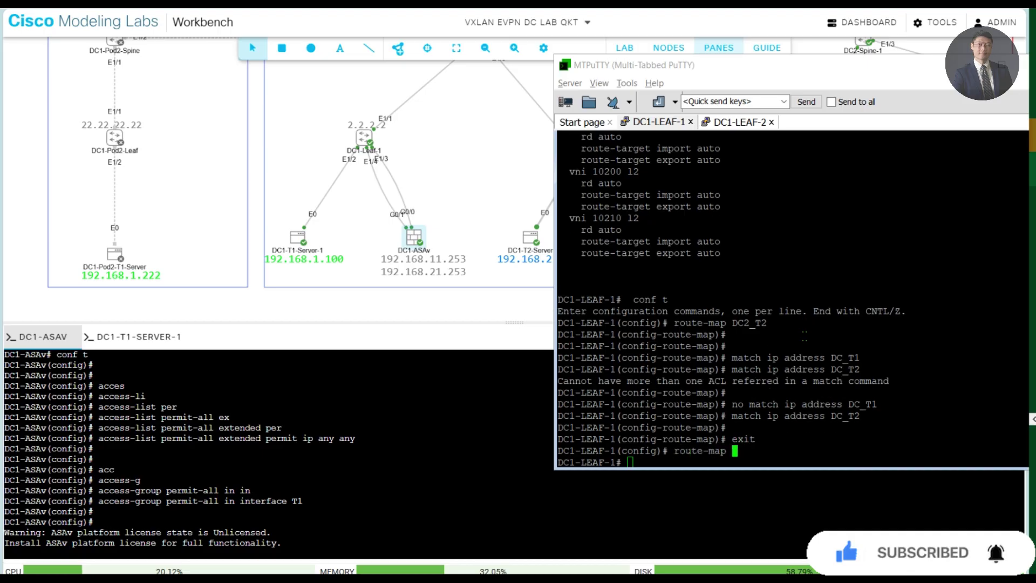
{"action": "key", "text": "BackSpace"}
{"action": "key", "text": "BackSpace"}
{"action": "key", "text": "BackSpace"}
{"action": "key", "text": "BackSpace"}
{"action": "key", "text": "BackSpace"}
{"action": "key", "text": "BackSpace"}
{"action": "key", "text": "BackSpace"}
{"action": "key", "text": "BackSpace"}
{"action": "key", "text": "BackSpace"}
{"action": "key", "text": "BackSpace"}
{"action": "key", "text": "BackSpace"}
{"action": "key", "text": "BackSpace"}
Delete the route map DC2_T2 from DC1-LEAF-1
{"action": "key", "text": "Up"}
{"action": "key", "text": "Up"}
{"action": "key", "text": "Down"}
{"action": "type", "text": "no"}
{"action": "key", "text": "Return"}
{"action": "key", "text": "Return"}
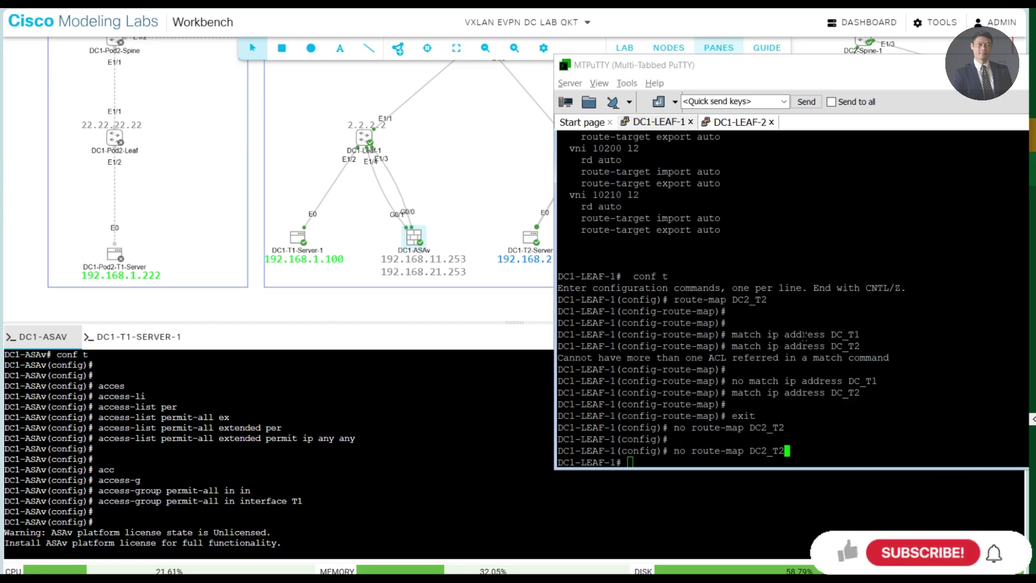
Create a route map named D2_T2 on DC1-LEAF-1
{"action": "key", "text": "Up"}
{"action": "key", "text": "Left"}
{"action": "key", "text": "Left"}
{"action": "key", "text": "Left"}
{"action": "key", "text": "Left"}
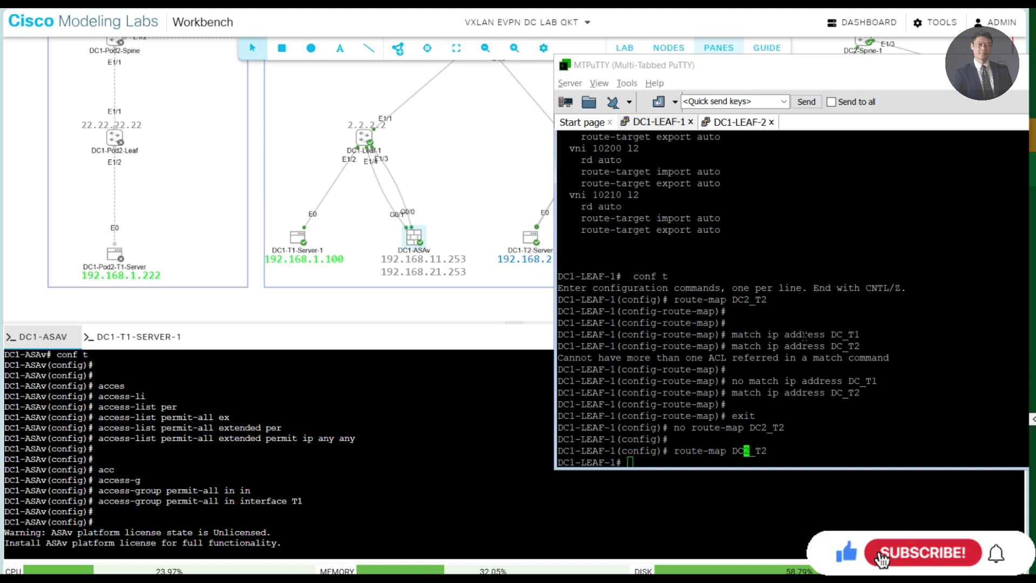
{"action": "key", "text": "BackSpace"}
{"action": "key", "text": "Return"}
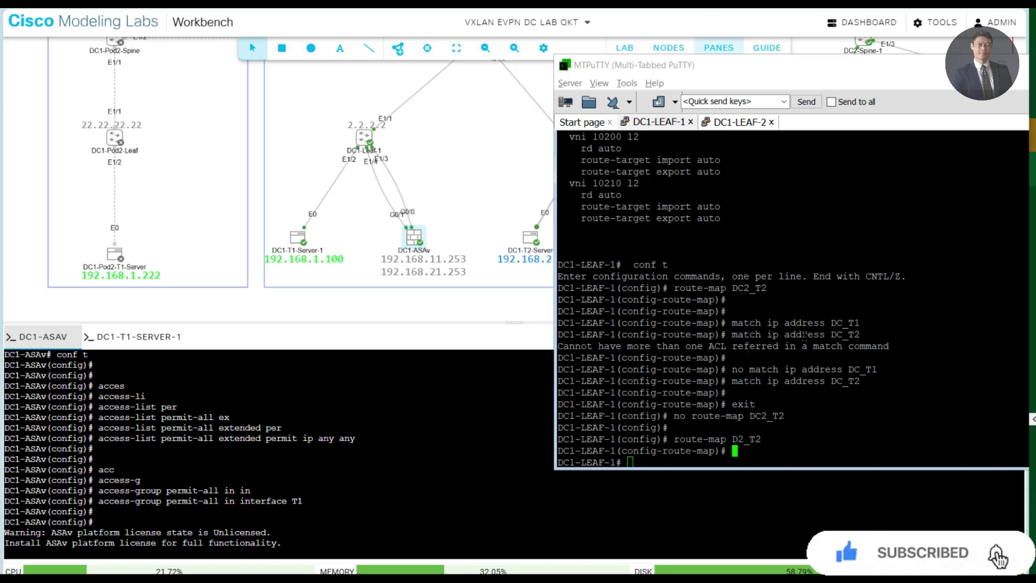
Match IP access list D2_T2 in the route map D2_T2 and exit to global configuration mode
{"action": "type", "text": "match ip address "}
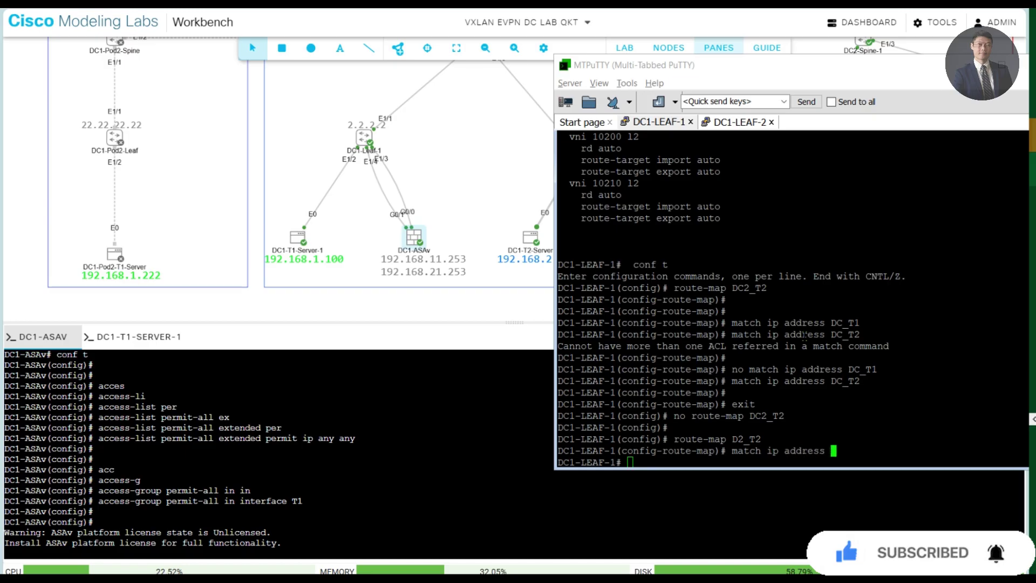
{"action": "type", "text": "D2_T2"}
{"action": "key", "text": "Return"}
{"action": "key", "text": "Return"}
{"action": "key", "text": "Return"}
{"action": "type", "text": "exit"}
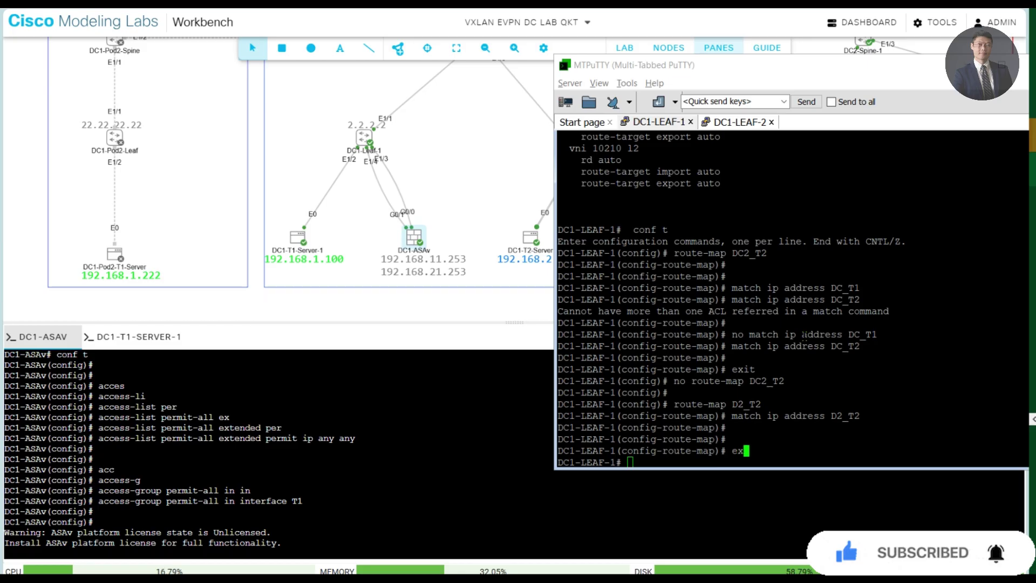
{"action": "key", "text": "Return"}
{"action": "key", "text": "Return"}
Create a route map named D2_T1 on DC1-LEAF-1 and have it match IP access list D2_T1
{"action": "type", "text": "route-map "}
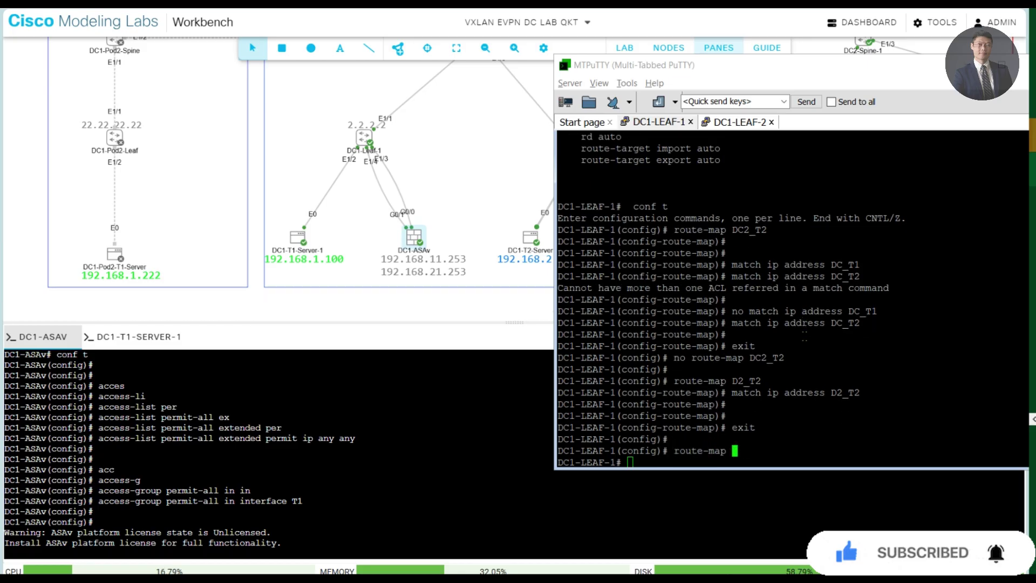
{"action": "type", "text": "D2"}
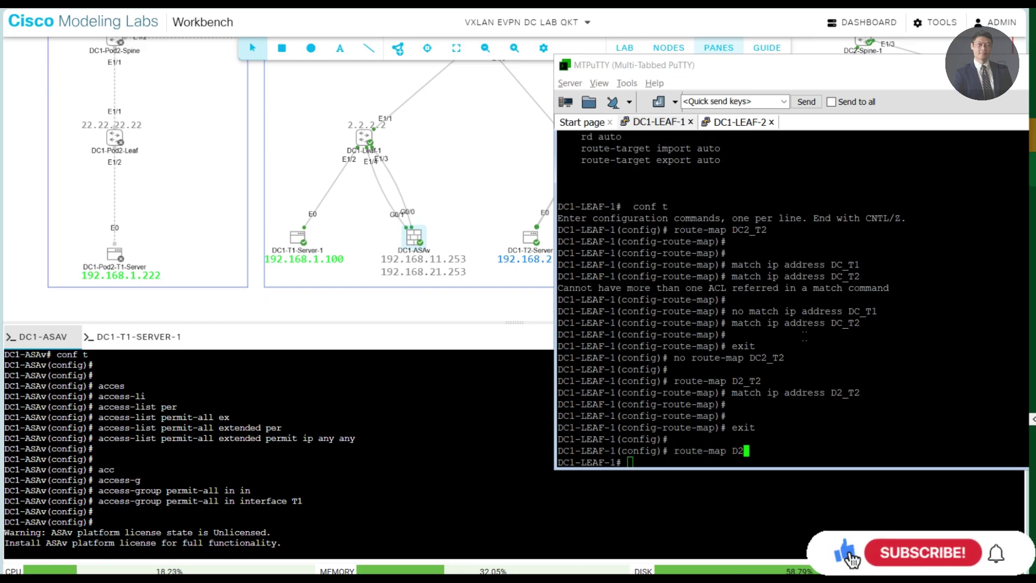
{"action": "type", "text": "_T1"}
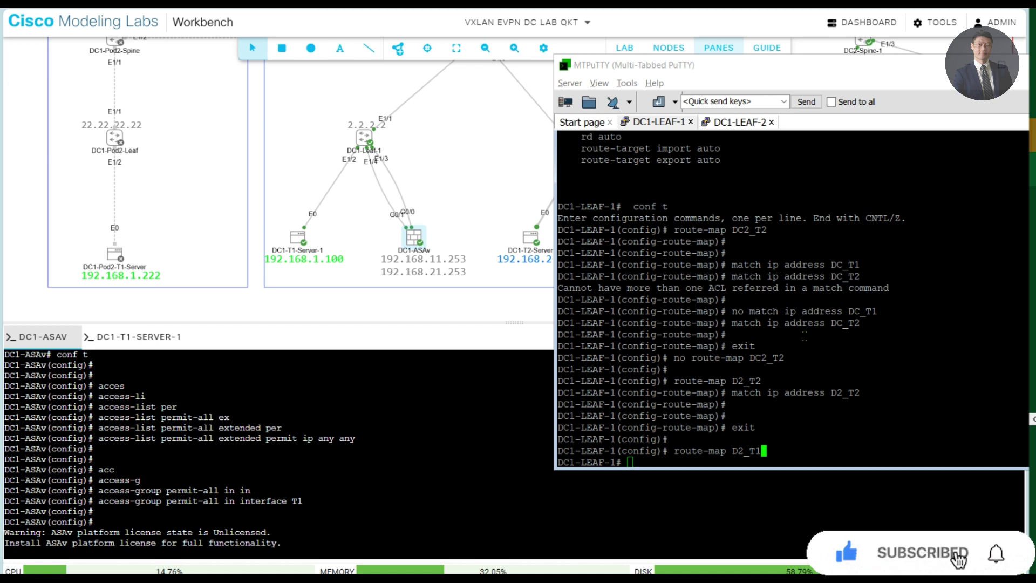
{"action": "key", "text": "Return"}
{"action": "type", "text": "match  "}
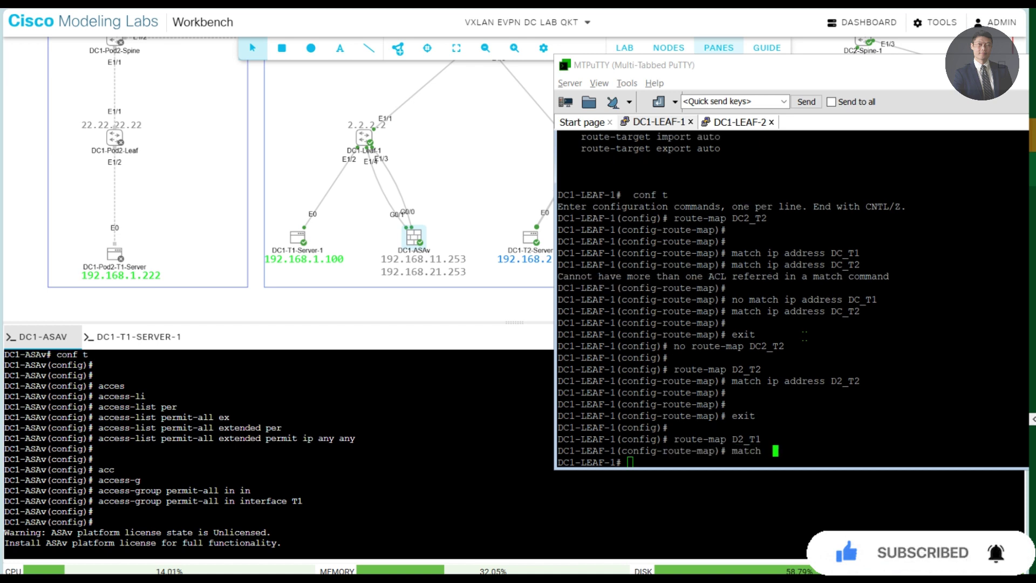
{"action": "type", "text": "ip address D2_T"}
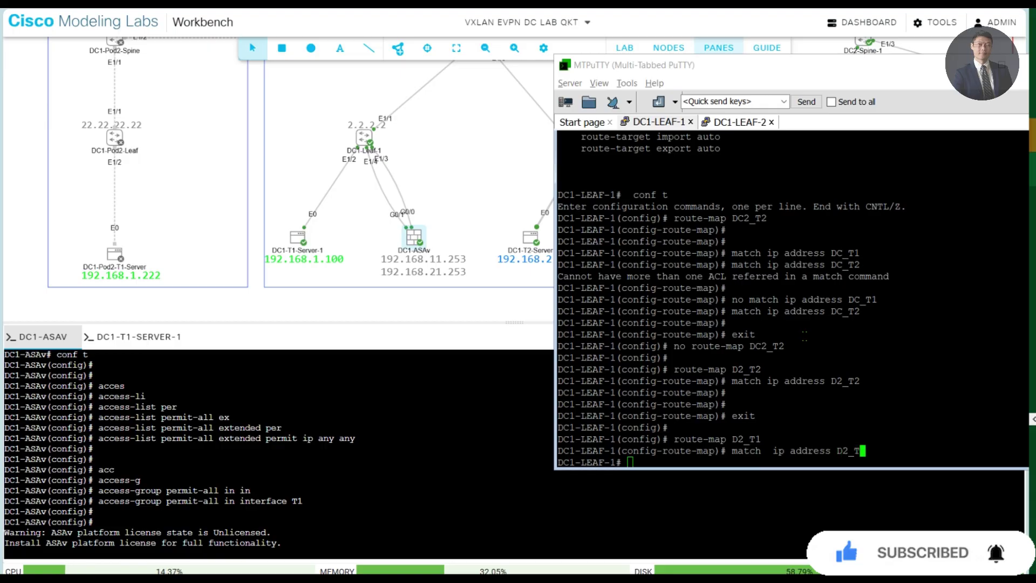
{"action": "type", "text": "1"}
{"action": "key", "text": "Return"}
{"action": "type", "text": "end"}
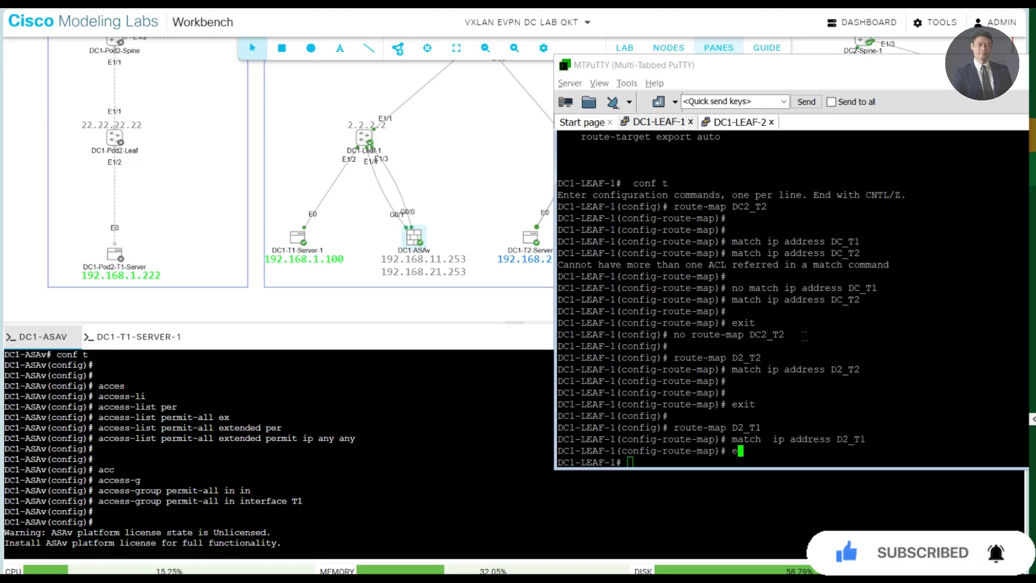
Leave configuration mode on DC1-LEAF-1 and display the configured route maps to check their match clauses
{"action": "key", "text": "Return"}
{"action": "type", "text": "show route-"}
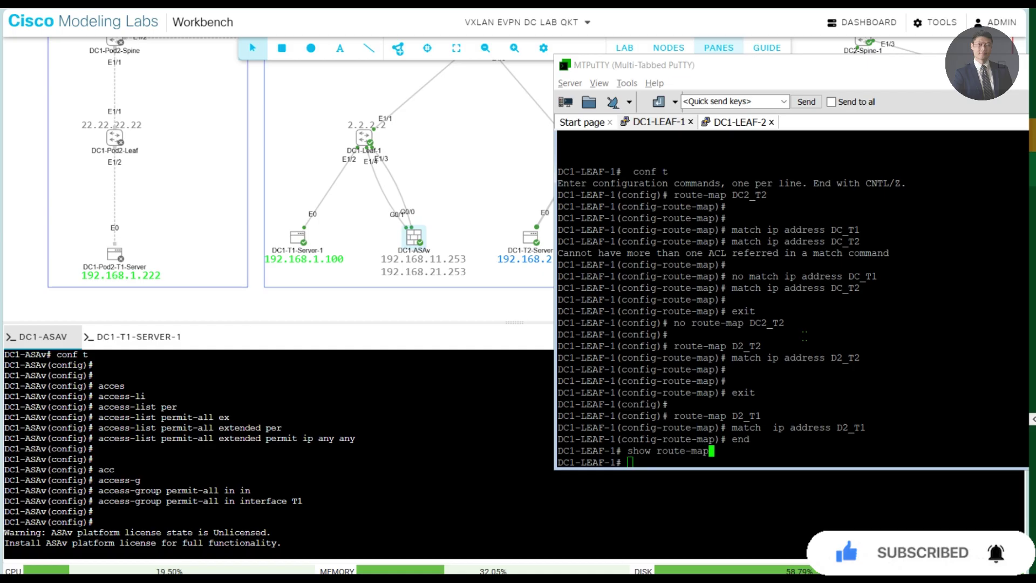
{"action": "type", "text": "map"}
{"action": "key", "text": "Return"}
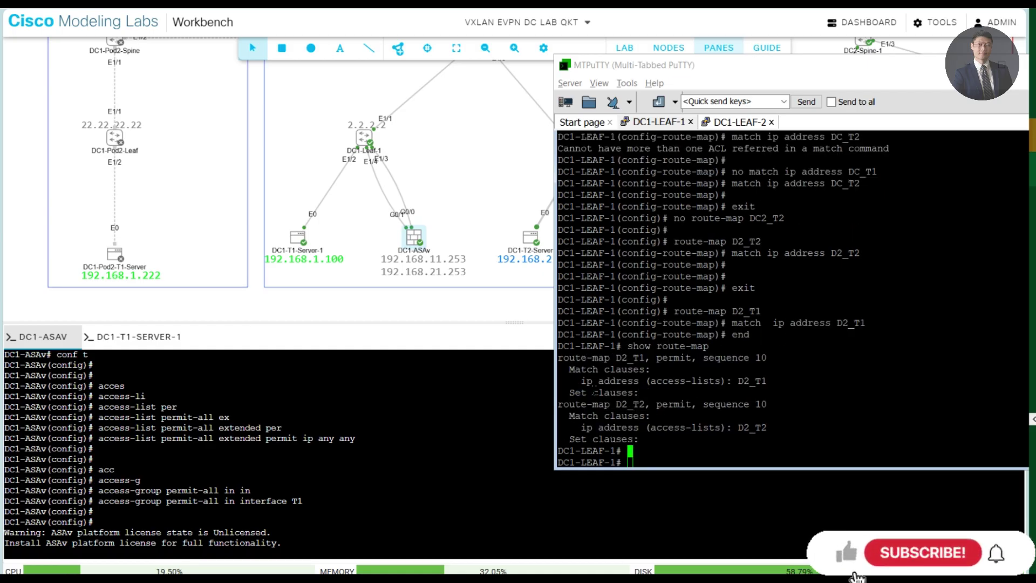
{"action": "left_click_drag", "start_coordinate": [581, 357], "coordinate": [757, 346]}
{"action": "left_click", "coordinate": [817, 425]}
{"action": "left_click", "coordinate": [817, 387]}
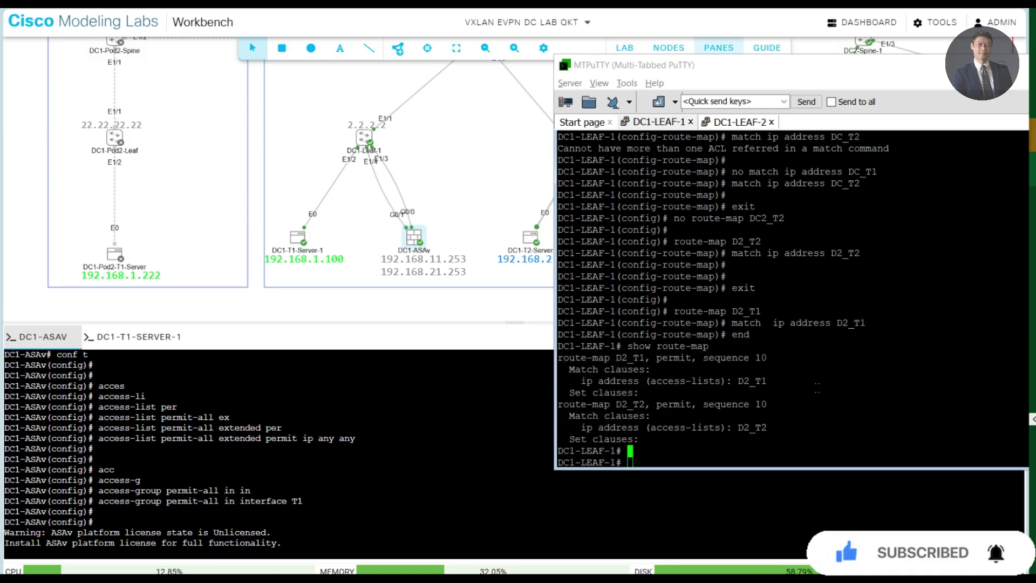
{"action": "key", "text": "Return"}
{"action": "key", "text": "Return"}
{"action": "key", "text": "Return"}
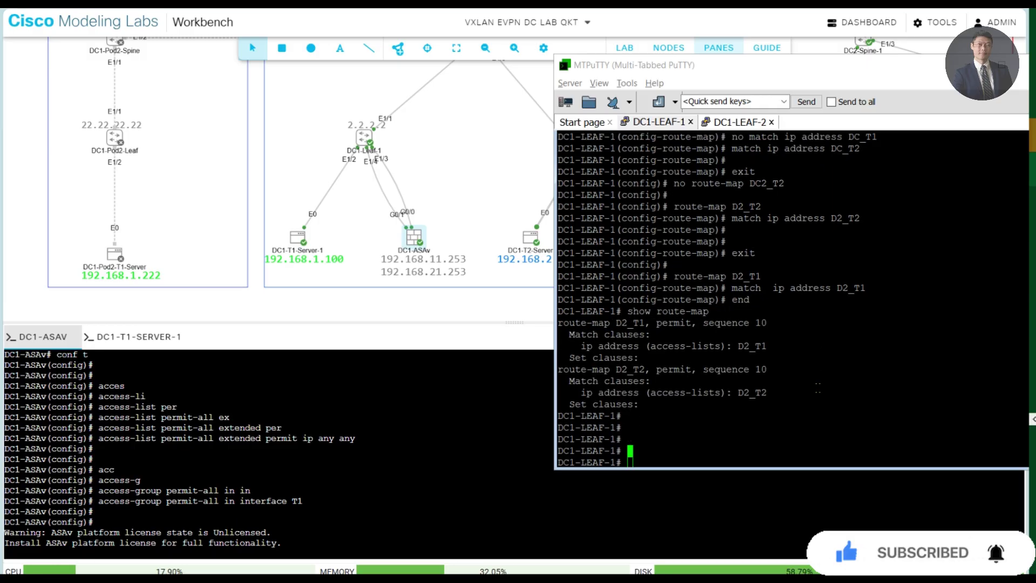
Display the running BGP configuration on DC1-LEAF-1 and compare the router bgp section with the lab topology
{"action": "type", "text": "co"}
{"action": "key", "text": "BackSpace"}
{"action": "key", "text": "BackSpace"}
{"action": "type", "text": "show run bgp"}
{"action": "key", "text": "Return"}
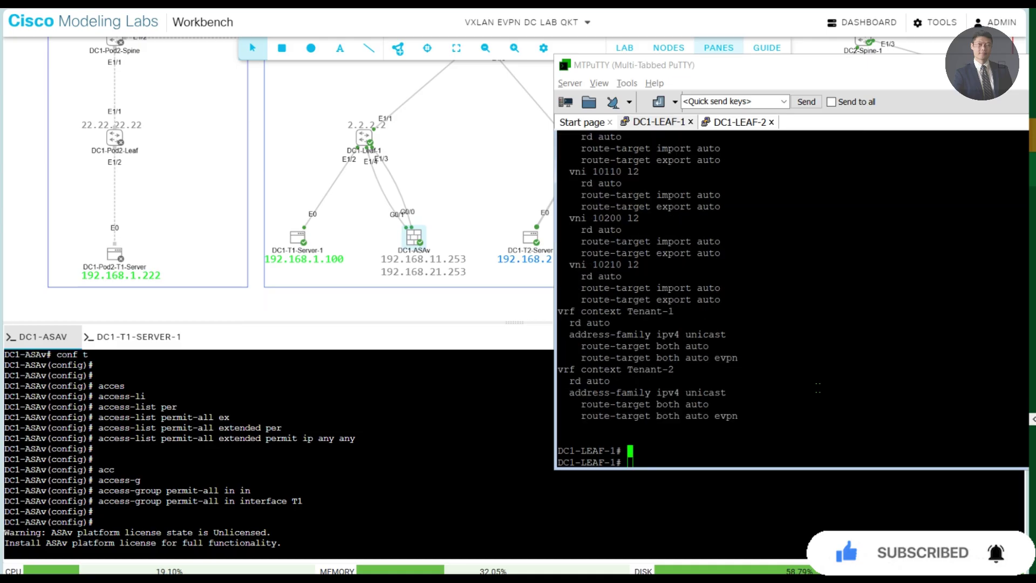
{"action": "scroll", "coordinate": [701, 270], "scroll_direction": "up", "scroll_amount": 5}
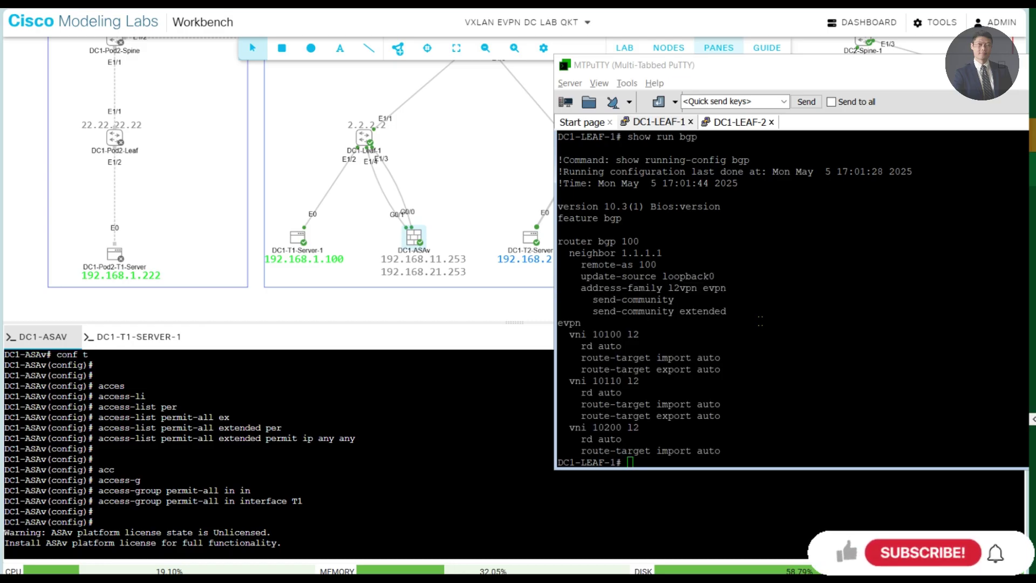
{"action": "left_click_drag", "start_coordinate": [728, 313], "coordinate": [558, 241]}
{"action": "left_click", "coordinate": [712, 258]}
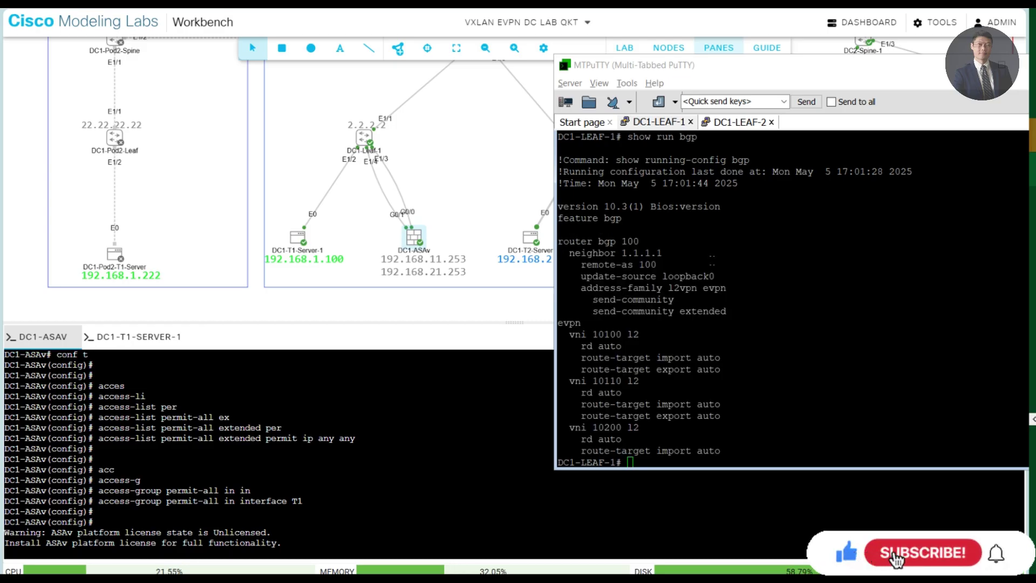
{"action": "left_click_drag", "start_coordinate": [474, 150], "coordinate": [457, 208]}
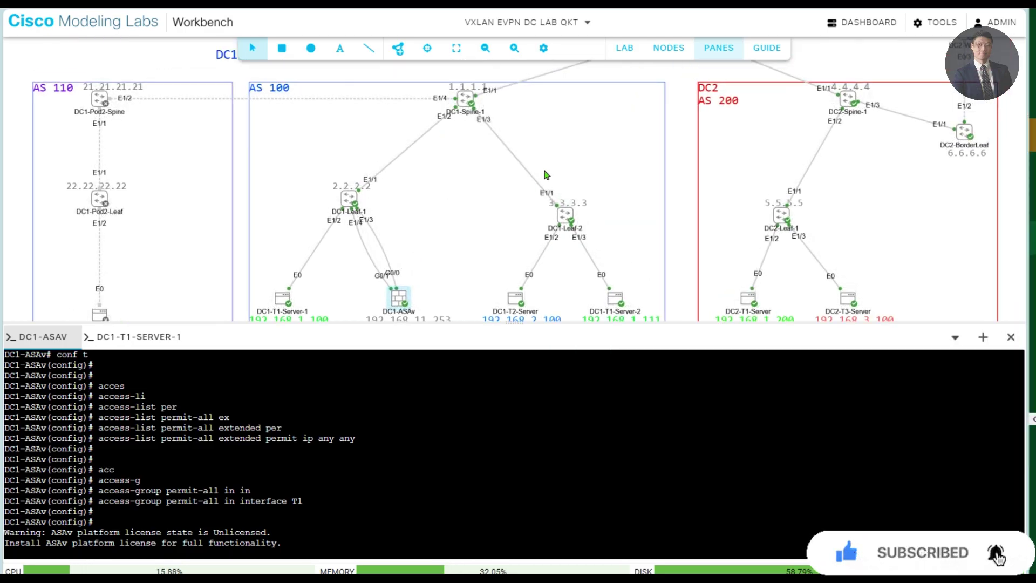
Switch back to MTPuTTY and enter BGP 100 router configuration on DC1-LEAF-1
{"action": "key", "text": "alt+Tab"}
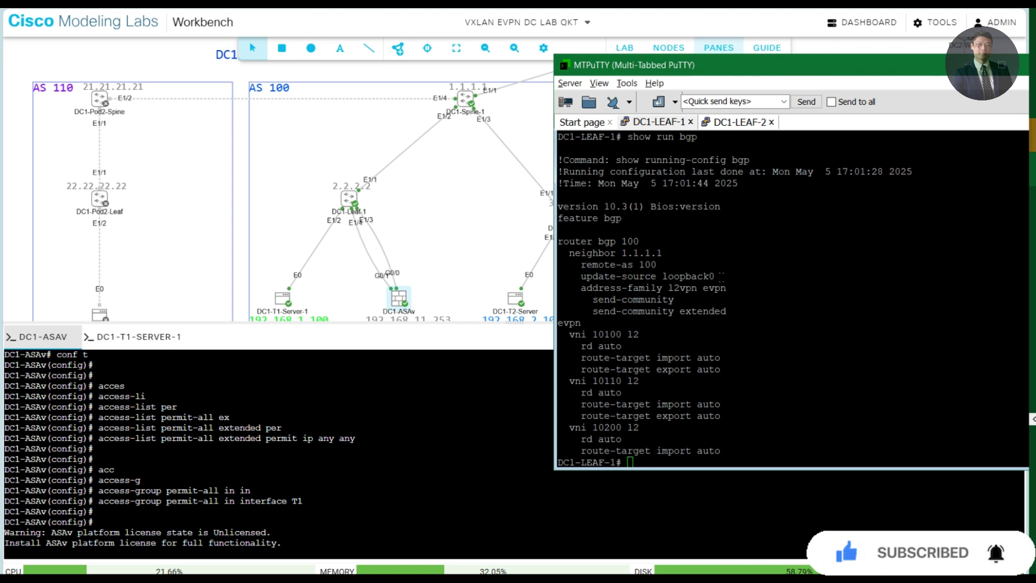
{"action": "type", "text": "conf t"}
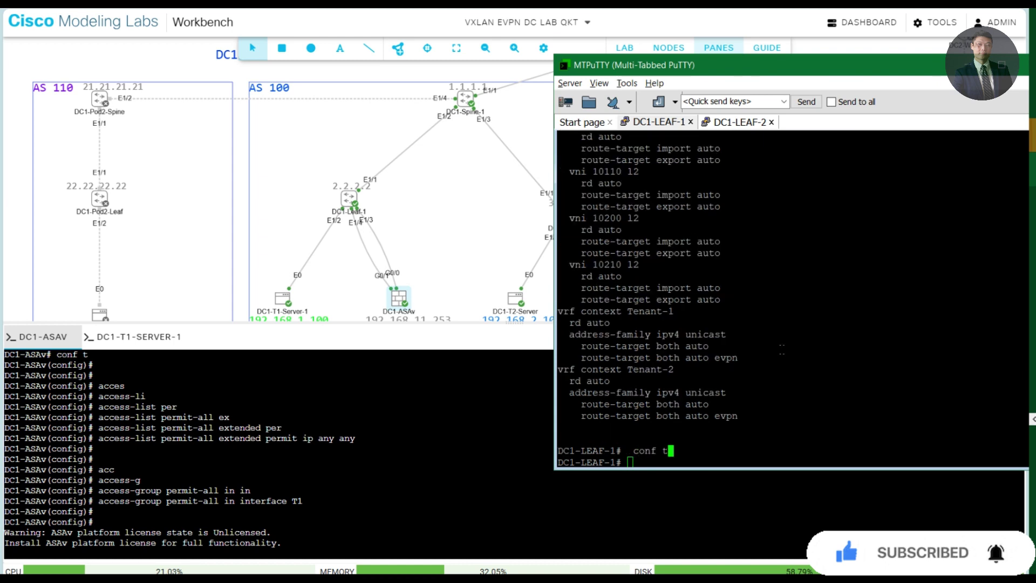
{"action": "key", "text": "Return"}
{"action": "type", "text": "router bg"}
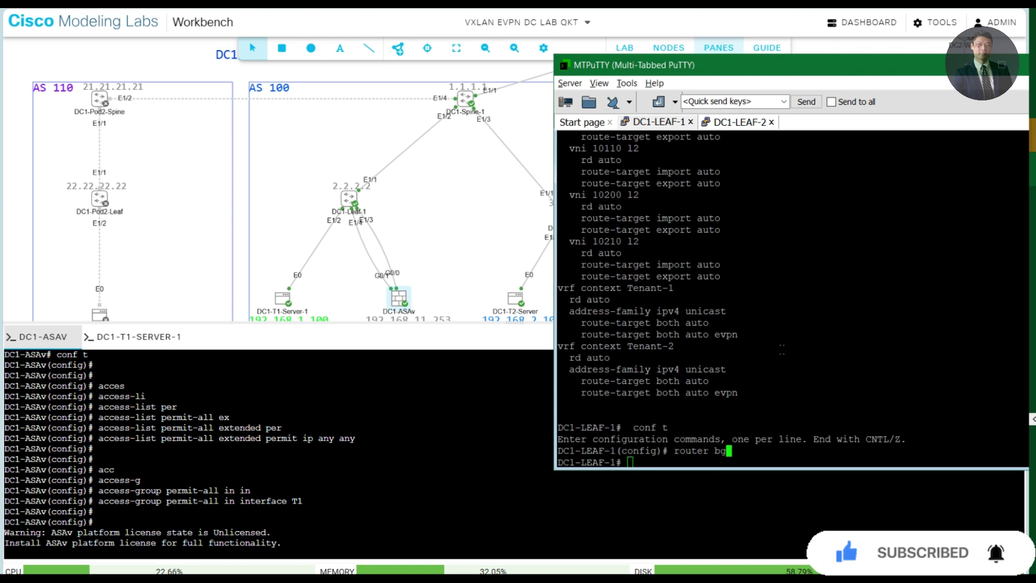
{"action": "type", "text": "p 100"}
{"action": "key", "text": "Return"}
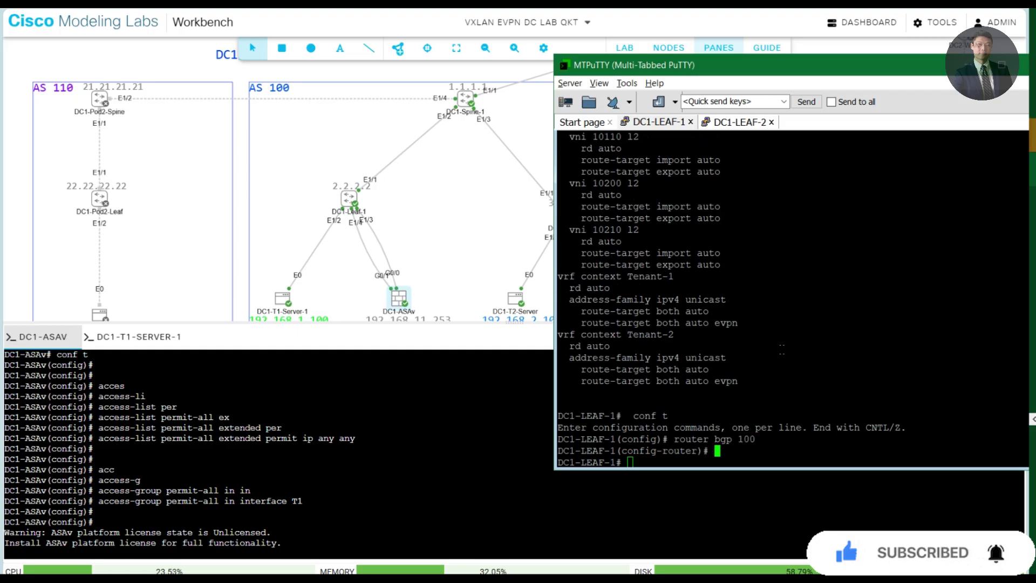
Enter VRF tenant-1 under BGP 100 and open its IPv4 unicast address family
{"action": "type", "text": "vrf t"}
{"action": "key", "text": "Tab"}
{"action": "type", "text": "enant-1"}
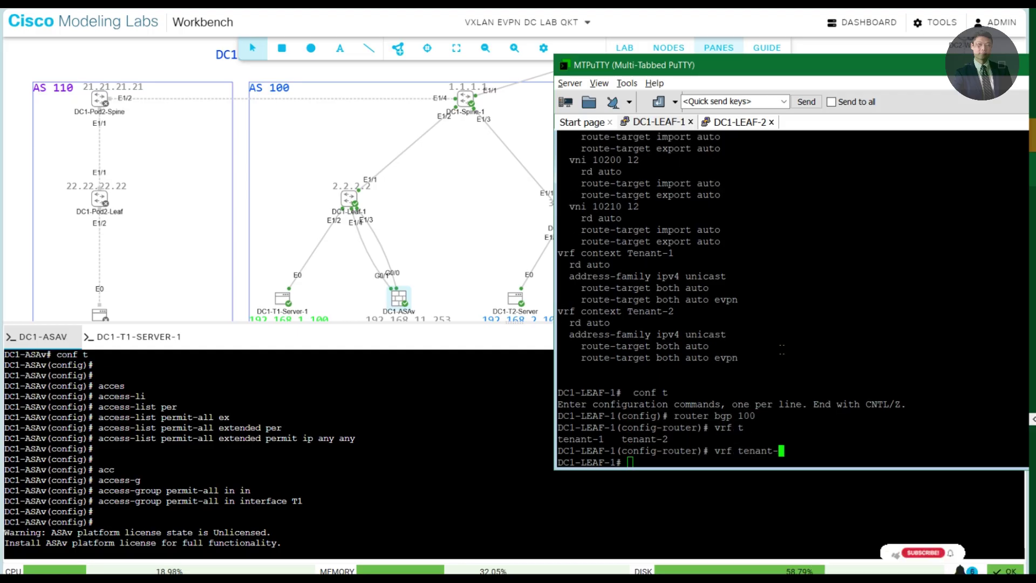
{"action": "key", "text": "Return"}
{"action": "key", "text": "Return"}
{"action": "type", "text": "ad"}
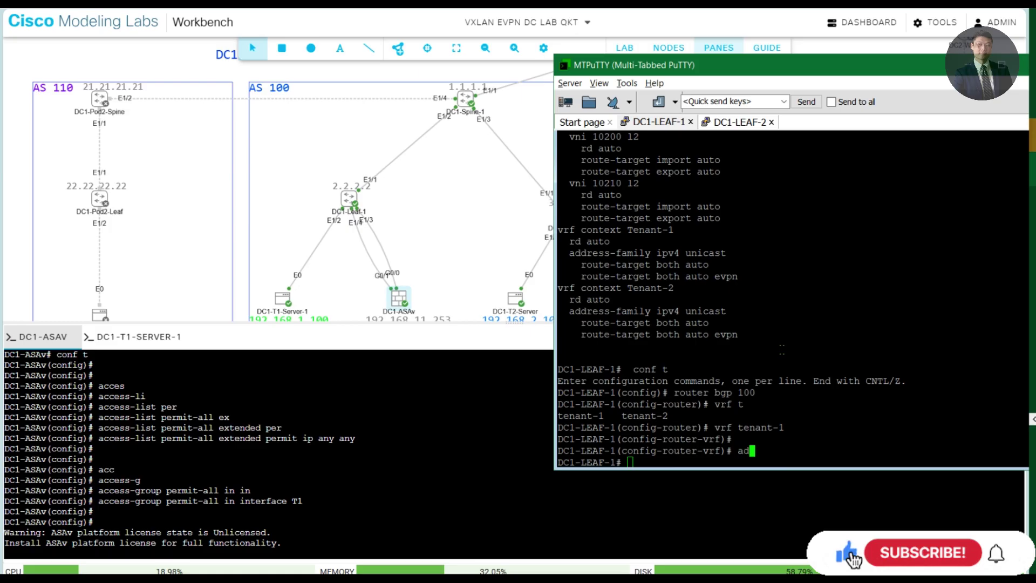
{"action": "type", "text": "dress-family ipv4 unicast"}
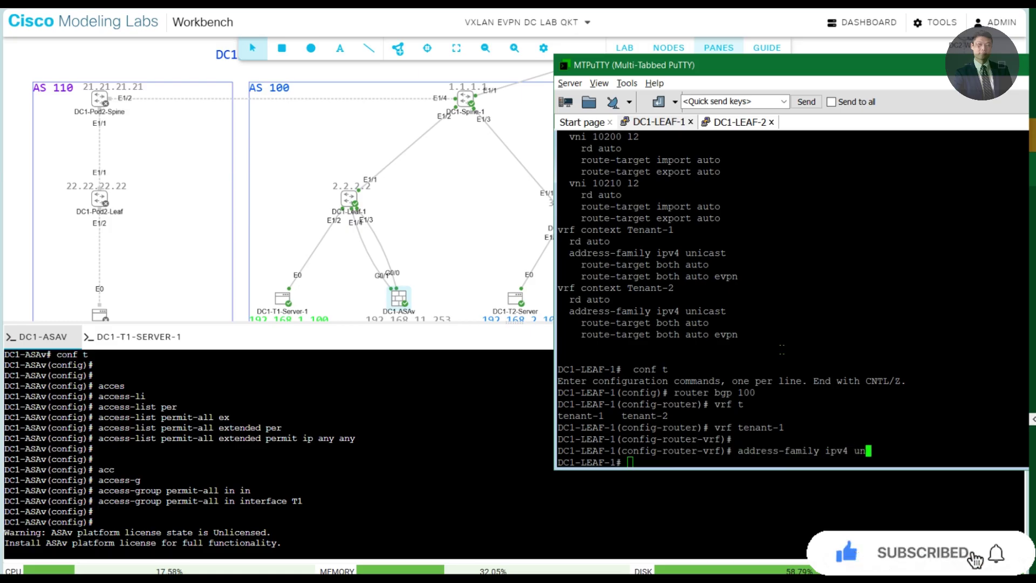
{"action": "key", "text": "Return"}
{"action": "key", "text": "Return"}
Redistribute static routes in tenant-1 through route map D2_T2 and end the configuration session
{"action": "type", "text": "red"}
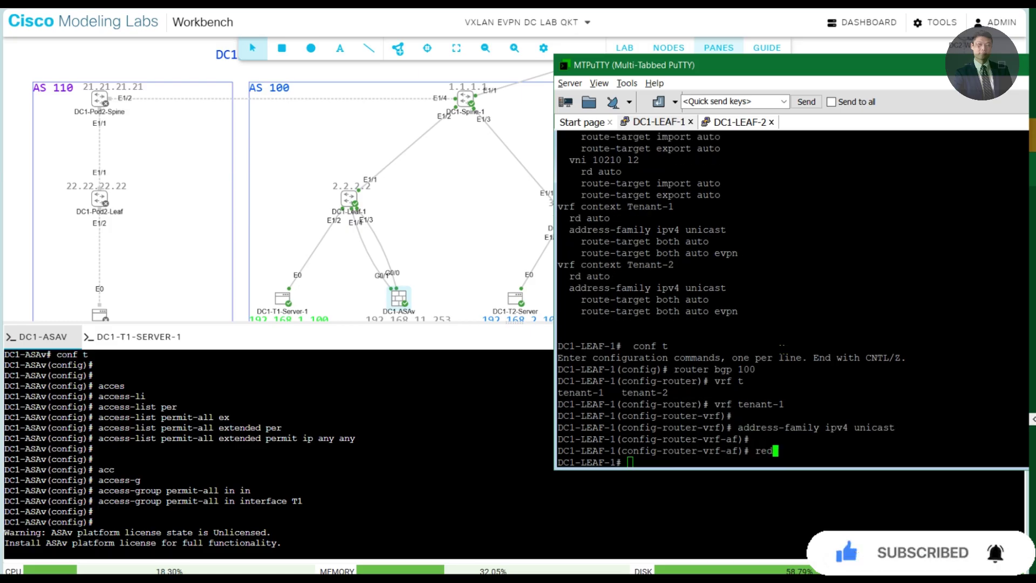
{"action": "type", "text": "istribute static route-map ?"}
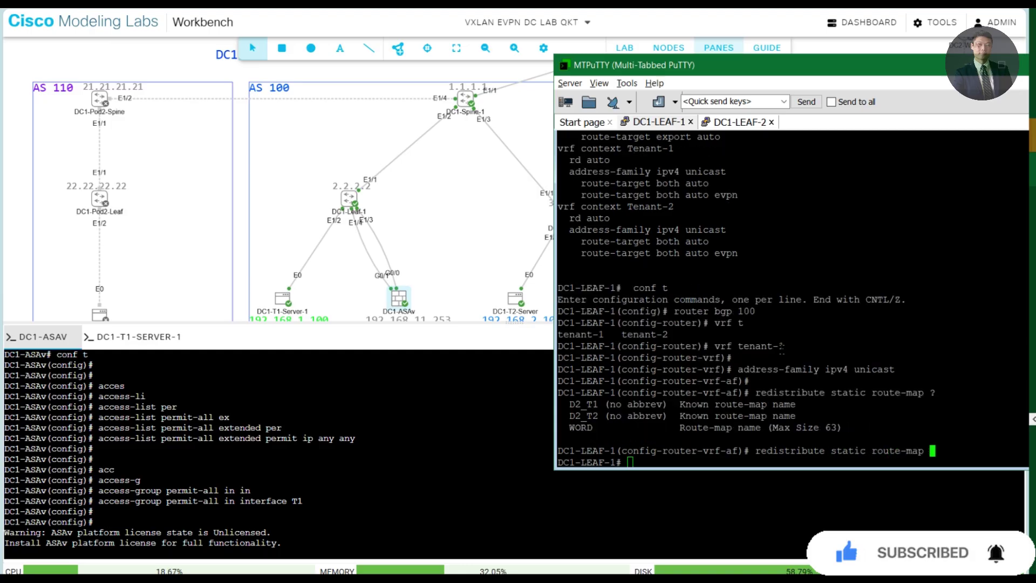
{"action": "double_click", "coordinate": [583, 415]}
{"action": "right_click", "coordinate": [587, 416]}
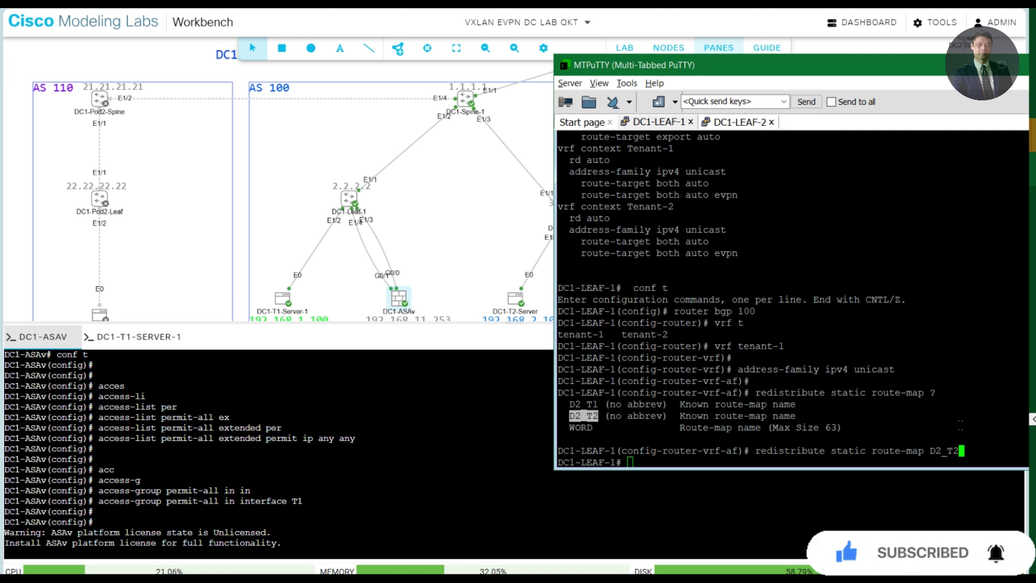
{"action": "key", "text": "Return"}
{"action": "key", "text": "Return"}
{"action": "key", "text": "Return"}
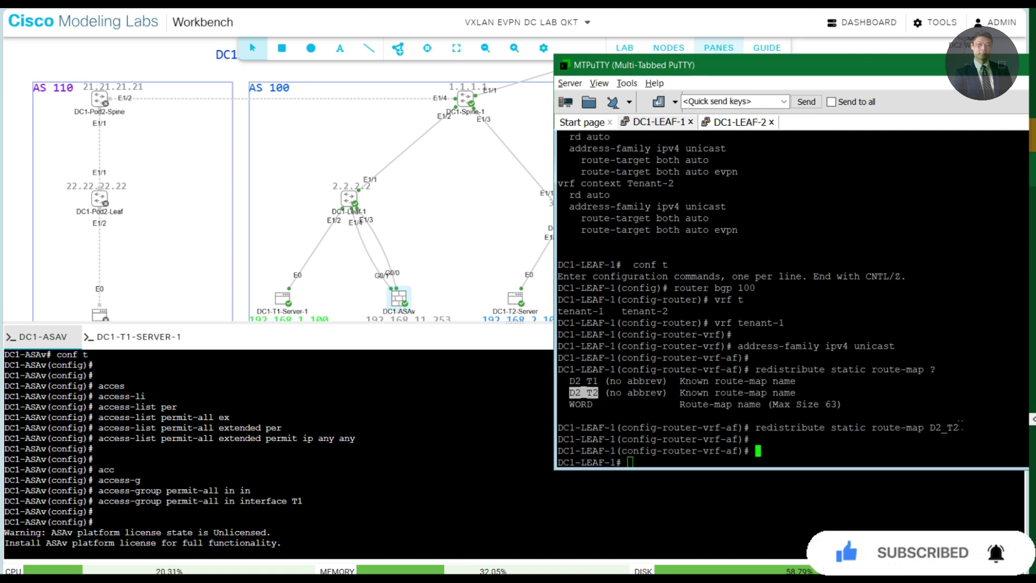
{"action": "type", "text": "end"}
{"action": "key", "text": "Return"}
Re-enter global configuration mode on DC1-LEAF-1 and open the BGP 100 router configuration
{"action": "type", "text": "co"}
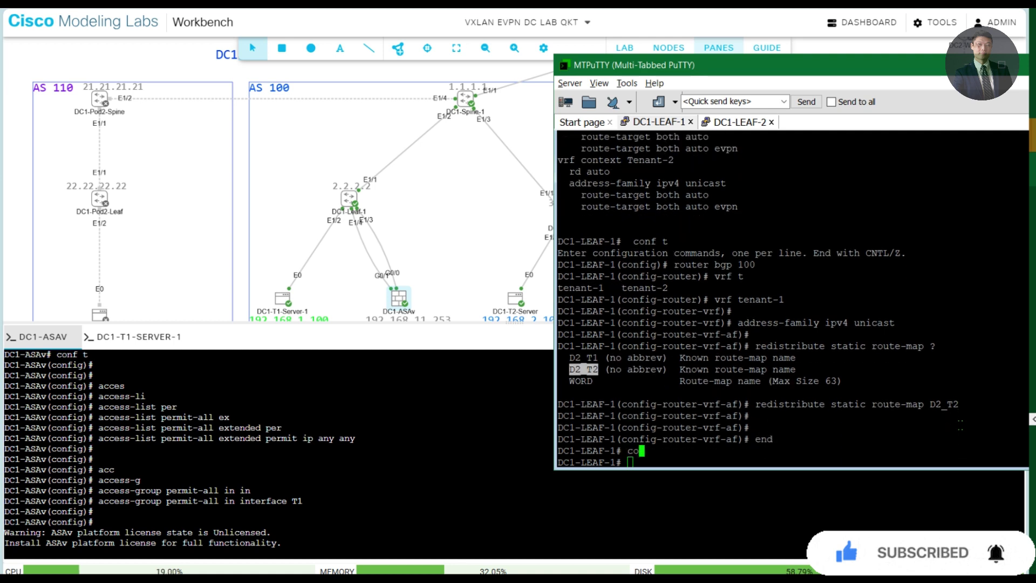
{"action": "type", "text": "nf t"}
{"action": "key", "text": "Return"}
{"action": "type", "text": "router bgp 10"}
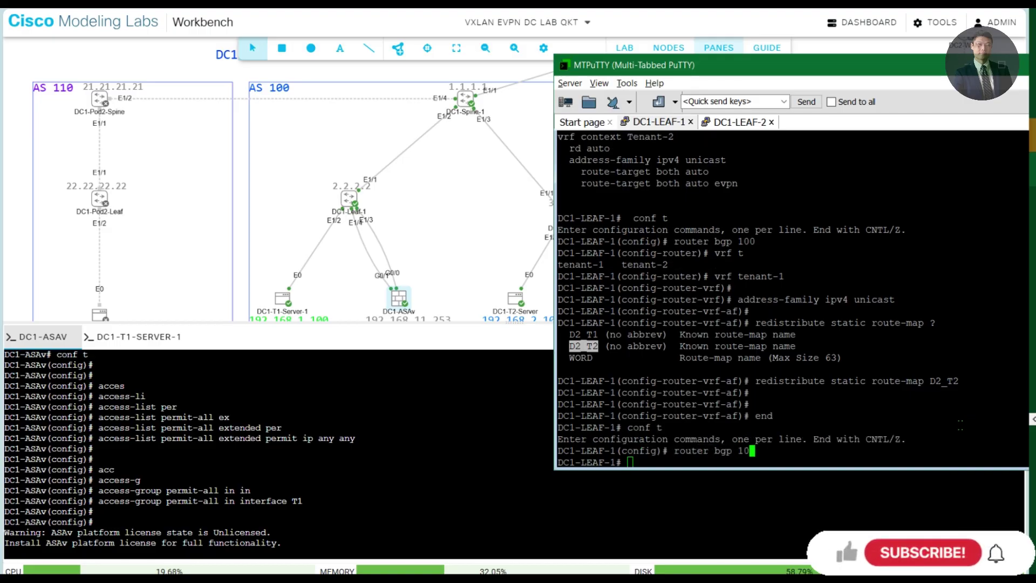
{"action": "type", "text": "0"}
{"action": "key", "text": "Return"}
Enter VRF tenant-2 under BGP 100
{"action": "type", "text": "v"}
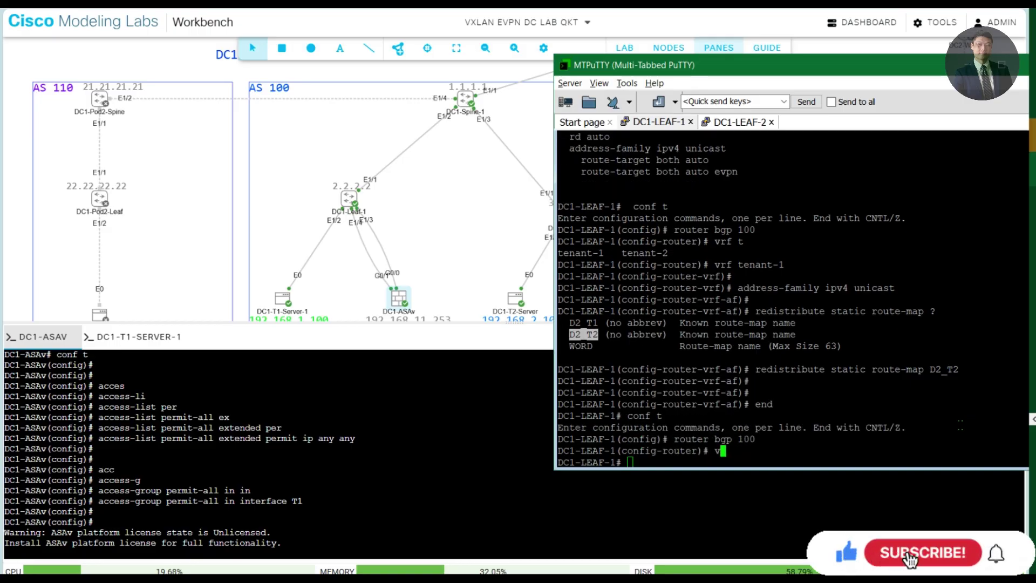
{"action": "type", "text": "rf t"}
{"action": "key", "text": "Tab"}
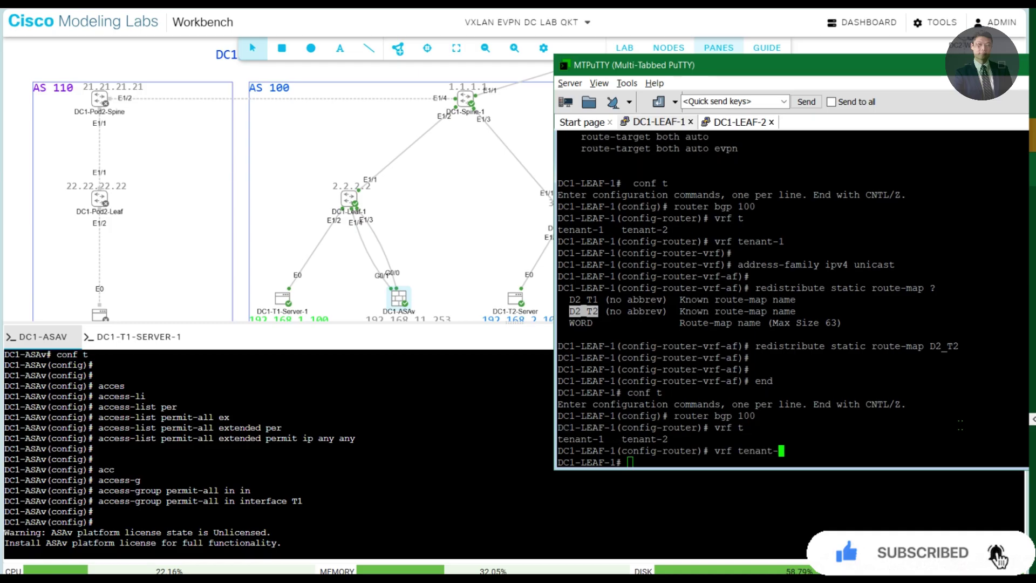
{"action": "type", "text": "2"}
{"action": "key", "text": "Return"}
{"action": "key", "text": "Return"}
{"action": "key", "text": "Return"}
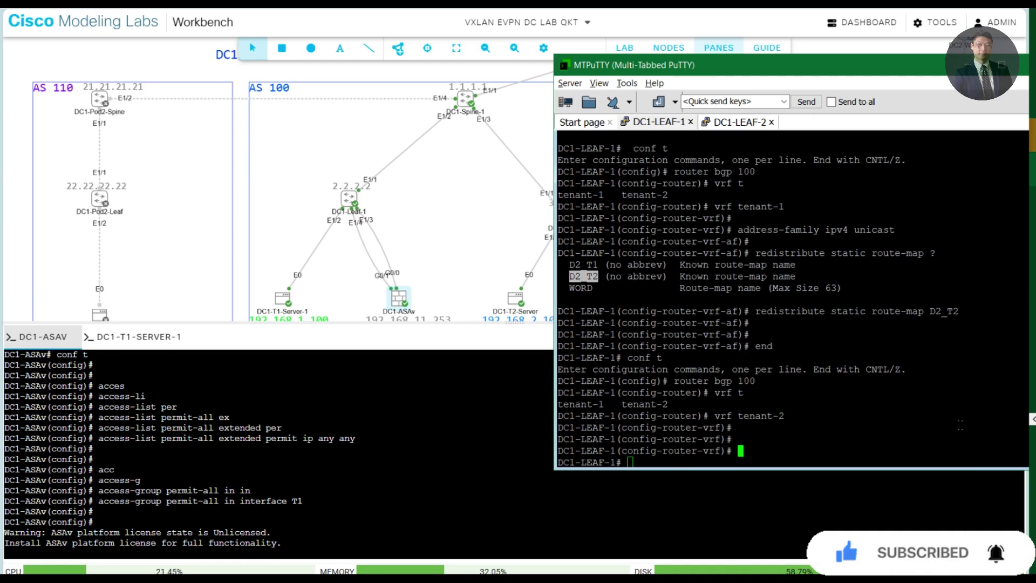
Open the IPv4 unicast address family for VRF tenant-2
{"action": "type", "text": "ad"}
{"action": "key", "text": "Tab"}
{"action": "type", "text": "ipv4"}
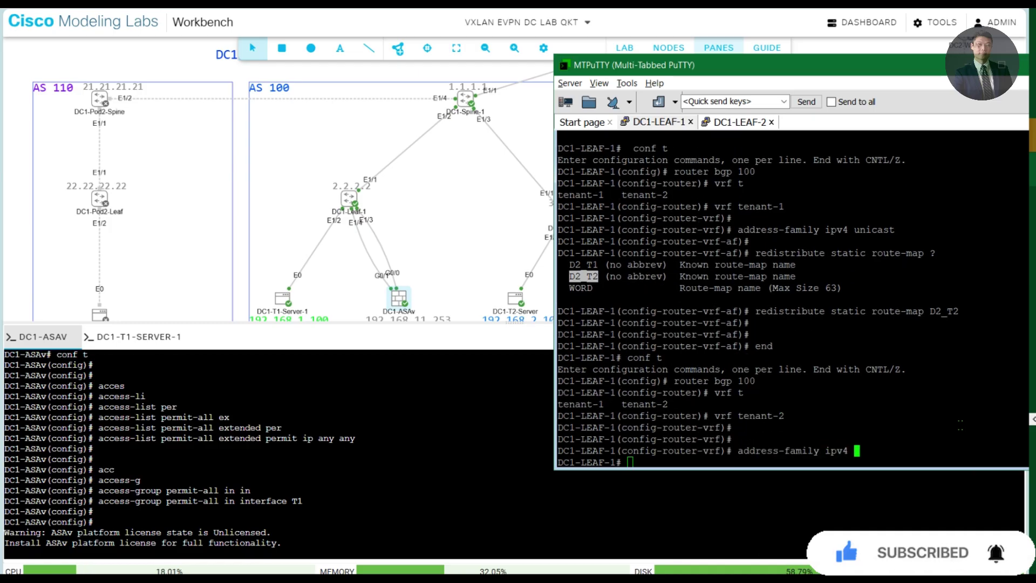
{"action": "type", "text": " uni"}
{"action": "key", "text": "Tab"}
{"action": "key", "text": "Return"}
{"action": "key", "text": "Return"}
{"action": "key", "text": "Return"}
Redistribute static routes in tenant-2 through route map D2_T1 and end the configuration session
{"action": "type", "text": "r"}
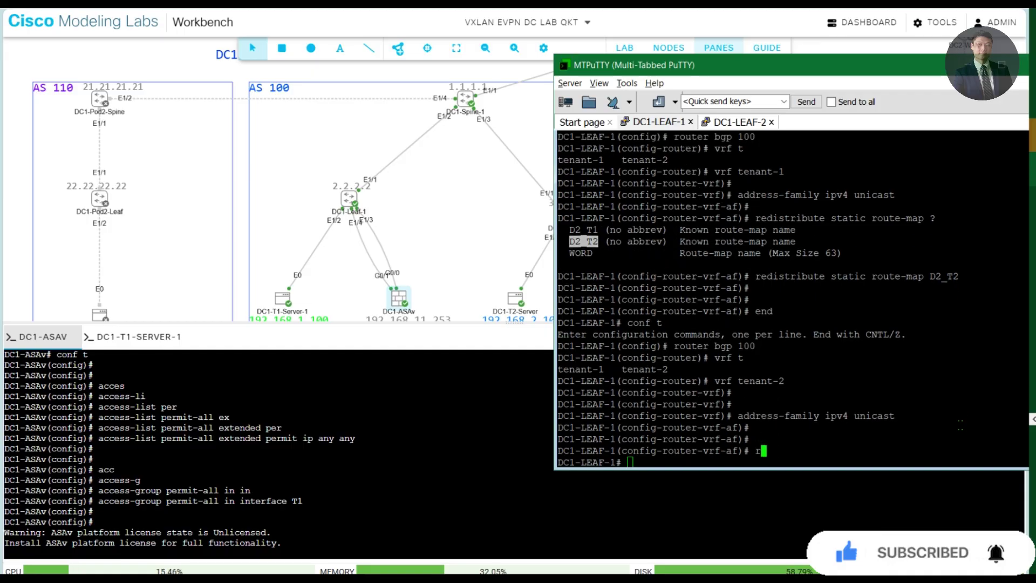
{"action": "type", "text": "edis"}
{"action": "key", "text": "Tab"}
{"action": "type", "text": "st"}
{"action": "key", "text": "Tab"}
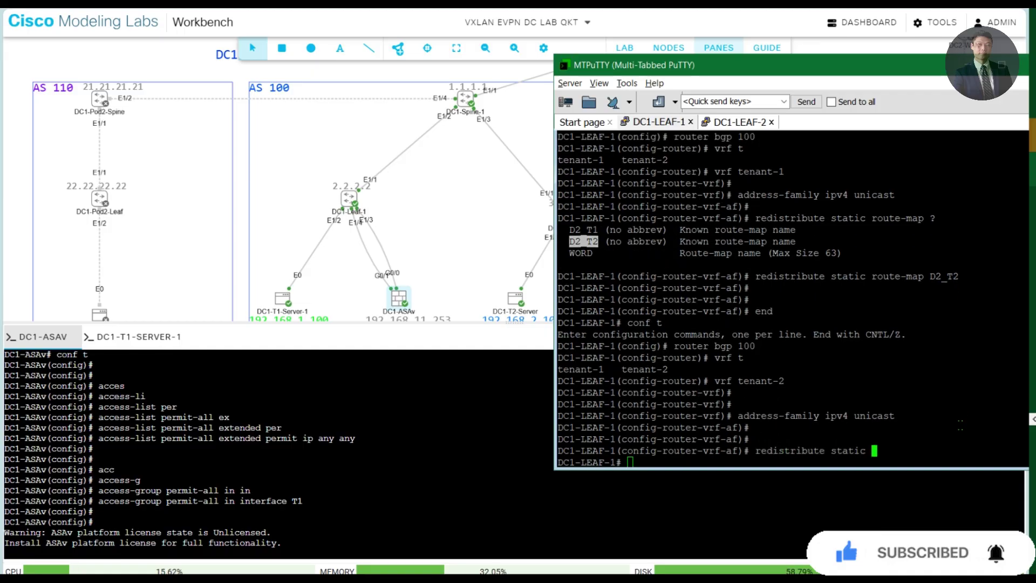
{"action": "type", "text": "route"}
{"action": "key", "text": "Tab"}
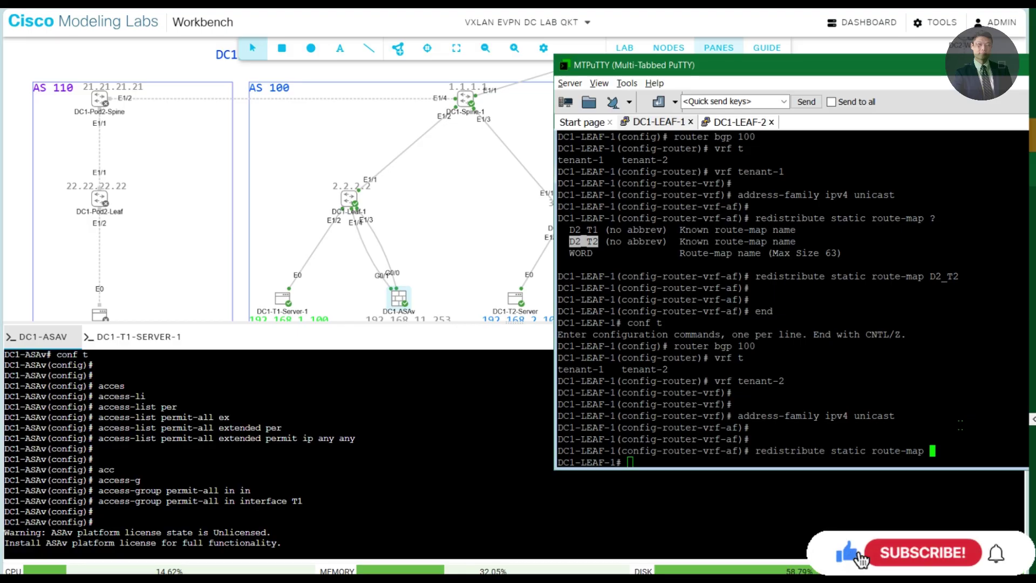
{"action": "type", "text": "?"}
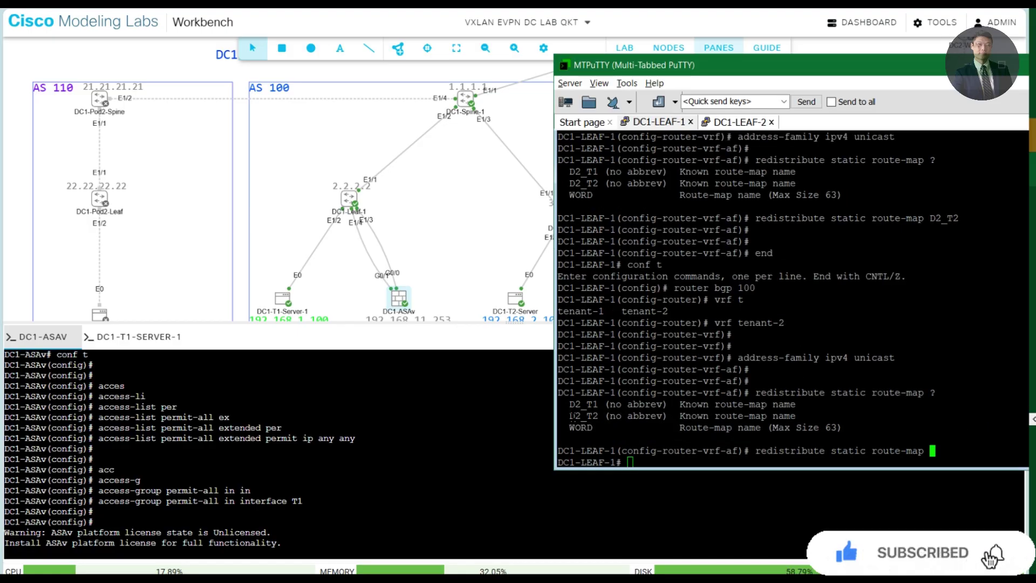
{"action": "double_click", "coordinate": [574, 416]}
{"action": "right_click", "coordinate": [573, 416]}
{"action": "key", "text": "BackSpace"}
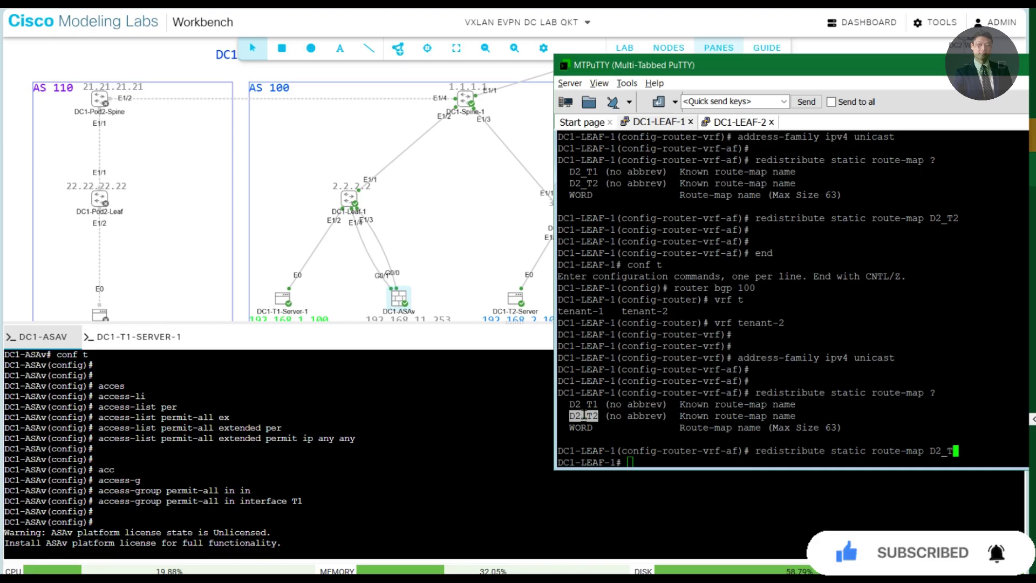
{"action": "type", "text": "1"}
{"action": "key", "text": "Return"}
{"action": "key", "text": "Return"}
{"action": "type", "text": "end"}
{"action": "key", "text": "Return"}
{"action": "key", "text": "Return"}
{"action": "key", "text": "Return"}
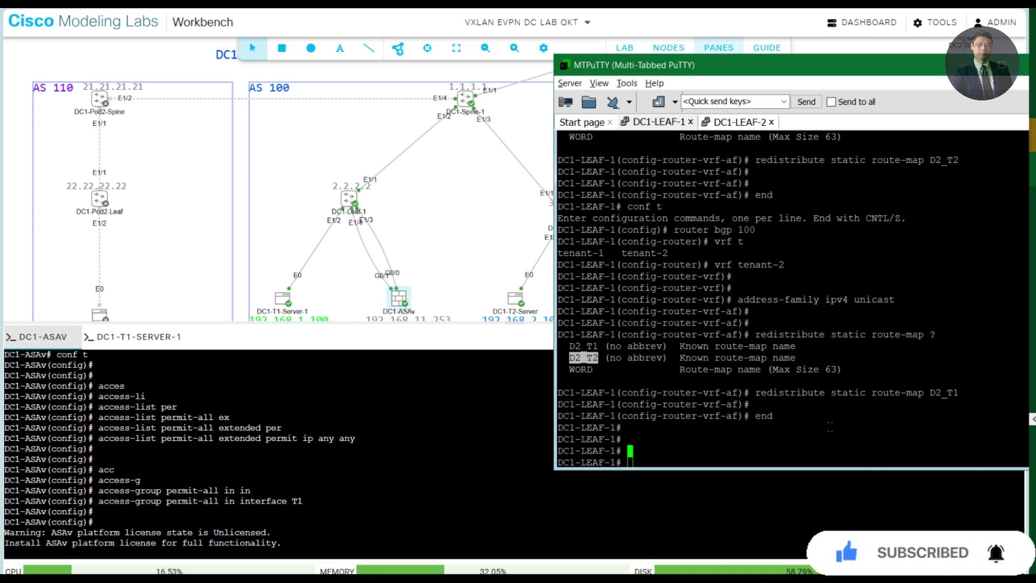
Display the running BGP configuration on DC1-LEAF-1 and check the static redistribution under both tenant VRFs
{"action": "key", "text": "Return"}
{"action": "key", "text": "Return"}
{"action": "type", "text": "show run "}
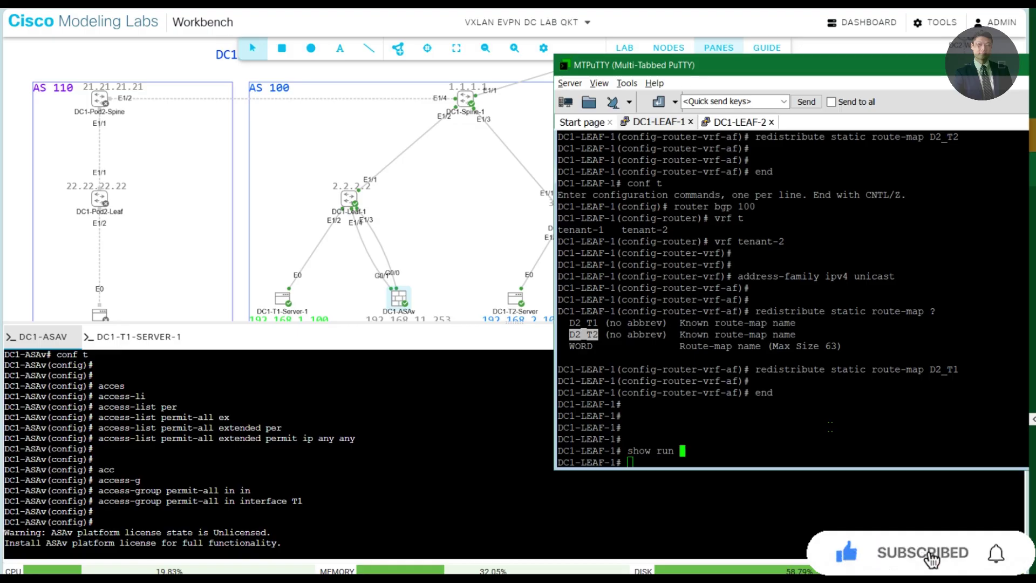
{"action": "type", "text": "bgp"}
{"action": "key", "text": "Return"}
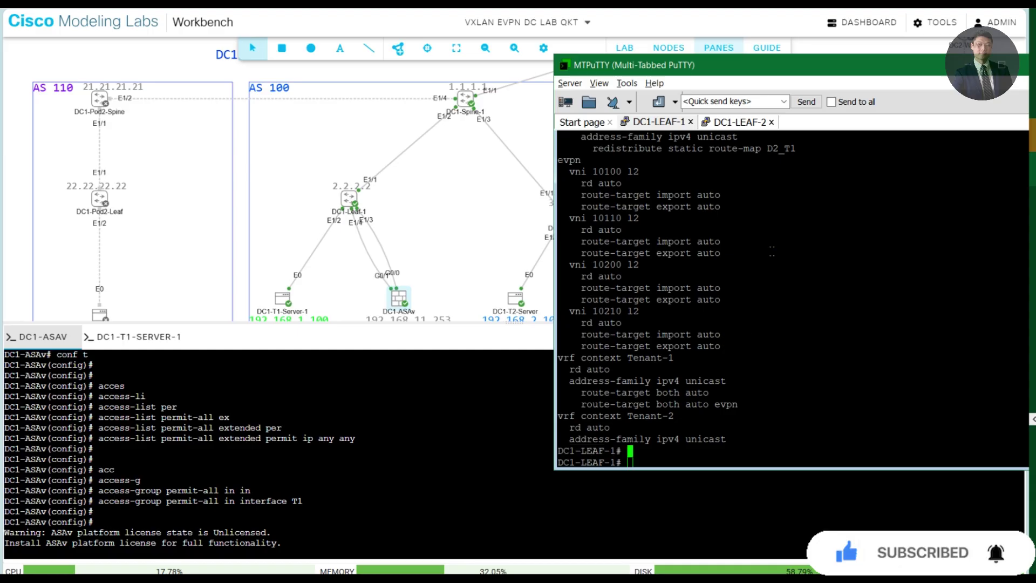
{"action": "scroll", "coordinate": [793, 297], "scroll_direction": "up", "scroll_amount": 5}
{"action": "left_click_drag", "start_coordinate": [832, 337], "coordinate": [564, 194]}
{"action": "left_click", "coordinate": [834, 246]}
{"action": "left_click_drag", "start_coordinate": [834, 328], "coordinate": [758, 194]}
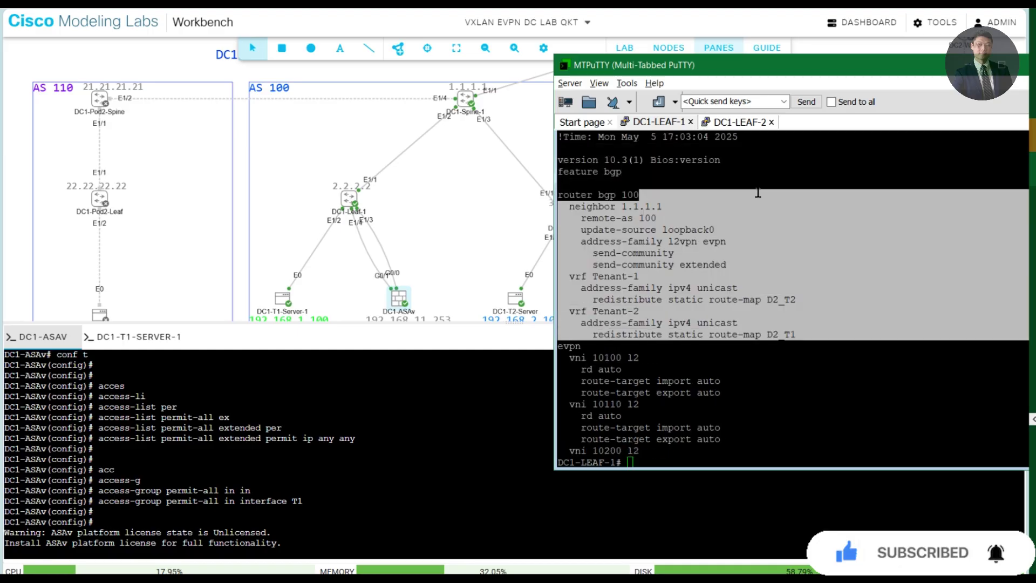
{"action": "left_click", "coordinate": [896, 249]}
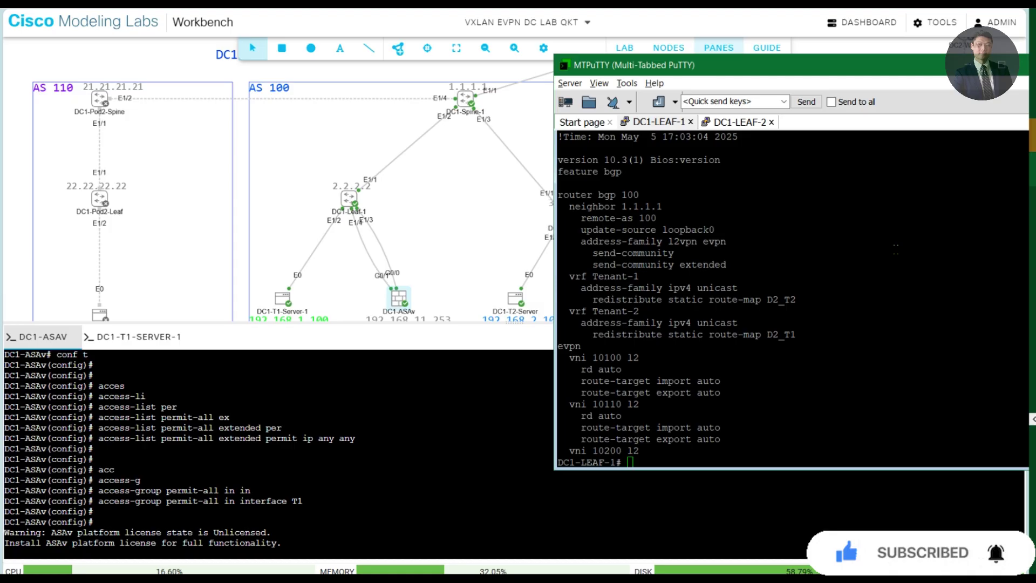
{"action": "left_click_drag", "start_coordinate": [834, 337], "coordinate": [758, 194]}
{"action": "left_click", "coordinate": [781, 246]}
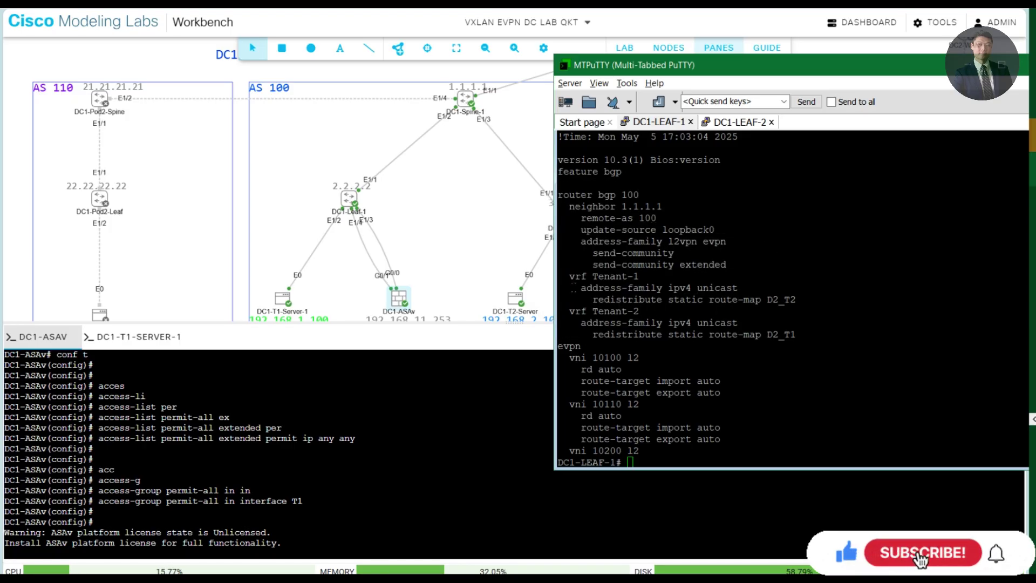
{"action": "left_click", "coordinate": [481, 211]}
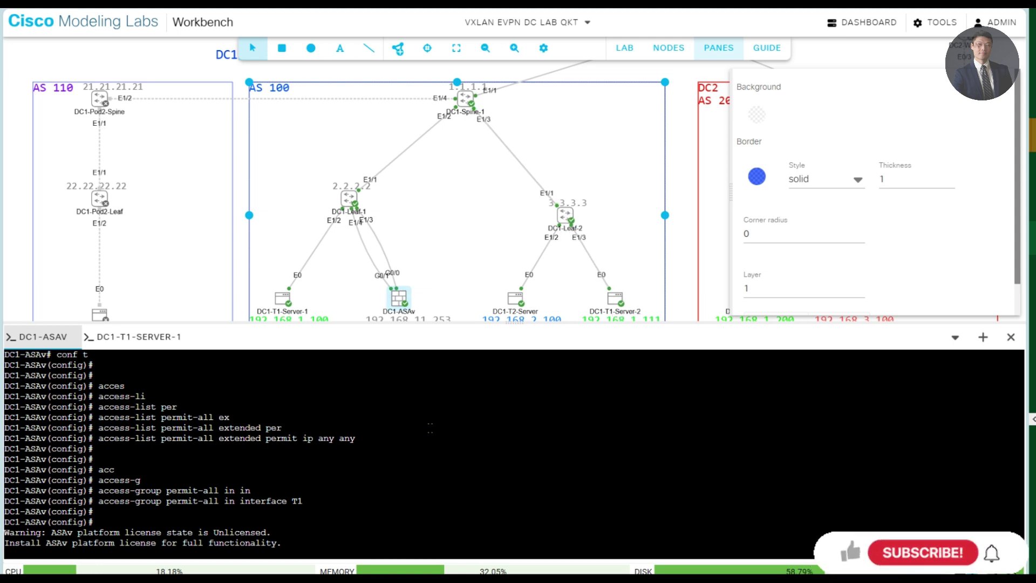
{"action": "key", "text": "alt+Tab"}
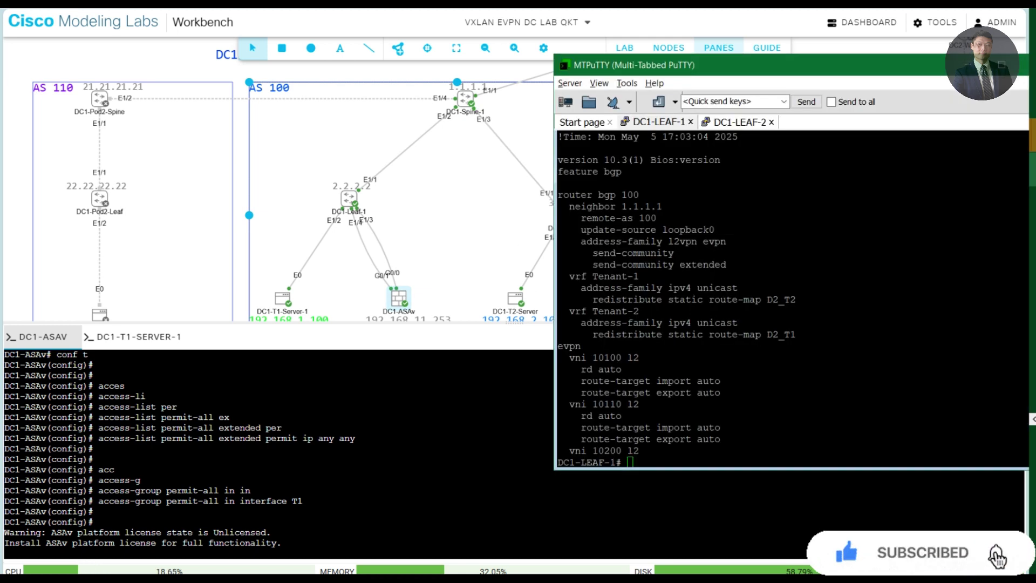
On DC1-LEAF-2, display the route to 192.168.2.0 in VRF tenant-1 and examine its next hop and encapsulation
{"action": "left_click", "coordinate": [737, 121]}
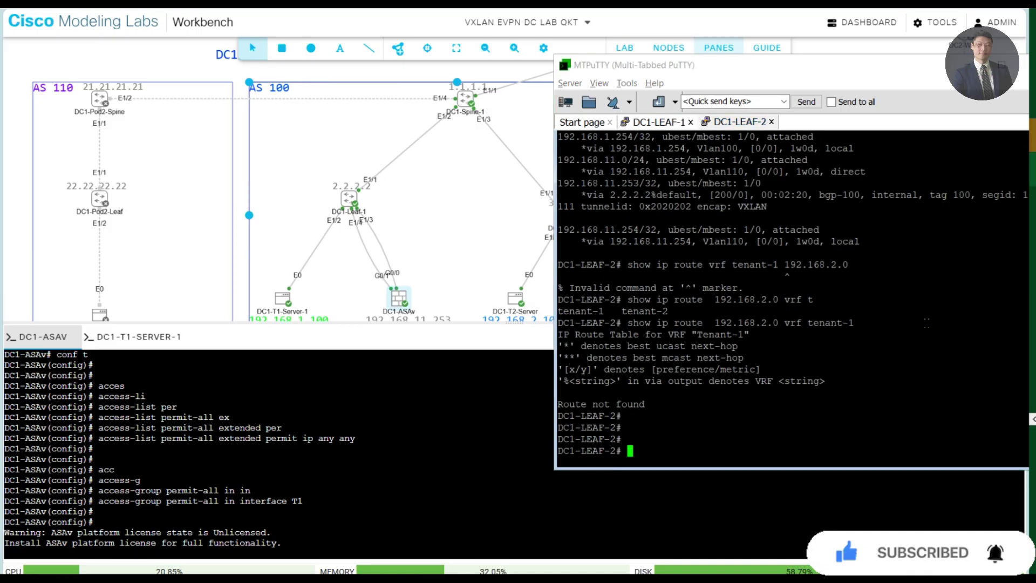
{"action": "type", "text": "show ip route  192.168.2.0 vrf tenant-1"}
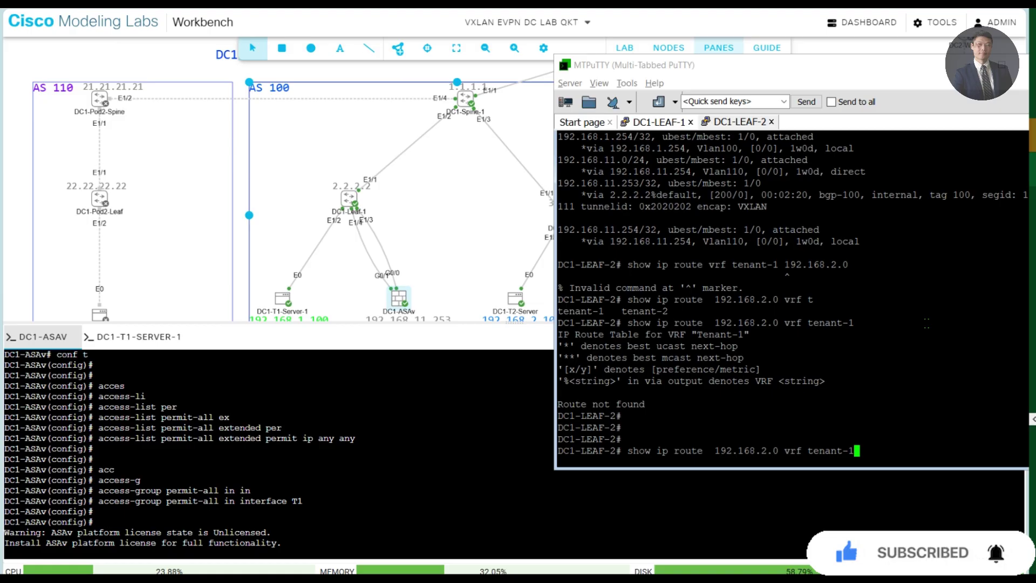
{"action": "key", "text": "Return"}
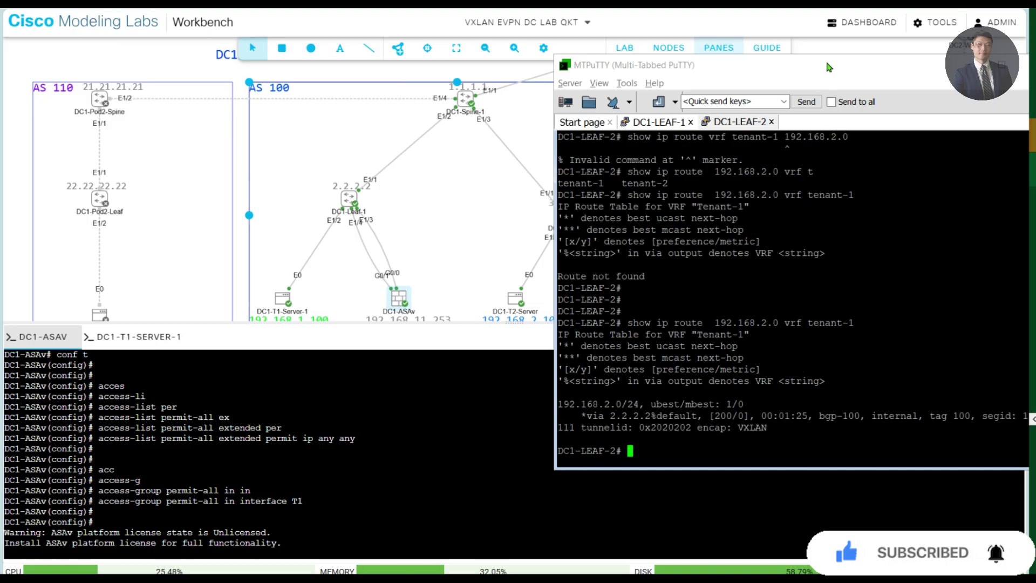
{"action": "left_click_drag", "start_coordinate": [829, 67], "coordinate": [682, 27]}
{"action": "left_click_drag", "start_coordinate": [674, 404], "coordinate": [464, 298]}
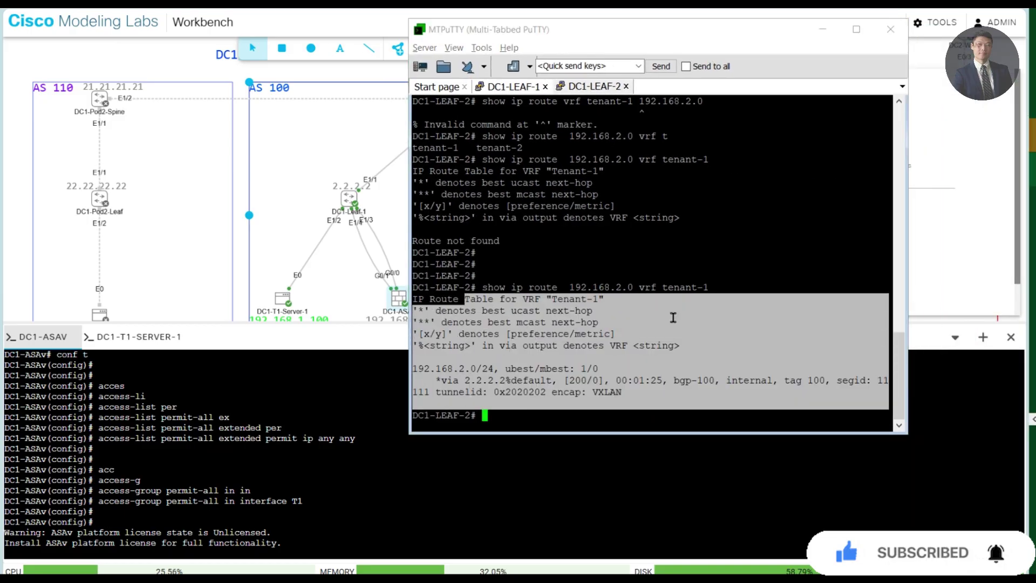
{"action": "left_click", "coordinate": [673, 317]}
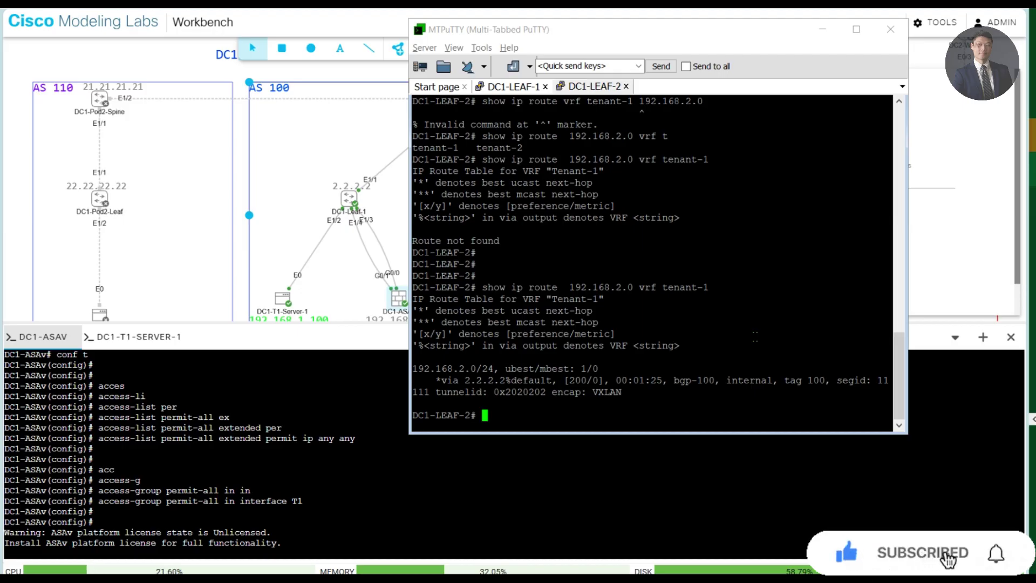
{"action": "left_click_drag", "start_coordinate": [887, 392], "coordinate": [429, 358]}
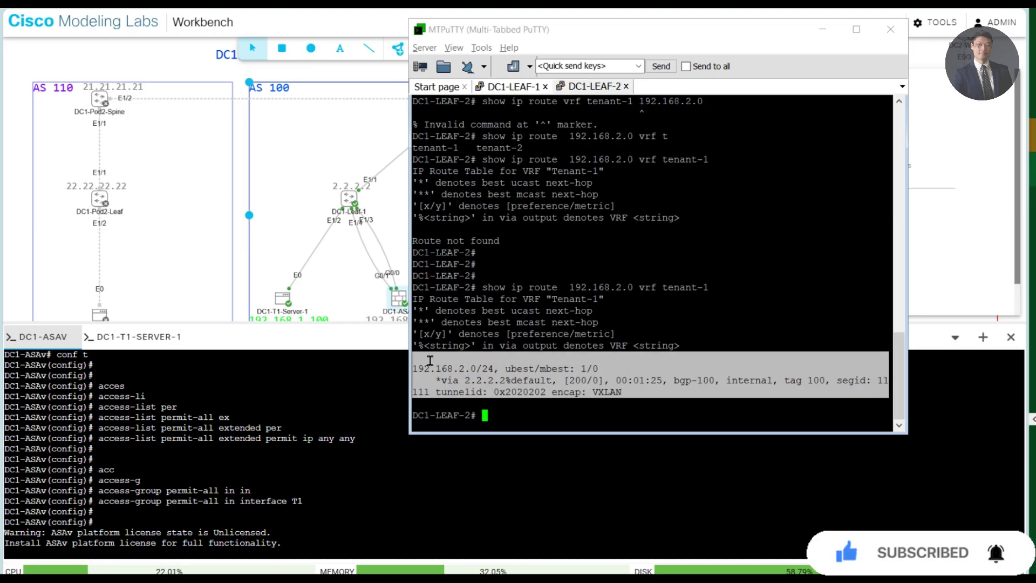
{"action": "left_click", "coordinate": [667, 363]}
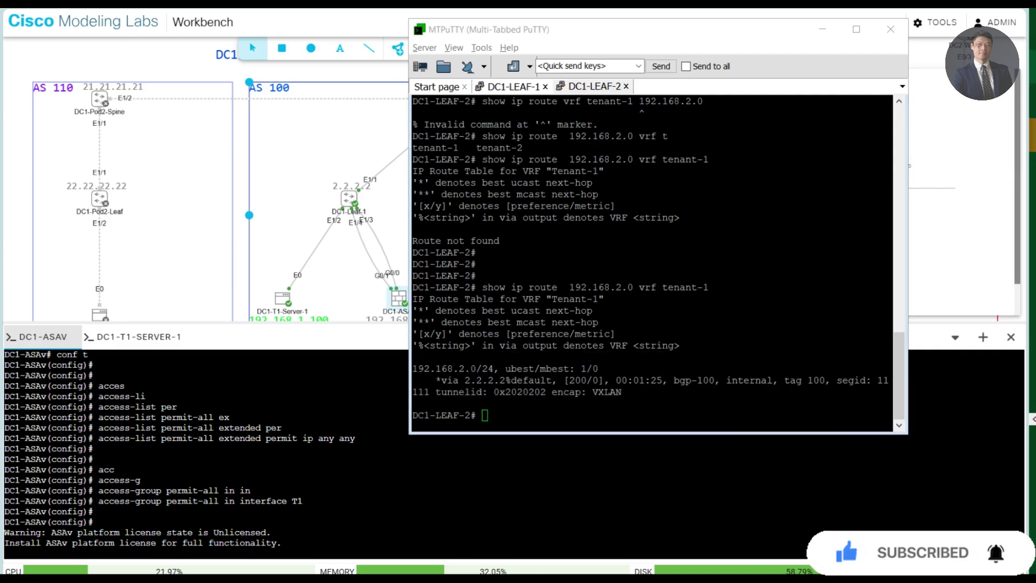
Display the route to 192.168.1.0 in VRF tenant-2 on DC1-LEAF-2 and examine its next hop
{"action": "left_click", "coordinate": [752, 381]}
{"action": "key", "text": "Up"}
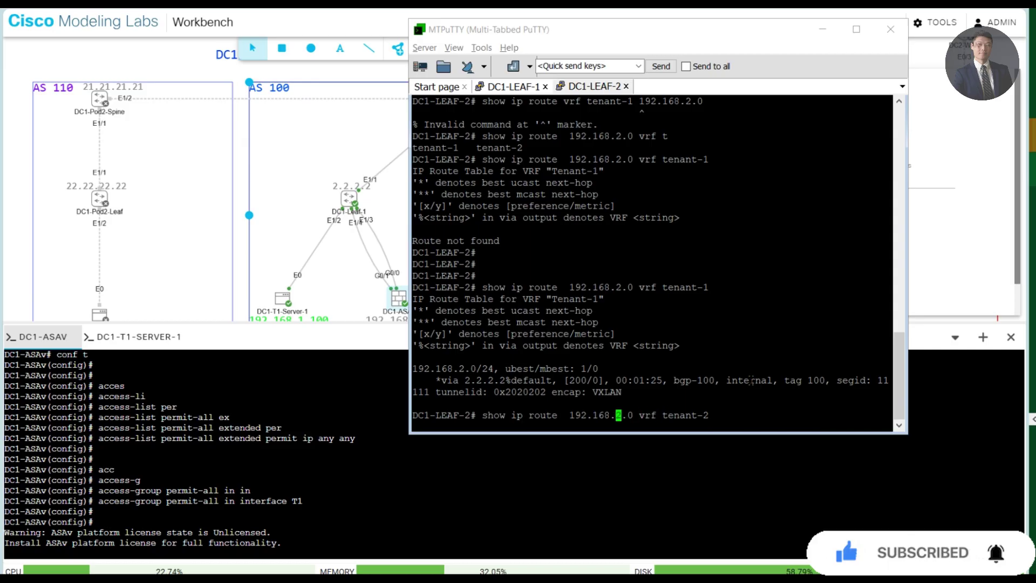
{"action": "key", "text": "Delete"}
{"action": "type", "text": "1"}
{"action": "key", "text": "Return"}
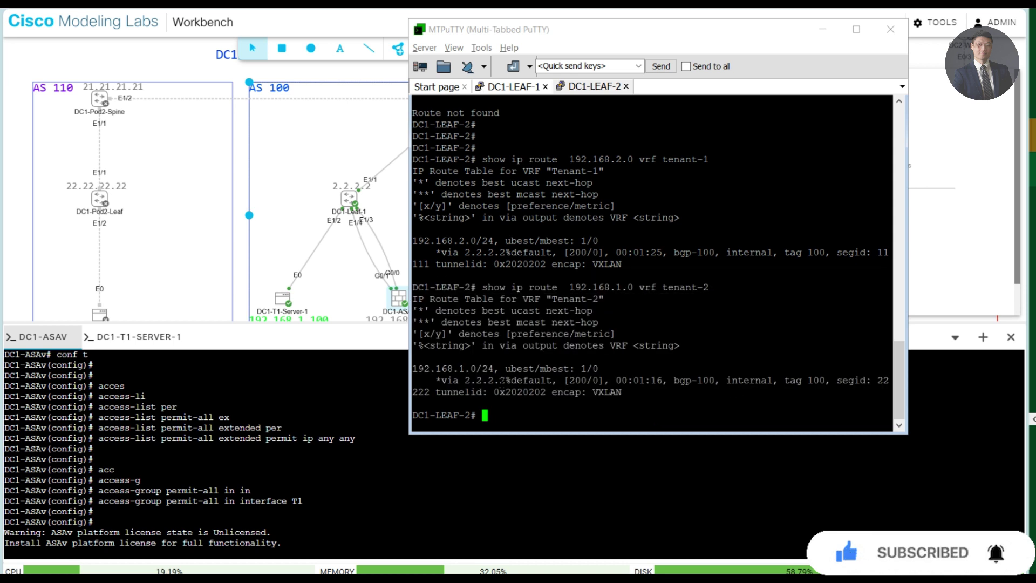
{"action": "double_click", "coordinate": [479, 381]}
{"action": "left_click", "coordinate": [762, 392]}
Write the note "what is vxlan type 5 ---- ip prefix route" at the DC1-LEAF-2 prompt, followed by blank prompt lines
{"action": "type", "text": "wha"}
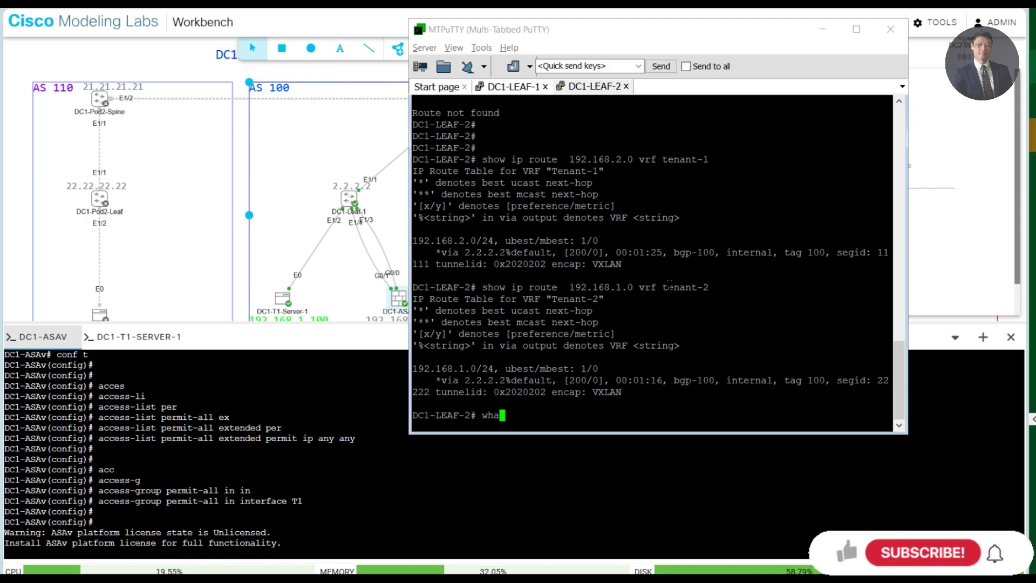
{"action": "type", "text": "t is "}
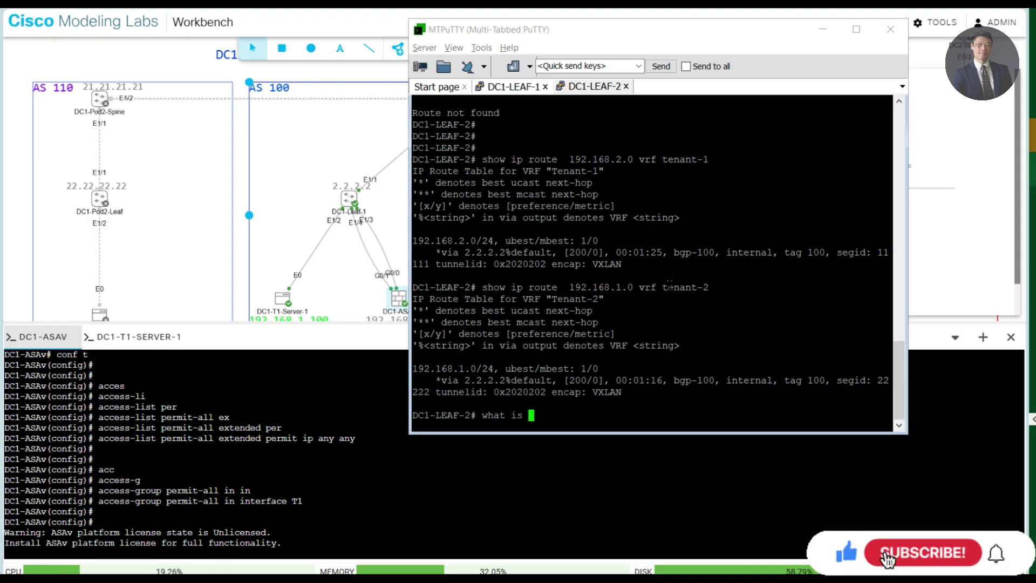
{"action": "type", "text": "vxlan type 5 "}
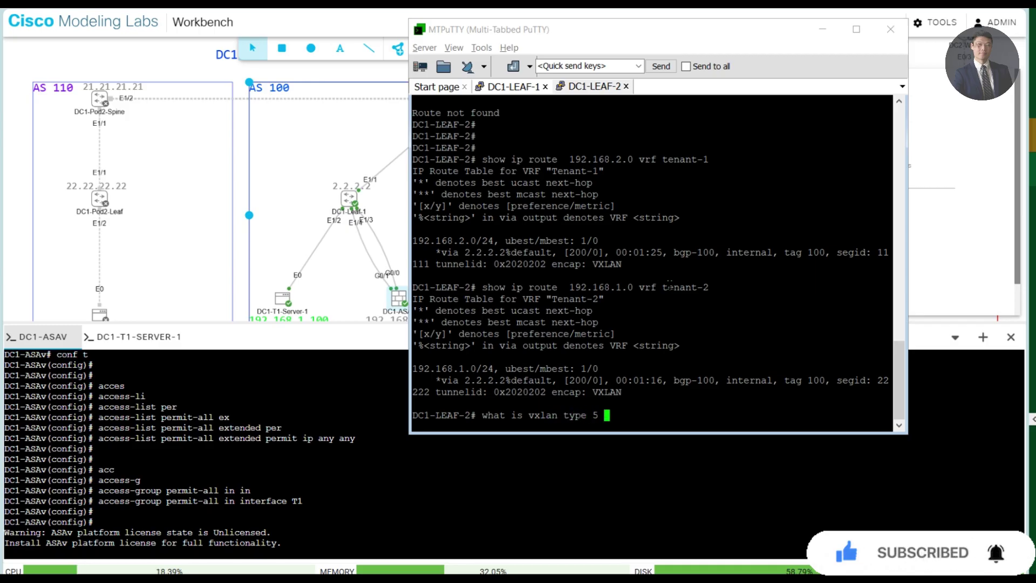
{"action": "type", "text": "---- ip prefix route"}
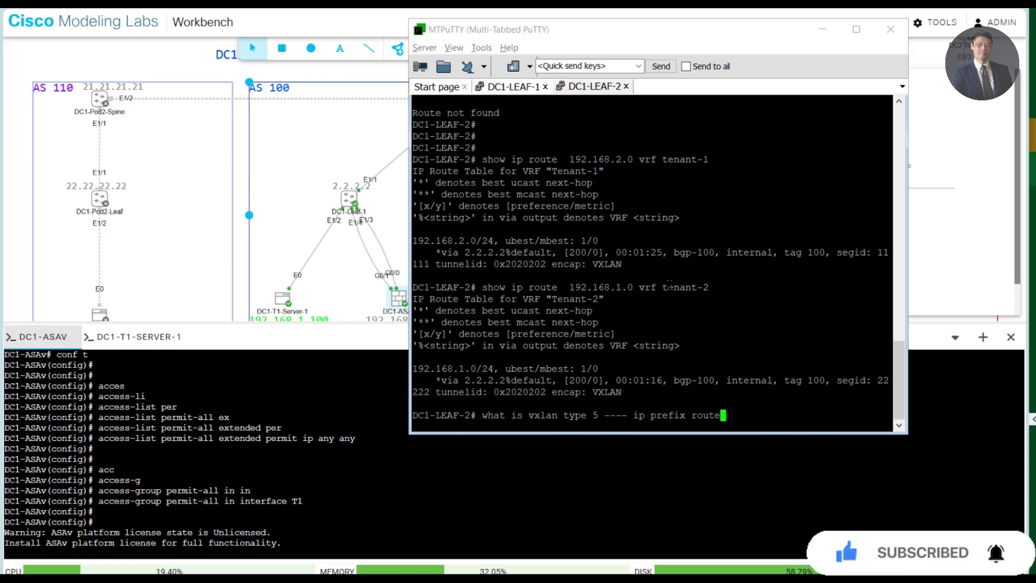
{"action": "key", "text": "Return"}
{"action": "key", "text": "Return"}
{"action": "key", "text": "Return"}
{"action": "key", "text": "Return"}
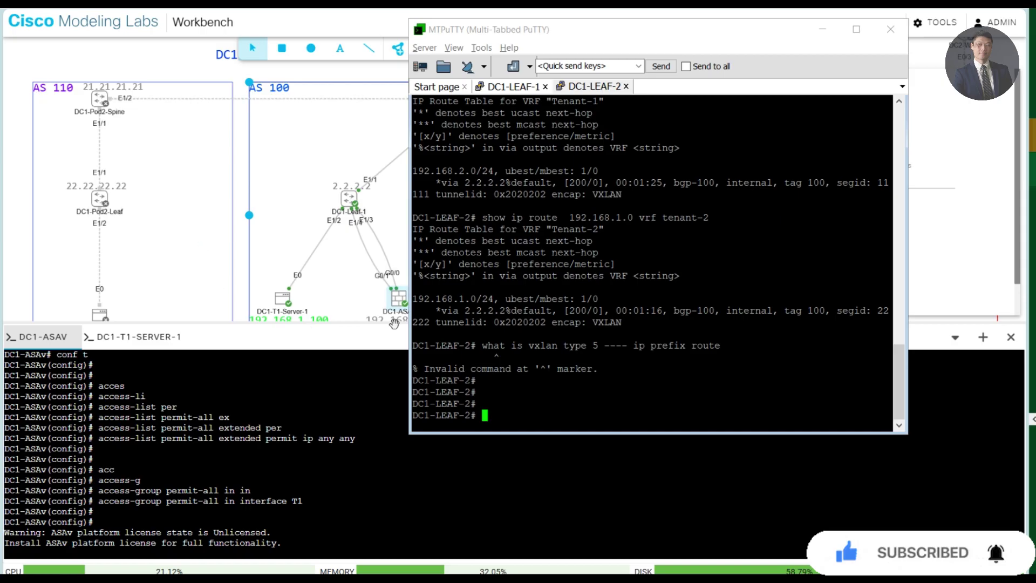
{"action": "left_click_drag", "start_coordinate": [521, 40], "coordinate": [704, 34]}
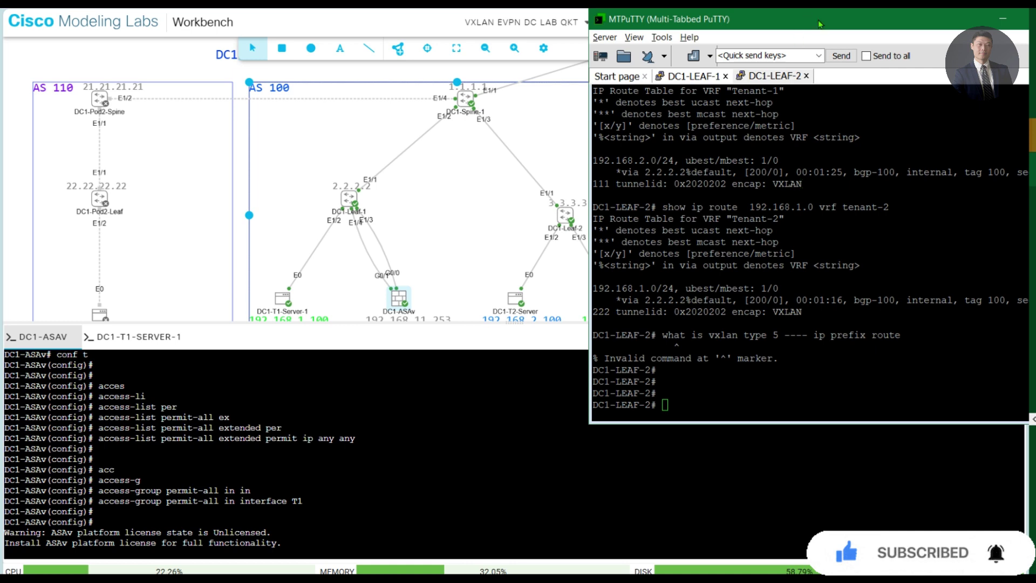
{"action": "left_click_drag", "start_coordinate": [819, 24], "coordinate": [720, 41]}
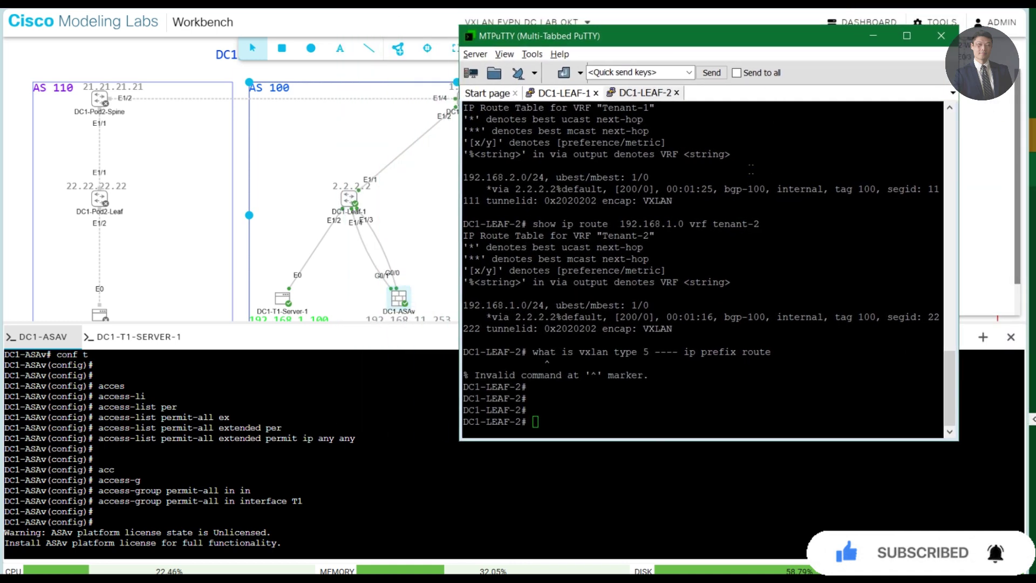
{"action": "mouse_move", "coordinate": [706, 201]}
{"action": "left_mouse_down"}
{"action": "mouse_move", "coordinate": [539, 178]}
{"action": "mouse_move", "coordinate": [464, 155]}
{"action": "mouse_move", "coordinate": [705, 202]}
{"action": "left_mouse_up"}
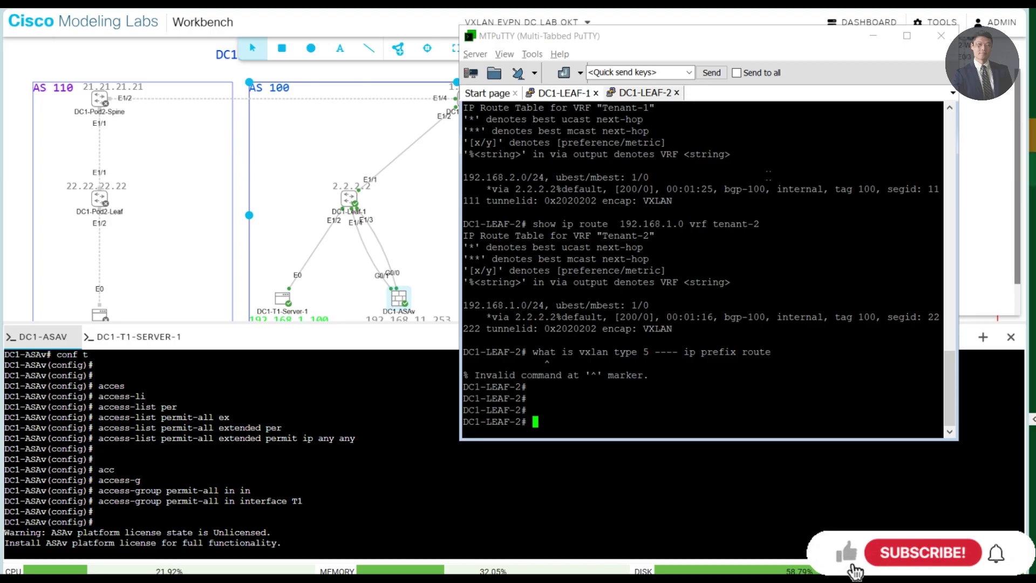
Try to display the BGP l2 evpn routes on DC1-LEAF-2 with the keywords "route-5" and "route 5"
{"action": "type", "text": "show "}
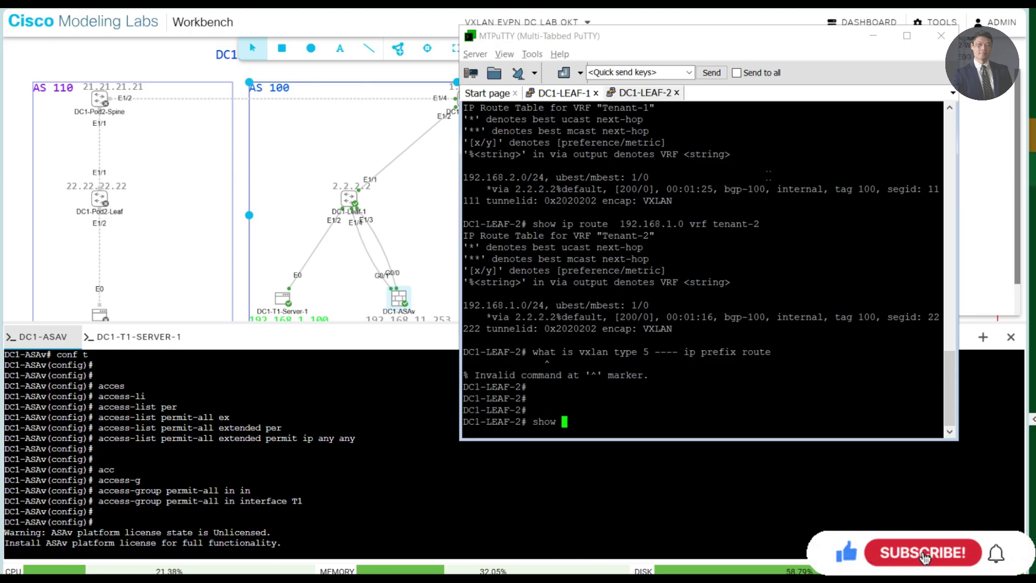
{"action": "type", "text": "bgp l2vpn "}
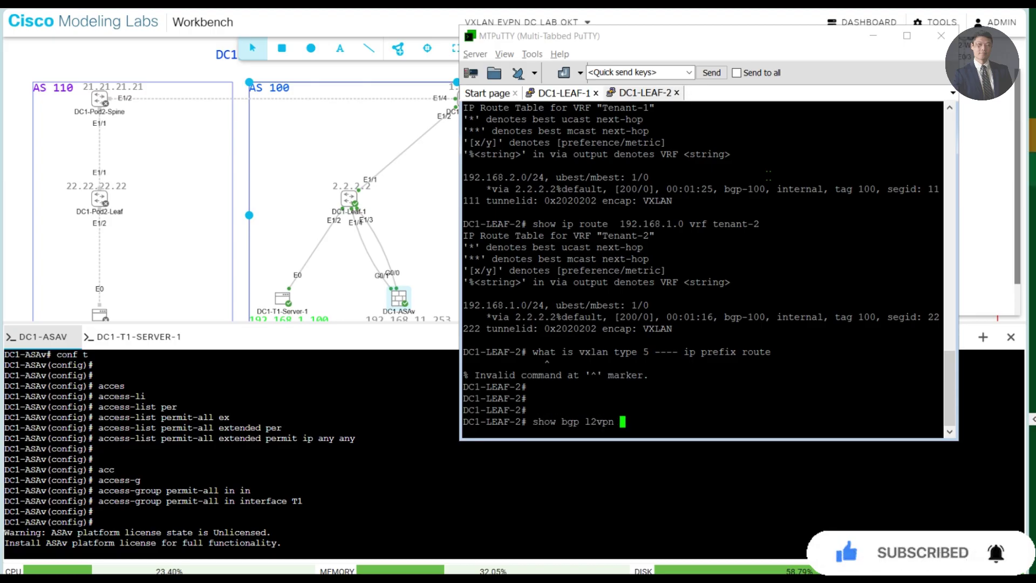
{"action": "type", "text": "route"}
{"action": "key", "text": "BackSpace"}
{"action": "key", "text": "BackSpace"}
{"action": "key", "text": "BackSpace"}
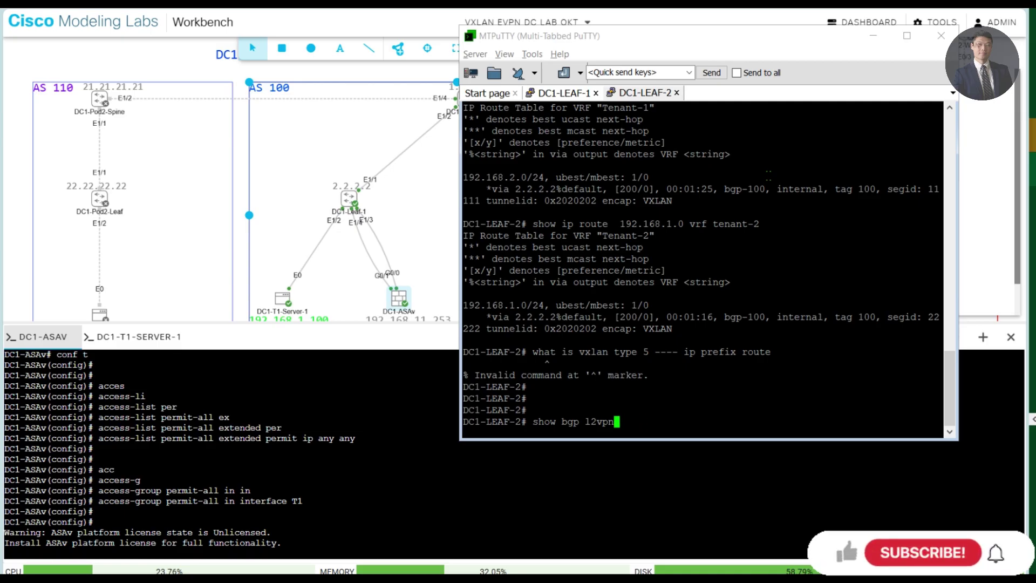
{"action": "key", "text": "BackSpace"}
{"action": "key", "text": "BackSpace"}
{"action": "key", "text": "BackSpace"}
{"action": "type", "text": "evpn route"}
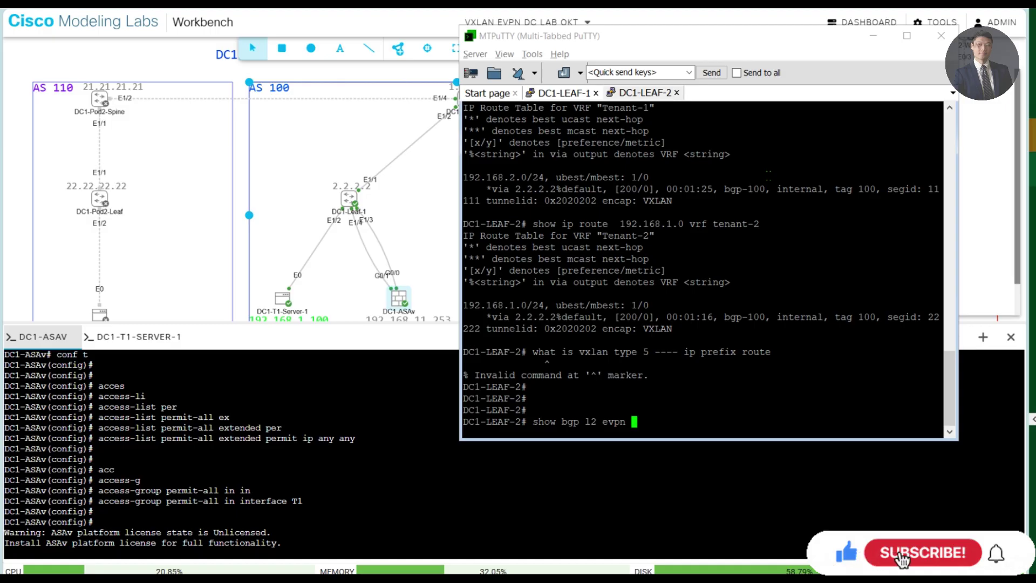
{"action": "key", "text": "Tab"}
{"action": "type", "text": "5"}
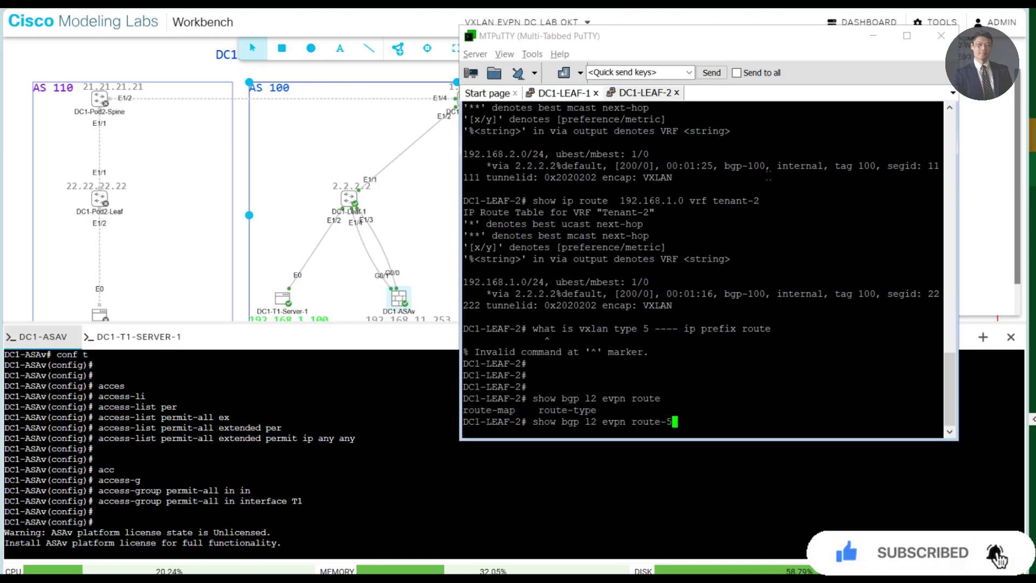
{"action": "key", "text": "Return"}
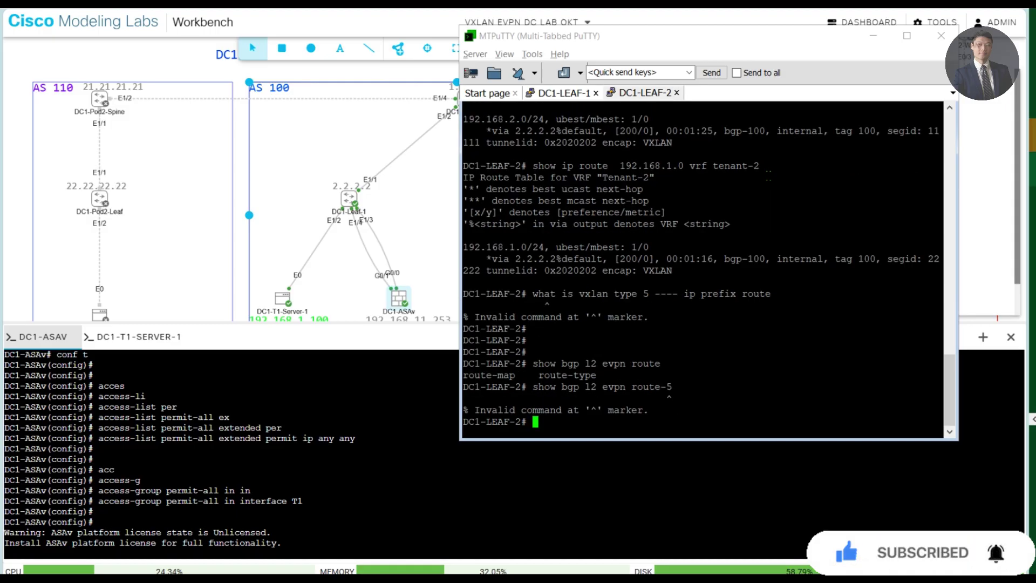
{"action": "key", "text": "Up"}
{"action": "type", "text": "5"}
{"action": "key", "text": "Return"}
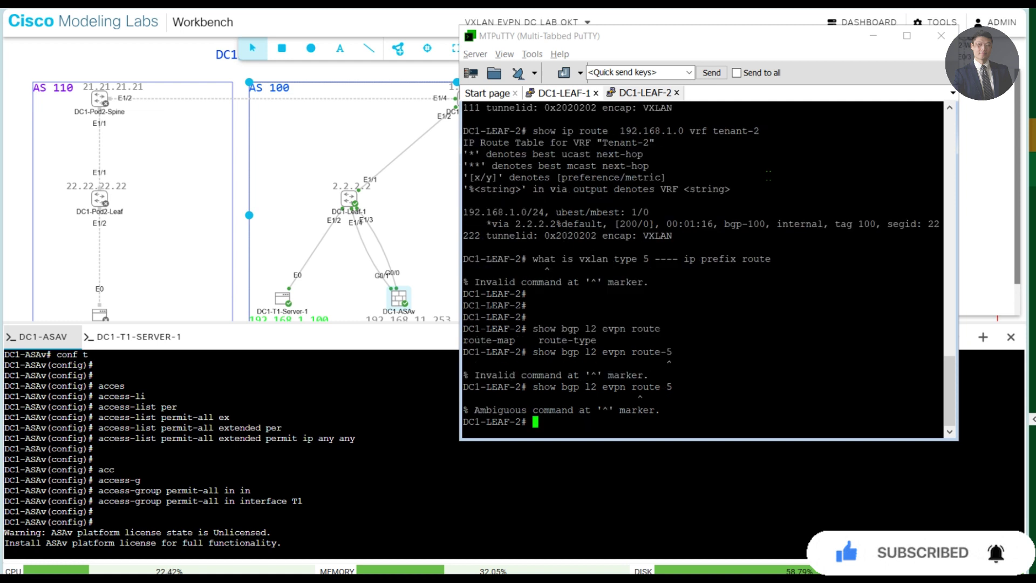
Display the full BGP l2 evpn route-type 5 table on DC1-LEAF-2 in an enlarged terminal window
{"action": "key", "text": "Up"}
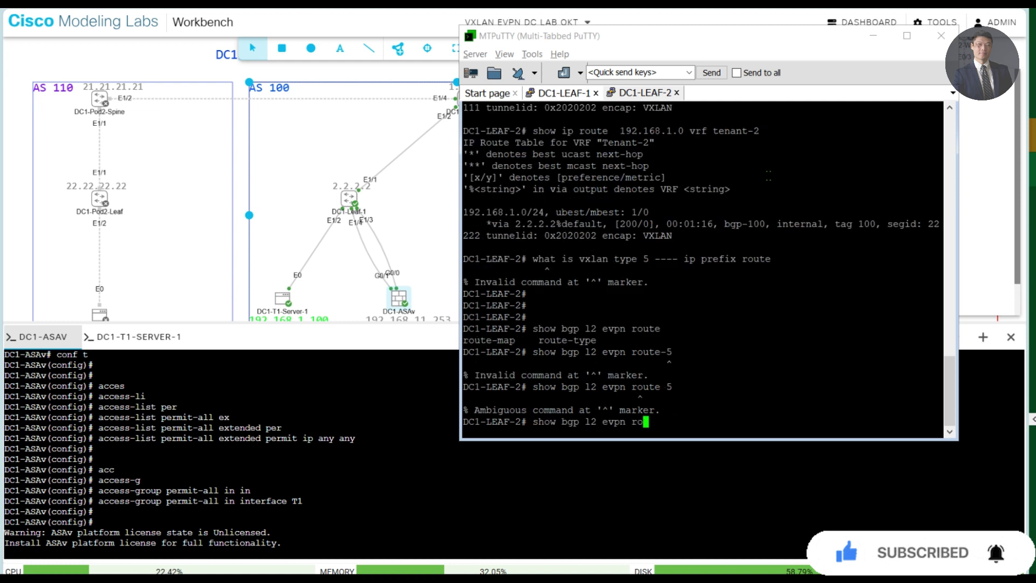
{"action": "key", "text": "BackSpace"}
{"action": "key", "text": "BackSpace"}
{"action": "type", "text": "te"}
{"action": "key", "text": "question"}
{"action": "type", "text": "-"}
{"action": "key", "text": "question"}
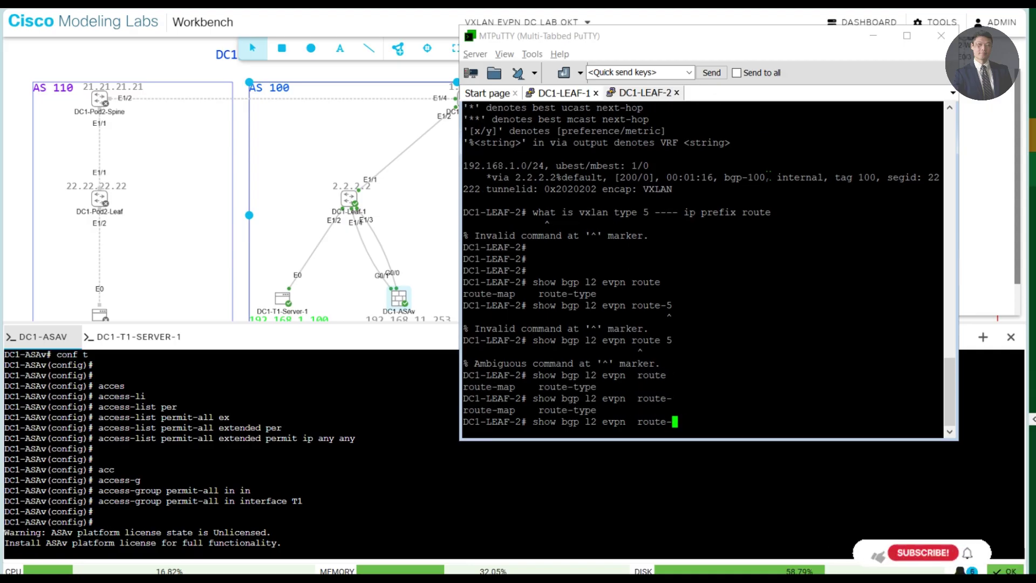
{"action": "type", "text": "type 5"}
{"action": "key", "text": "Return"}
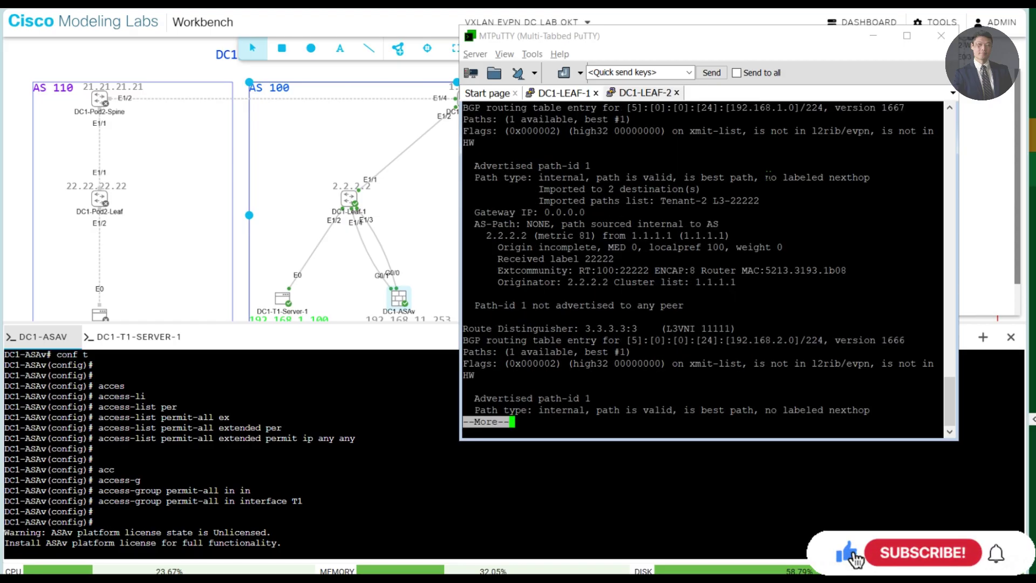
{"action": "left_click_drag", "start_coordinate": [944, 441], "coordinate": [998, 516]}
{"action": "key", "text": "space"}
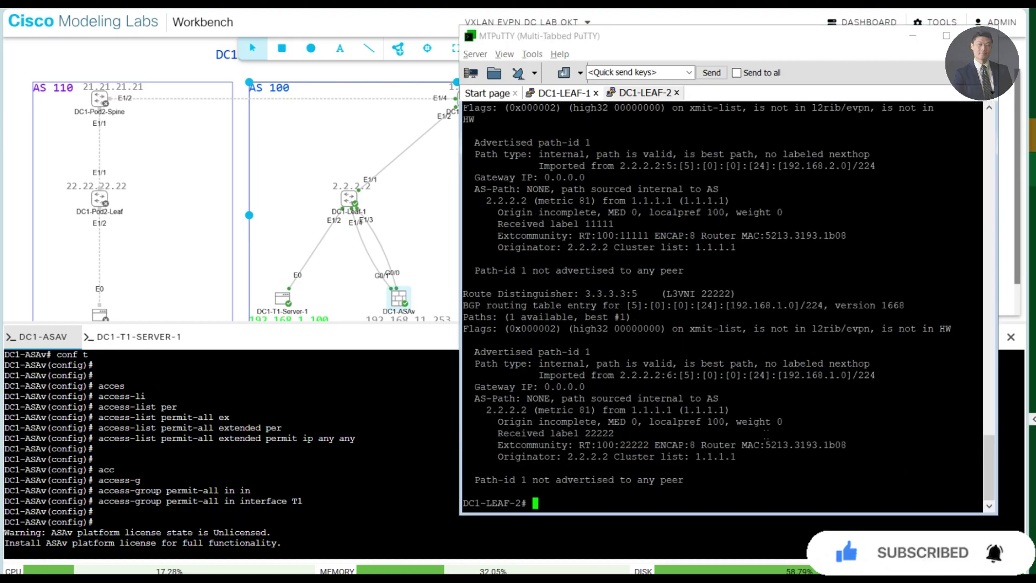
Examine the type 5 entry for prefix 192.168.2.0 in the output, including its originating next hop
{"action": "left_click_drag", "start_coordinate": [784, 456], "coordinate": [482, 224]}
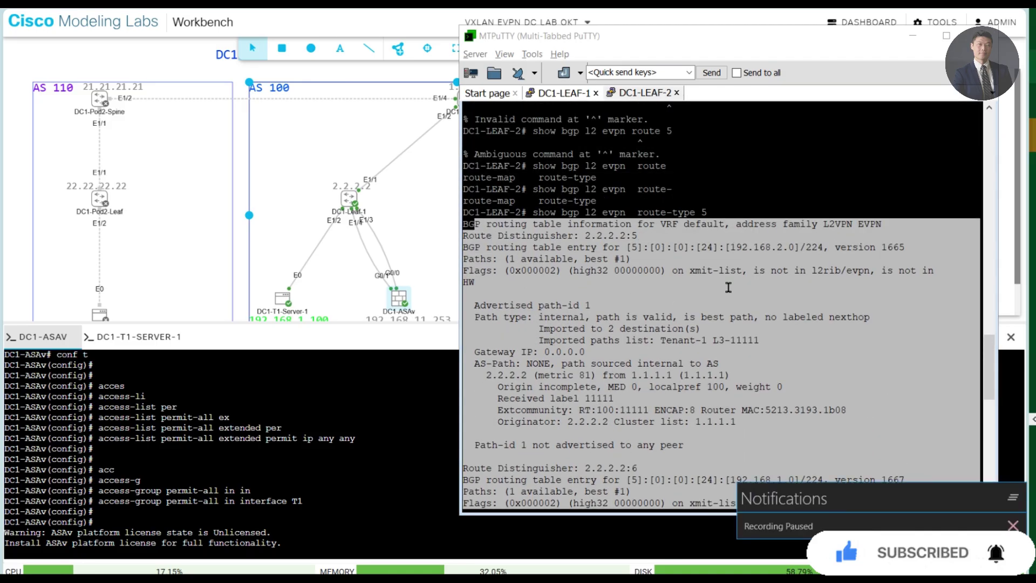
{"action": "double_click", "coordinate": [756, 247]}
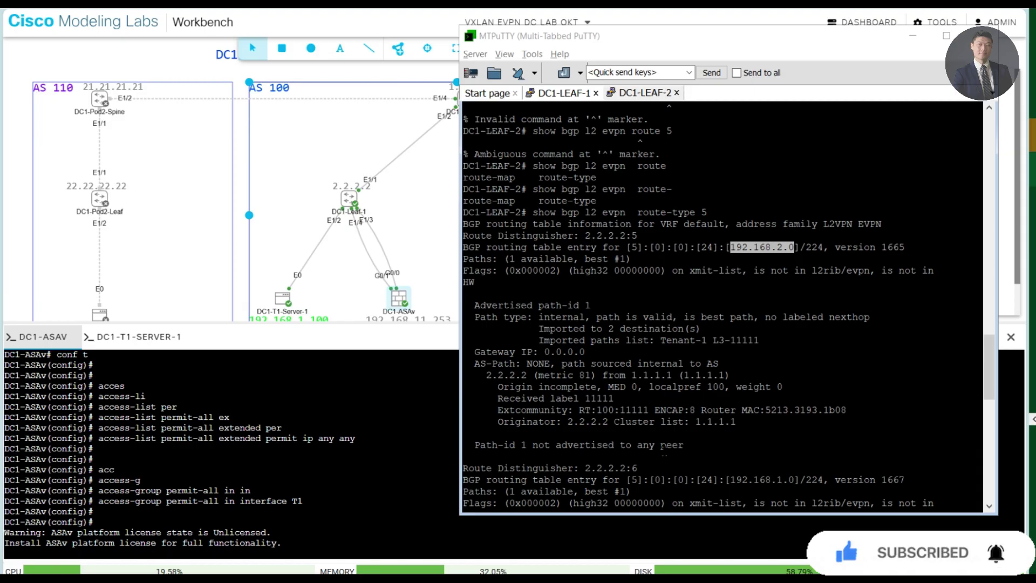
{"action": "double_click", "coordinate": [501, 374]}
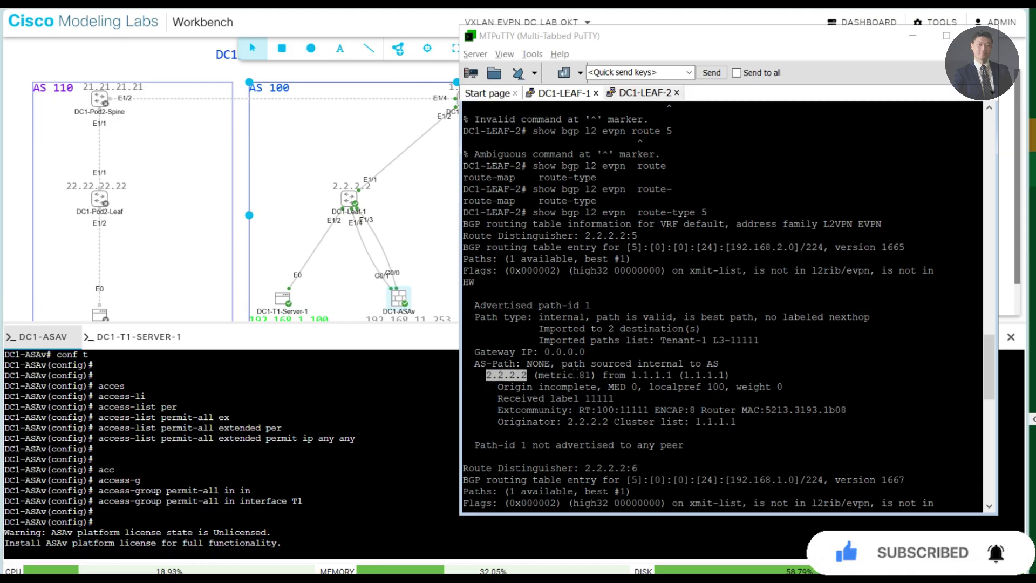
{"action": "double_click", "coordinate": [768, 246]}
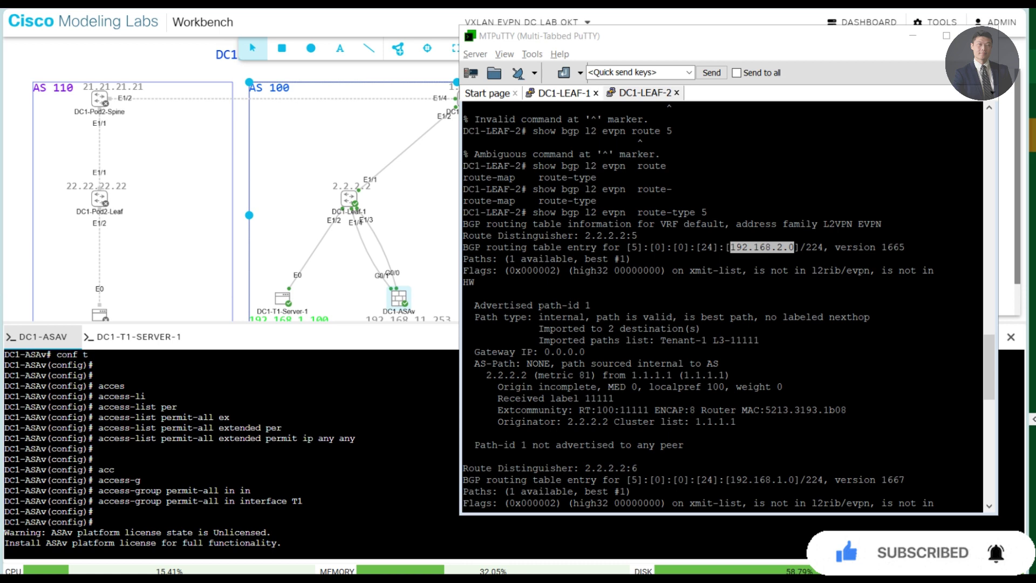
Examine the type 5 entries for 192.168.1.0 and 192.168.2.0, including those under route distinguishers 2.2.2.2:6 and 3.3.3.3:3
{"action": "scroll", "coordinate": [723, 305], "scroll_direction": "down", "scroll_amount": 6}
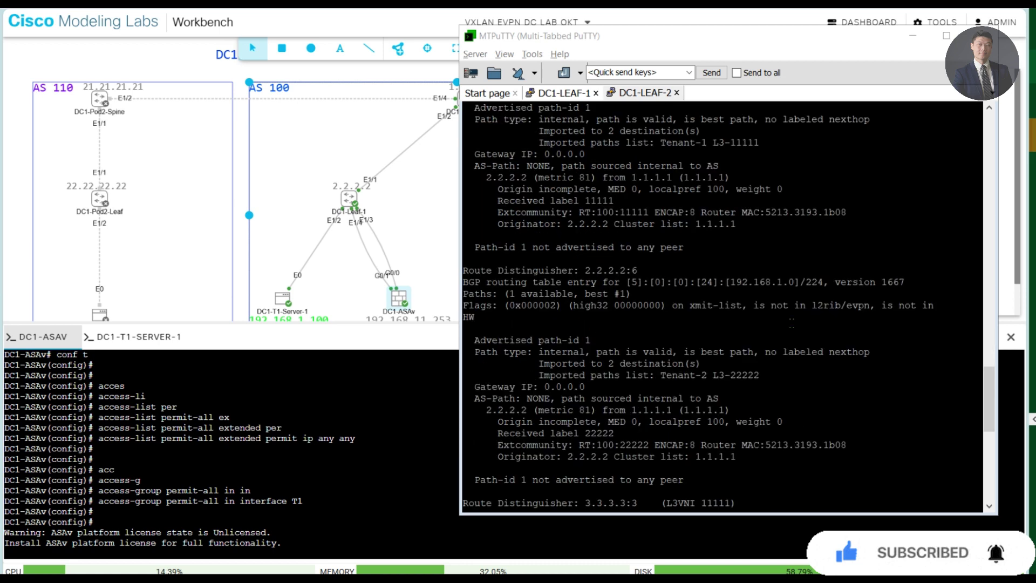
{"action": "double_click", "coordinate": [762, 281]}
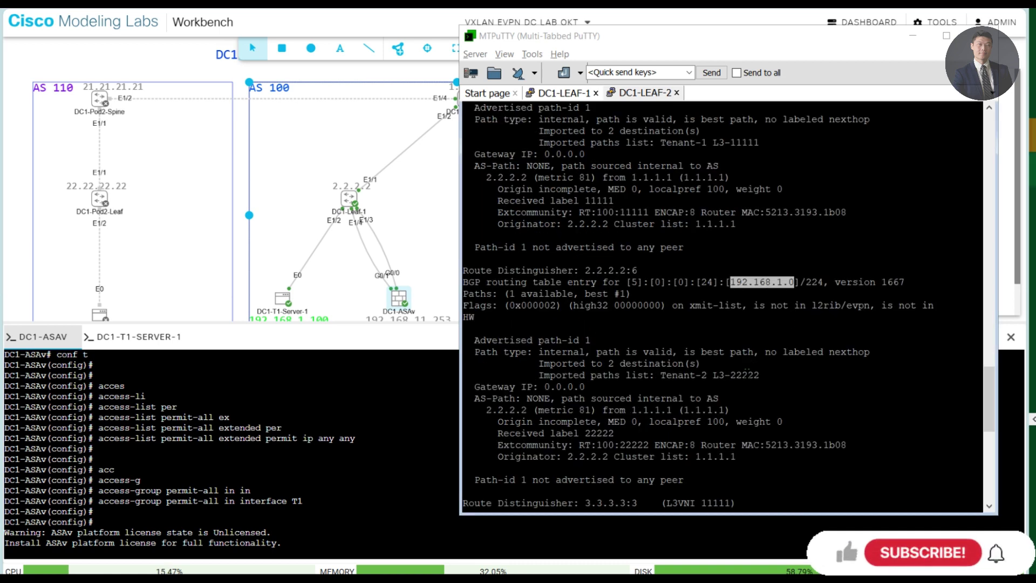
{"action": "left_click_drag", "start_coordinate": [457, 384], "coordinate": [453, 272]}
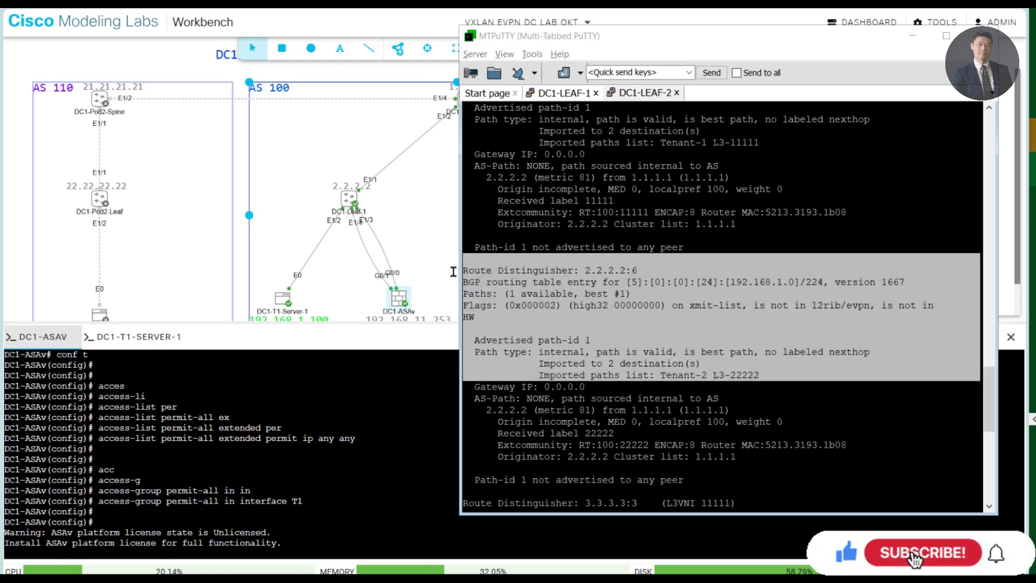
{"action": "left_click", "coordinate": [762, 282]}
{"action": "double_click", "coordinate": [762, 281]}
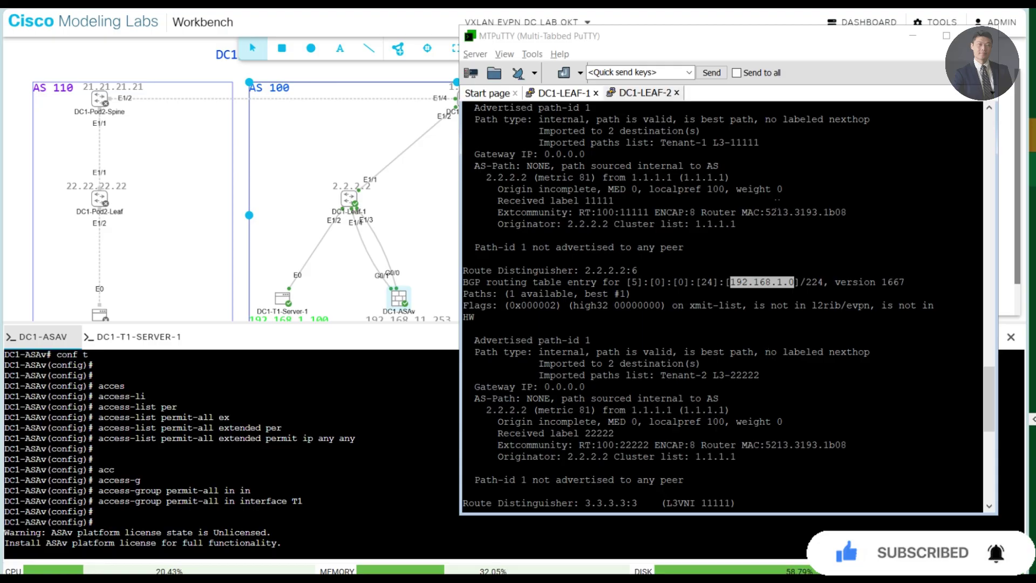
{"action": "scroll", "coordinate": [777, 200], "scroll_direction": "up", "scroll_amount": 3}
{"action": "double_click", "coordinate": [770, 166]}
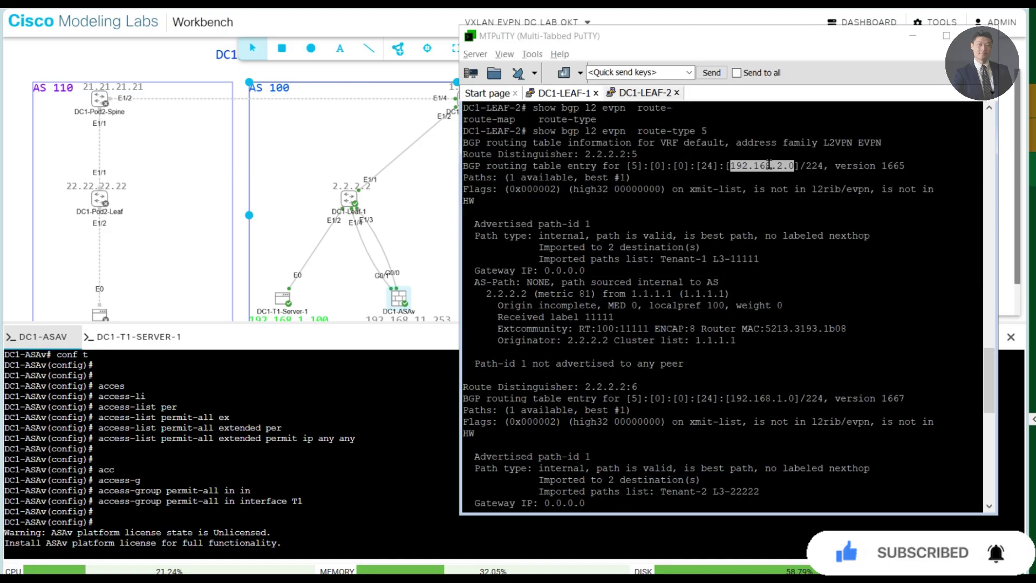
{"action": "left_click_drag", "start_coordinate": [464, 282], "coordinate": [812, 433]}
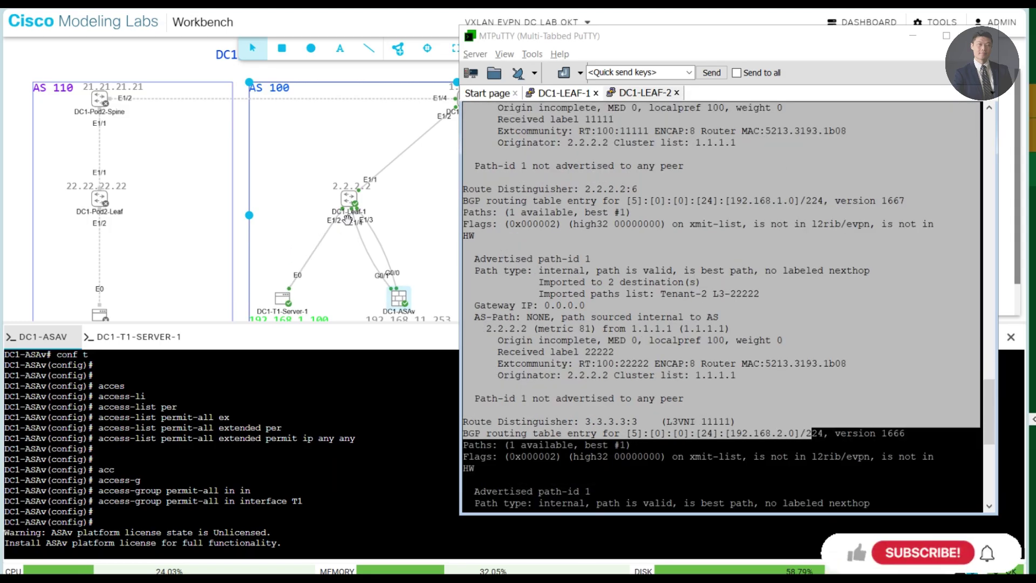
{"action": "left_click", "coordinate": [741, 306]}
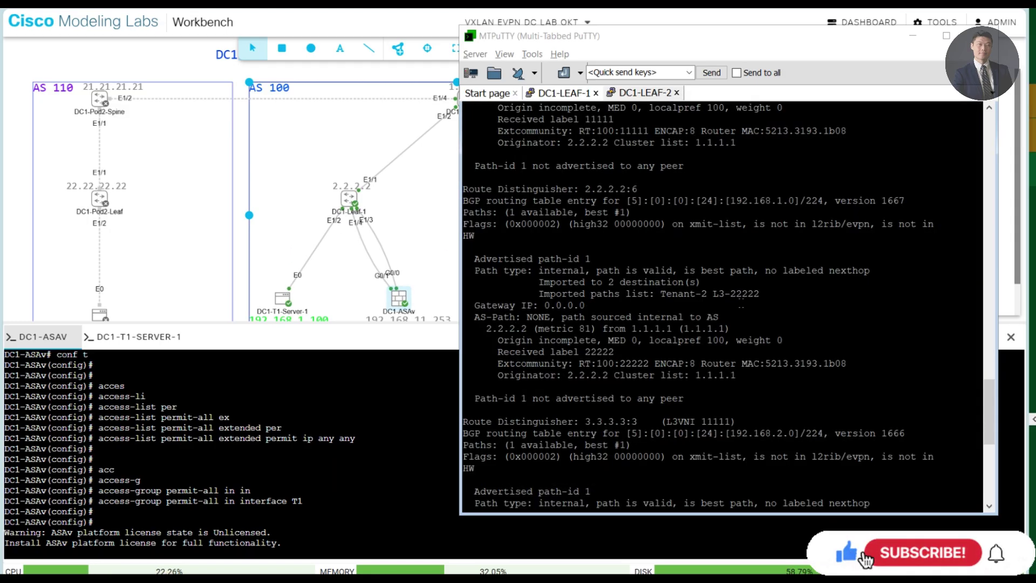
{"action": "left_click_drag", "start_coordinate": [464, 468], "coordinate": [744, 180]}
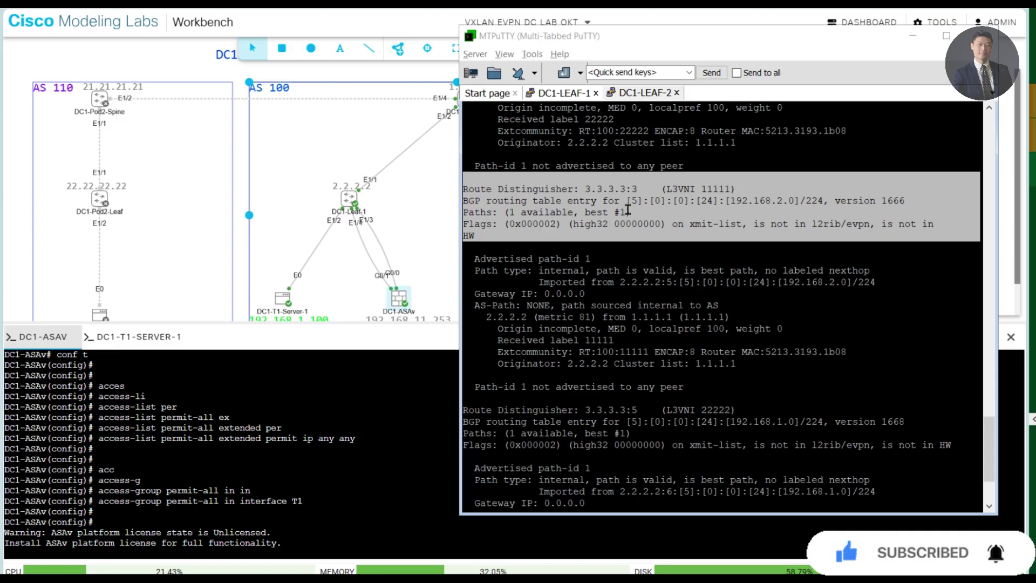
{"action": "left_click", "coordinate": [634, 201]}
Run the BGP l2 evpn route-type 5 display again on DC1-LEAF-2 and quit the paged output
{"action": "key", "text": "Up"}
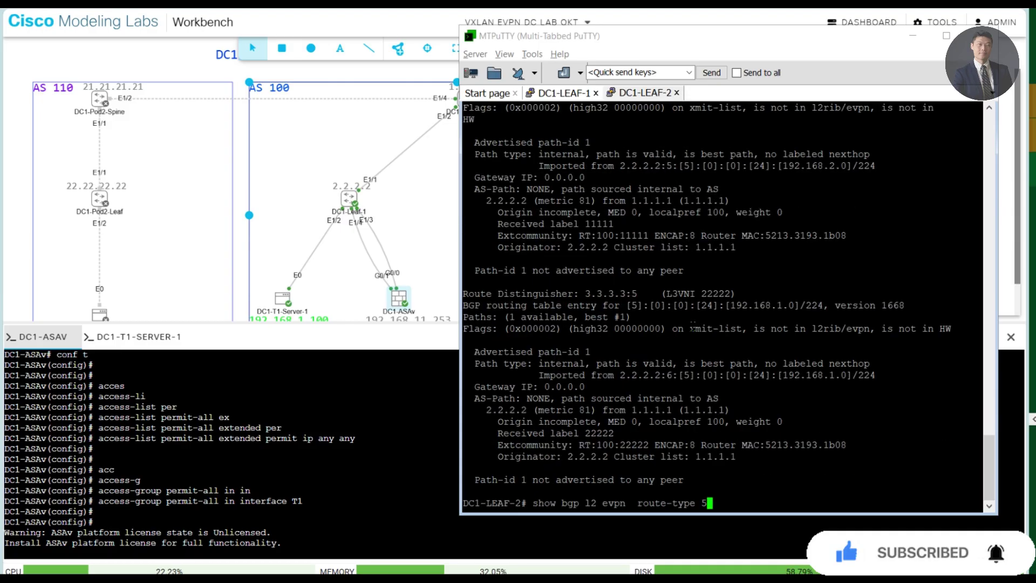
{"action": "key", "text": "Return"}
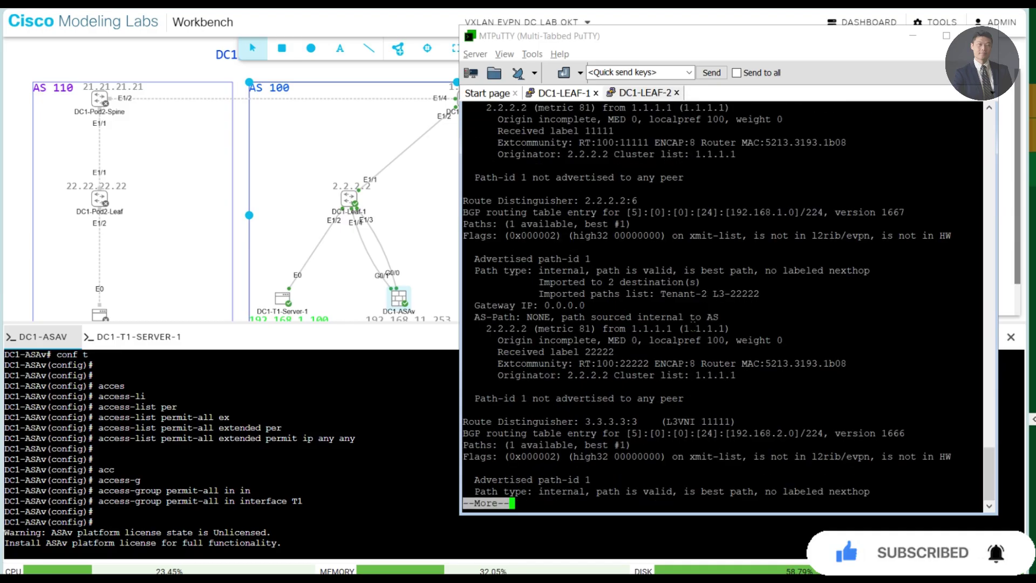
{"action": "key", "text": "q"}
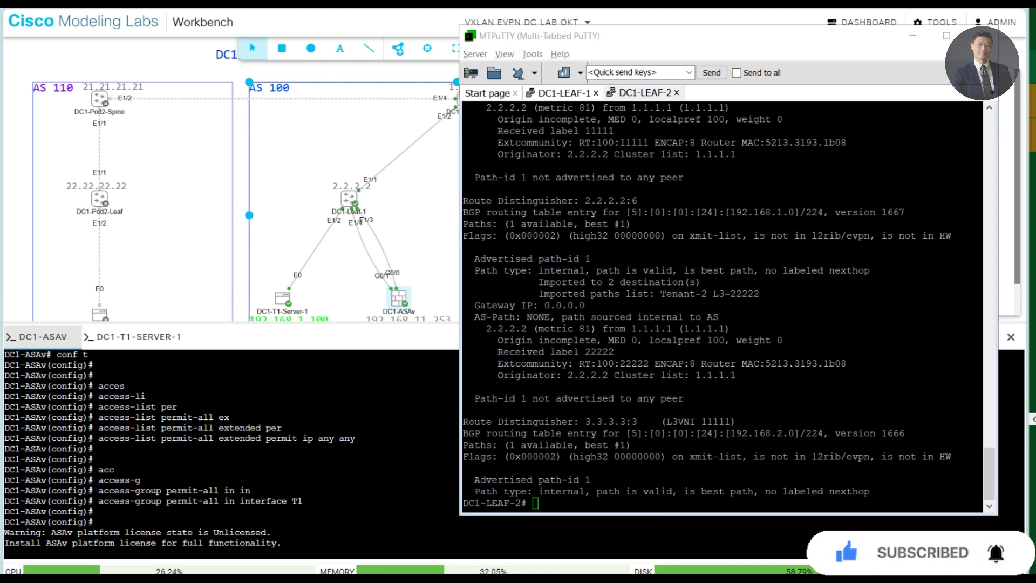
Switch to Cisco Modeling Labs and open the DC1-T1-Server-1 console at a fresh prompt
{"action": "key", "text": "alt+Tab"}
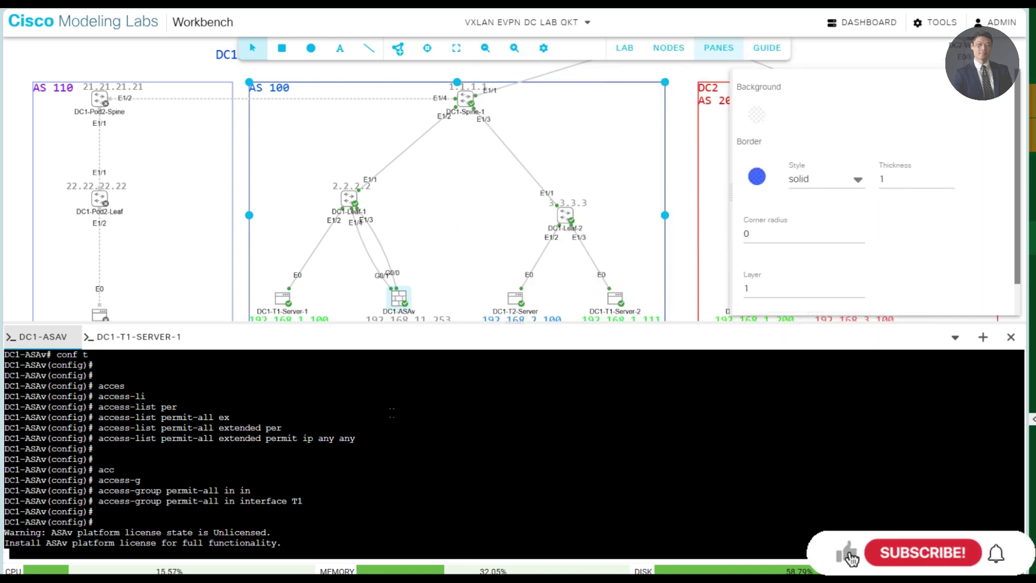
{"action": "left_click", "coordinate": [1010, 337]}
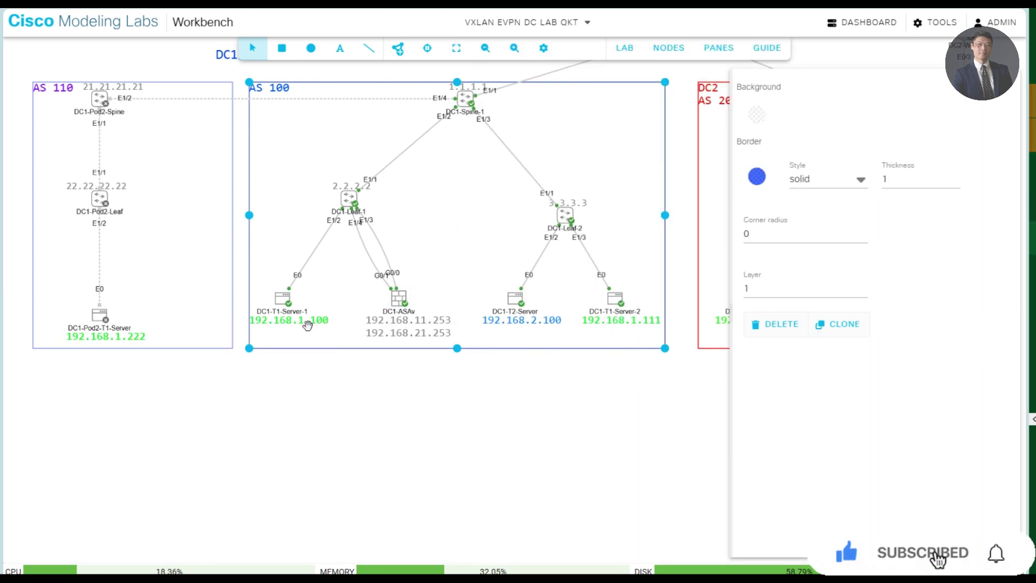
{"action": "right_click", "coordinate": [281, 300]}
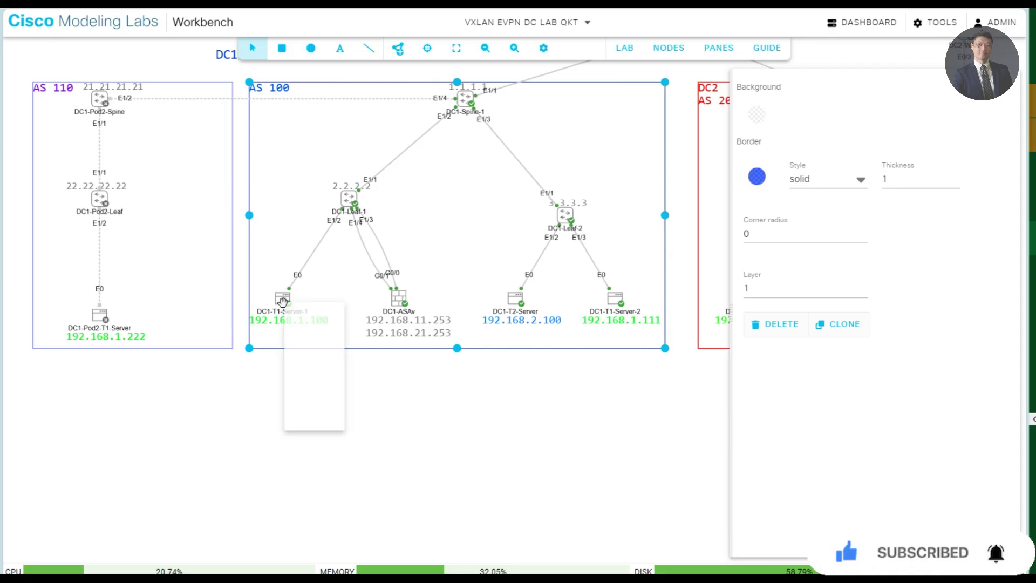
{"action": "left_click", "coordinate": [342, 439]}
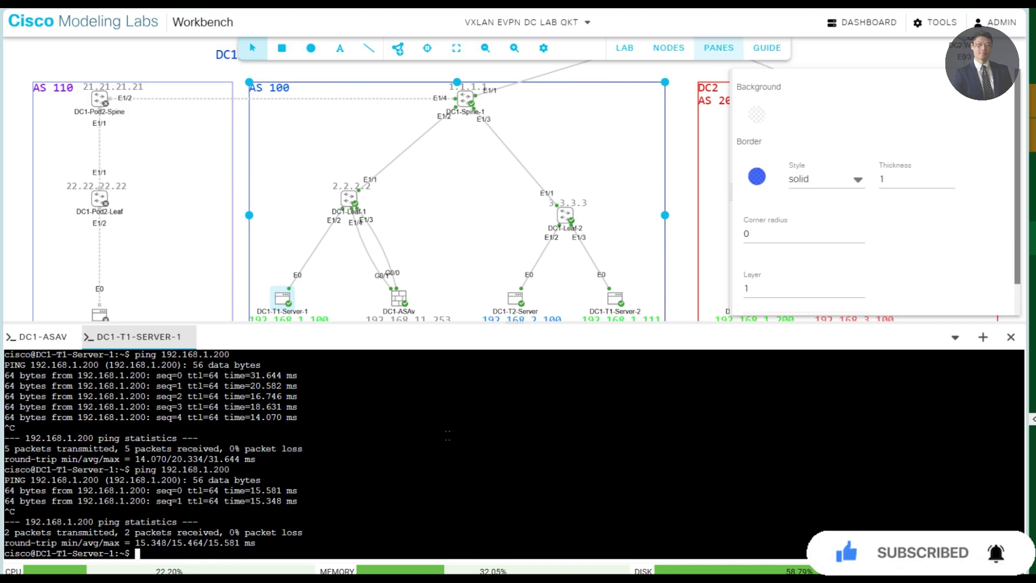
{"action": "key", "text": "Return"}
{"action": "key", "text": "Return"}
{"action": "key", "text": "Return"}
Ping DC1-T2-Server at 192.168.2.100 from DC1-T1-Server-1, then stop the ping
{"action": "type", "text": "pin"}
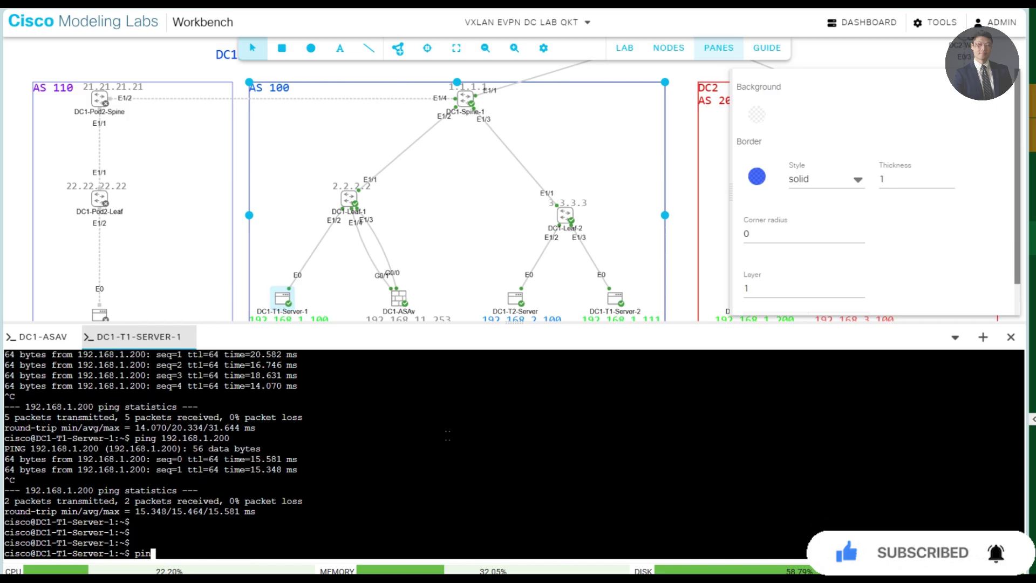
{"action": "type", "text": "g 192.168.2.1"}
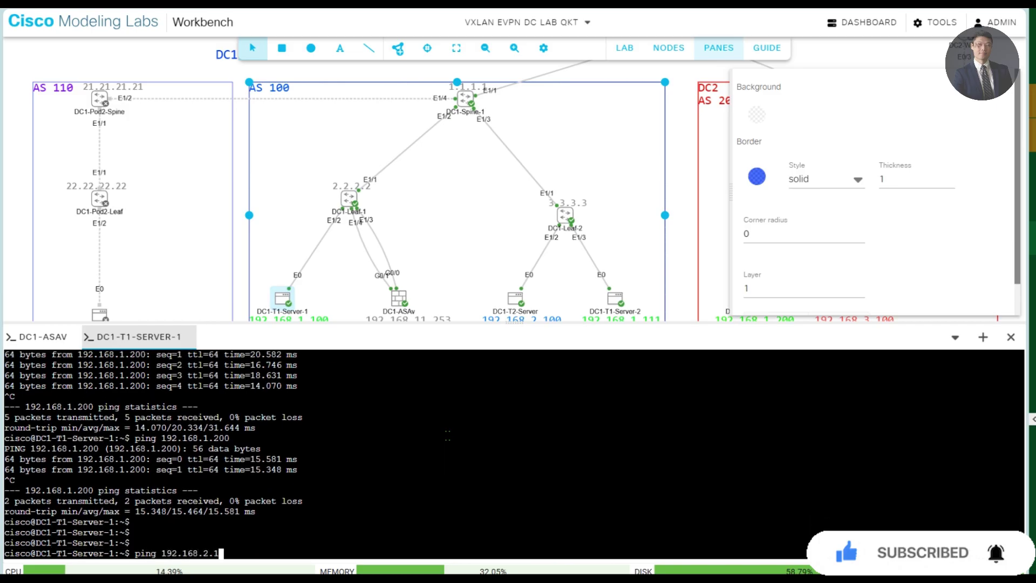
{"action": "type", "text": "000"}
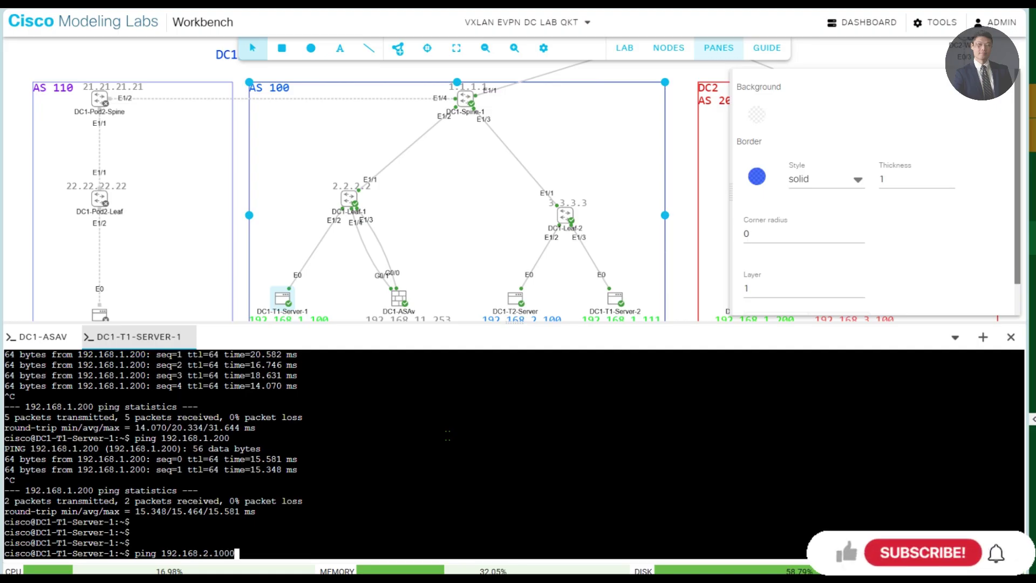
{"action": "type", "text": "0"}
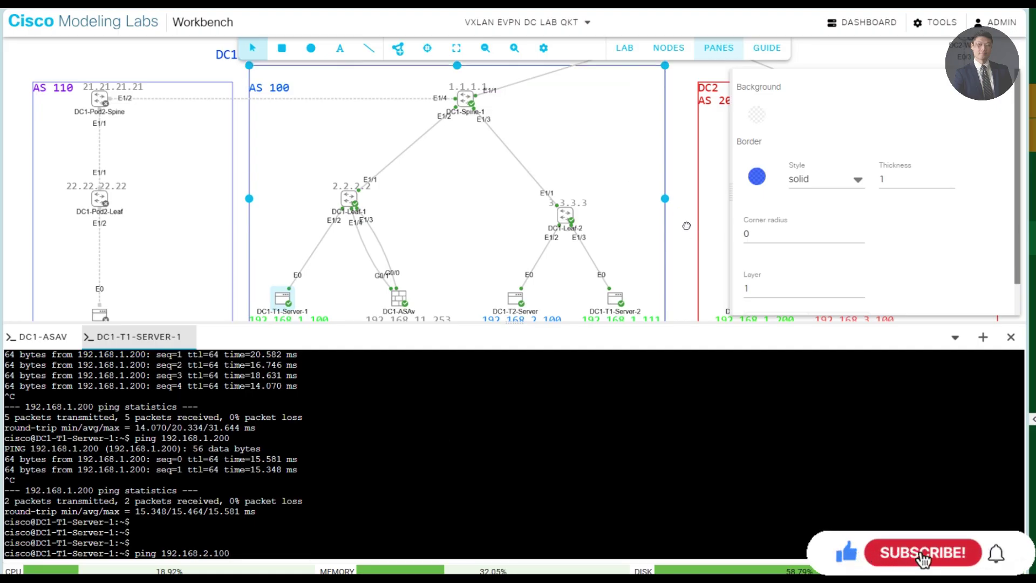
{"action": "left_click", "coordinate": [688, 79]}
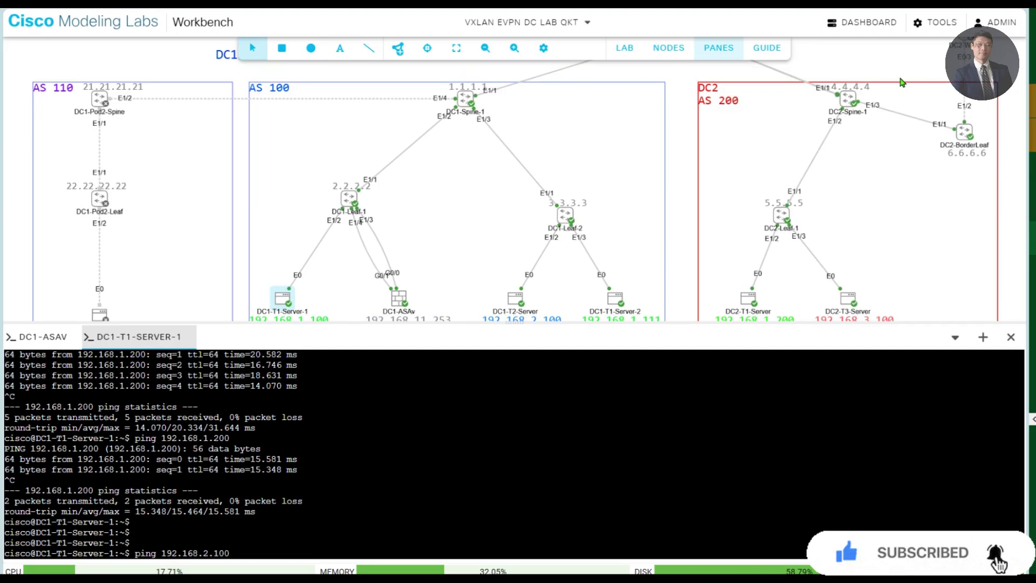
{"action": "scroll", "coordinate": [684, 276], "scroll_direction": "down", "scroll_amount": 2}
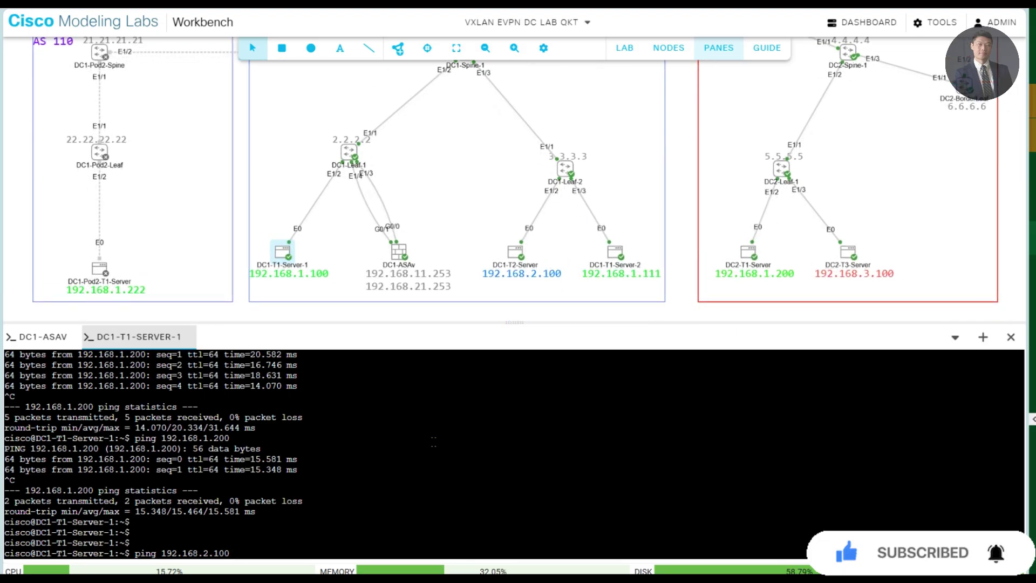
{"action": "key", "text": "Return"}
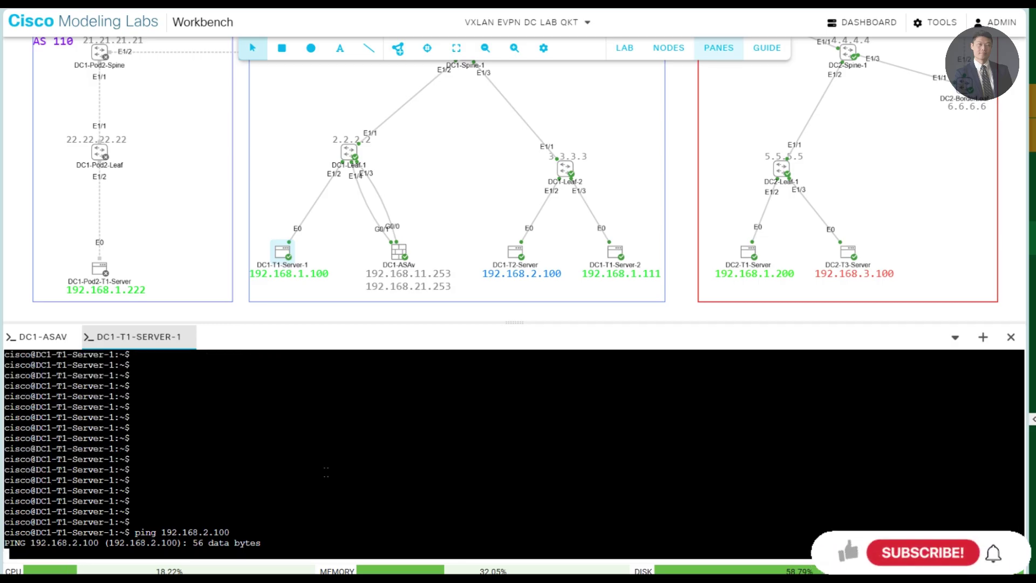
{"action": "key", "text": "ctrl+c"}
Trace the route from DC1-T1-Server-1 to 192.168.2.100 and interrupt the trace
{"action": "type", "text": "traceroute 192.168.2.100"}
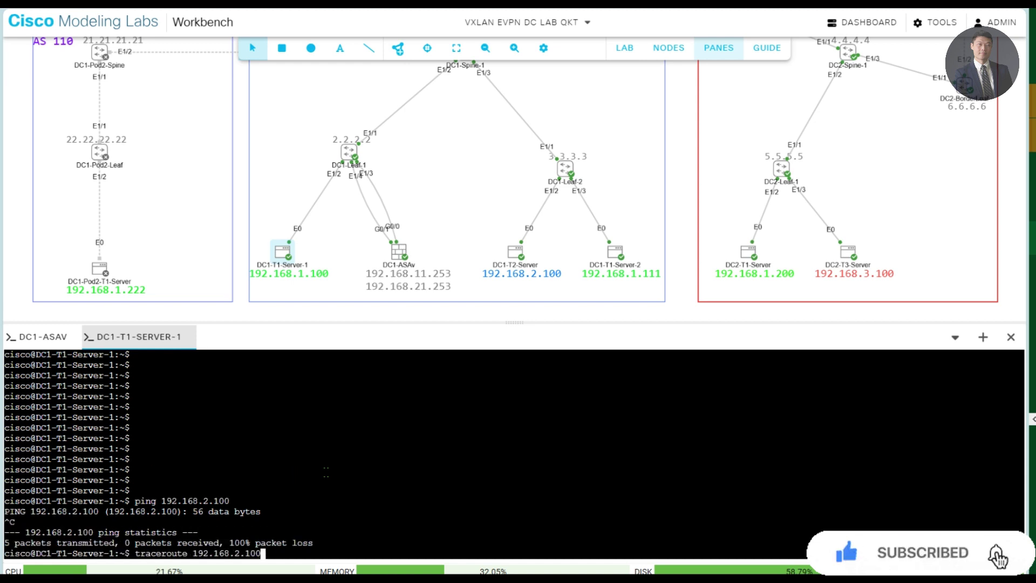
{"action": "key", "text": "Return"}
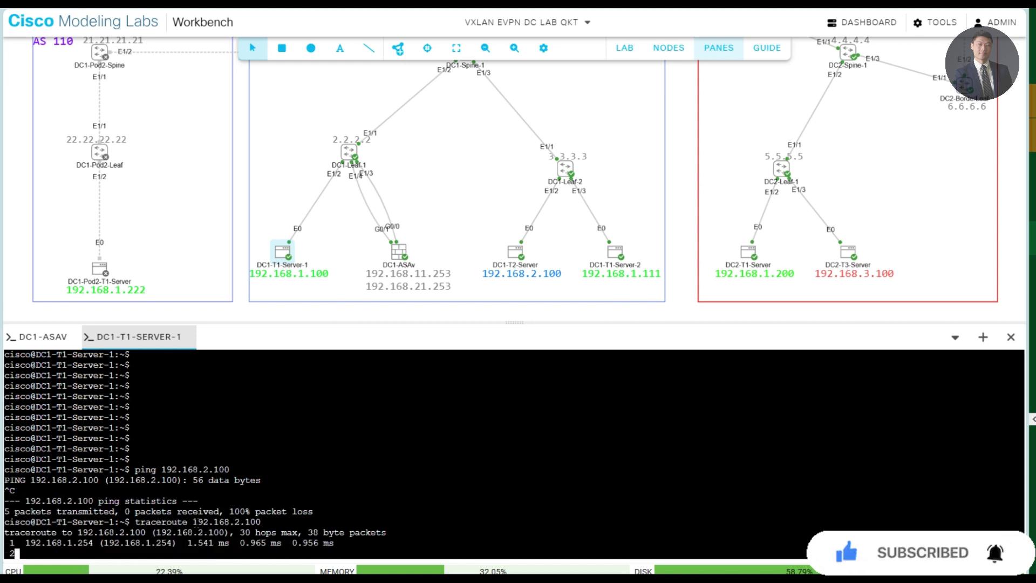
{"action": "key", "text": "ctrl+c"}
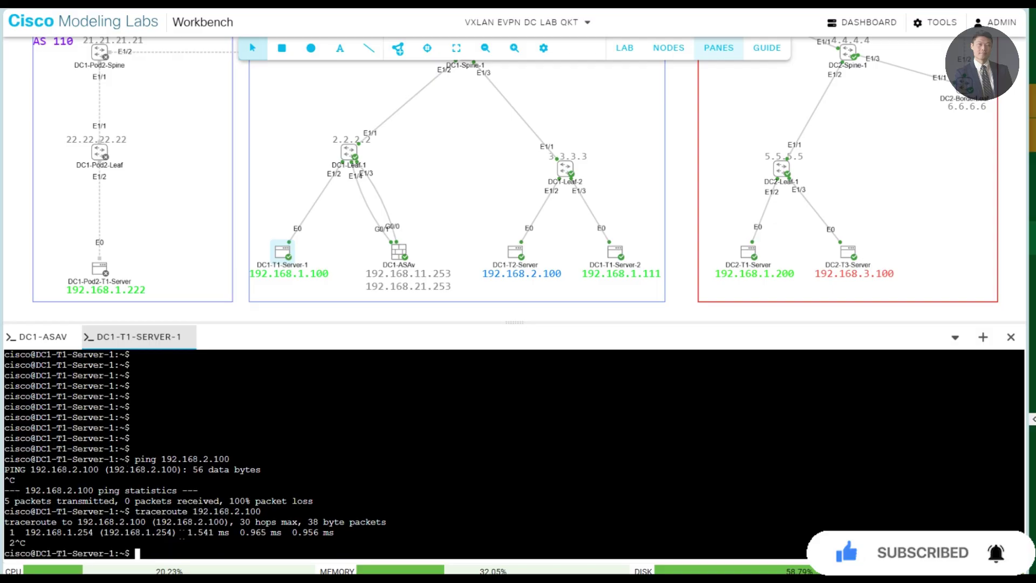
In DC1-ASAv configuration mode, add a static route on T1 to 192.168.1.0 255.255.255.0 via 192.168.11.254 with metric 1
{"action": "left_click", "coordinate": [36, 337]}
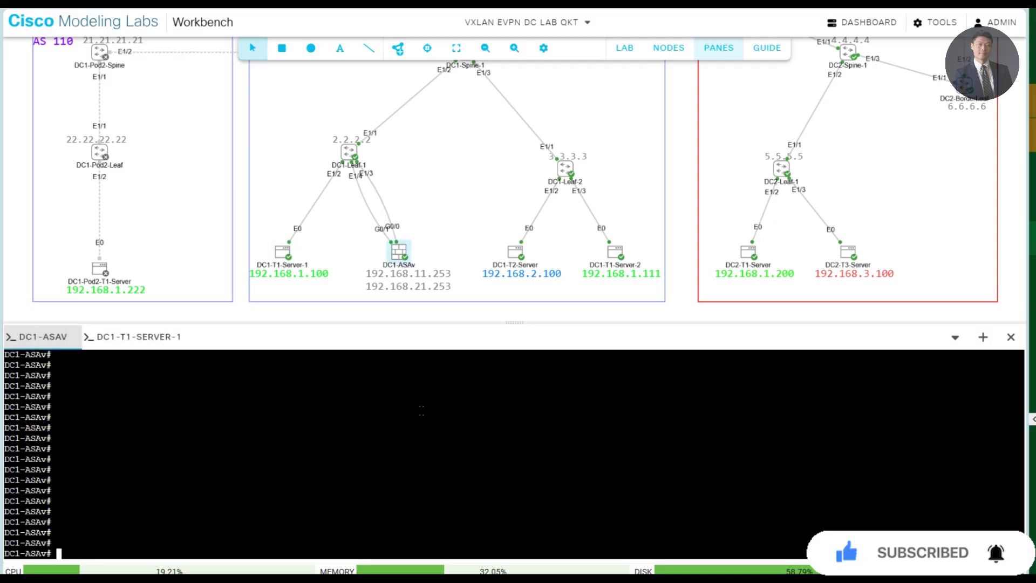
{"action": "type", "text": "conf t"}
{"action": "key", "text": "Return"}
{"action": "key", "text": "Return"}
{"action": "key", "text": "Return"}
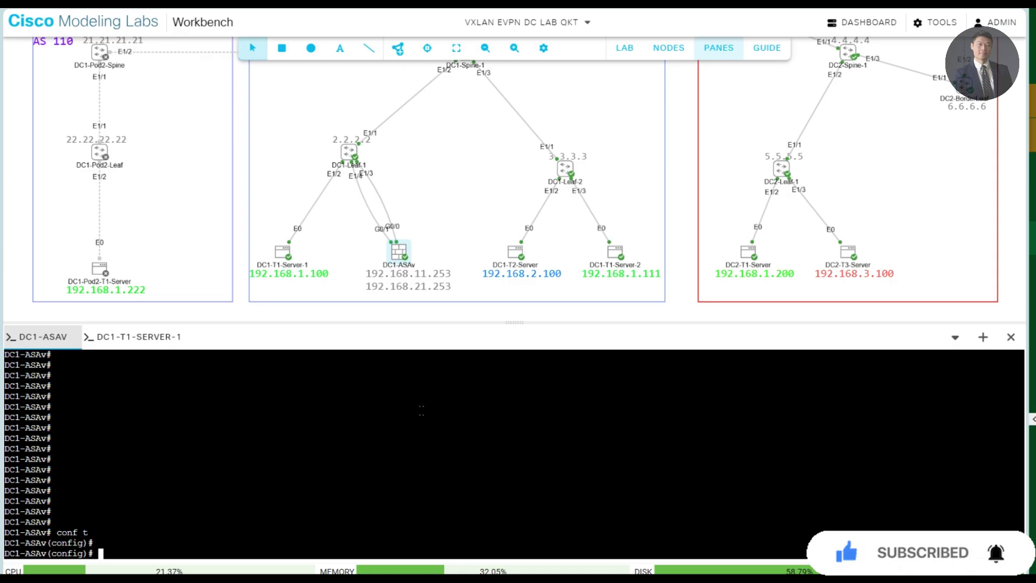
{"action": "type", "text": "route "}
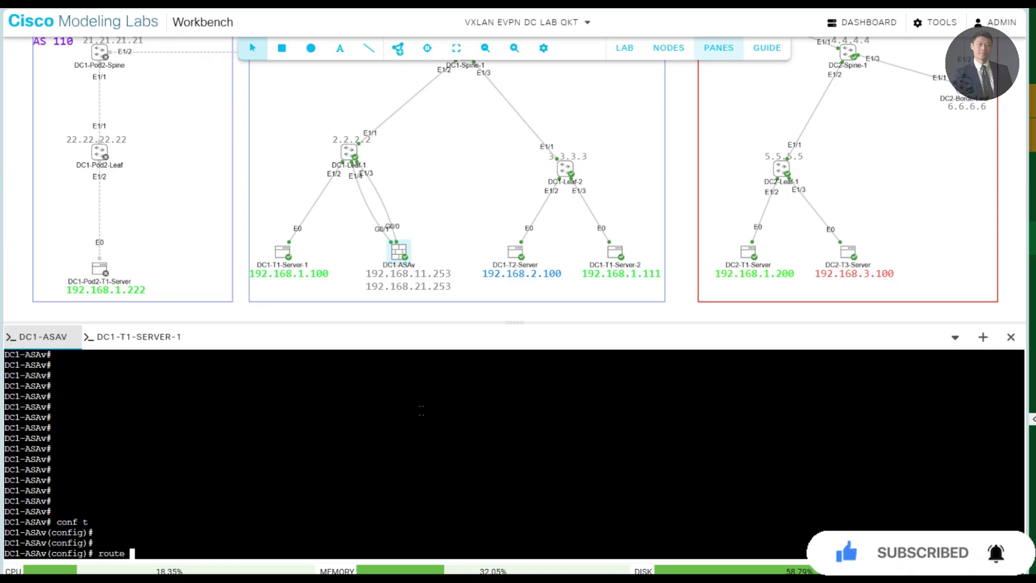
{"action": "type", "text": "T1 192"}
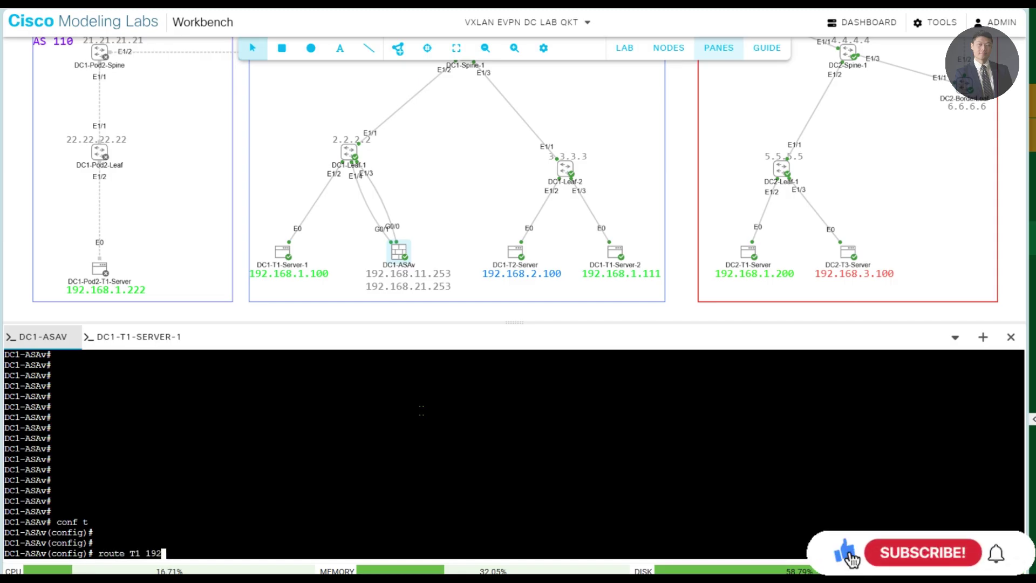
{"action": "type", "text": ".168.1.0 "}
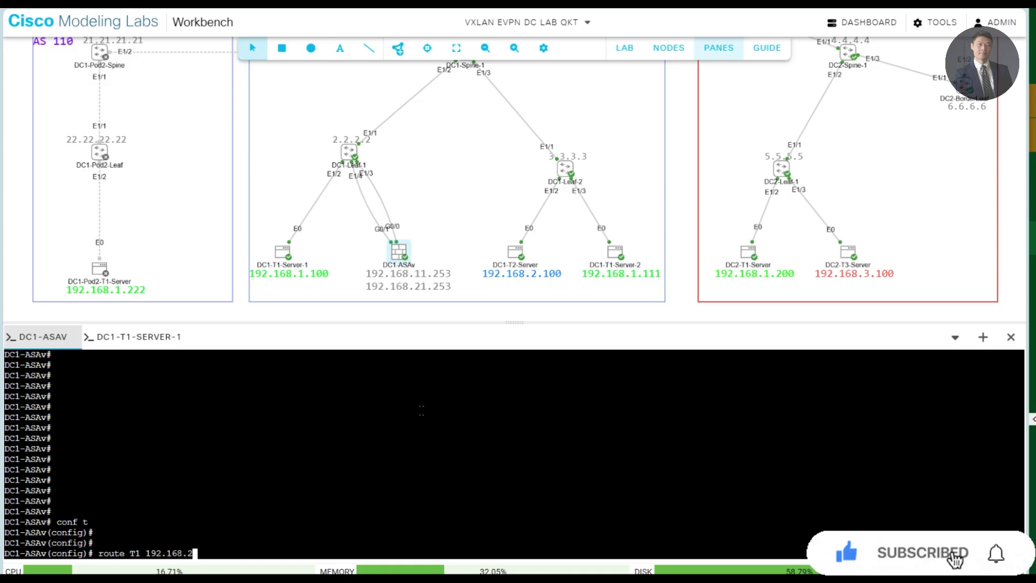
{"action": "type", "text": "255"}
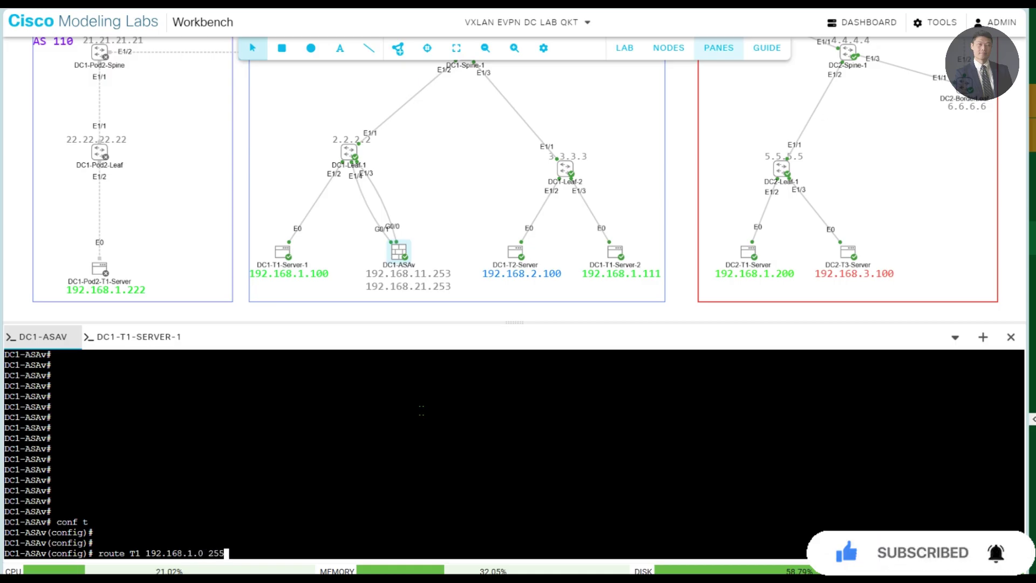
{"action": "type", "text": ".255.255.0 192.168.11.254 1"}
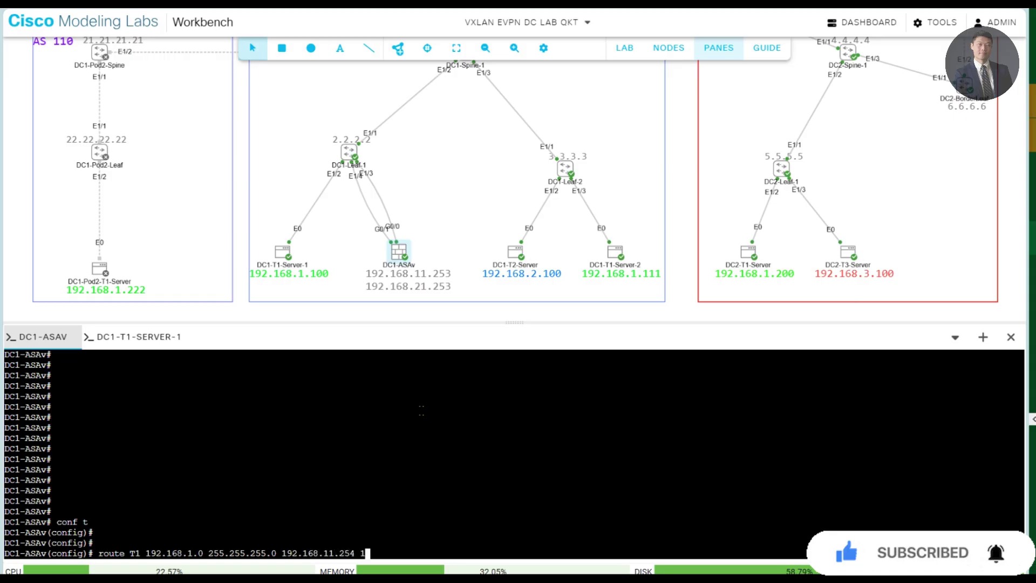
{"action": "key", "text": "Return"}
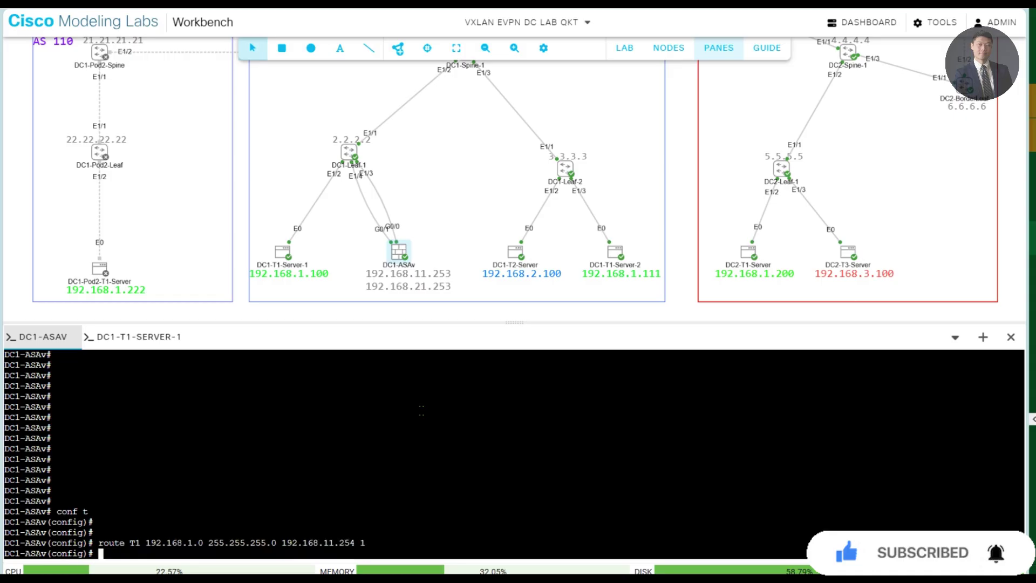
Add a static route on T2 to 192.168.2.0 255.255.255.0 via 192.168.21.254 with metric 1 in DC1-ASAv
{"action": "key", "text": "Up"}
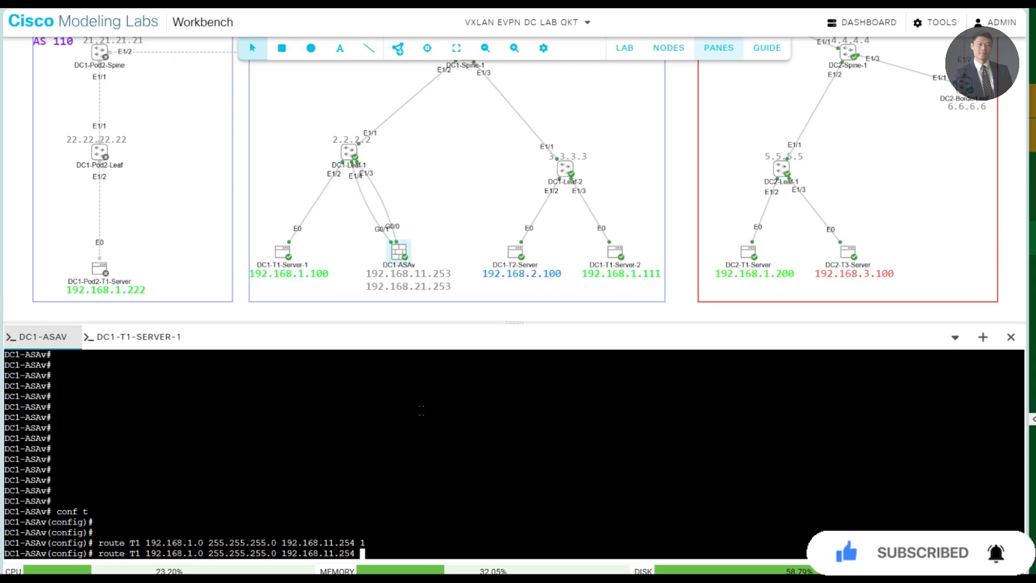
{"action": "key", "text": "BackSpace"}
{"action": "key", "text": "BackSpace"}
{"action": "key", "text": "BackSpace"}
{"action": "key", "text": "BackSpace"}
{"action": "key", "text": "BackSpace"}
{"action": "key", "text": "BackSpace"}
{"action": "key", "text": "BackSpace"}
{"action": "key", "text": "BackSpace"}
{"action": "key", "text": "BackSpace"}
{"action": "key", "text": "BackSpace"}
{"action": "key", "text": "BackSpace"}
{"action": "key", "text": "BackSpace"}
{"action": "key", "text": "BackSpace"}
{"action": "key", "text": "BackSpace"}
{"action": "key", "text": "BackSpace"}
{"action": "key", "text": "BackSpace"}
{"action": "key", "text": "BackSpace"}
{"action": "key", "text": "BackSpace"}
{"action": "key", "text": "BackSpace"}
{"action": "key", "text": "BackSpace"}
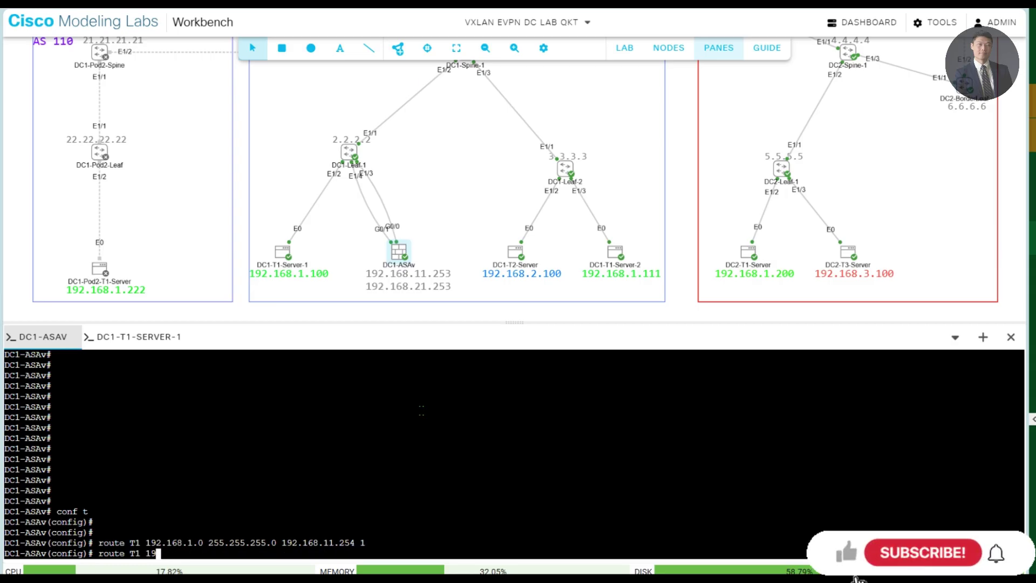
{"action": "key", "text": "BackSpace"}
{"action": "key", "text": "BackSpace"}
{"action": "key", "text": "BackSpace"}
{"action": "key", "text": "BackSpace"}
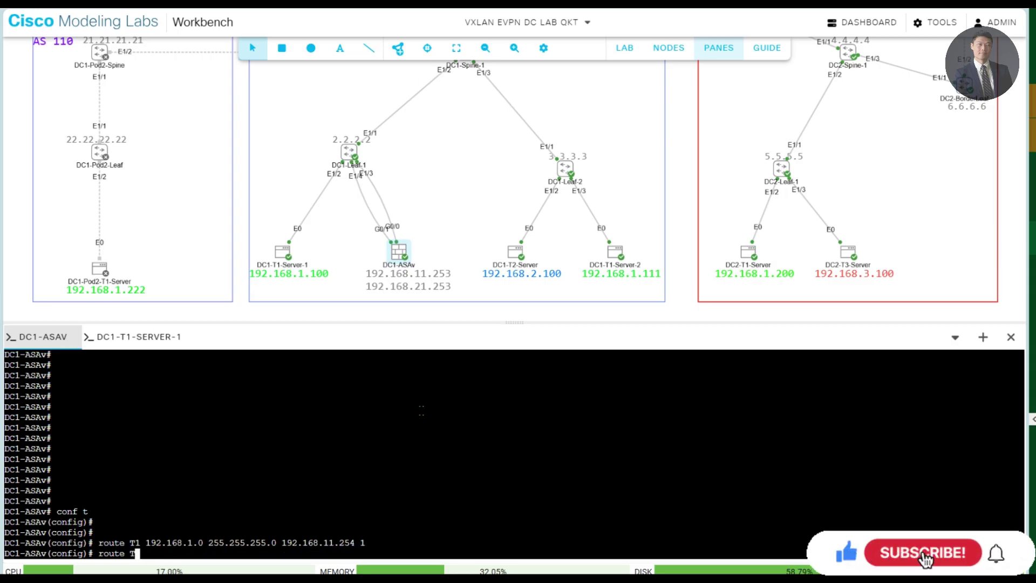
{"action": "type", "text": "2 192.168.2"}
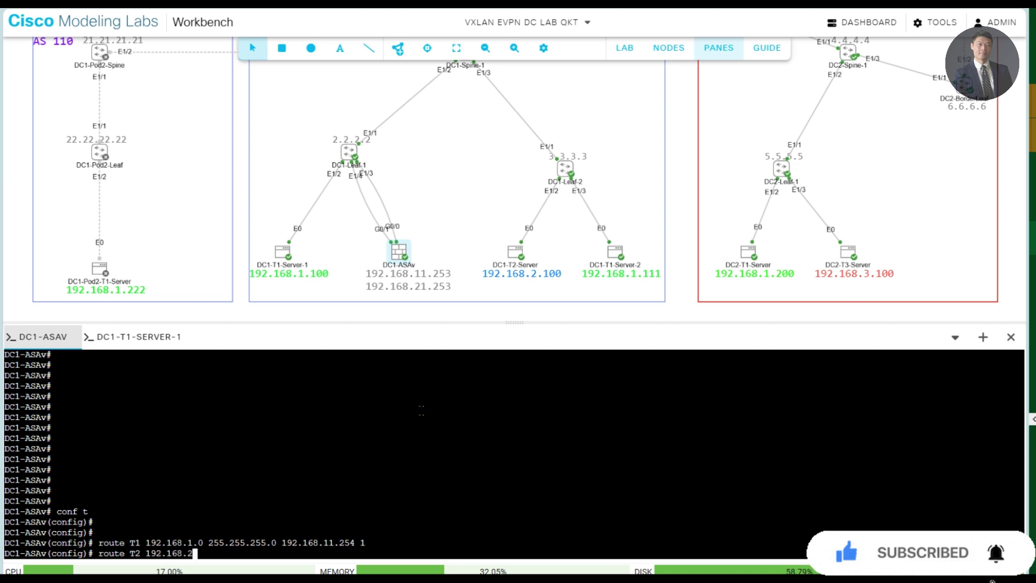
{"action": "type", "text": ".0 255.255.255"}
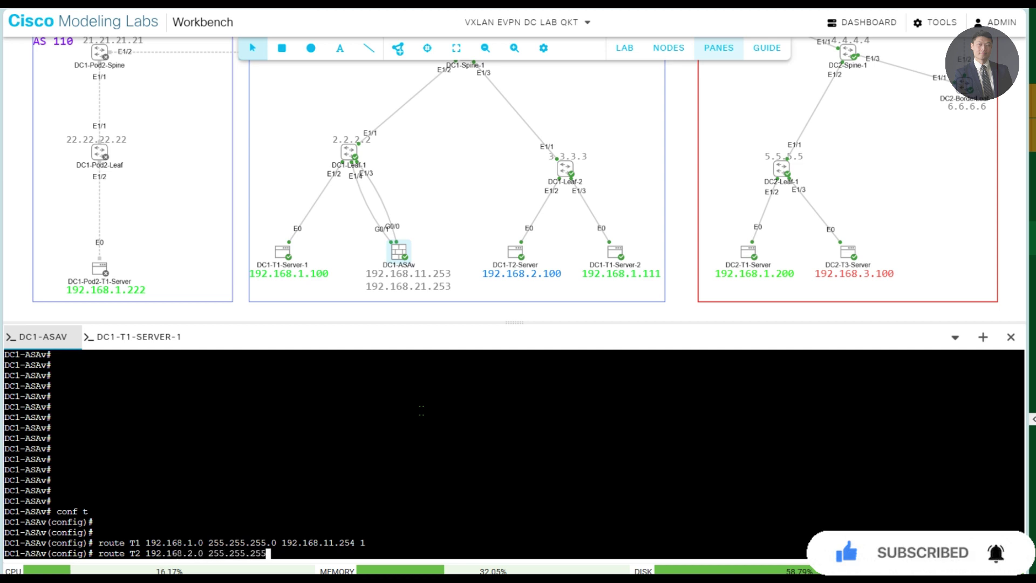
{"action": "type", "text": ".0 192.168.21.254 1"}
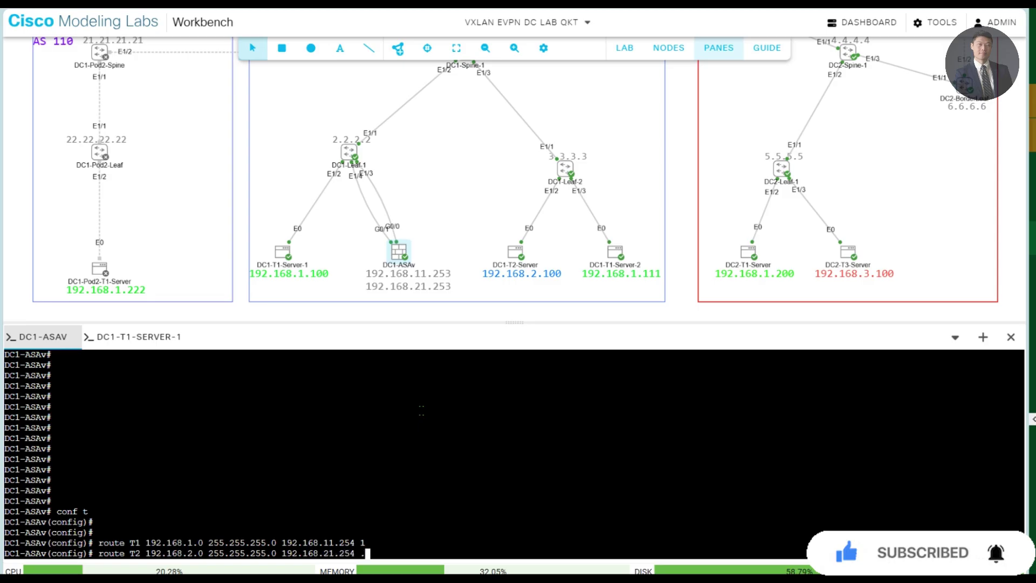
{"action": "key", "text": "Return"}
{"action": "key", "text": "Return"}
{"action": "key", "text": "Return"}
{"action": "key", "text": "Return"}
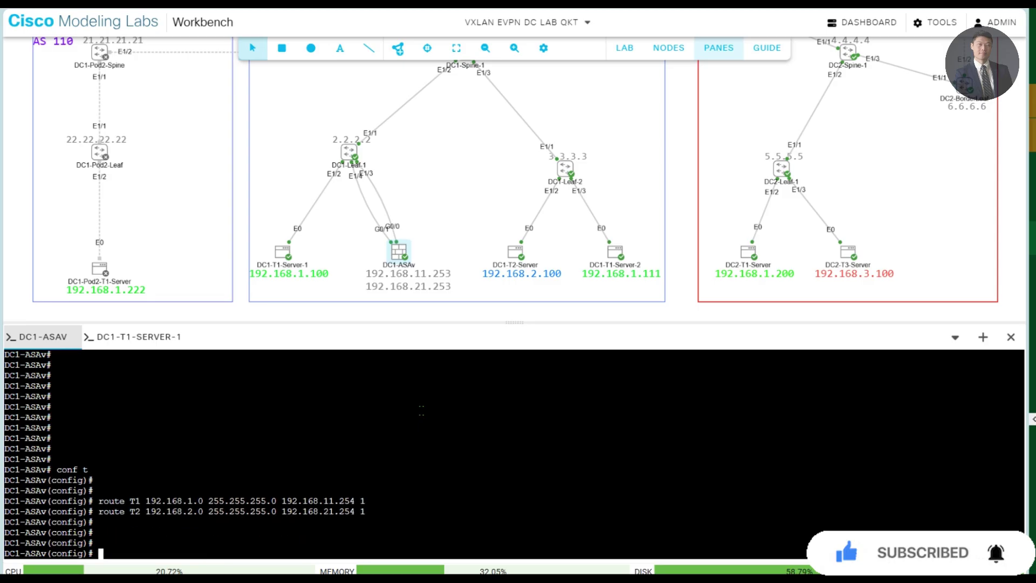
{"action": "left_click_drag", "start_coordinate": [121, 490], "coordinate": [432, 522]}
{"action": "left_click", "coordinate": [453, 516]}
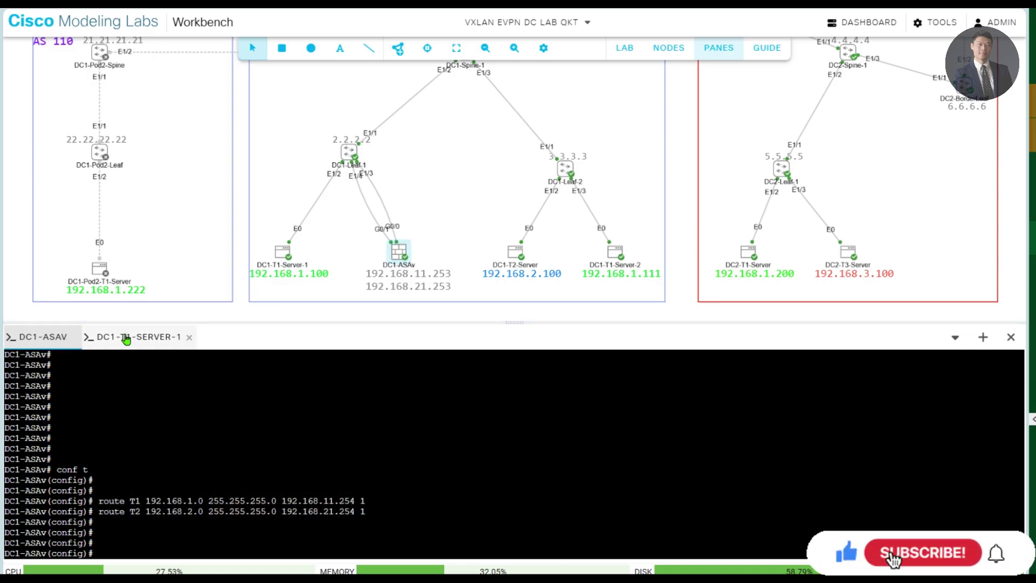
Return to the DC1-T1-Server-1 console, rerun the traceroute to 192.168.2.100 and interrupt it
{"action": "left_click", "coordinate": [145, 344]}
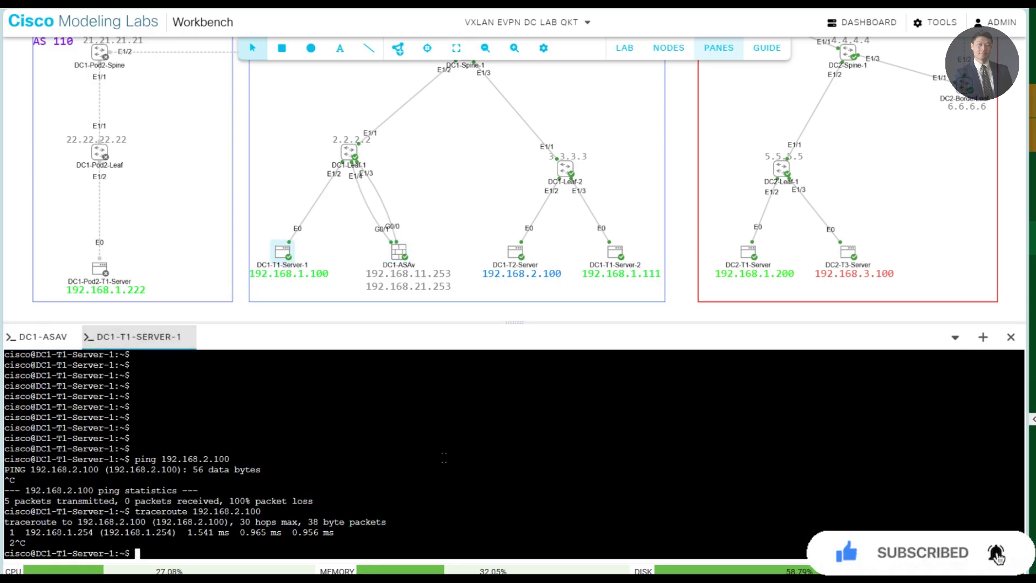
{"action": "key", "text": "Up"}
{"action": "key", "text": "Return"}
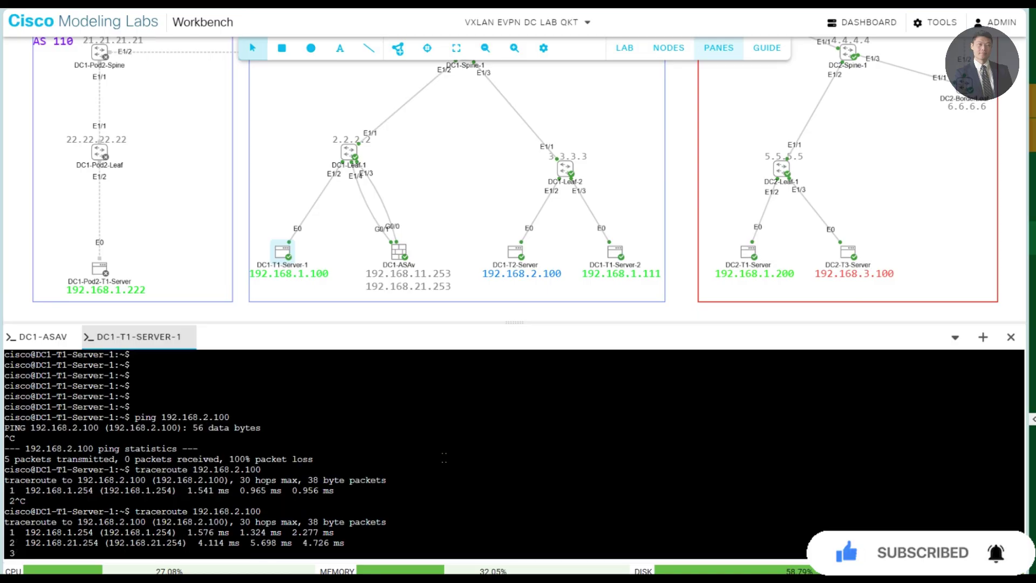
{"action": "key", "text": "ctrl+c"}
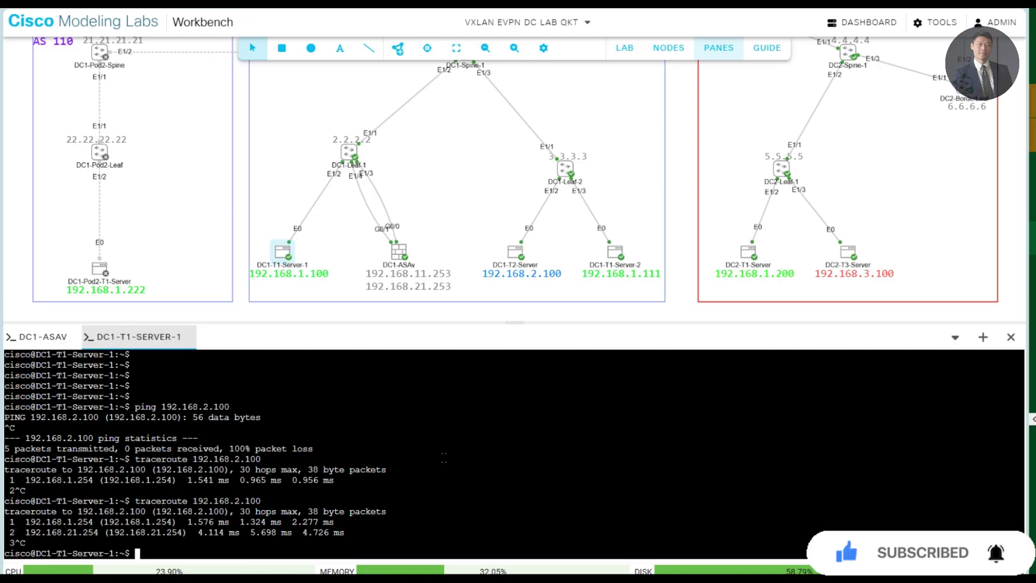
Ping 192.168.2.100 again from DC1-T1-Server-1 and stop the ping after several packets
{"action": "key", "text": "Up"}
{"action": "key", "text": "Up"}
{"action": "key", "text": "Return"}
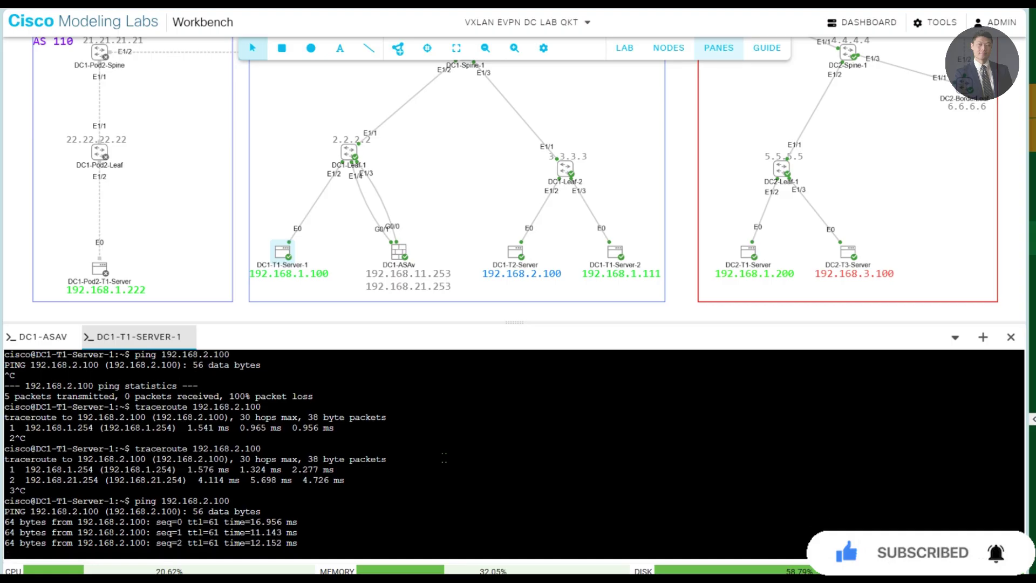
{"action": "key", "text": "ctrl+c"}
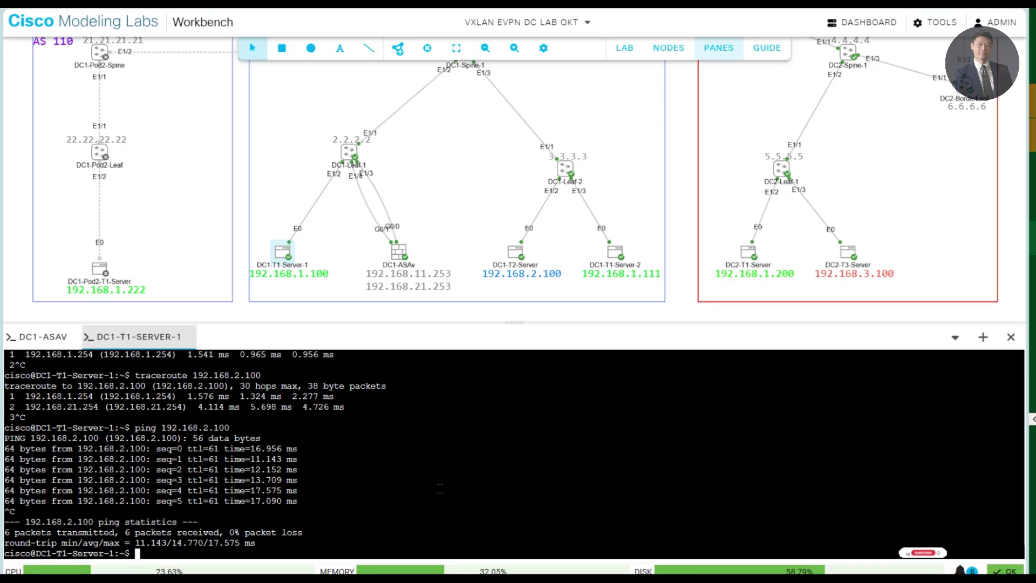
Run the traceroute from DC1-T1-Server-1 to 192.168.2.100 once more and let it complete
{"action": "key", "text": "Up"}
{"action": "key", "text": "Up"}
{"action": "key", "text": "Return"}
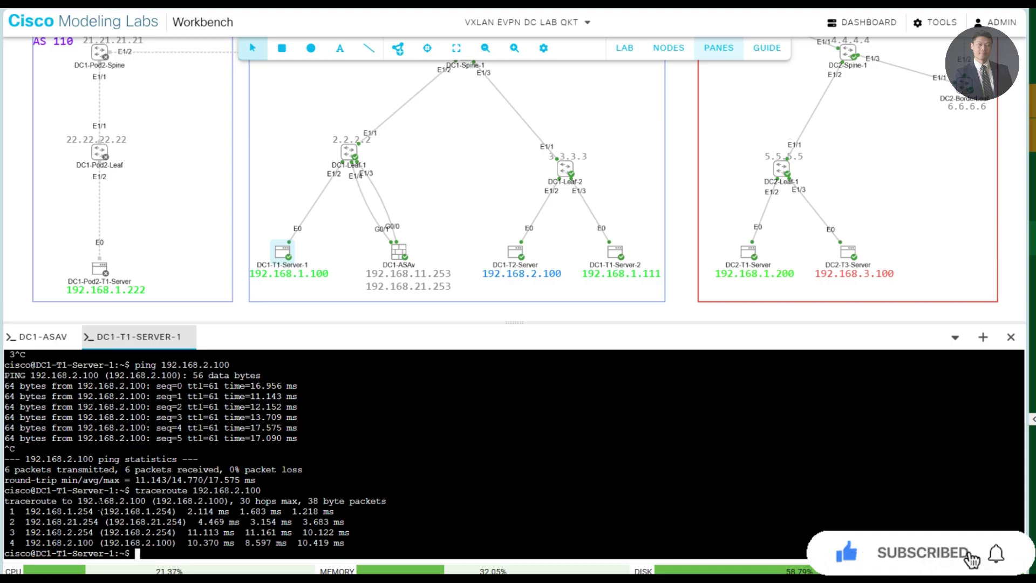
Examine each hop in the traceroute output, from the first gateway through to the destination server
{"action": "left_click_drag", "start_coordinate": [20, 490], "coordinate": [274, 516]}
{"action": "left_click", "coordinate": [398, 527]}
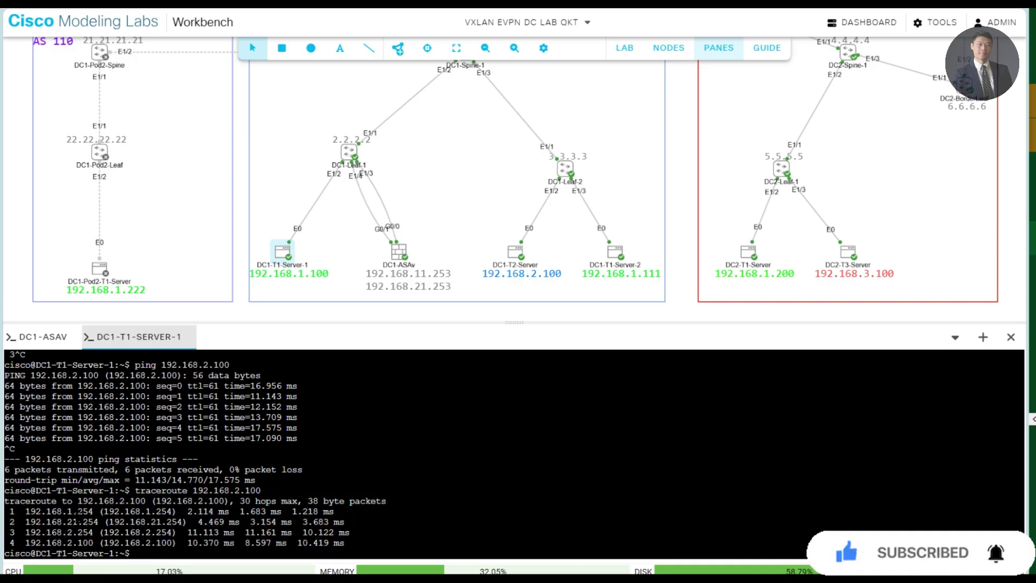
{"action": "left_click_drag", "start_coordinate": [29, 510], "coordinate": [180, 511]}
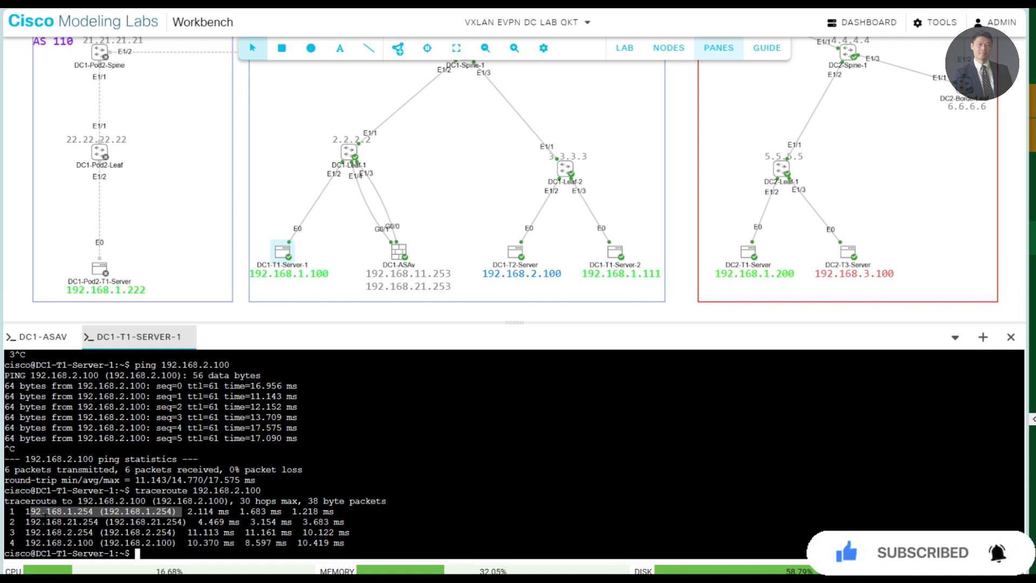
{"action": "left_click_drag", "start_coordinate": [25, 521], "coordinate": [354, 522]}
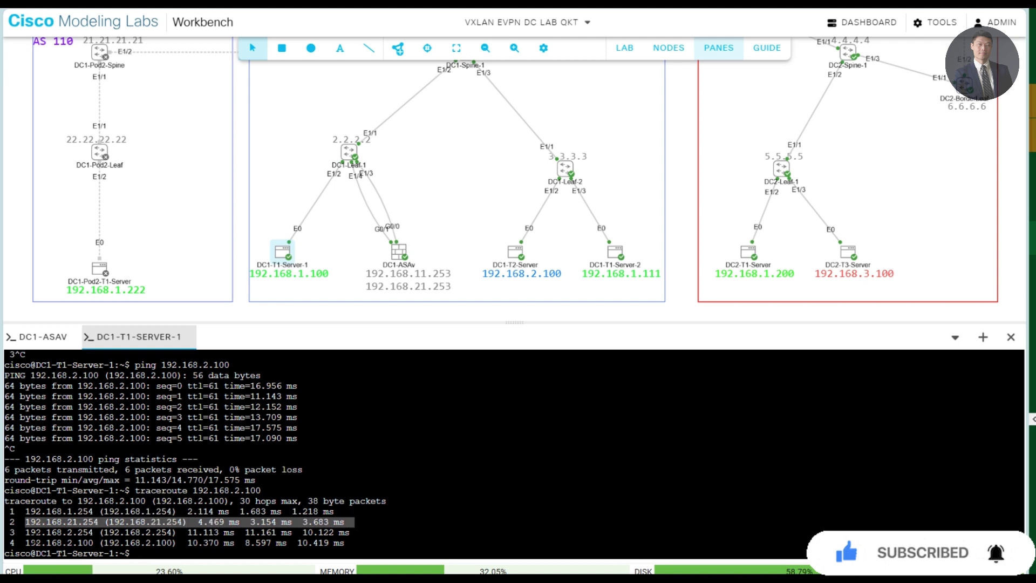
{"action": "left_click_drag", "start_coordinate": [25, 532], "coordinate": [343, 533]}
{"action": "left_click", "coordinate": [336, 542]}
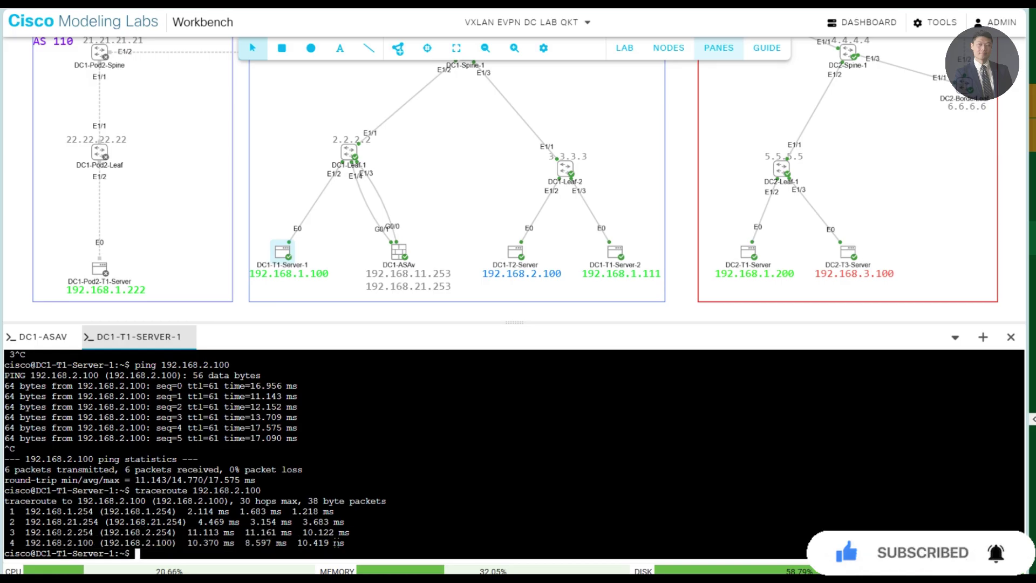
{"action": "triple_click", "coordinate": [337, 542]}
{"action": "left_click", "coordinate": [343, 542]}
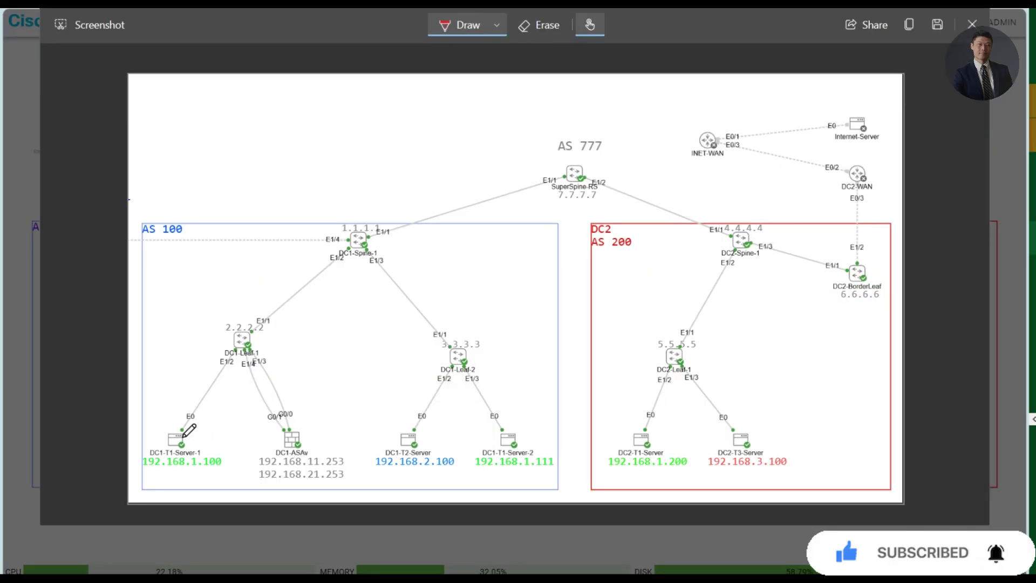
On the topology screenshot, underline 192.168.1.100 and 192.168.2.100 in red and sketch the path from DC1-T1-Server-1 through DC1-Leaf-1, labelled VNI and VNI 2
{"action": "left_click_drag", "start_coordinate": [156, 471], "coordinate": [205, 469]}
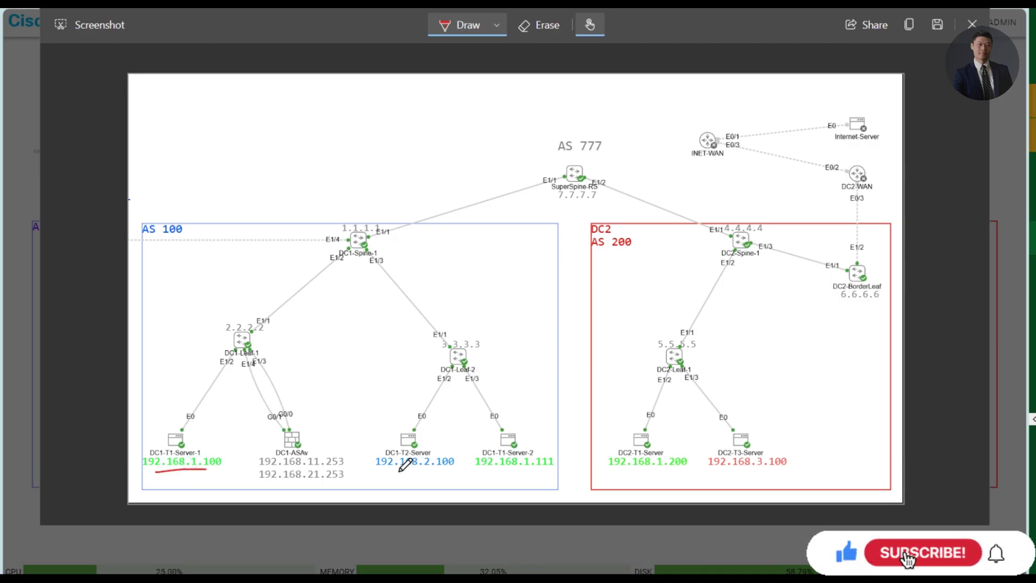
{"action": "left_click_drag", "start_coordinate": [392, 470], "coordinate": [446, 469]}
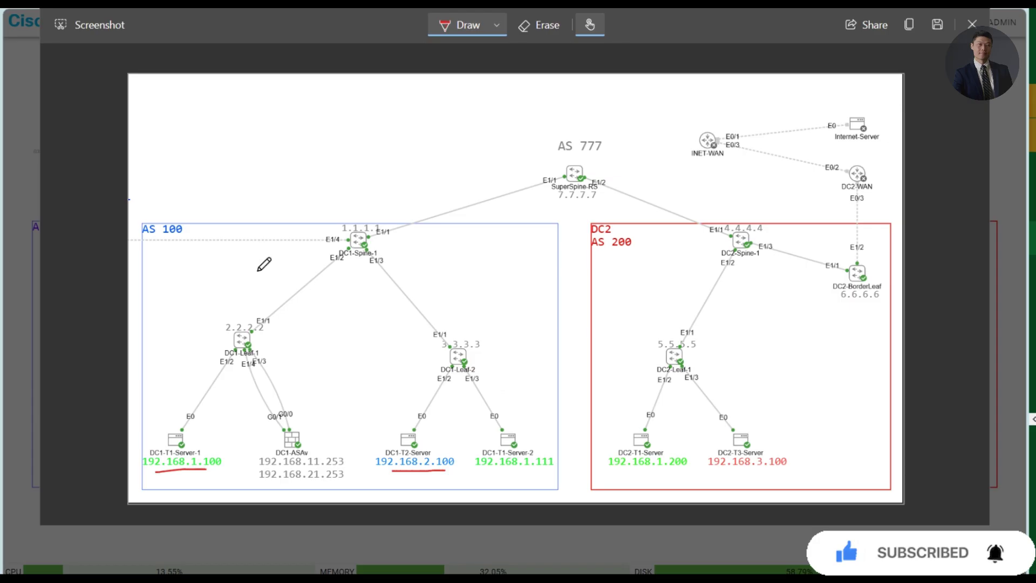
{"action": "left_click_drag", "start_coordinate": [178, 403], "coordinate": [221, 356]}
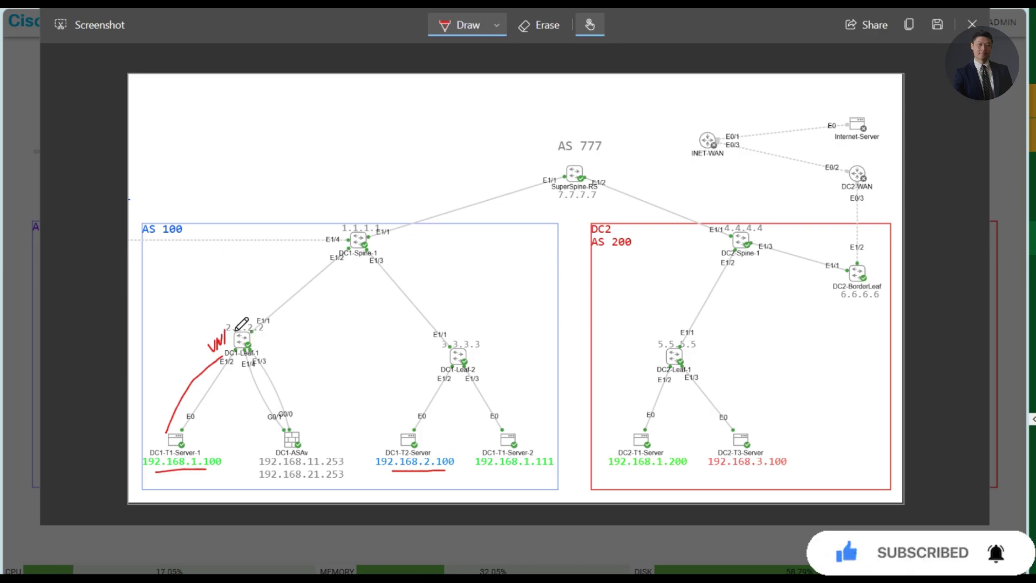
{"action": "mouse_move", "coordinate": [235, 330]}
{"action": "left_mouse_down"}
{"action": "mouse_move", "coordinate": [250, 299]}
{"action": "mouse_move", "coordinate": [274, 308]}
{"action": "left_mouse_up"}
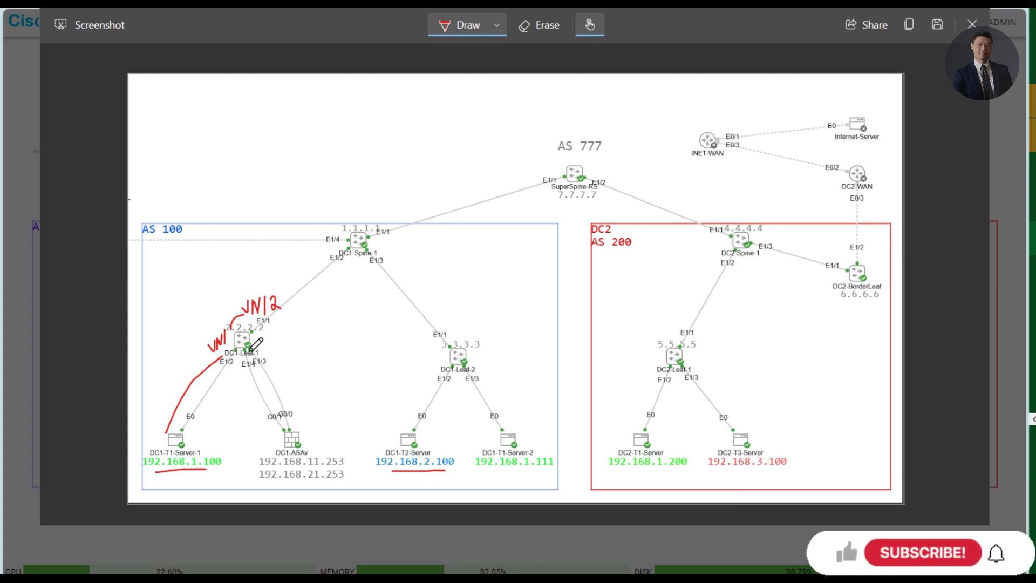
Draw the red path from DC1-Leaf-1 to DC1-ASAv and back, continuing through the labels T2 VNI 2 and VNI 1 to DC1-T2-Server
{"action": "left_click_drag", "start_coordinate": [247, 351], "coordinate": [288, 436]}
{"action": "left_click_drag", "start_coordinate": [307, 482], "coordinate": [346, 484]}
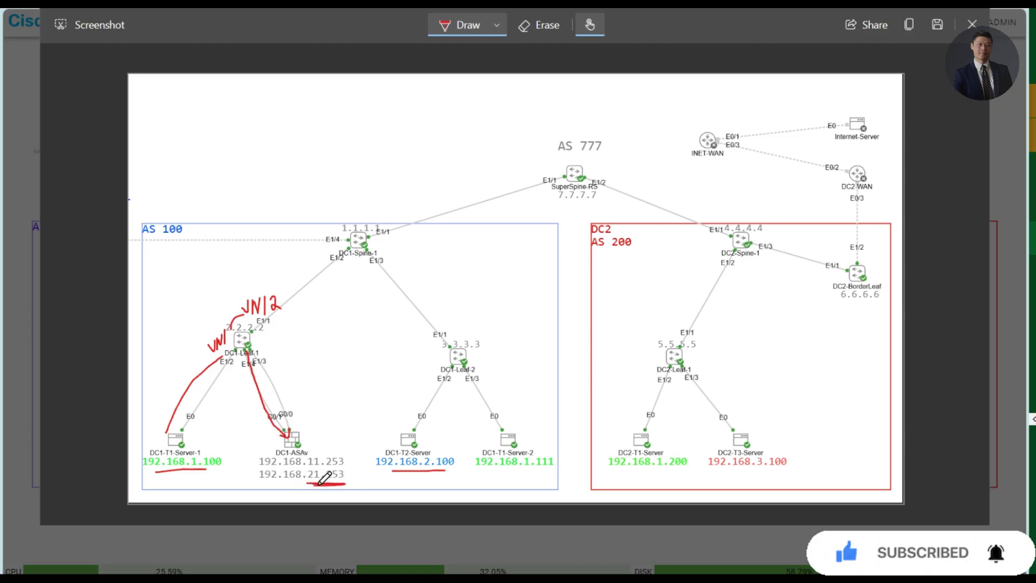
{"action": "left_click_drag", "start_coordinate": [295, 436], "coordinate": [256, 338]}
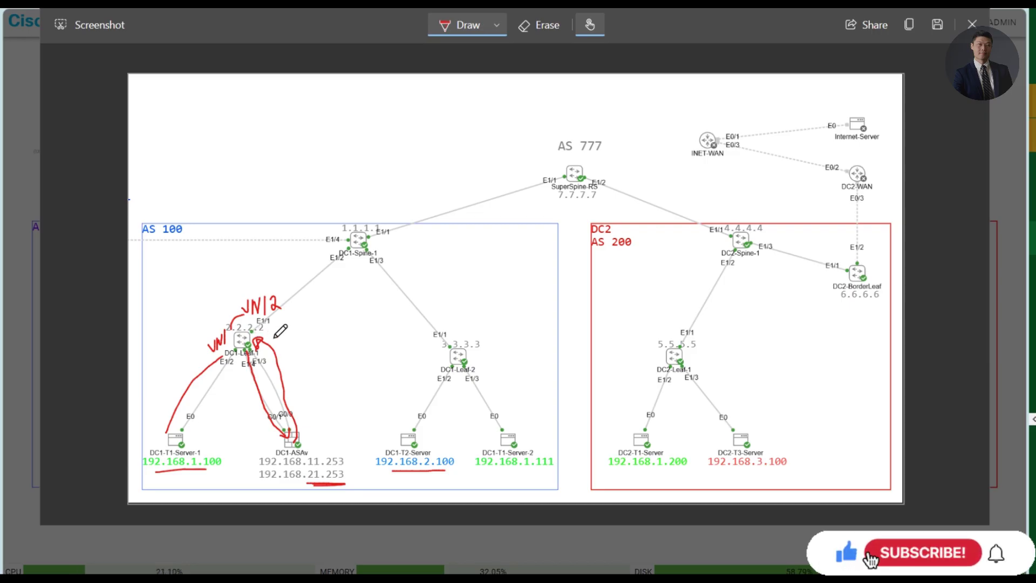
{"action": "mouse_move", "coordinate": [289, 306]}
{"action": "left_mouse_down"}
{"action": "mouse_move", "coordinate": [322, 315]}
{"action": "mouse_move", "coordinate": [334, 332]}
{"action": "mouse_move", "coordinate": [347, 322]}
{"action": "mouse_move", "coordinate": [350, 334]}
{"action": "mouse_move", "coordinate": [366, 336]}
{"action": "left_mouse_up"}
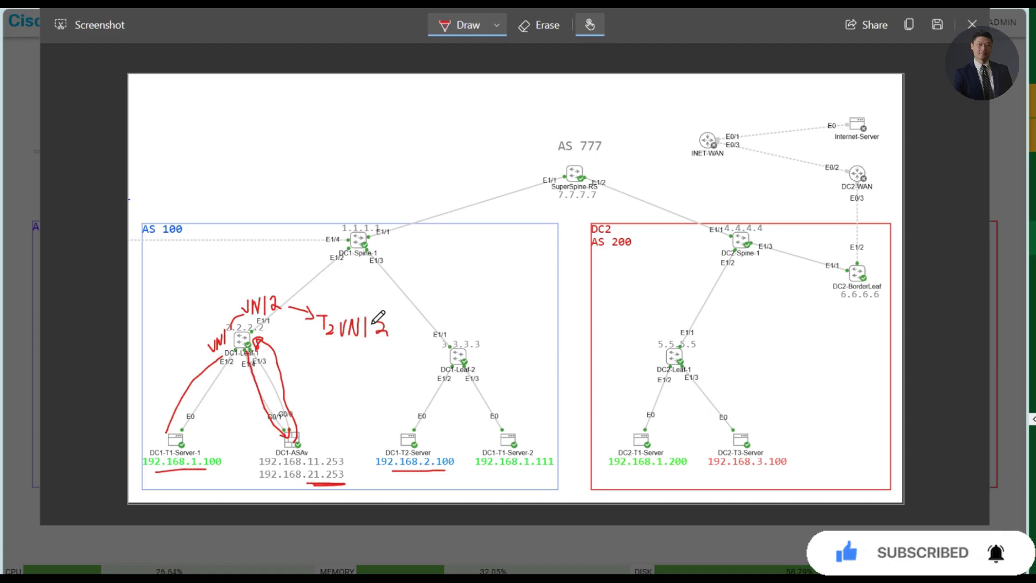
{"action": "mouse_move", "coordinate": [342, 353]}
{"action": "left_mouse_down"}
{"action": "mouse_move", "coordinate": [364, 360]}
{"action": "mouse_move", "coordinate": [371, 348]}
{"action": "mouse_move", "coordinate": [376, 363]}
{"action": "mouse_move", "coordinate": [440, 347]}
{"action": "mouse_move", "coordinate": [426, 447]}
{"action": "mouse_move", "coordinate": [434, 439]}
{"action": "left_mouse_up"}
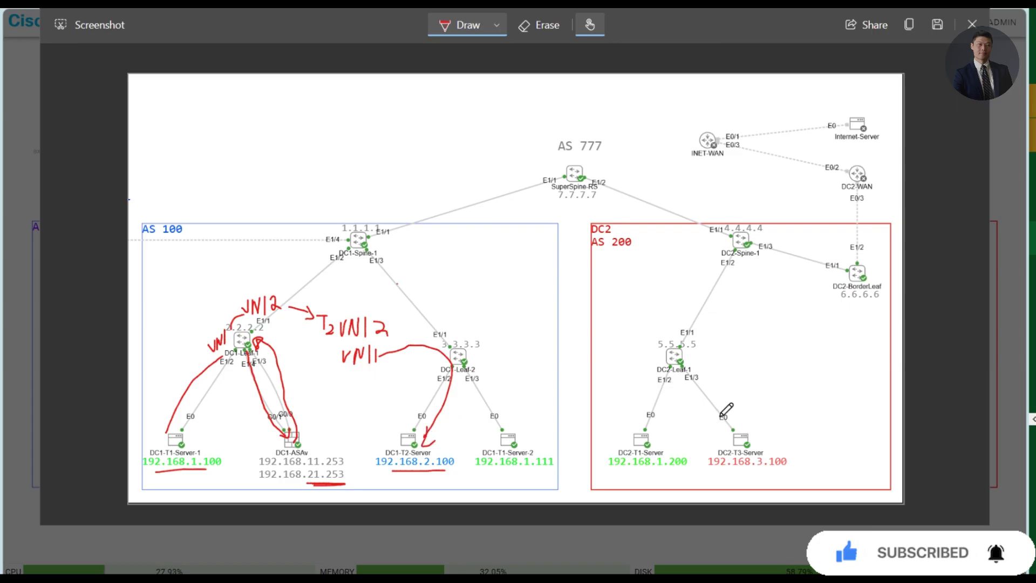
Change the pen color to yellow and underline 192.168.1.200 and 192.168.2.100 on the topology screenshot
{"action": "left_click", "coordinate": [497, 25]}
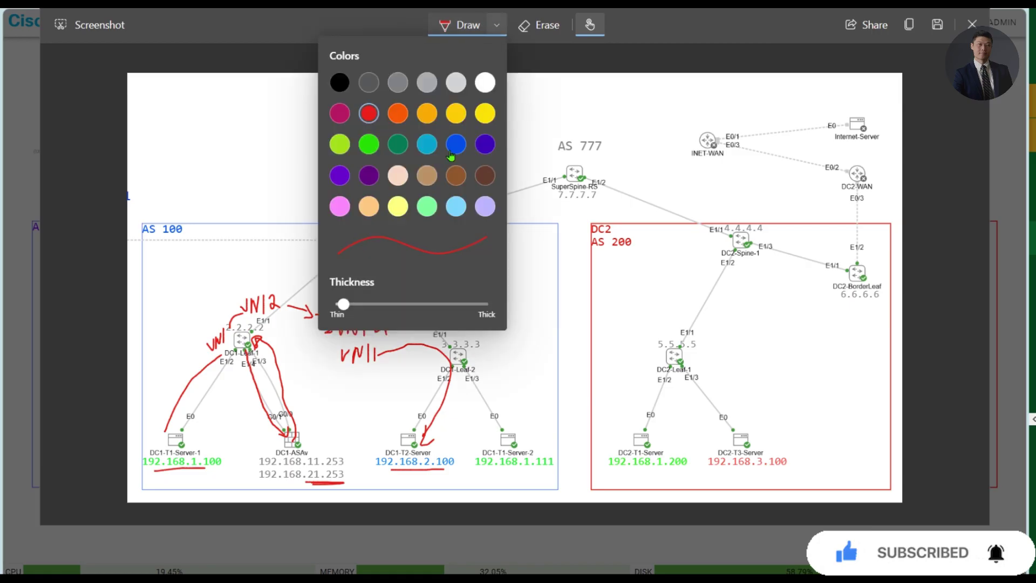
{"action": "left_click", "coordinate": [485, 144]}
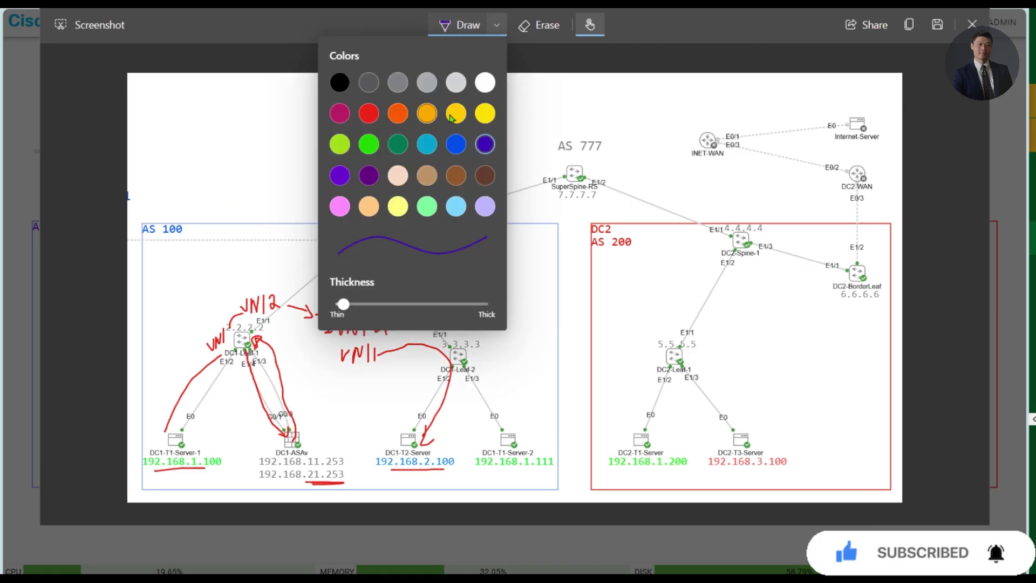
{"action": "left_click", "coordinate": [480, 120]}
{"action": "left_click", "coordinate": [619, 177]}
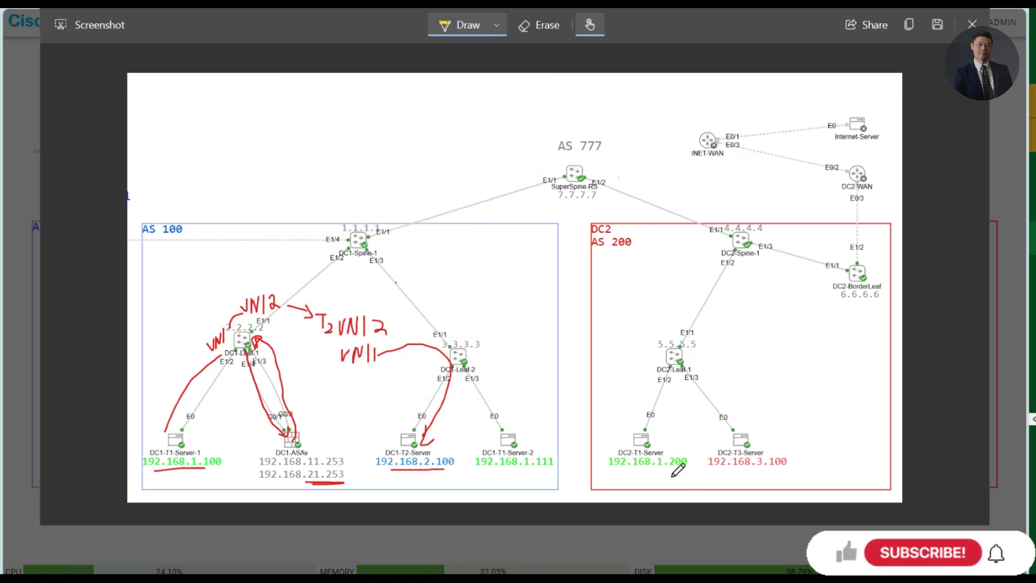
{"action": "left_click_drag", "start_coordinate": [611, 468], "coordinate": [687, 468]}
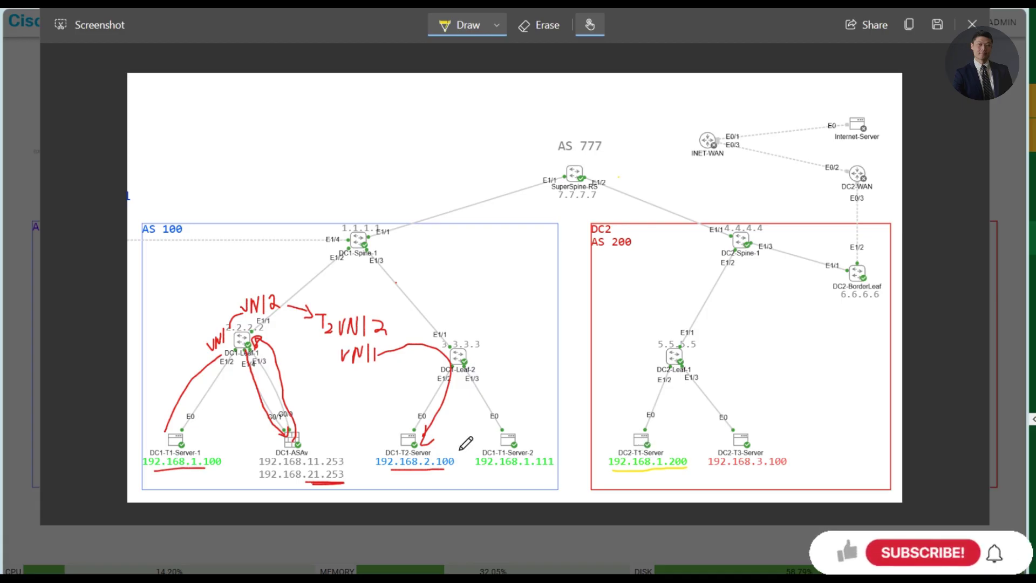
{"action": "left_click_drag", "start_coordinate": [425, 471], "coordinate": [463, 469]}
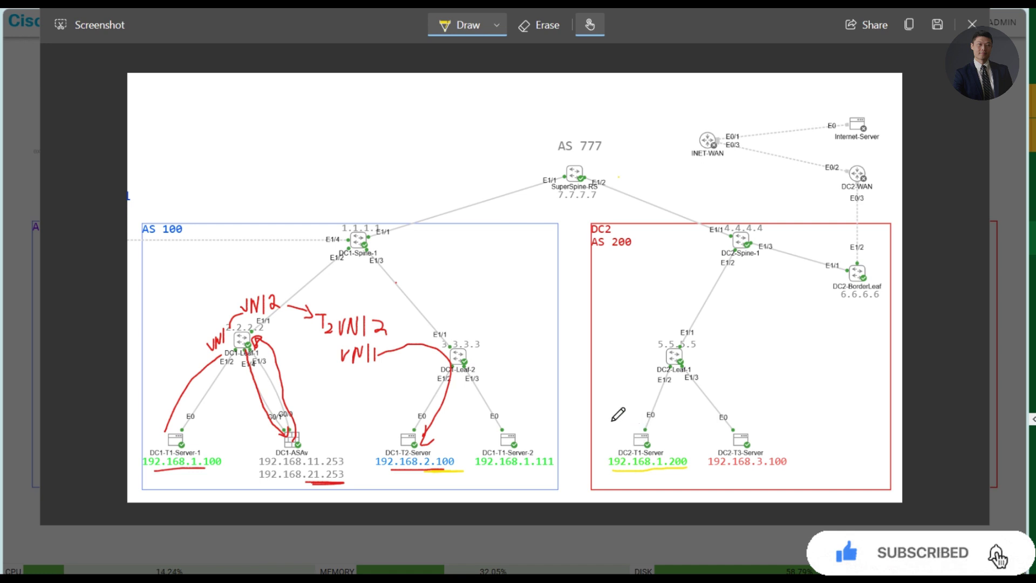
Draw a yellow path from DC2-T1-Server through DC2-Leaf-1, DC2-Spine-1, SuperSpine-RS and DC1-Spine-1 to DC1-Leaf-2
{"action": "left_click_drag", "start_coordinate": [643, 438], "coordinate": [666, 375]}
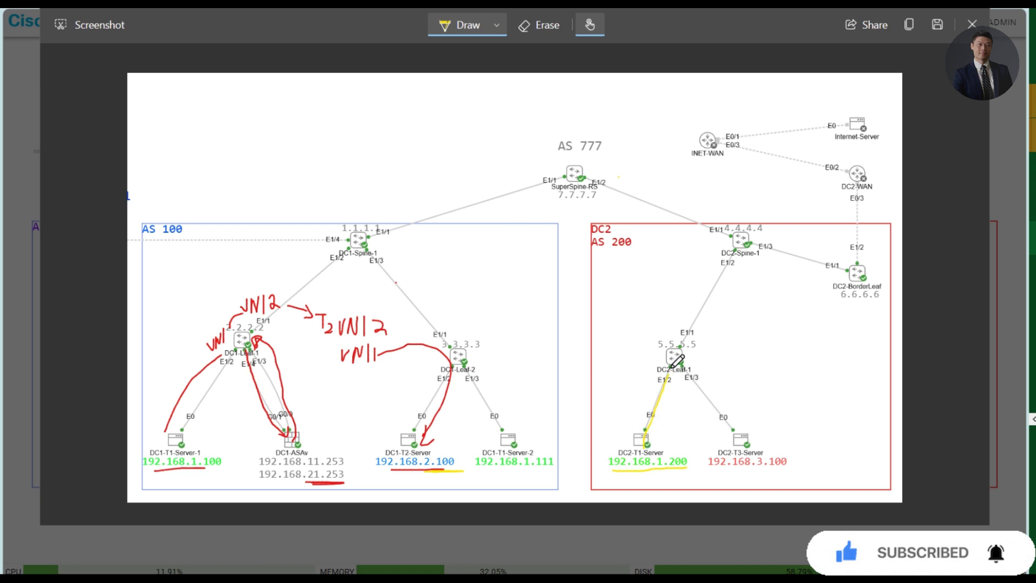
{"action": "mouse_move", "coordinate": [680, 345]}
{"action": "left_mouse_down"}
{"action": "mouse_move", "coordinate": [710, 281]}
{"action": "mouse_move", "coordinate": [736, 260]}
{"action": "mouse_move", "coordinate": [697, 212]}
{"action": "mouse_move", "coordinate": [608, 184]}
{"action": "left_mouse_up"}
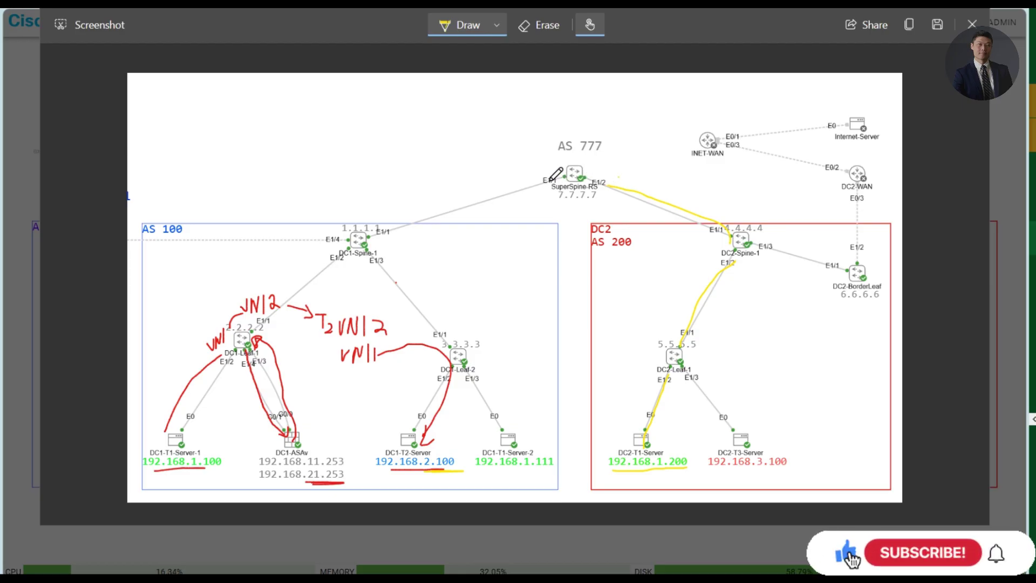
{"action": "mouse_move", "coordinate": [552, 179]}
{"action": "left_mouse_down"}
{"action": "mouse_move", "coordinate": [429, 203]}
{"action": "mouse_move", "coordinate": [378, 233]}
{"action": "mouse_move", "coordinate": [419, 344]}
{"action": "mouse_move", "coordinate": [436, 359]}
{"action": "left_mouse_up"}
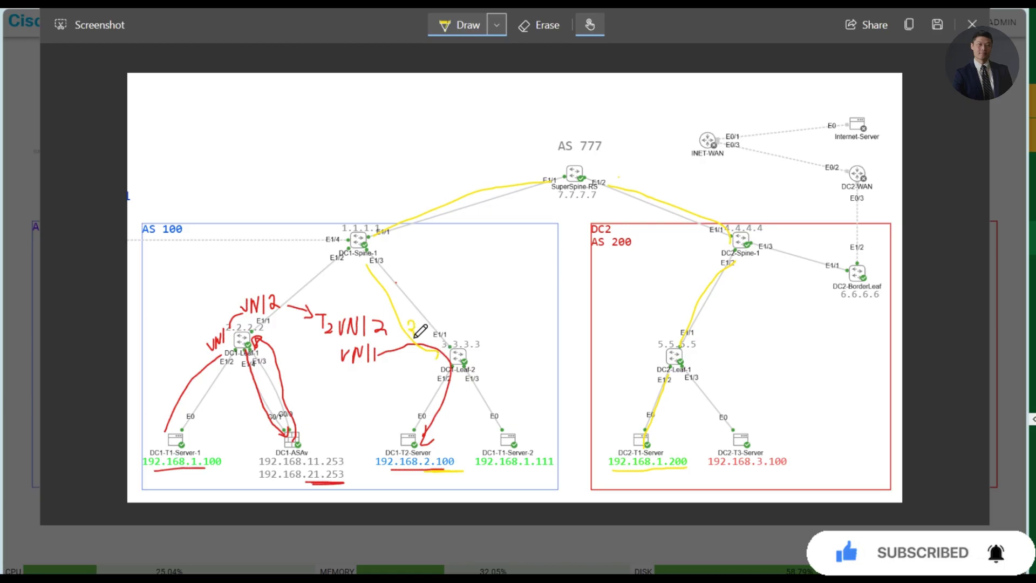
Erase the strokes leading to DC1-Leaf-2 and redraw the yellow path from DC1-Spine-1 through DC1-Leaf-1 and DC1-ASAv to DC1-T2-Server
{"action": "left_click", "coordinate": [521, 14]}
{"action": "left_click_drag", "start_coordinate": [418, 353], "coordinate": [445, 296]}
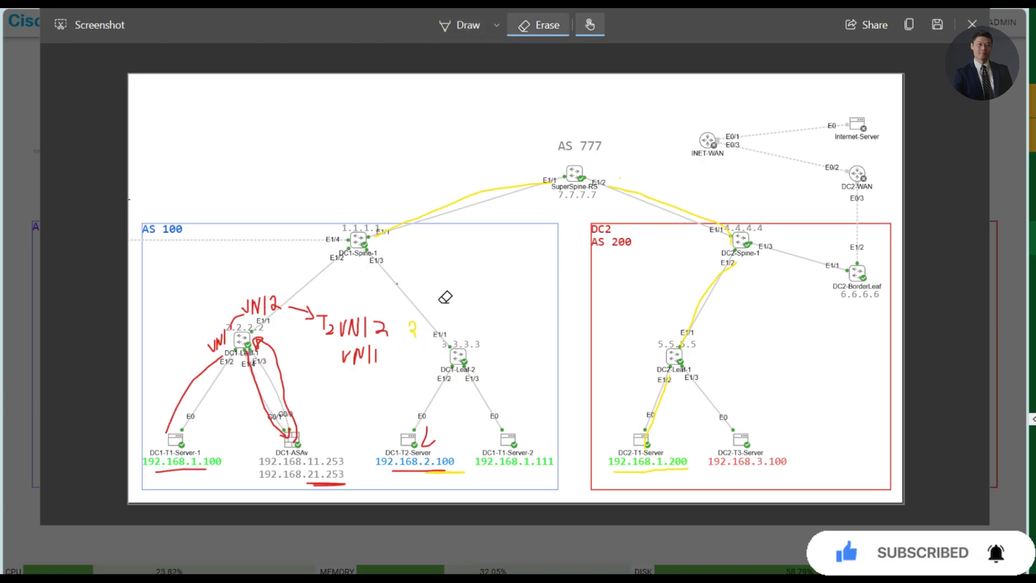
{"action": "left_click", "coordinate": [461, 25]}
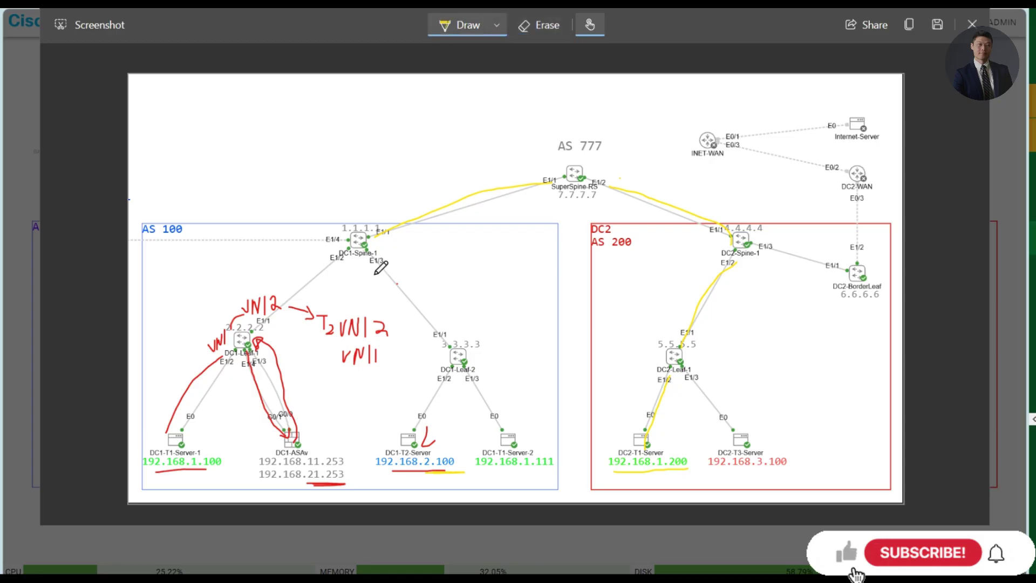
{"action": "mouse_move", "coordinate": [339, 243]}
{"action": "left_mouse_down"}
{"action": "mouse_move", "coordinate": [276, 296]}
{"action": "mouse_move", "coordinate": [250, 338]}
{"action": "left_mouse_up"}
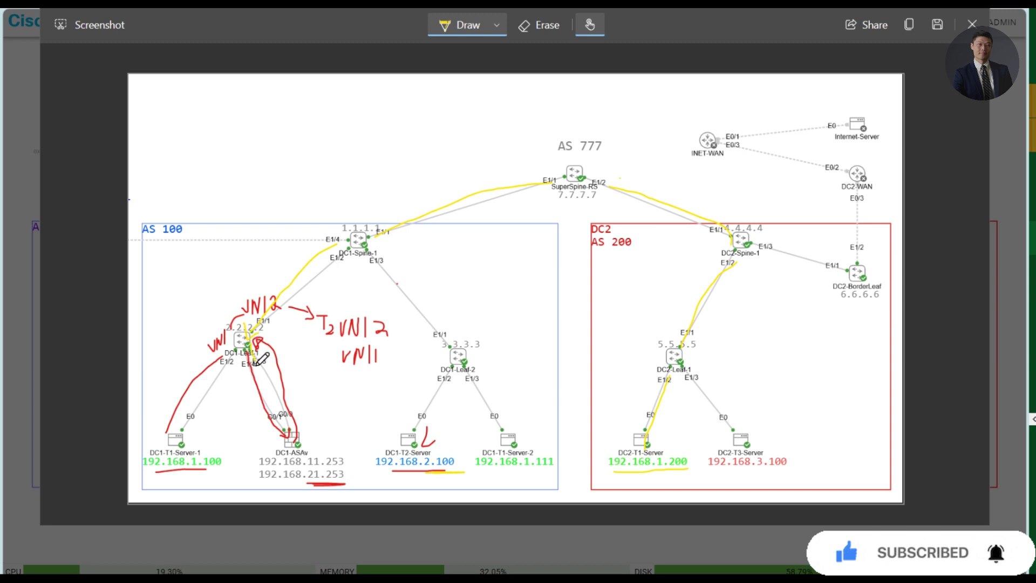
{"action": "left_click_drag", "start_coordinate": [258, 362], "coordinate": [272, 405]}
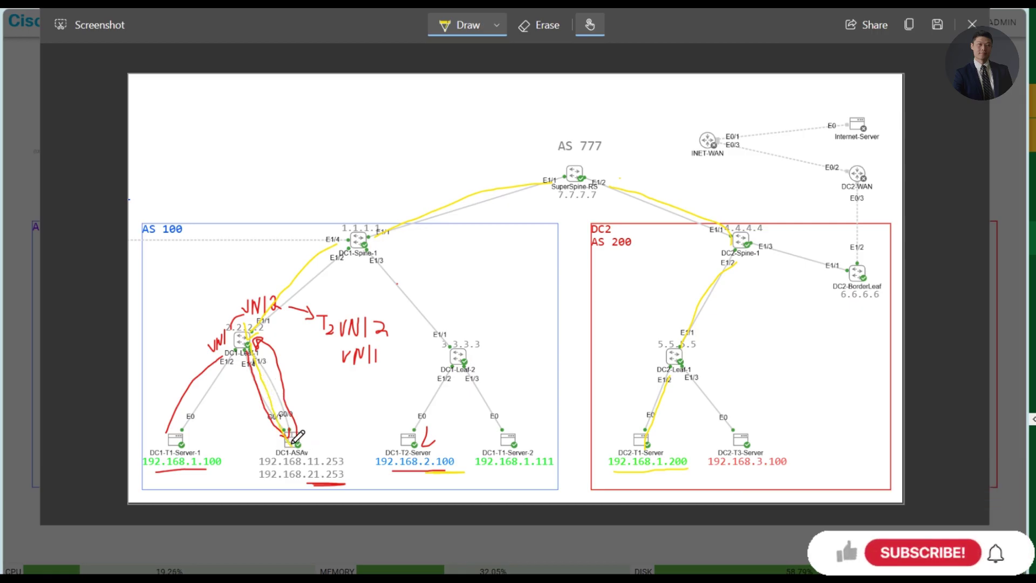
{"action": "mouse_move", "coordinate": [289, 432]}
{"action": "left_mouse_down"}
{"action": "mouse_move", "coordinate": [277, 350]}
{"action": "mouse_move", "coordinate": [351, 294]}
{"action": "mouse_move", "coordinate": [436, 372]}
{"action": "mouse_move", "coordinate": [420, 430]}
{"action": "left_mouse_up"}
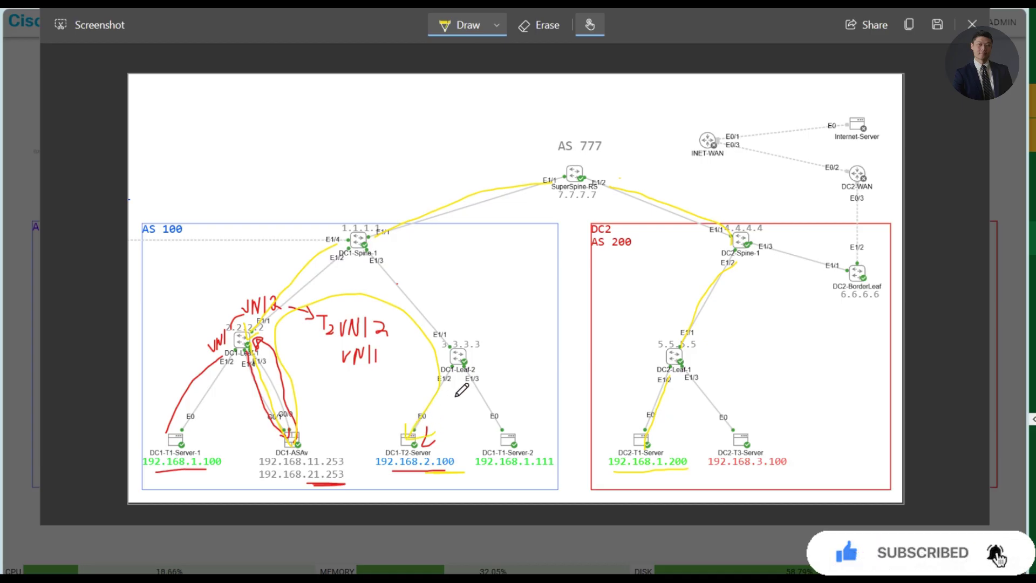
Close the annotated topology screenshot and open the console of DC2-T1-Server at a fresh prompt
{"action": "left_click", "coordinate": [971, 24]}
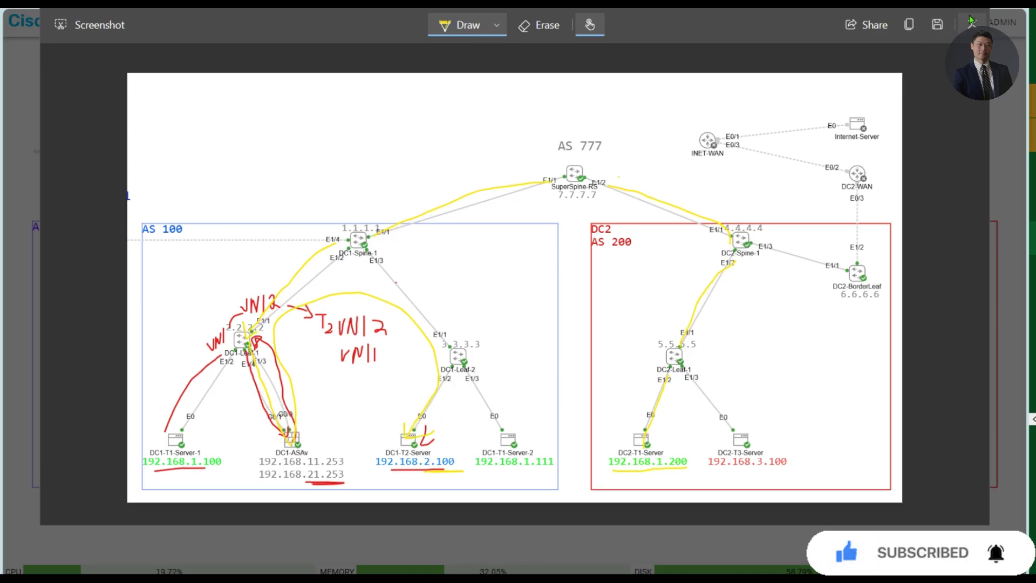
{"action": "left_click", "coordinate": [590, 72]}
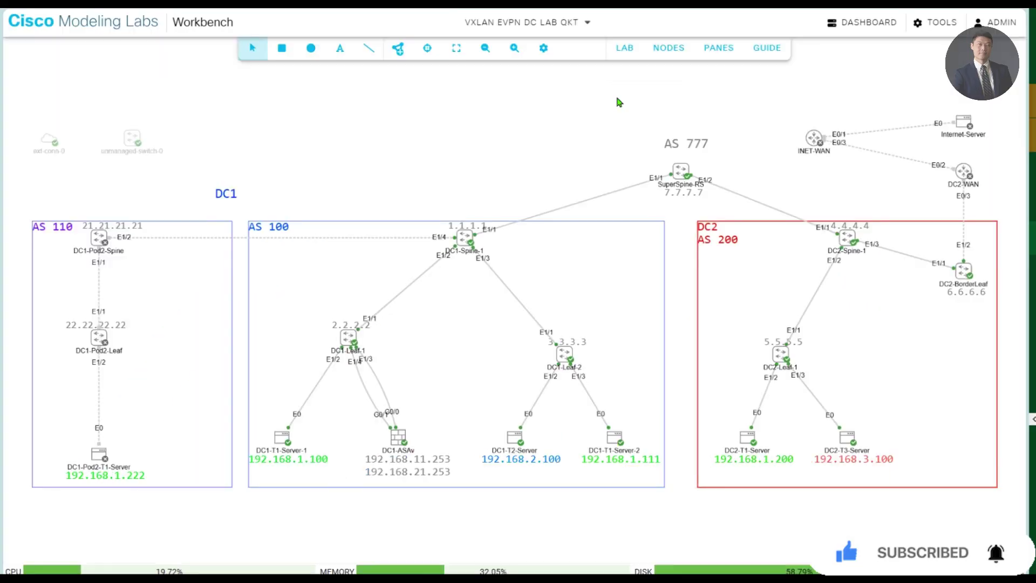
{"action": "right_click", "coordinate": [748, 437]}
{"action": "left_click", "coordinate": [762, 402]}
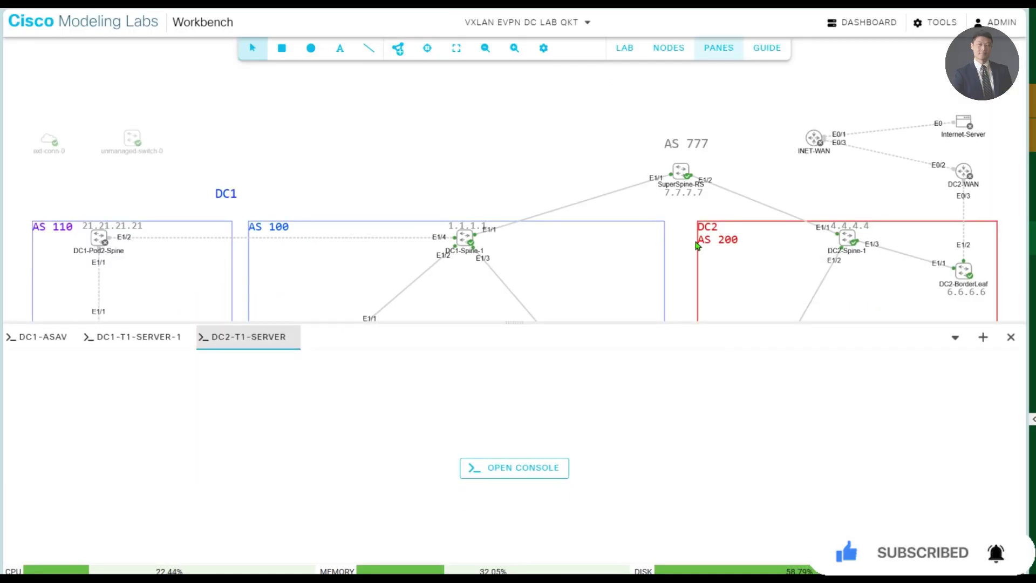
{"action": "scroll", "coordinate": [684, 278], "scroll_direction": "down", "scroll_amount": 5}
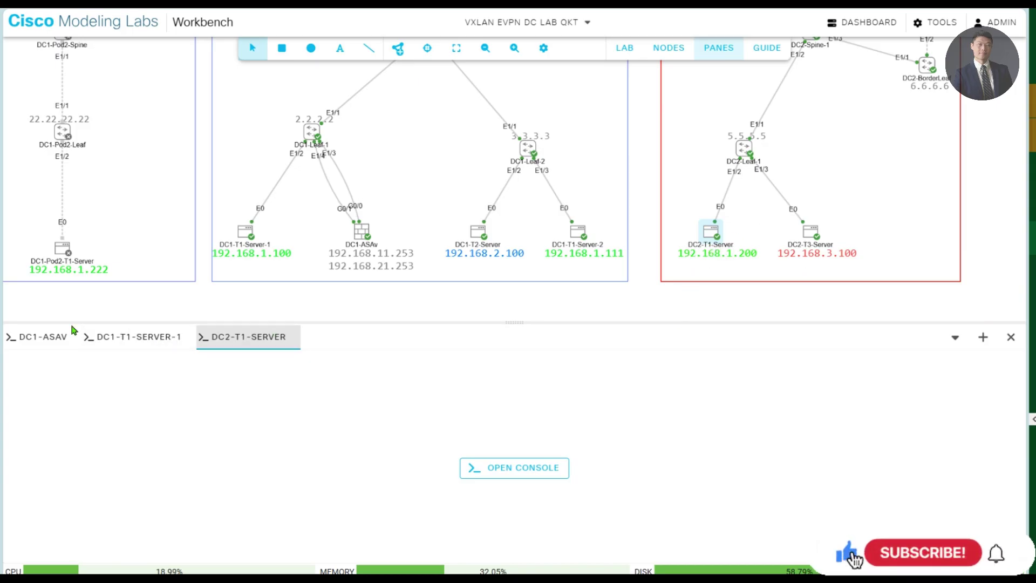
{"action": "left_click", "coordinate": [518, 470]}
{"action": "key", "text": "Return"}
{"action": "key", "text": "Return"}
{"action": "key", "text": "Return"}
{"action": "key", "text": "Return"}
{"action": "key", "text": "Return"}
{"action": "key", "text": "Return"}
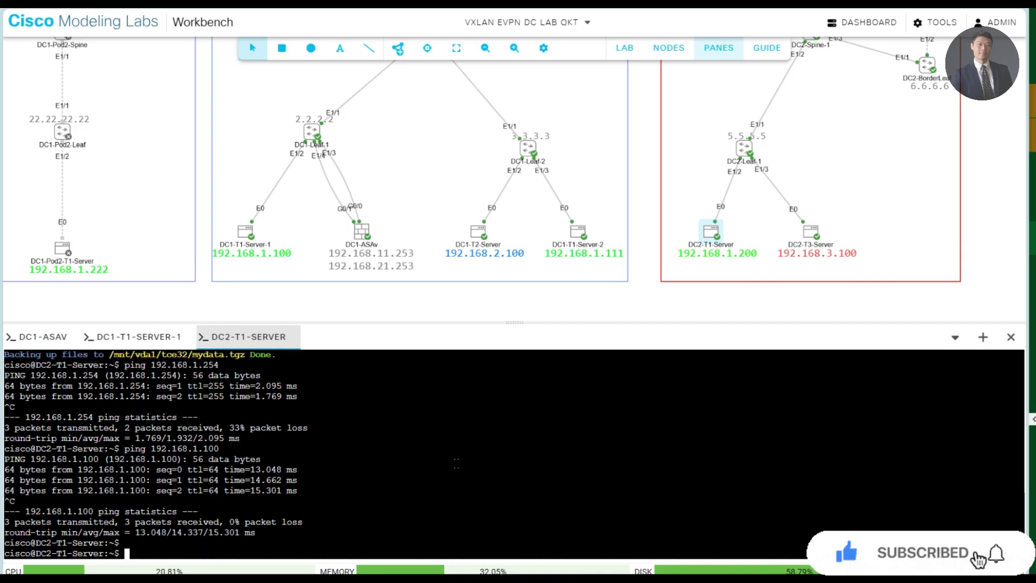
Ping 192.168.2.100 from DC2-T1-Server and stop the ping after a few replies
{"action": "type", "text": "ping 19"}
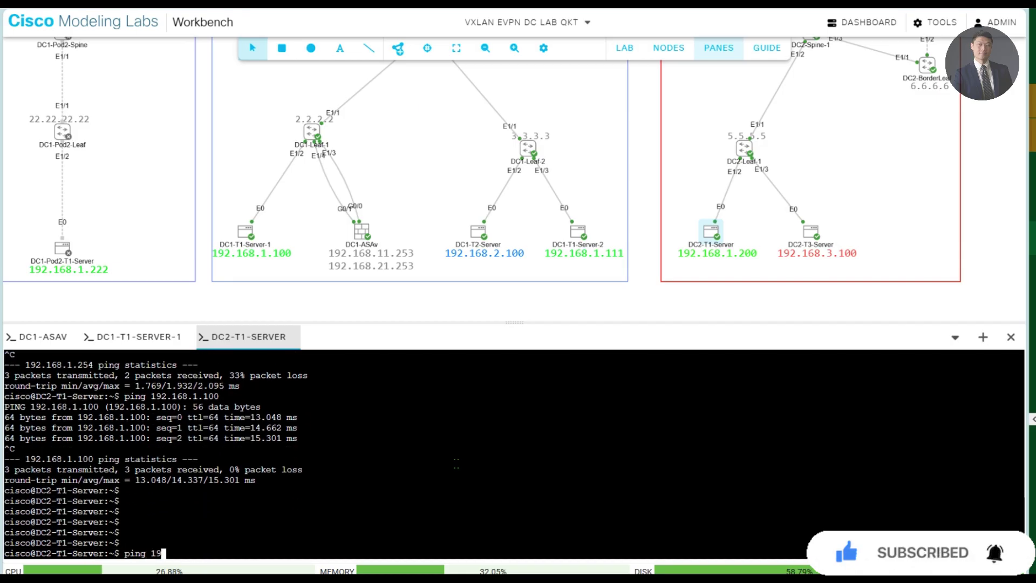
{"action": "type", "text": "2.168.2.100"}
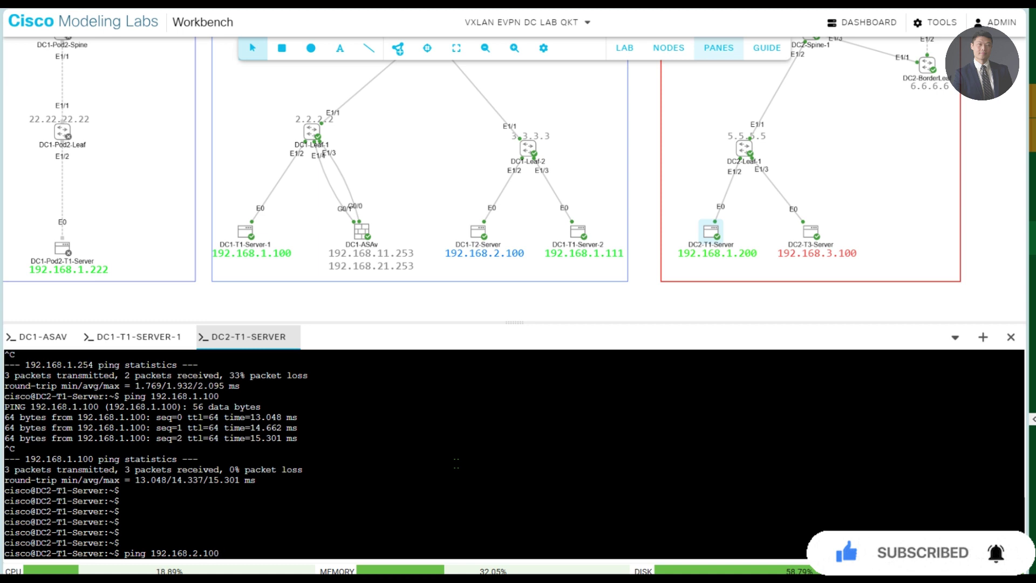
{"action": "key", "text": "Return"}
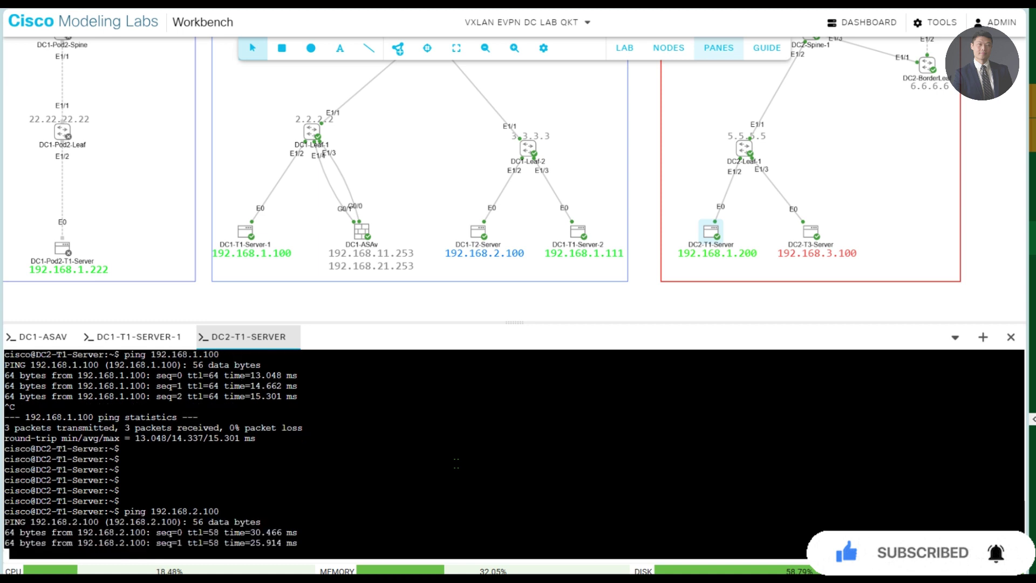
{"action": "key", "text": "ctrl+c"}
Run a traceroute to 192.168.2.100 from DC2-T1-Server, interrupt it, and run it a second time
{"action": "type", "text": "t"}
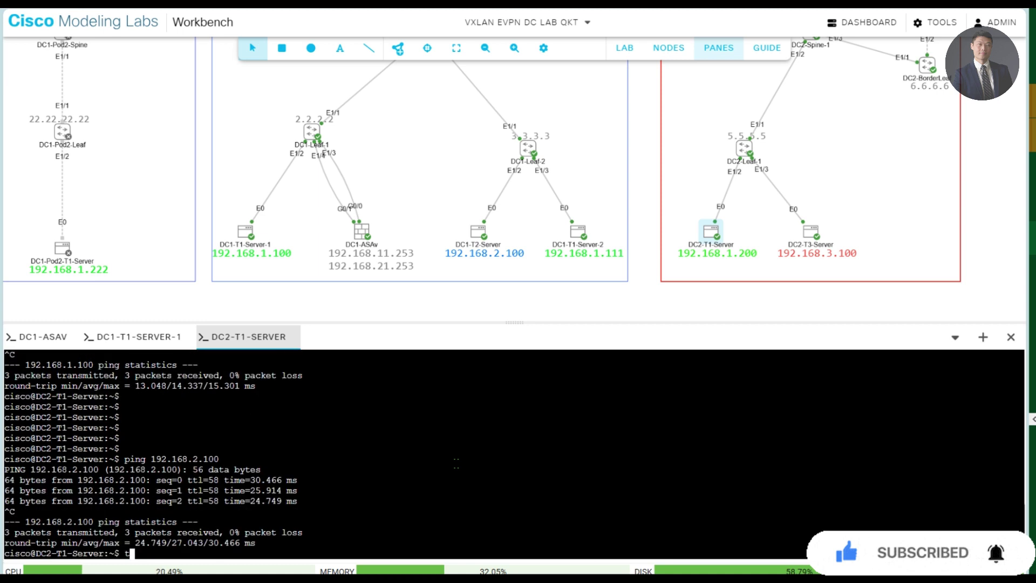
{"action": "type", "text": "raceroute 192.16"}
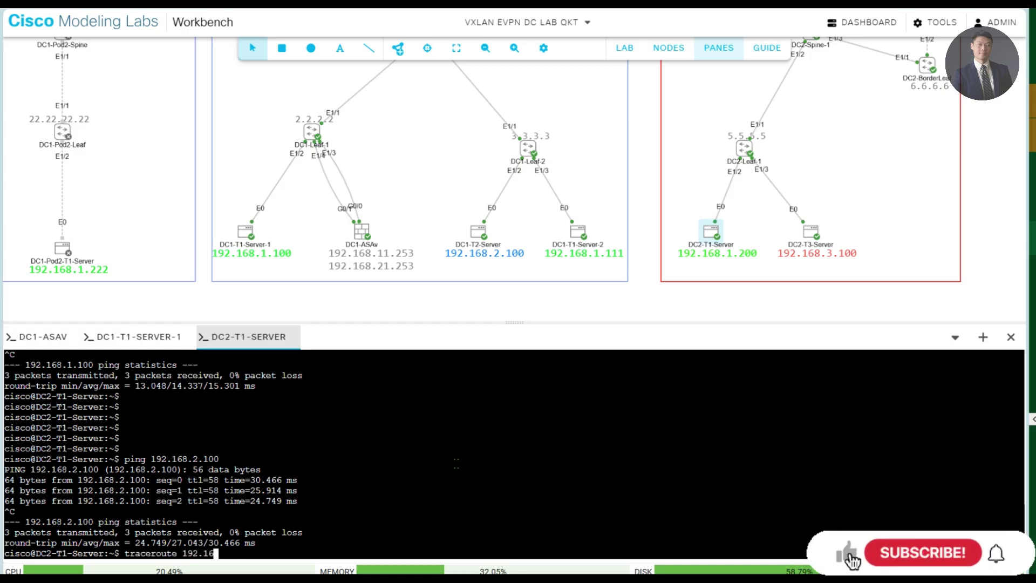
{"action": "type", "text": "8.2.100"}
{"action": "key", "text": "Return"}
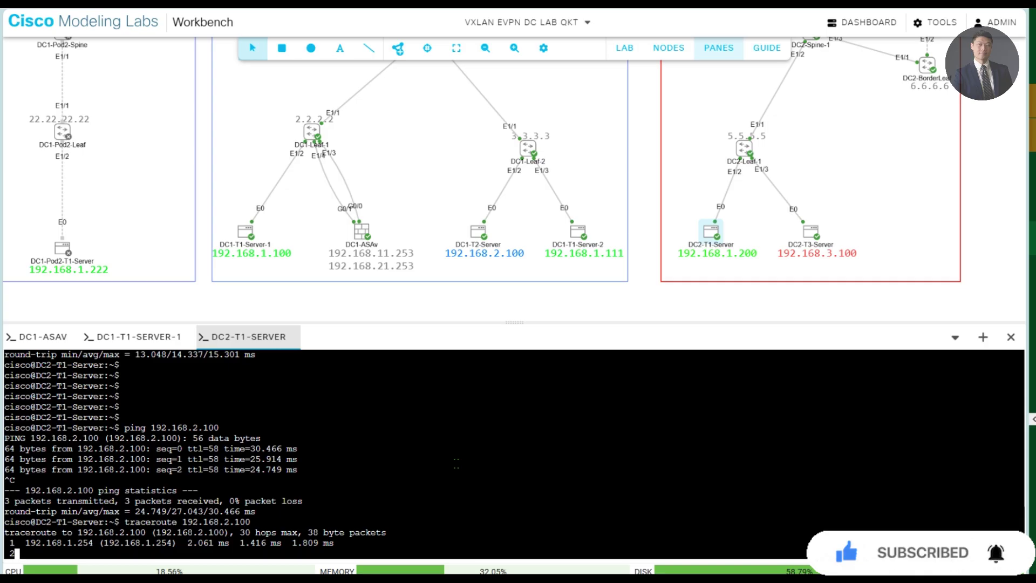
{"action": "key", "text": "ctrl+c"}
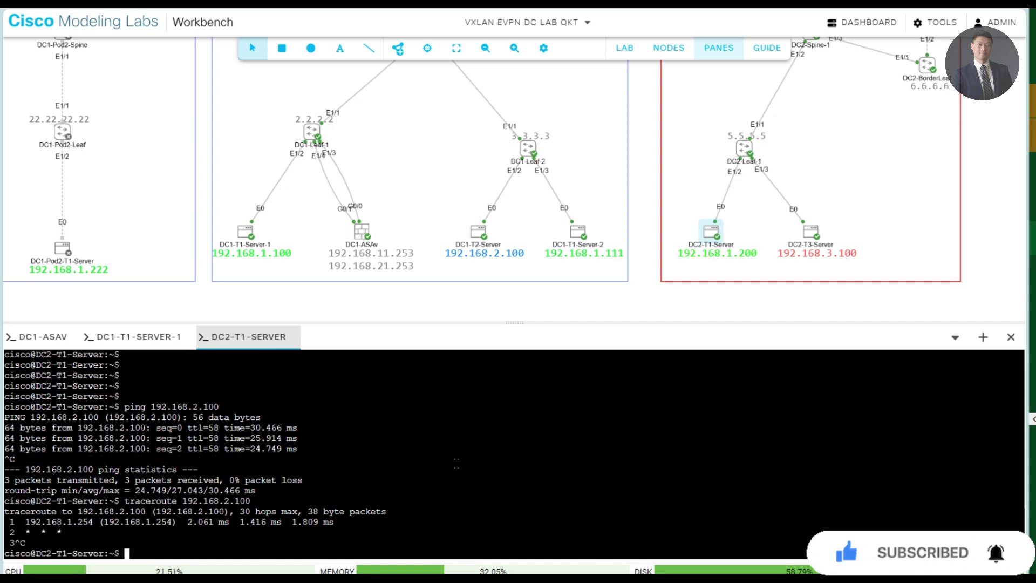
{"action": "key", "text": "Up"}
{"action": "key", "text": "Return"}
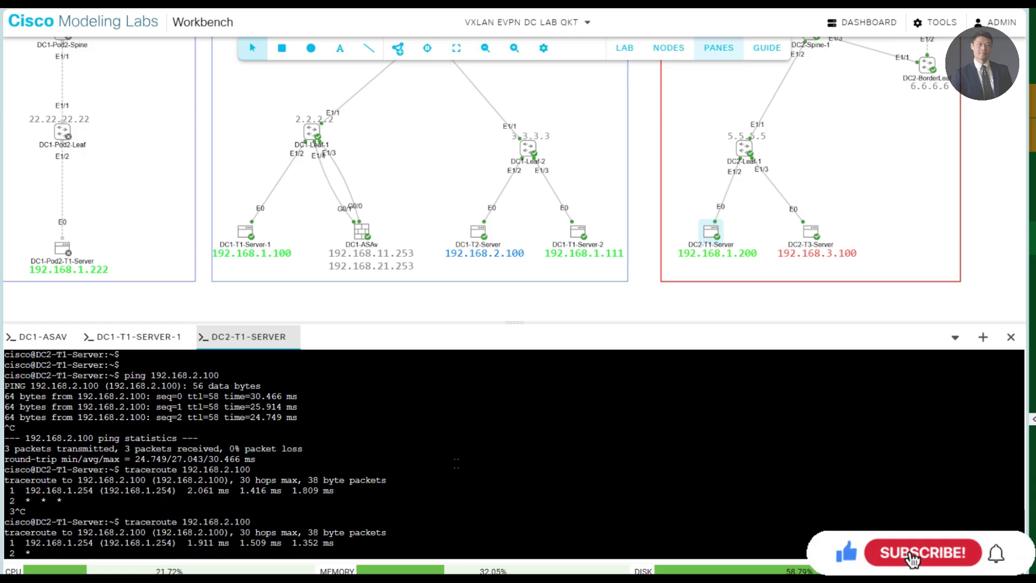
{"action": "key", "text": "ctrl+c"}
Ping the firewall address 192.168.11.253 from DC2-T1-Server and stop the ping
{"action": "type", "text": "p"}
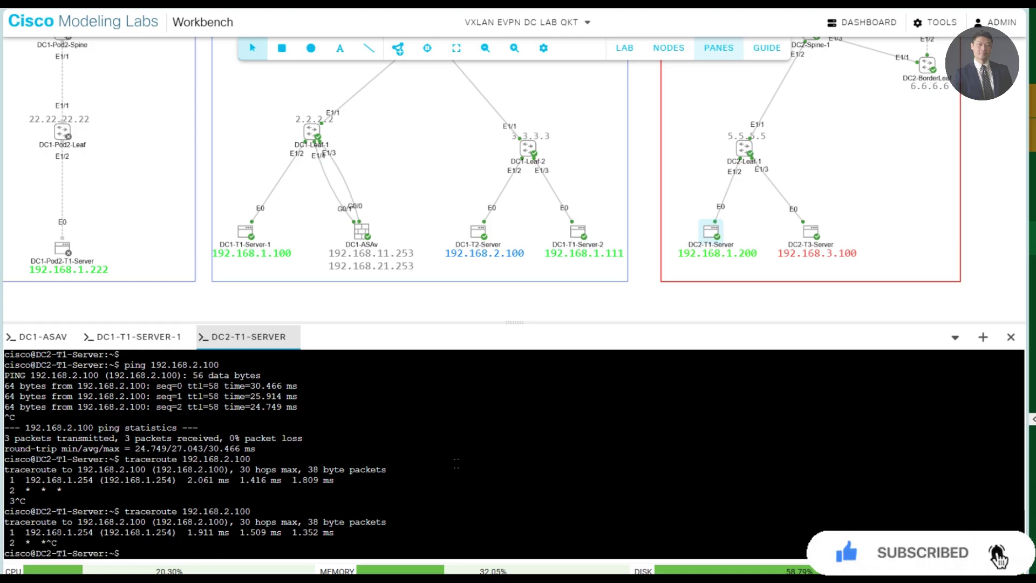
{"action": "type", "text": "ing 19"}
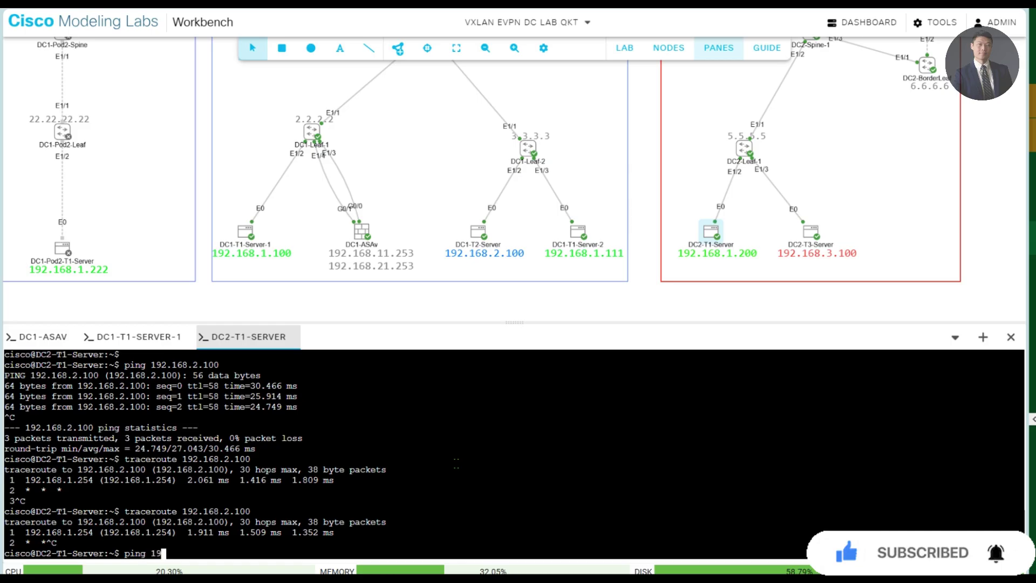
{"action": "type", "text": "2.168.2.168.11.253"}
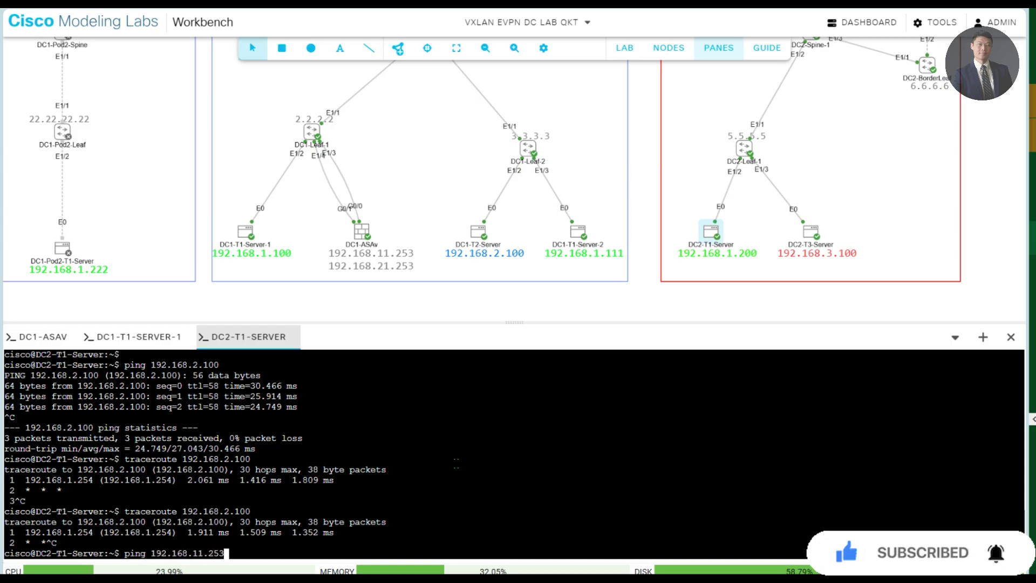
{"action": "key", "text": "Return"}
{"action": "key", "text": "ctrl+c"}
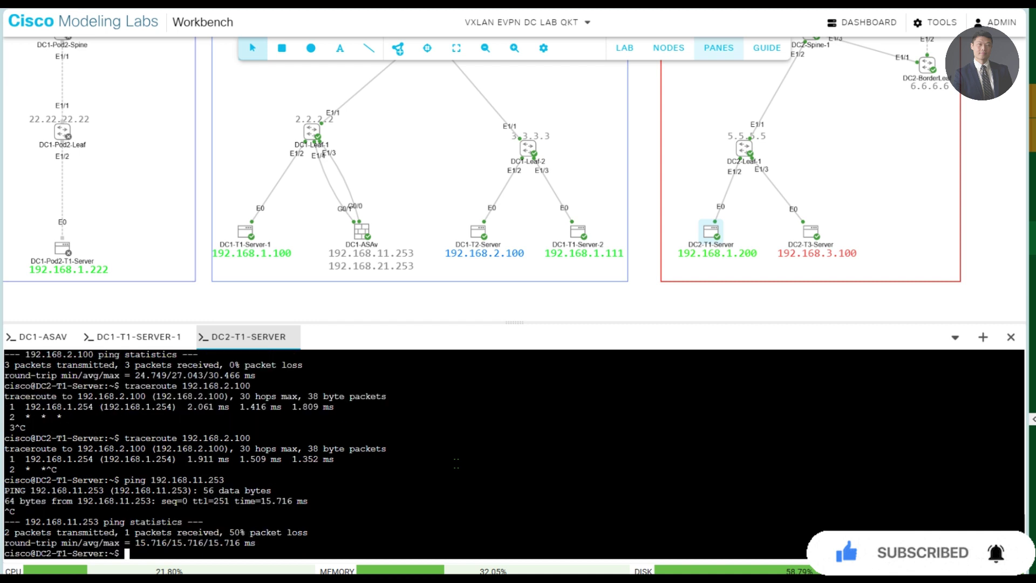
Repeat the traceroute to 192.168.2.100, interrupt it, and add several empty prompt lines below its output
{"action": "key", "text": "Up"}
{"action": "key", "text": "Up"}
{"action": "key", "text": "Return"}
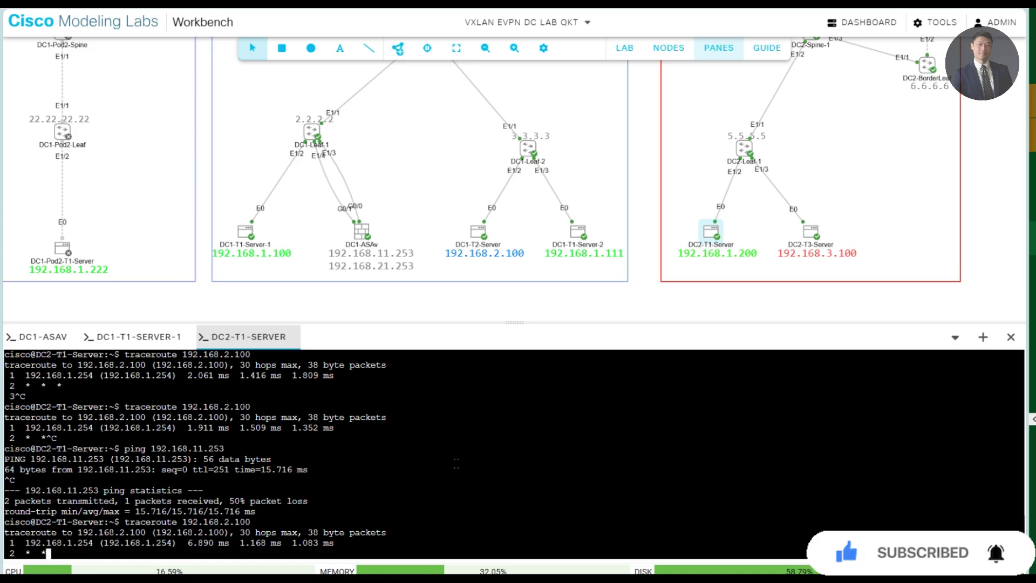
{"action": "key", "text": "ctrl+c"}
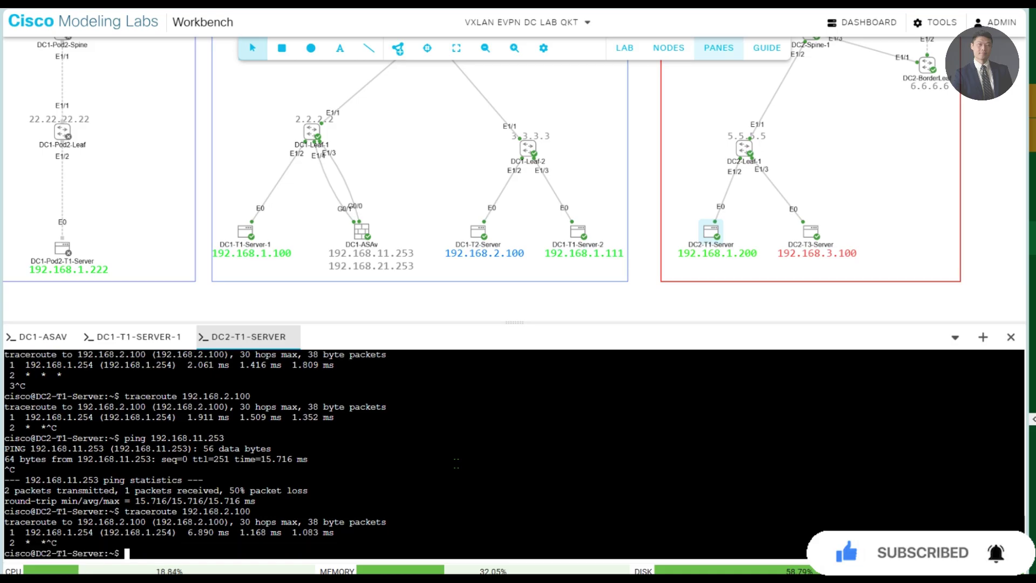
{"action": "key", "text": "Return"}
{"action": "key", "text": "Return"}
{"action": "key", "text": "Return"}
{"action": "key", "text": "Return"}
{"action": "key", "text": "Return"}
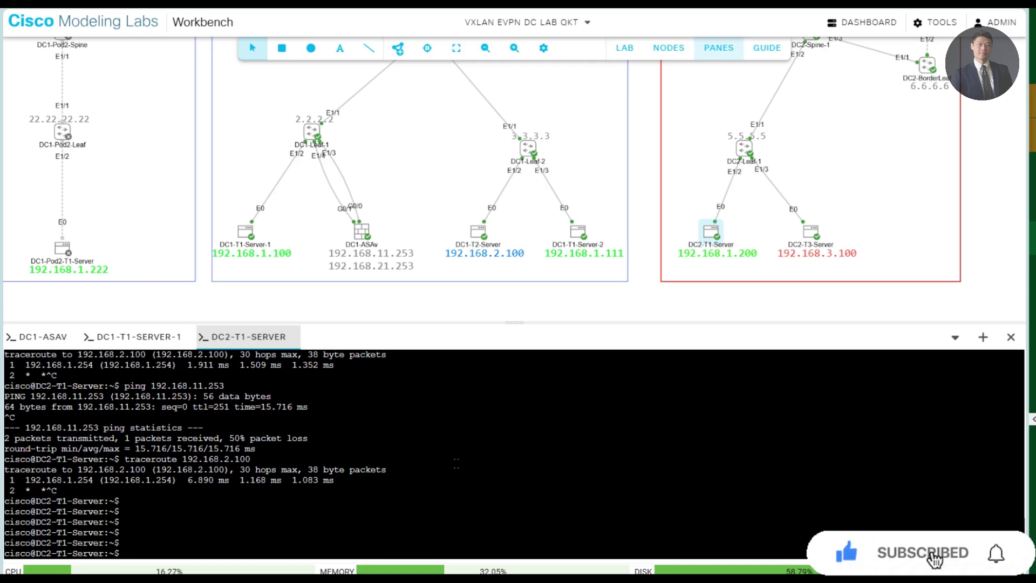
{"action": "key", "text": "Return"}
{"action": "key", "text": "Return"}
{"action": "key", "text": "Return"}
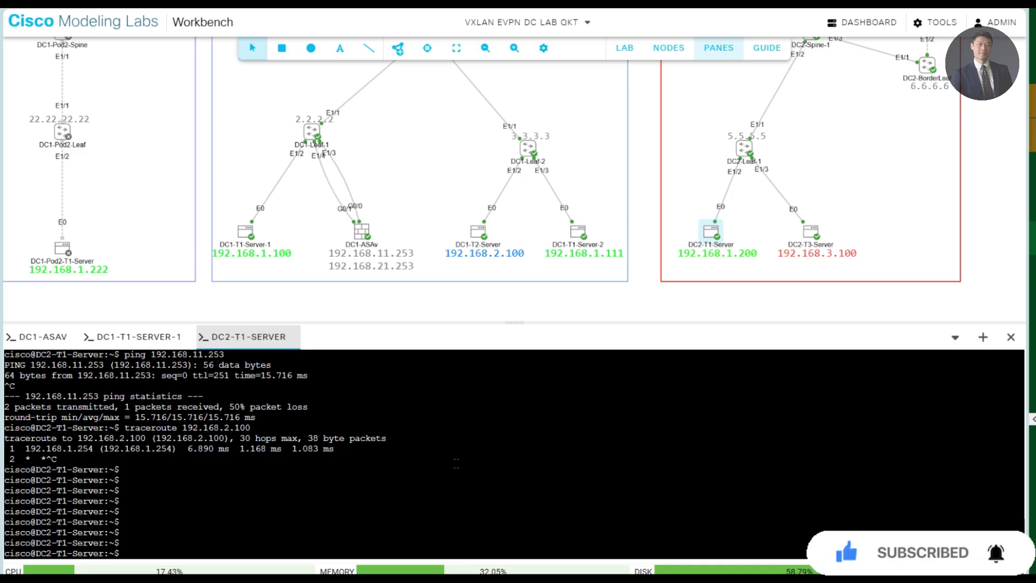
Run the traceroute to 192.168.2.100 three more times from DC2-T1-Server, interrupting each run
{"action": "key", "text": "Up"}
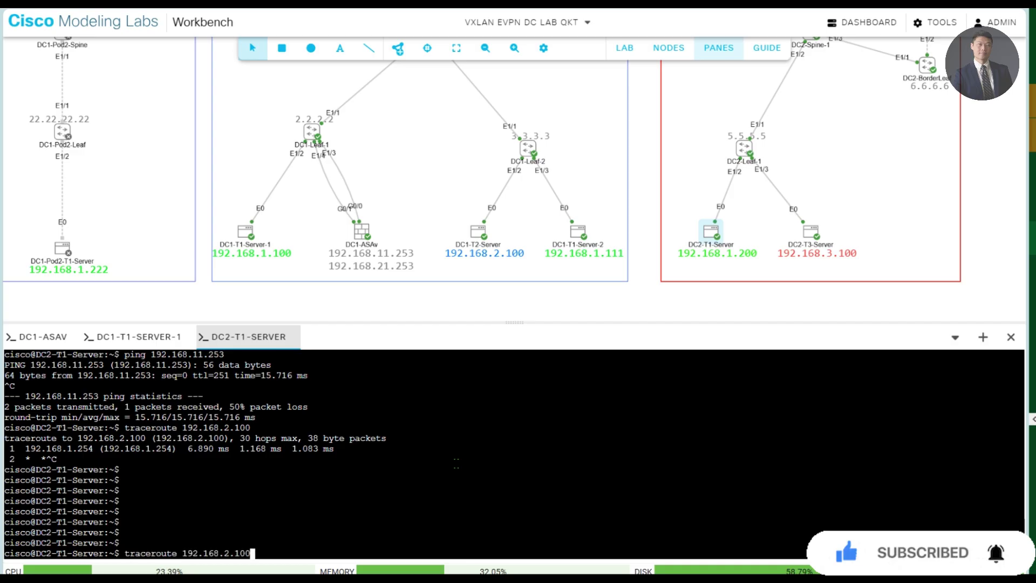
{"action": "key", "text": "Return"}
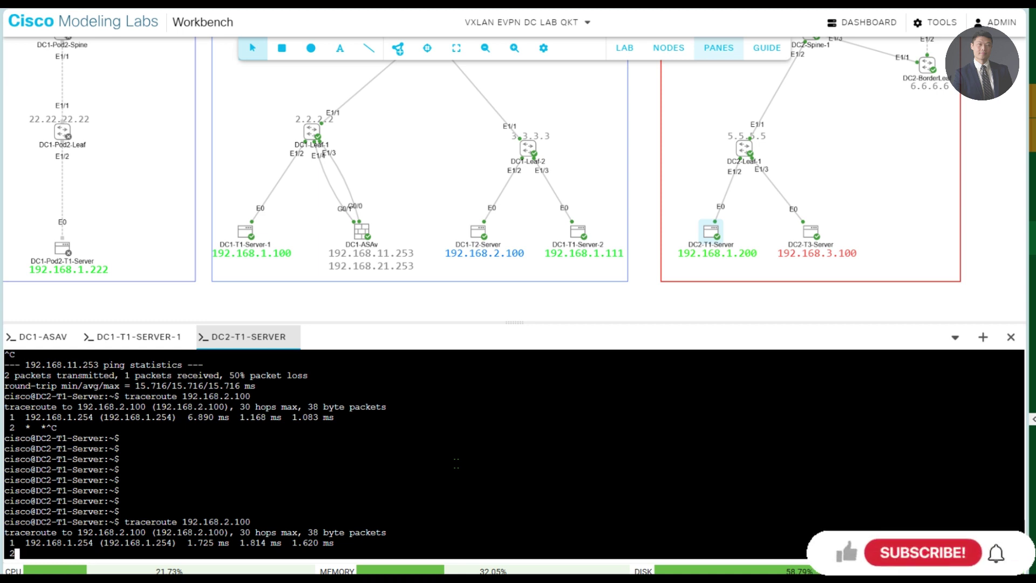
{"action": "key", "text": "ctrl+c"}
{"action": "key", "text": "Up"}
{"action": "key", "text": "Up"}
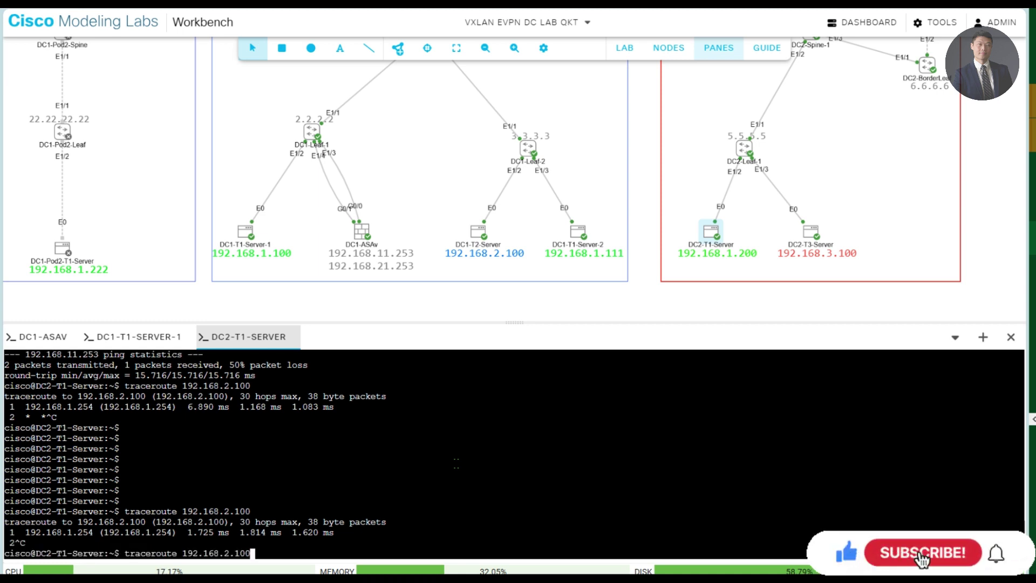
{"action": "key", "text": "Up"}
{"action": "key", "text": "Return"}
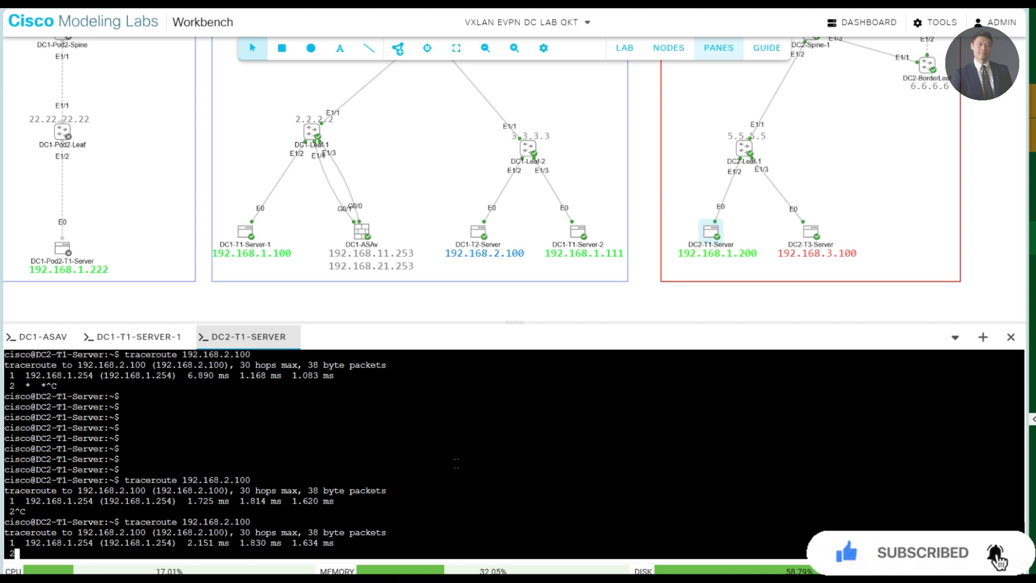
{"action": "key", "text": "ctrl+c"}
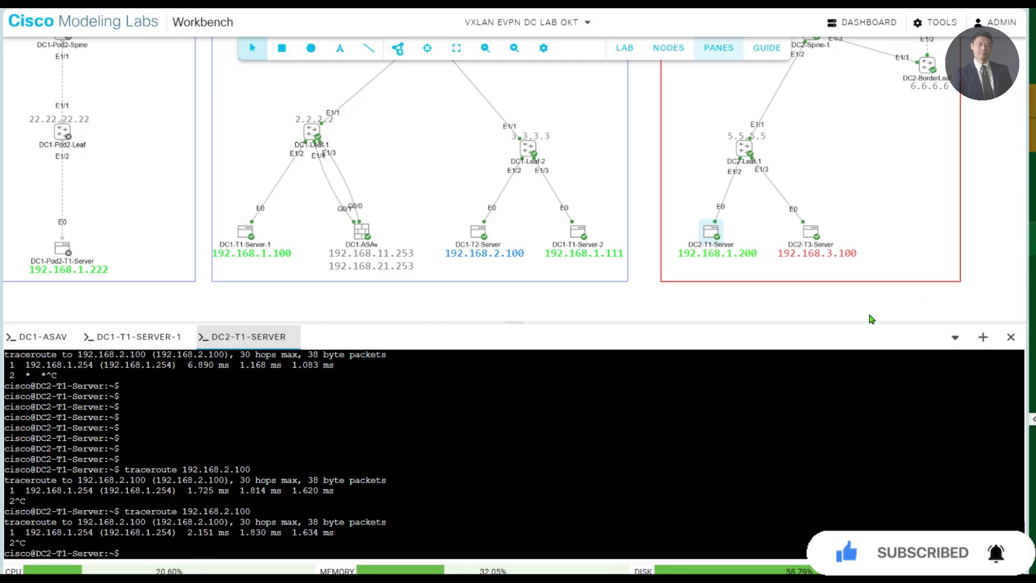
{"action": "key", "text": "Up"}
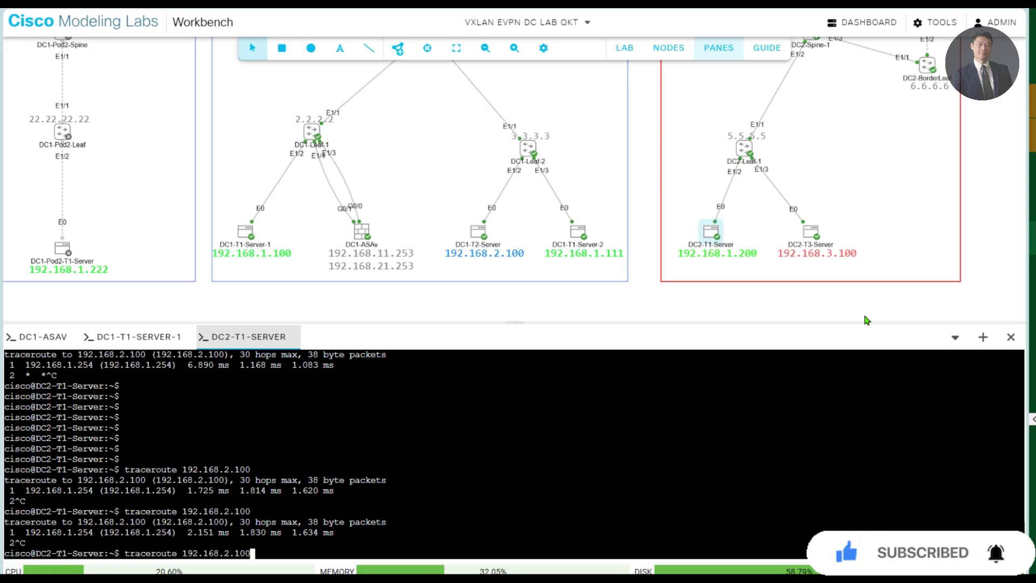
{"action": "key", "text": "Return"}
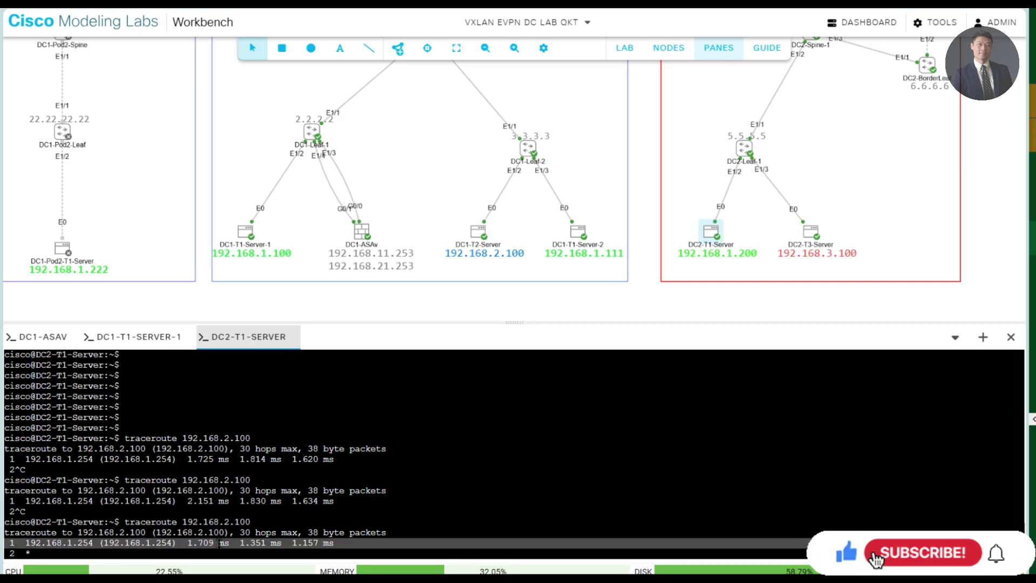
{"action": "key", "text": "Up"}
{"action": "key", "text": "Up"}
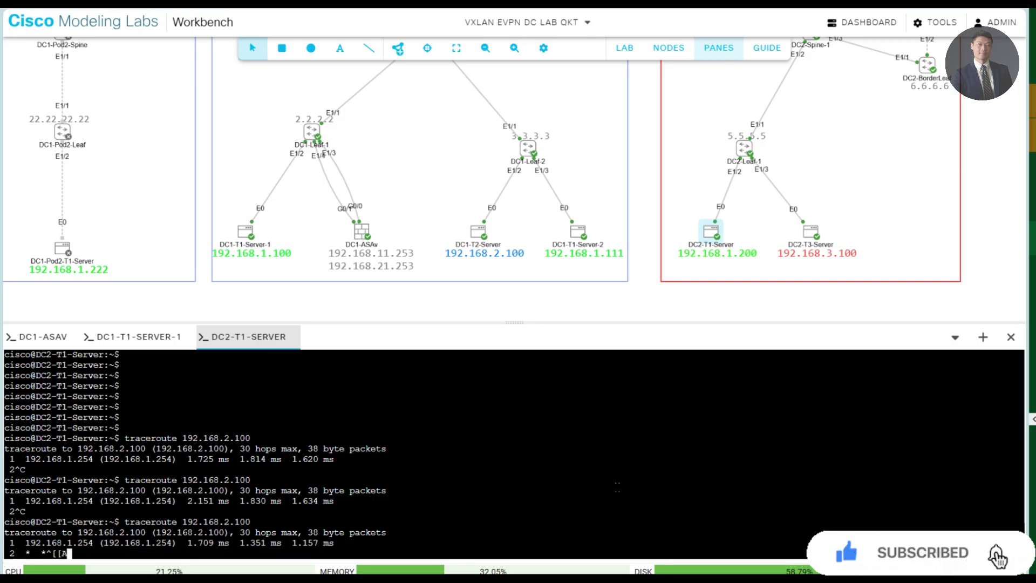
{"action": "key", "text": "ctrl+c"}
{"action": "key", "text": "ctrl+c"}
Ping 192.168.11.253 again from DC2-T1-Server and stop after two replies
{"action": "type", "text": "ping 192.168.11.253"}
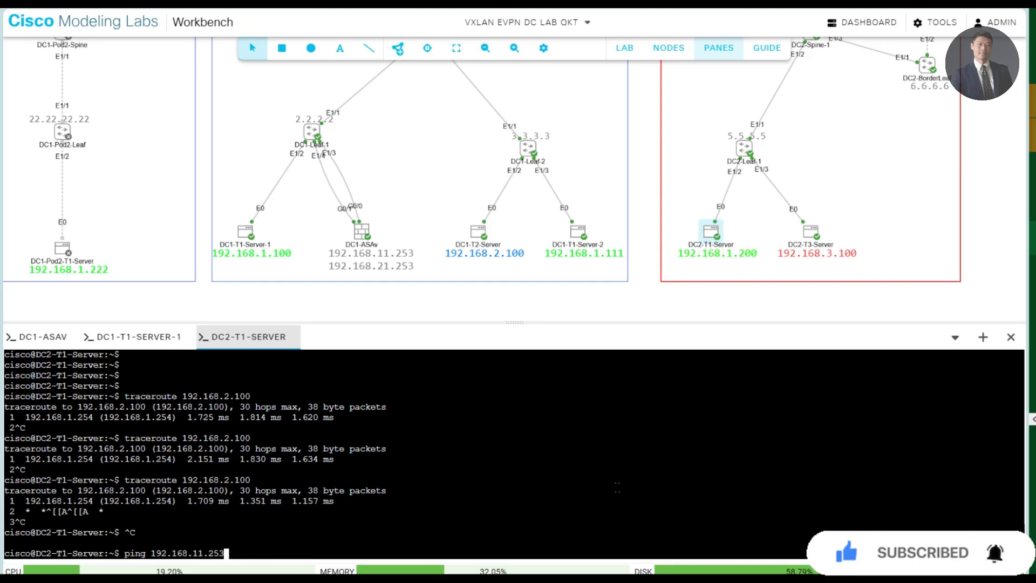
{"action": "key", "text": "Return"}
{"action": "key", "text": "ctrl+c"}
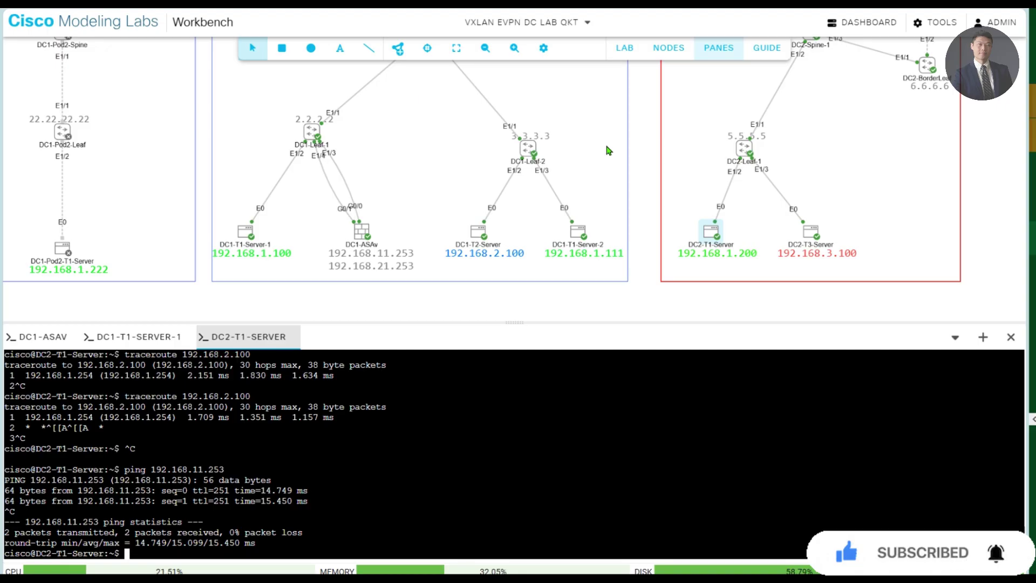
Bring the topology's spine layer into view and run one more traceroute to 192.168.2.100, interrupting it
{"action": "left_click_drag", "start_coordinate": [638, 151], "coordinate": [644, 279]}
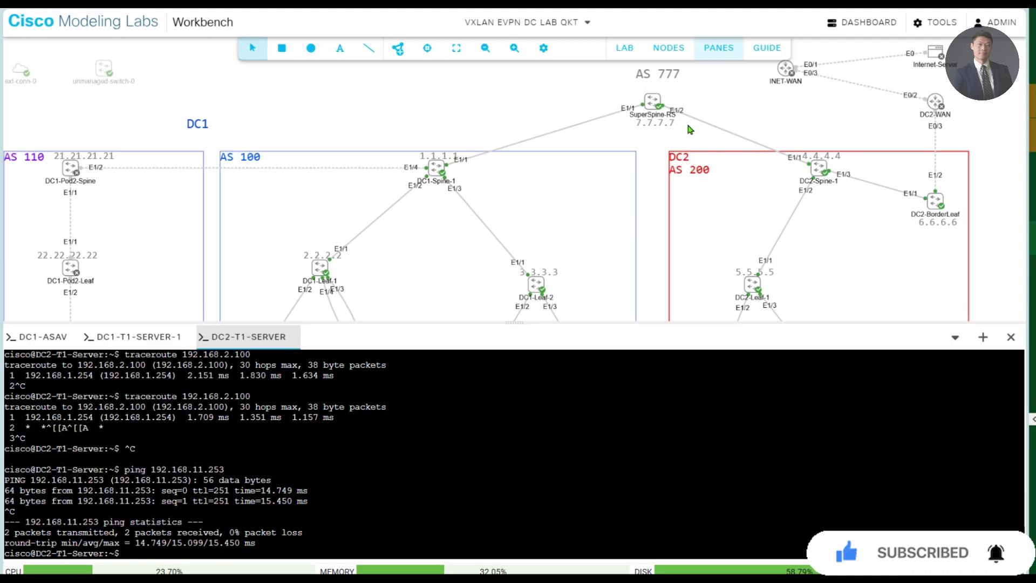
{"action": "key", "text": "Up"}
{"action": "key", "text": "Return"}
{"action": "key", "text": "ctrl+c"}
{"action": "key", "text": "Up"}
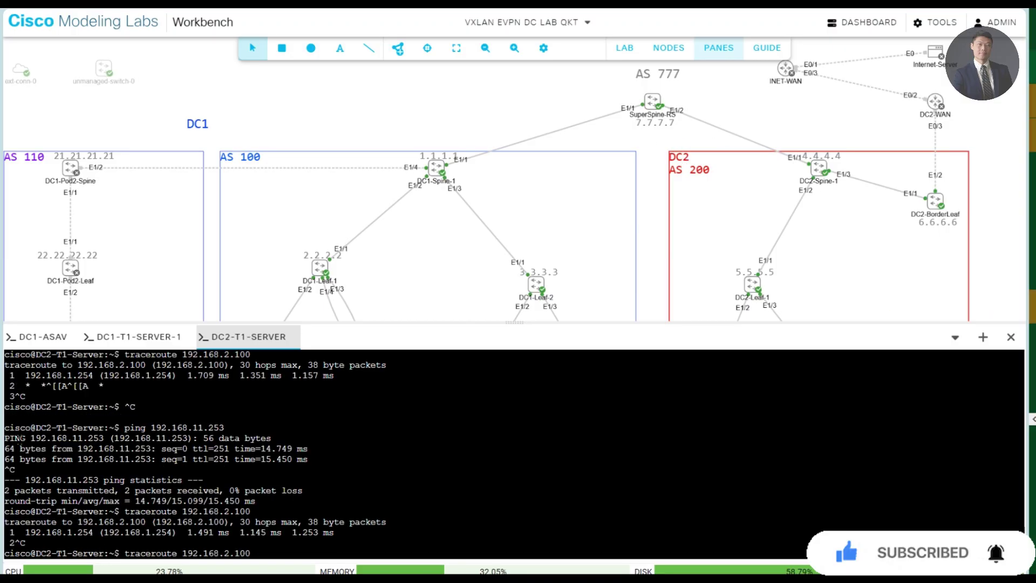
Close the console pane and reposition the canvas to show the whole lab topology
{"action": "left_click", "coordinate": [1011, 337]}
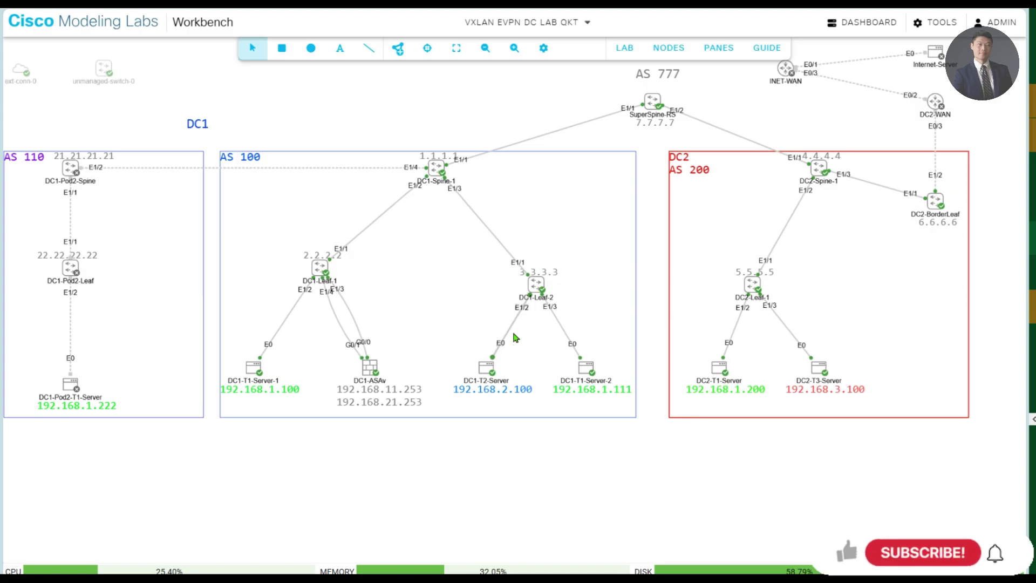
{"action": "left_click_drag", "start_coordinate": [467, 477], "coordinate": [464, 523]}
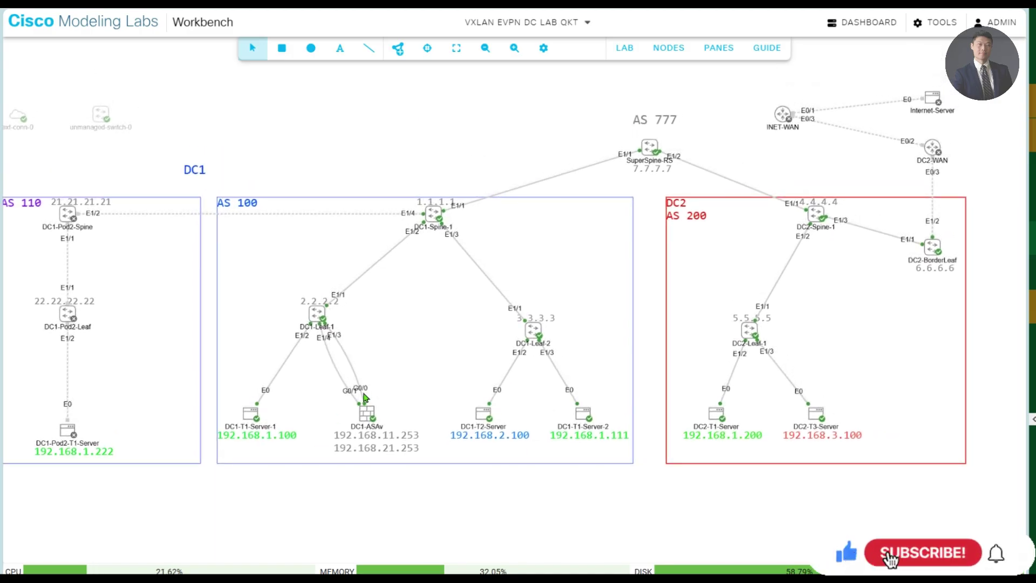